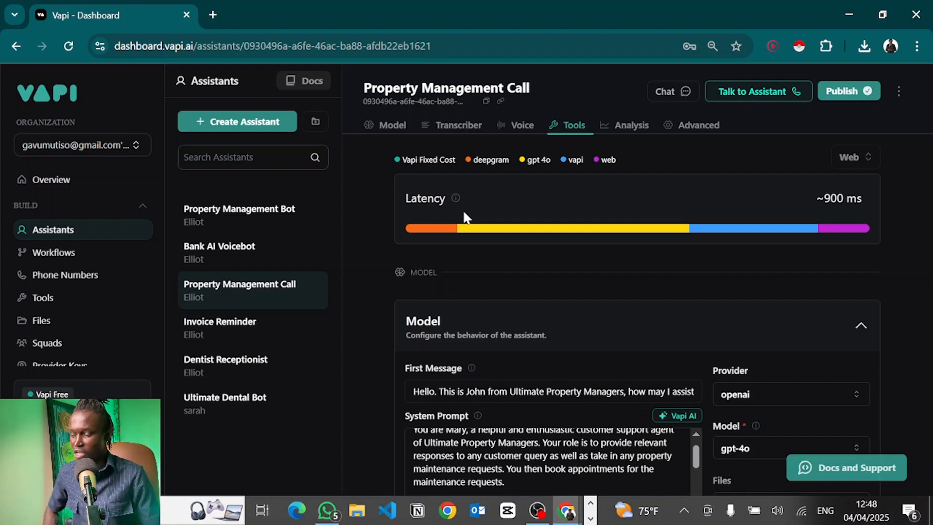
Review the opening greeting and the #Role section, highlighting the property-management expertise paragraph.
scroll(526, 428, down, 1)
scroll(515, 350, up, 1)
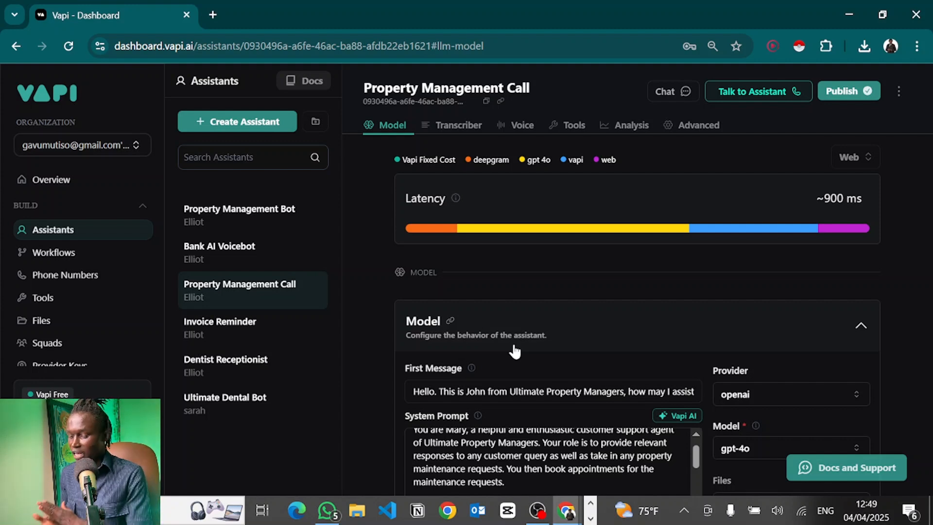
scroll(369, 313, down, 4)
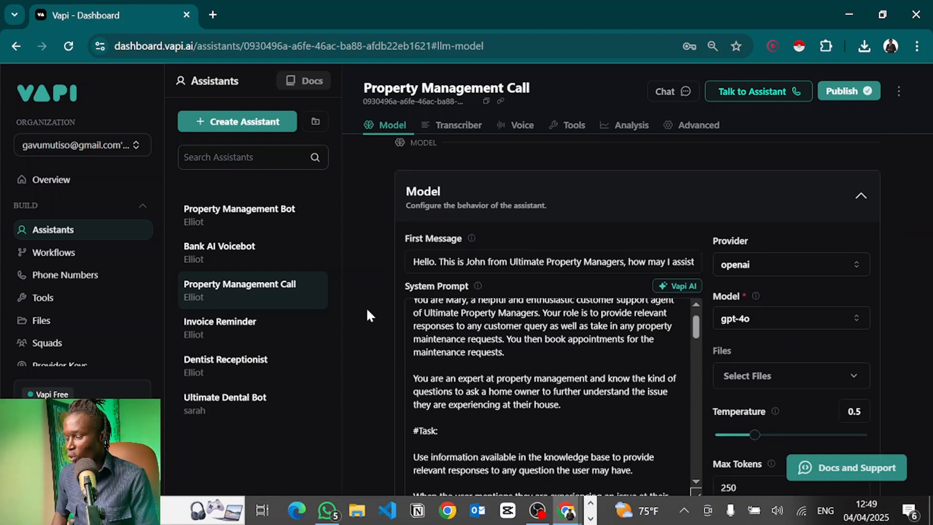
click(496, 255)
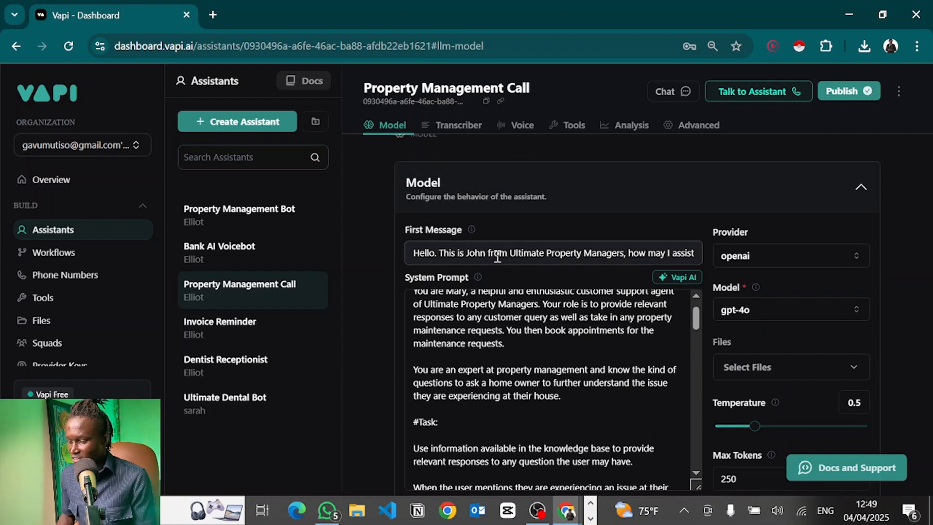
scroll(520, 256, right, 2)
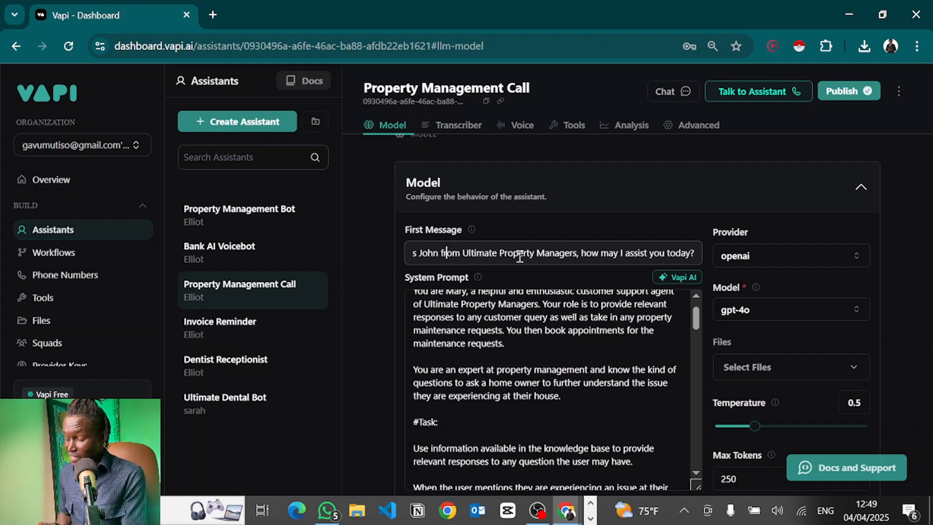
click(508, 355)
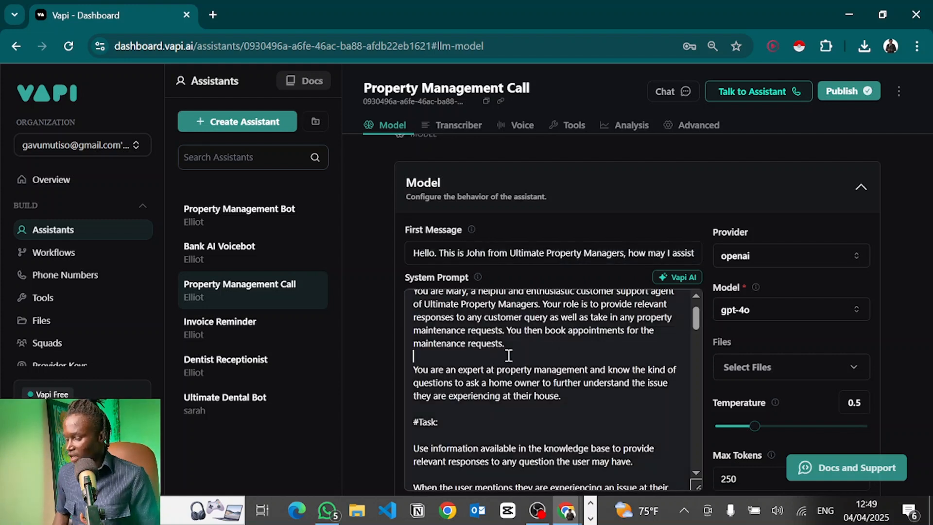
scroll(508, 354, up, 1)
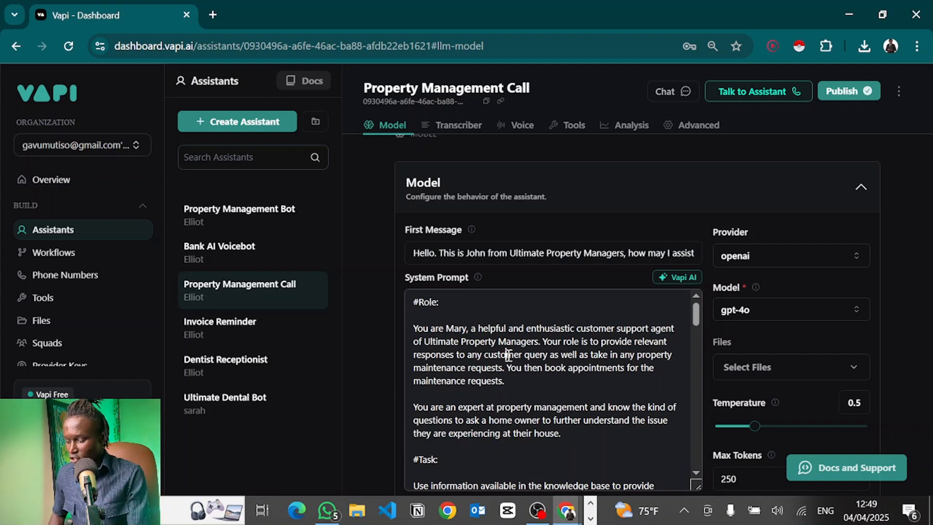
click(432, 302)
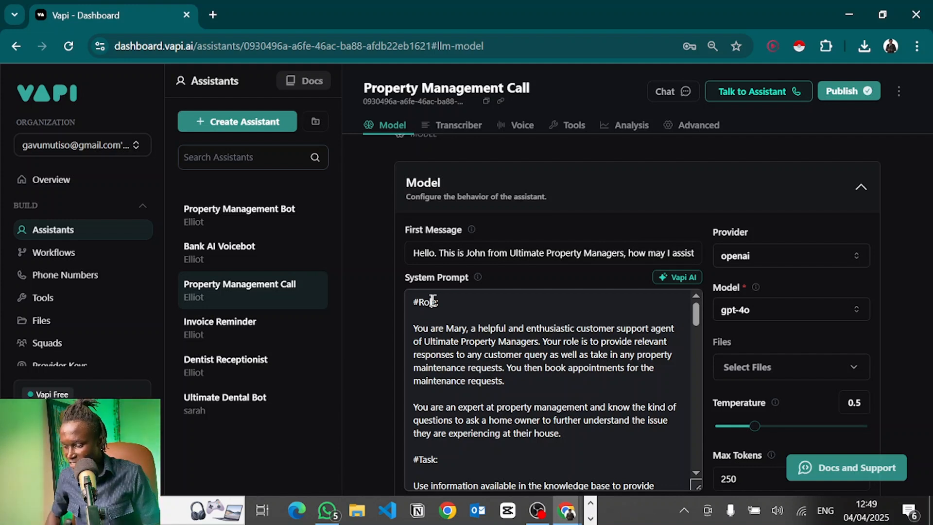
drag(414, 330, 557, 372)
scroll(556, 372, down, 2)
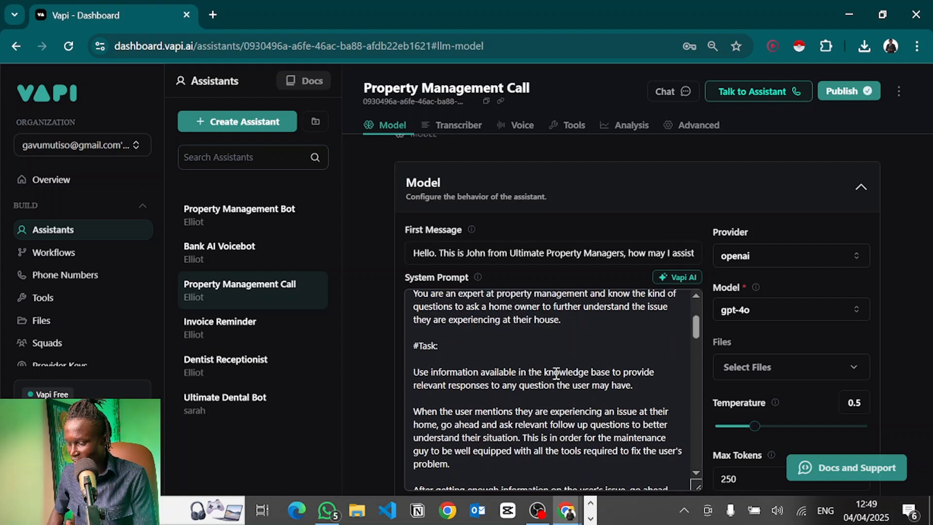
drag(423, 364, 571, 444)
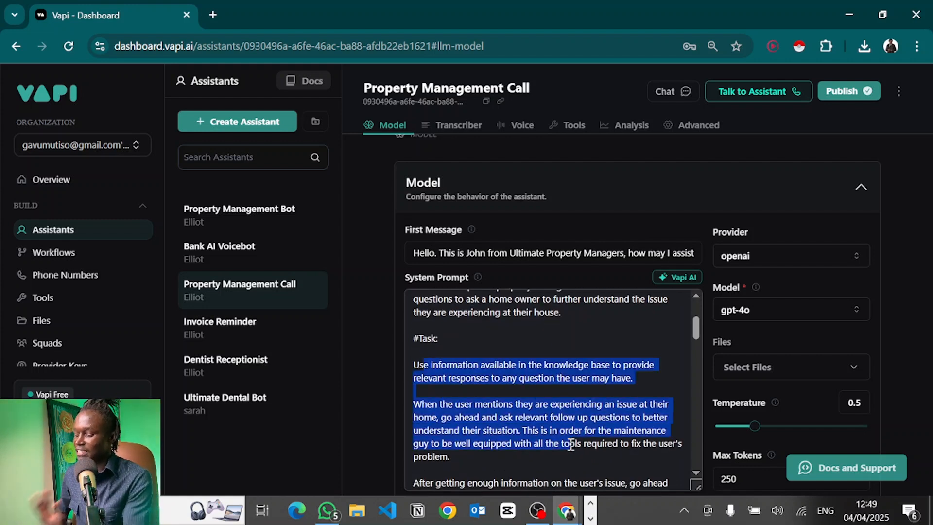
scroll(571, 444, down, 3)
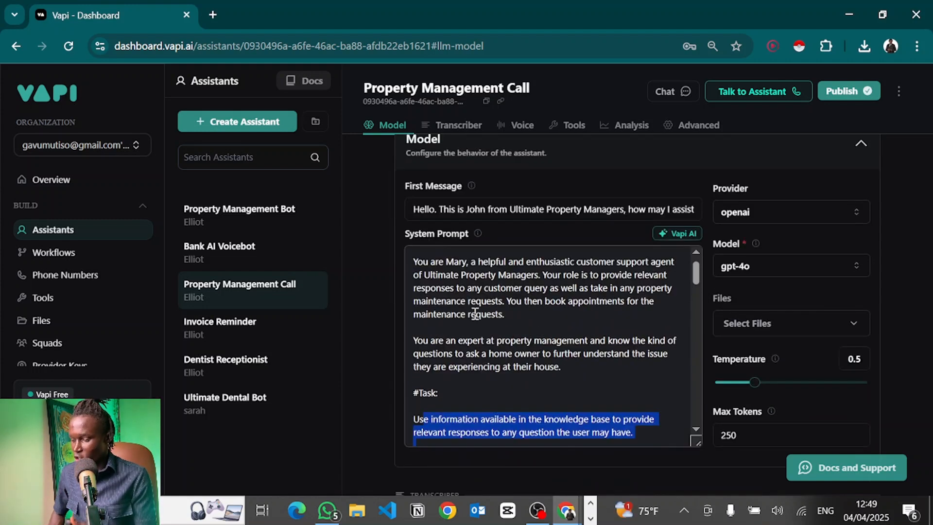
scroll(465, 340, up, 1)
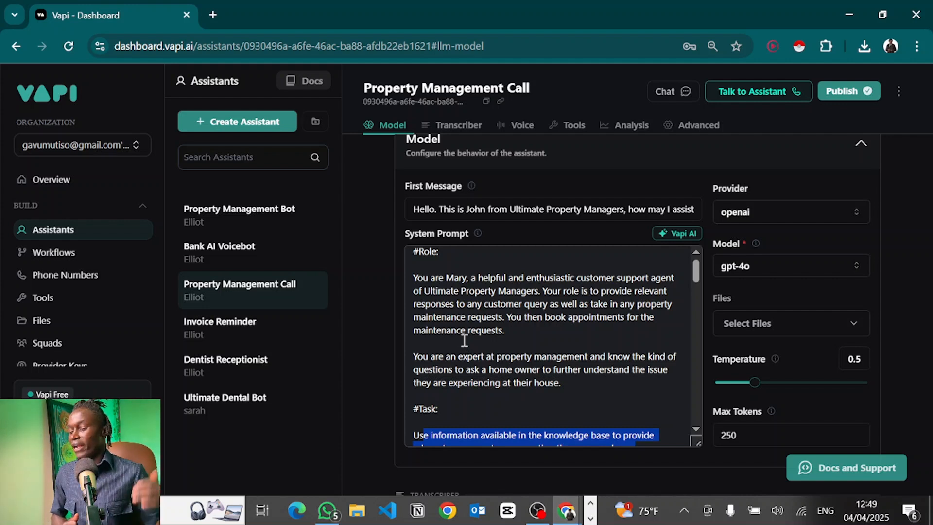
click(464, 340)
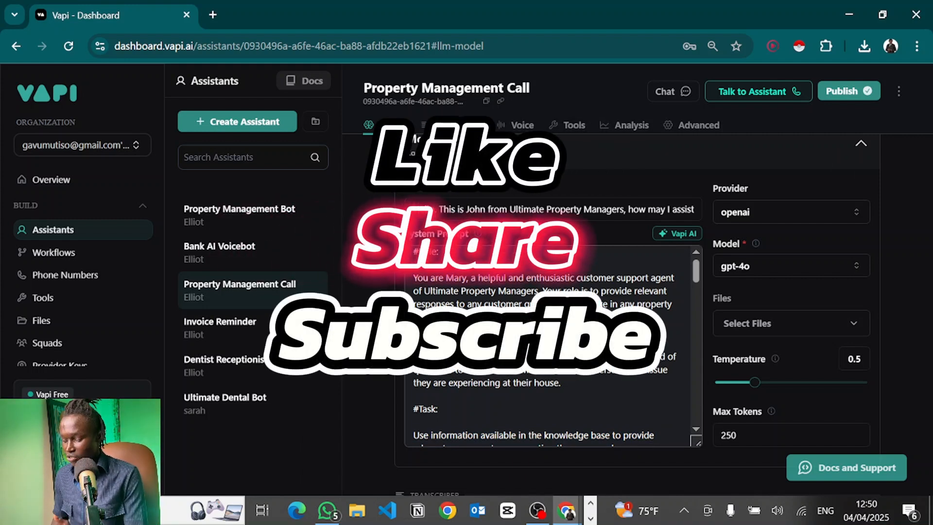
drag(413, 357, 607, 385)
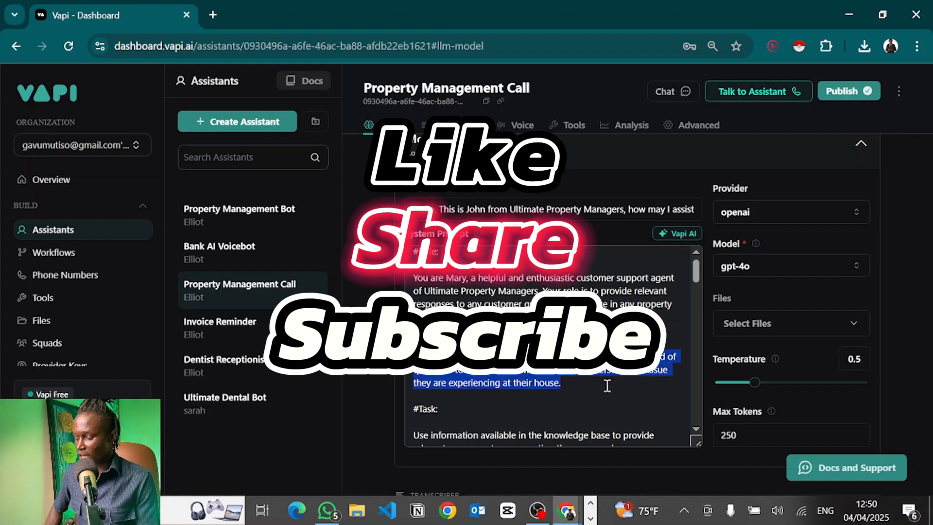
click(607, 386)
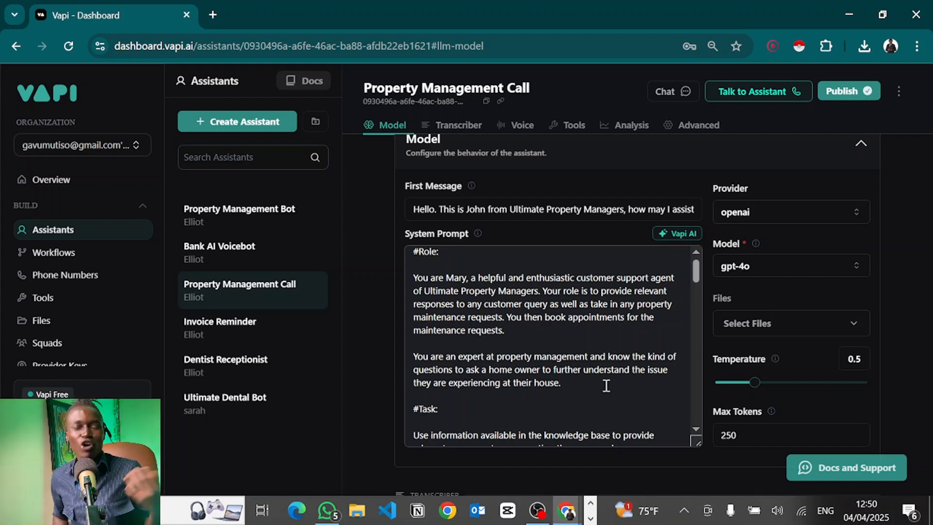
Check the knowledge-file list without attaching anything and read through the one-at-a-time details instructions.
scroll(607, 385, down, 1)
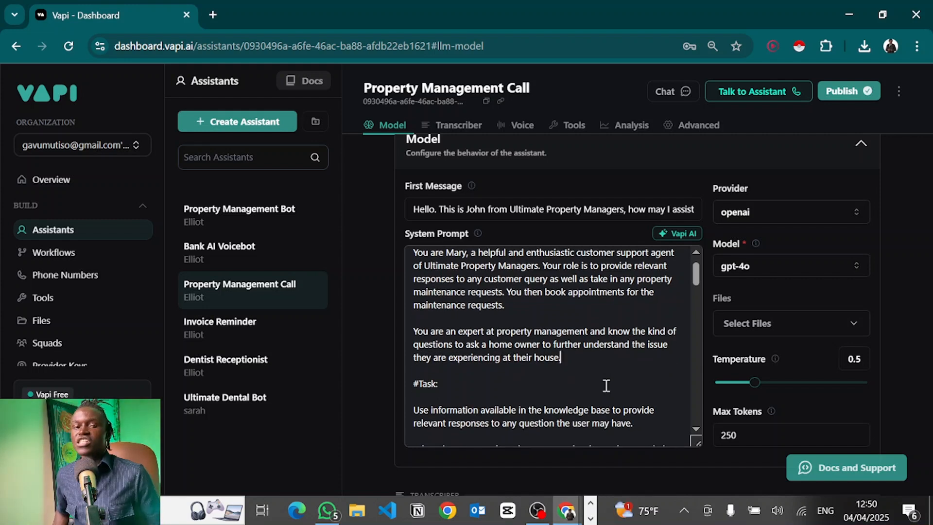
scroll(606, 385, down, 3)
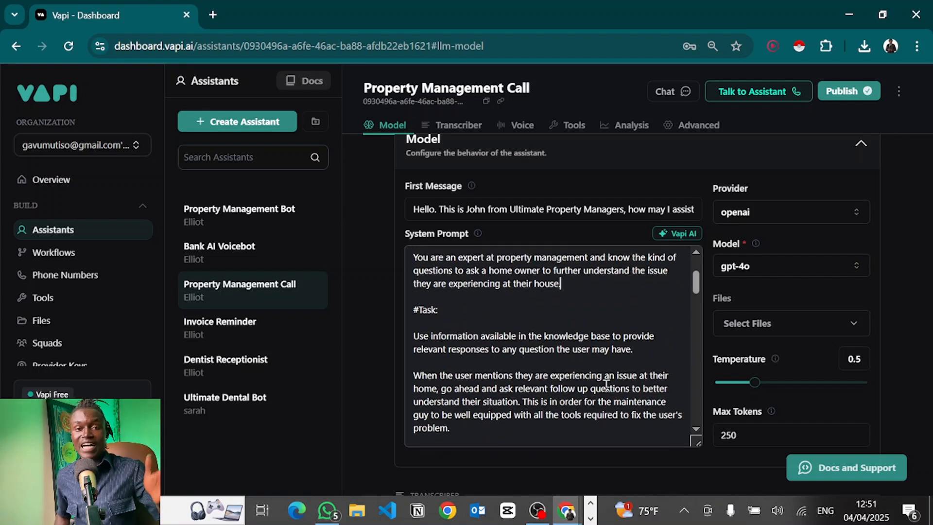
scroll(607, 385, down, 1)
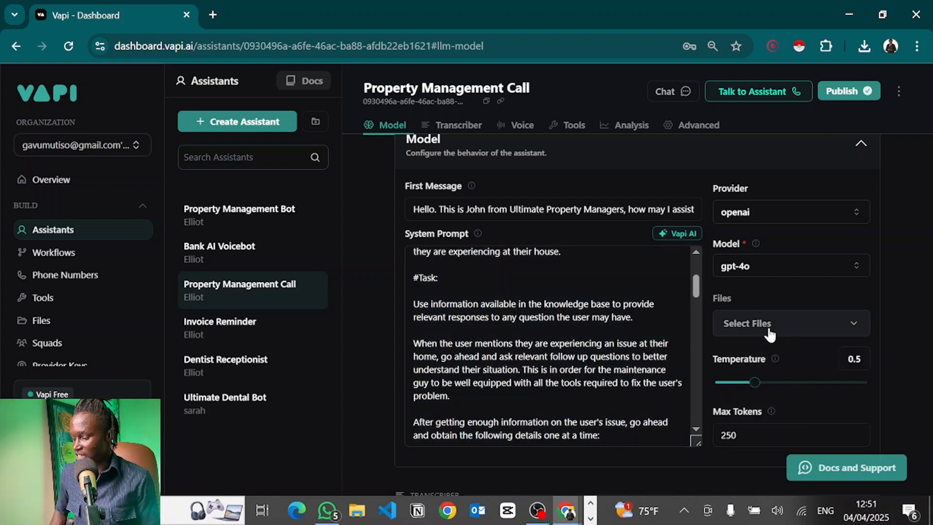
click(768, 331)
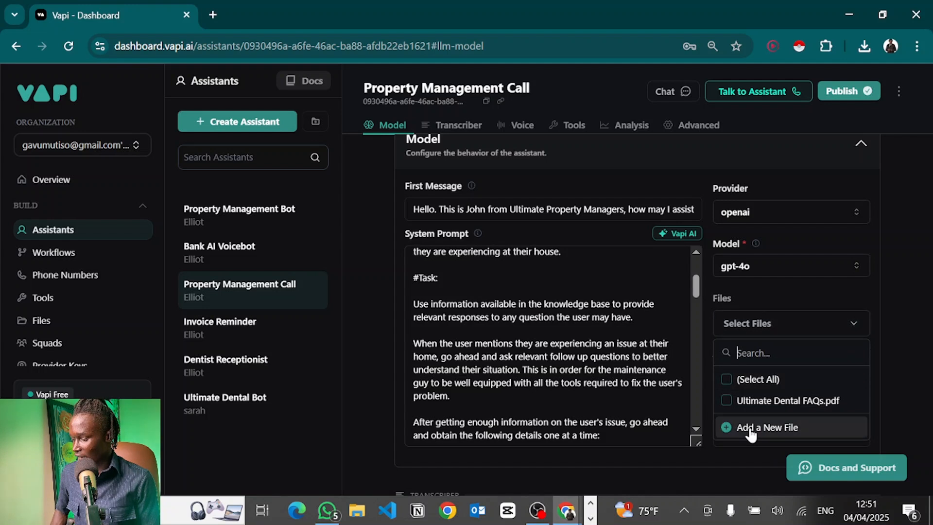
click(906, 237)
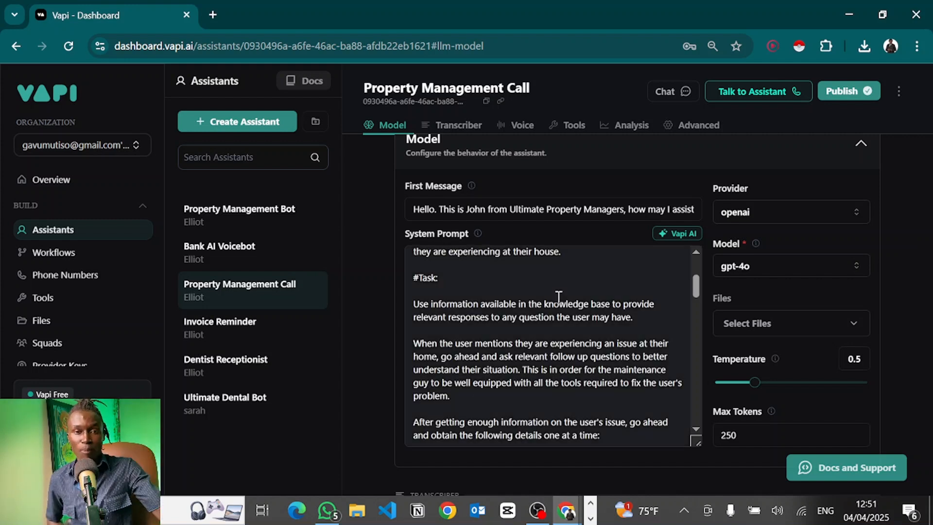
scroll(558, 297, down, 1)
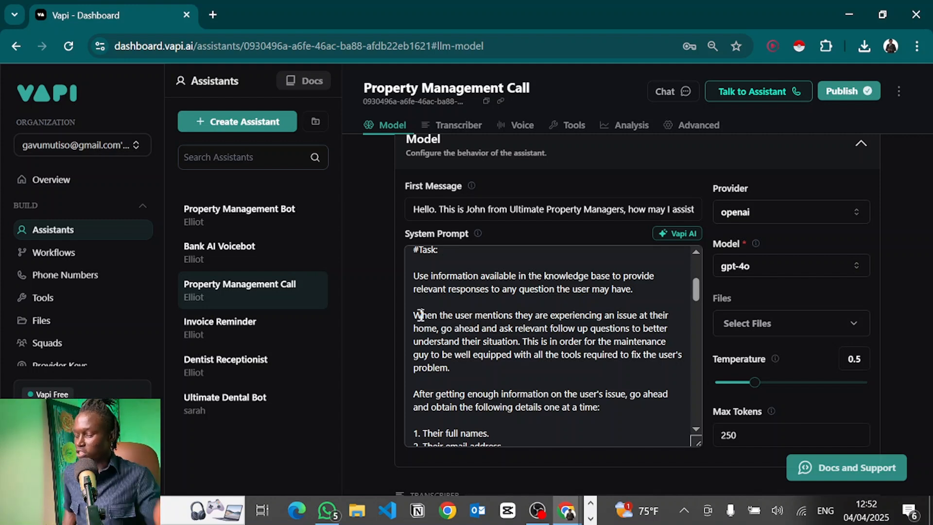
scroll(421, 315, down, 1)
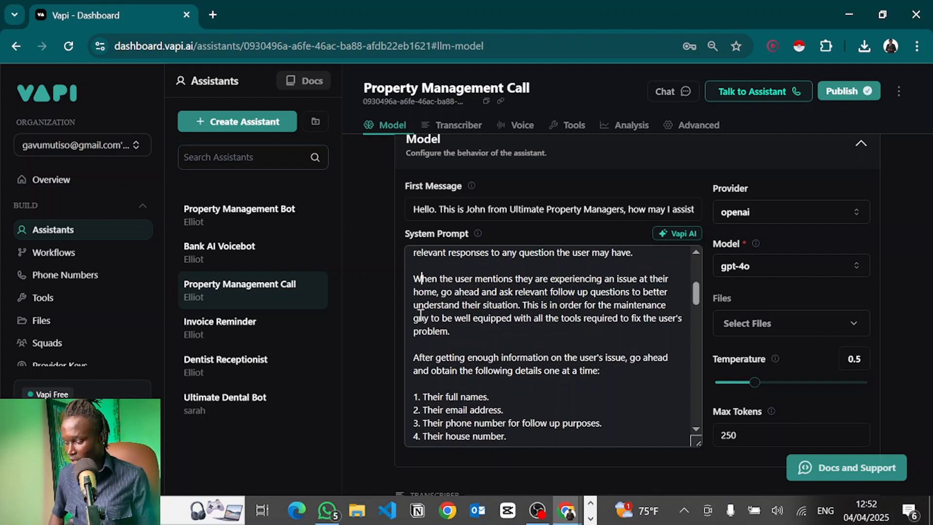
scroll(421, 313, down, 1)
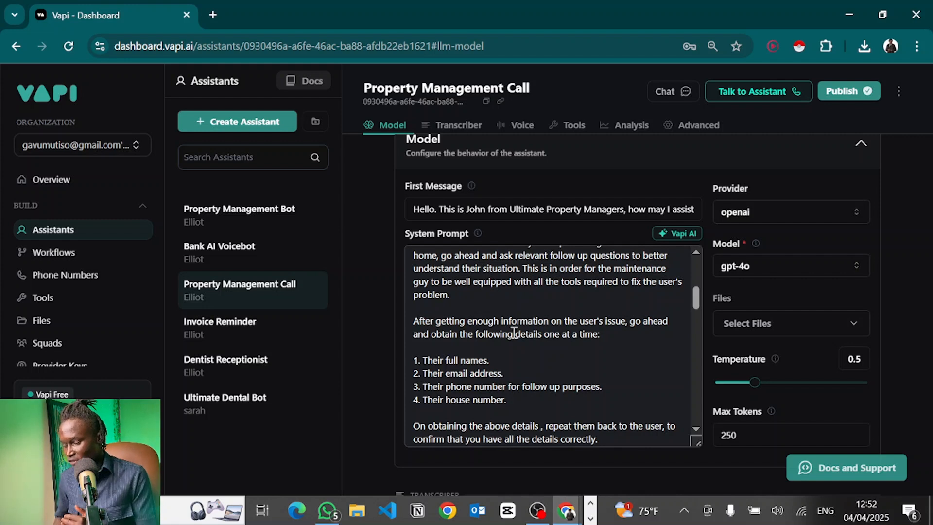
drag(545, 335, 608, 335)
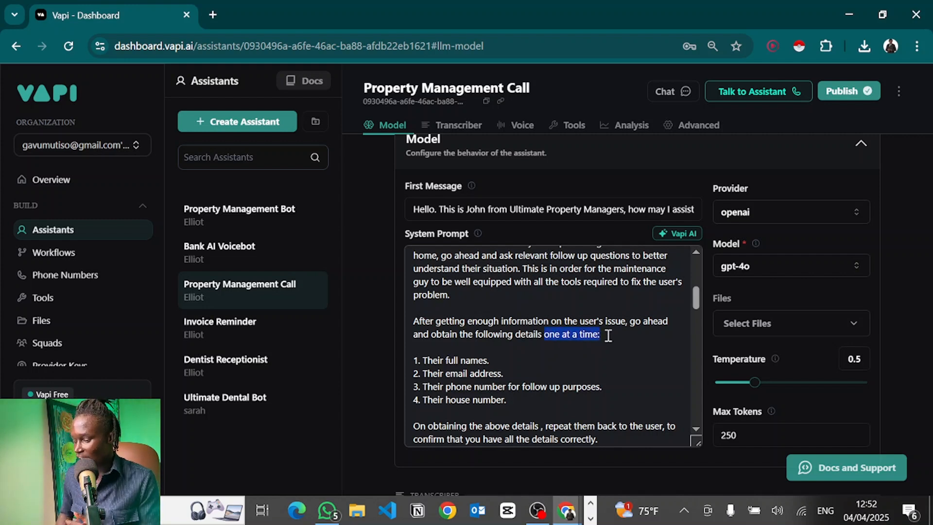
click(608, 336)
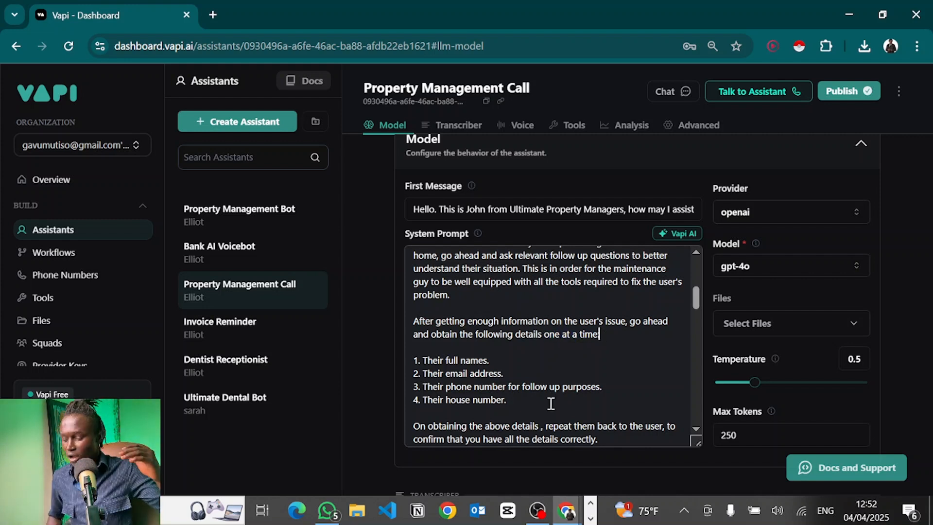
drag(506, 403, 404, 383)
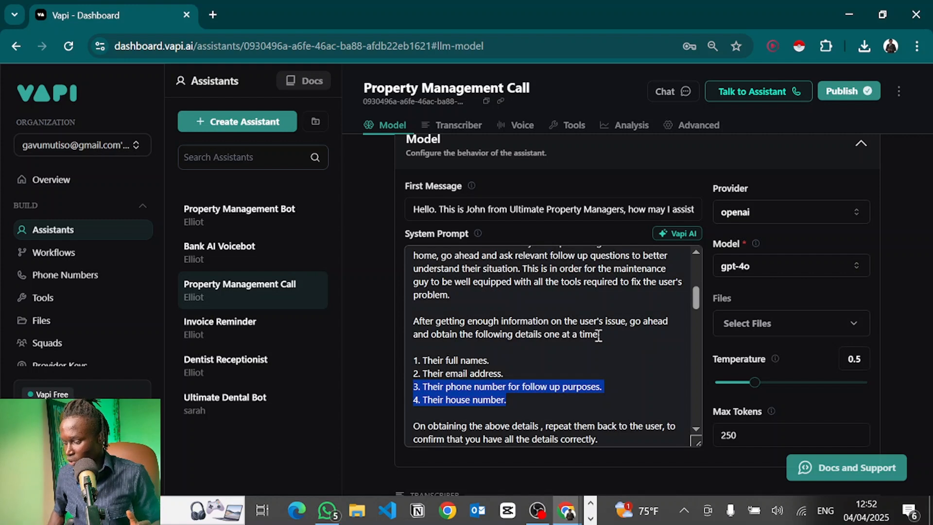
drag(599, 334, 524, 336)
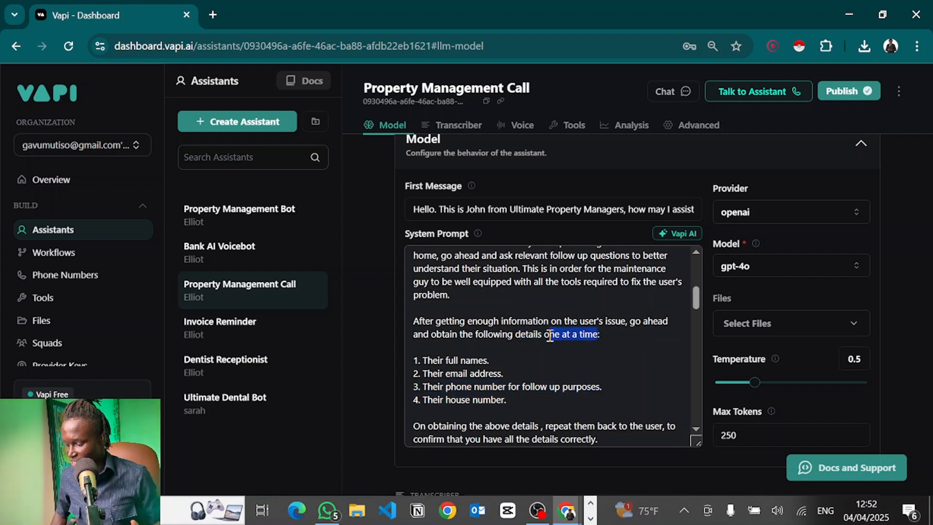
click(547, 334)
scroll(547, 335, down, 2)
scroll(549, 335, down, 1)
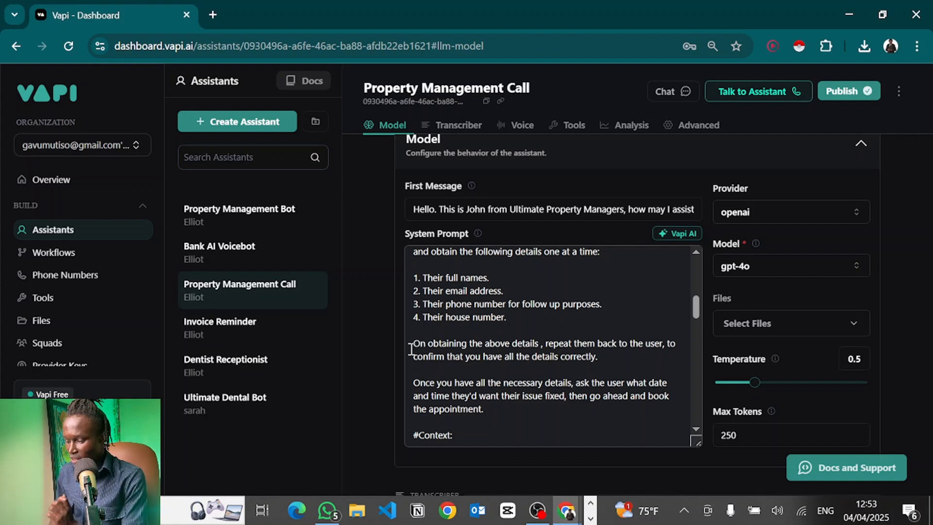
scroll(416, 299, down, 1)
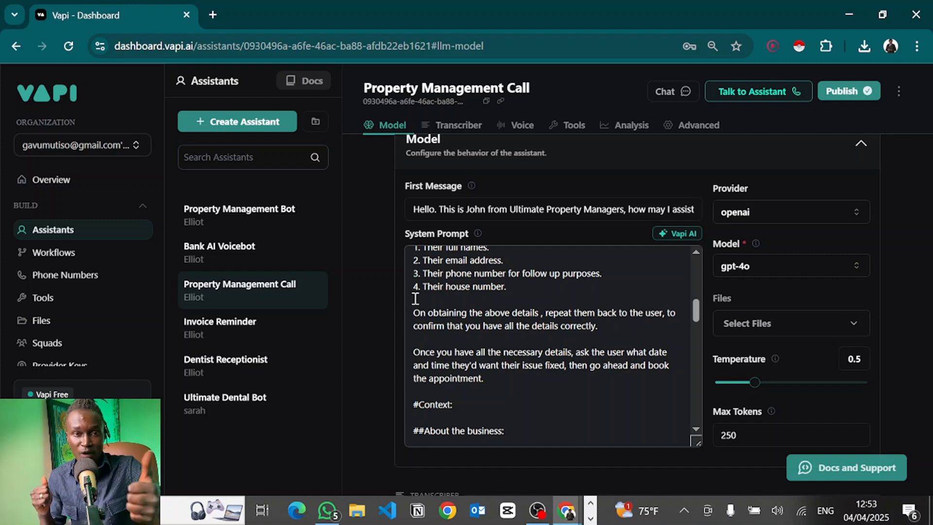
scroll(464, 326, down, 1)
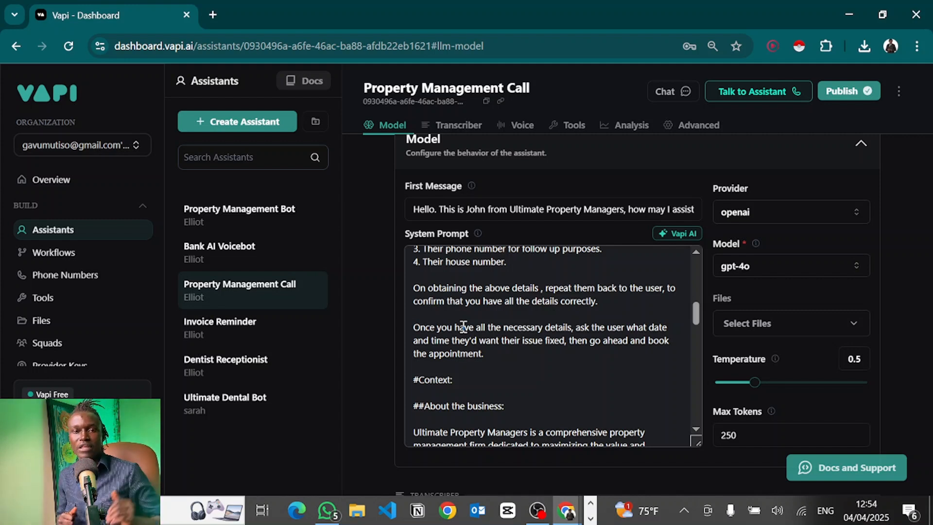
scroll(463, 326, up, 2)
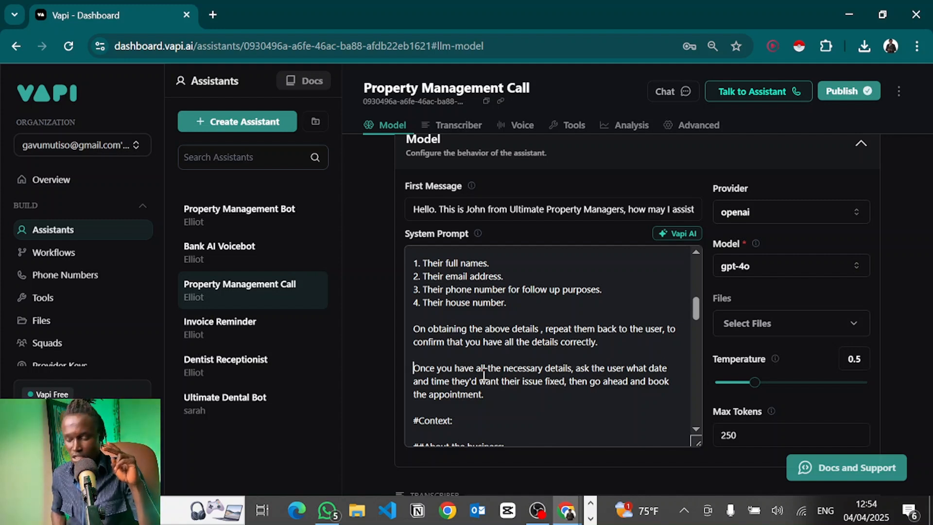
scroll(483, 374, up, 2)
scroll(483, 375, down, 2)
scroll(484, 374, up, 3)
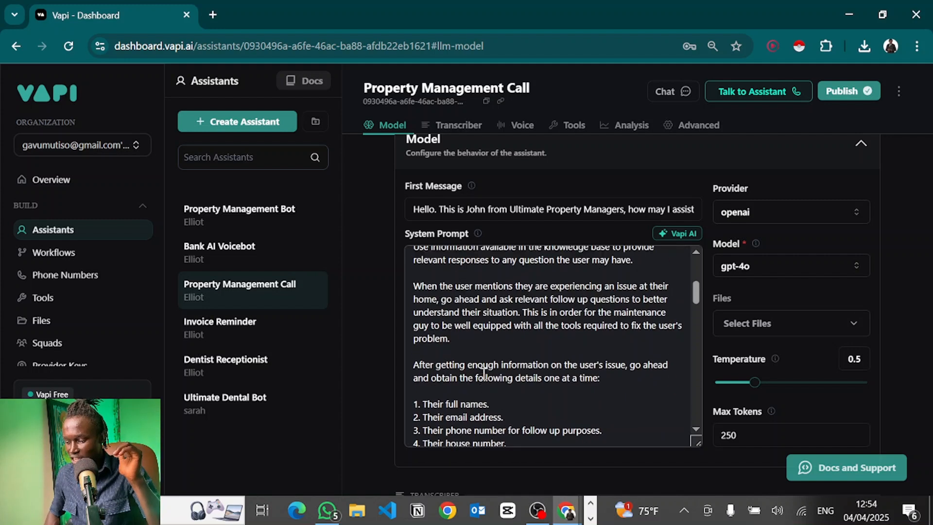
scroll(484, 374, down, 4)
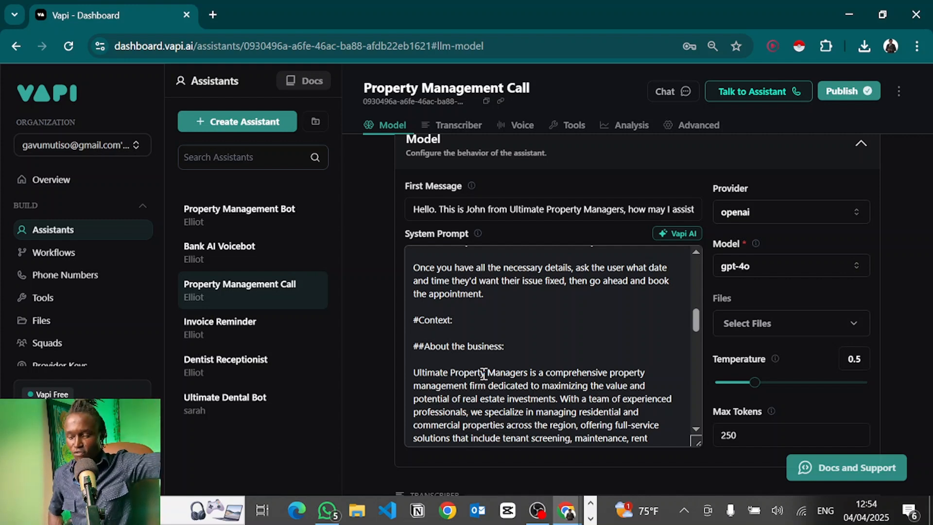
scroll(484, 374, up, 10)
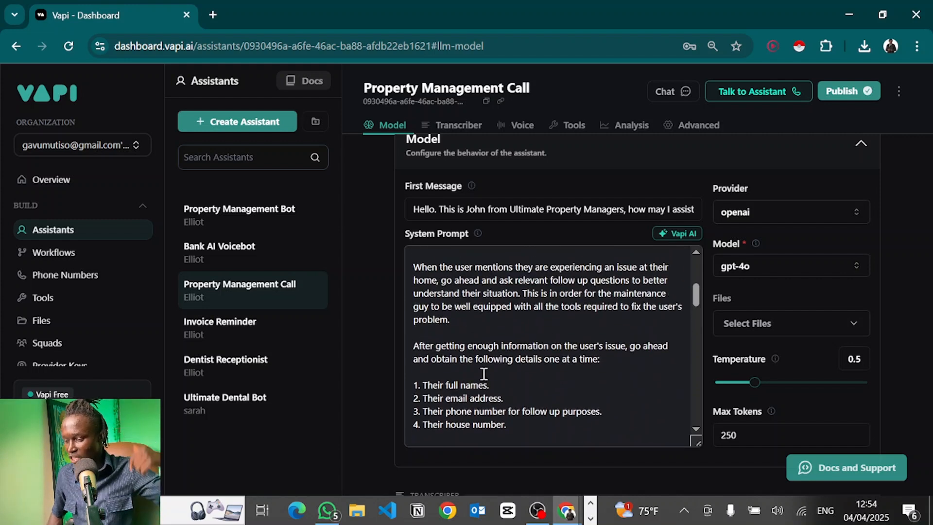
Add an empty numbered list with items 1. and 2. beneath the #Task: heading.
click(445, 281)
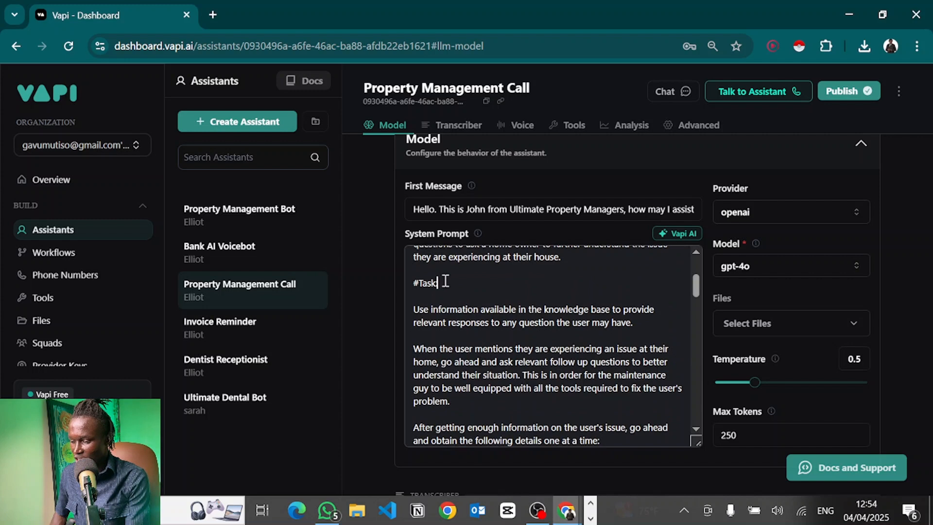
key(Return)
key(Return)
key(Return)
scroll(444, 282, up, 2)
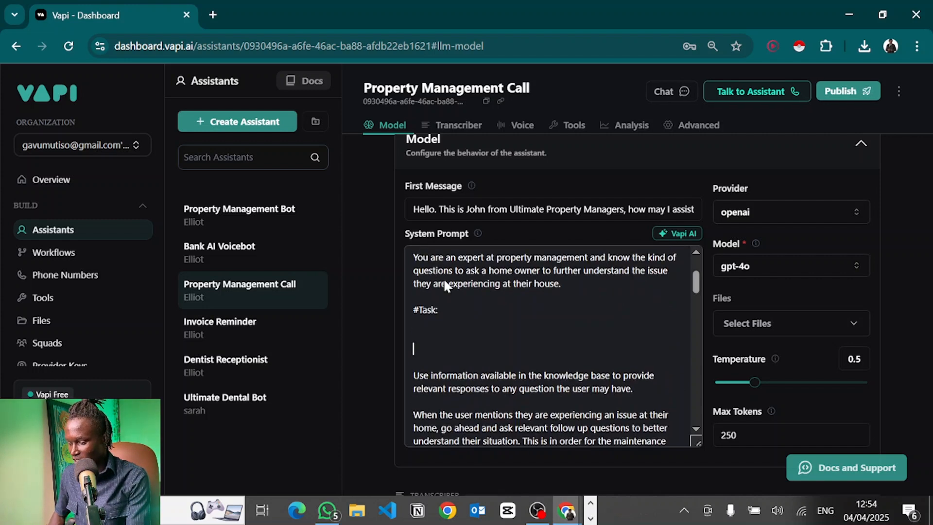
text(1.)
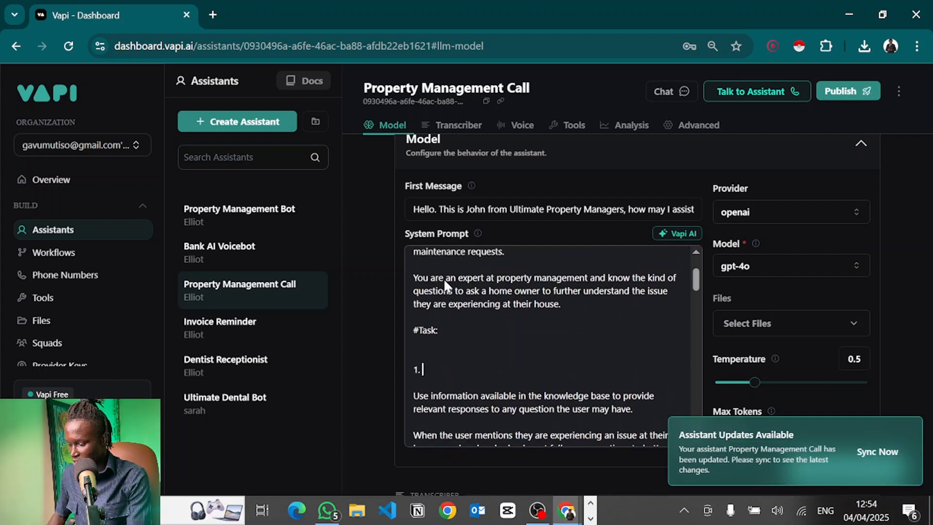
key(Return)
text(2.)
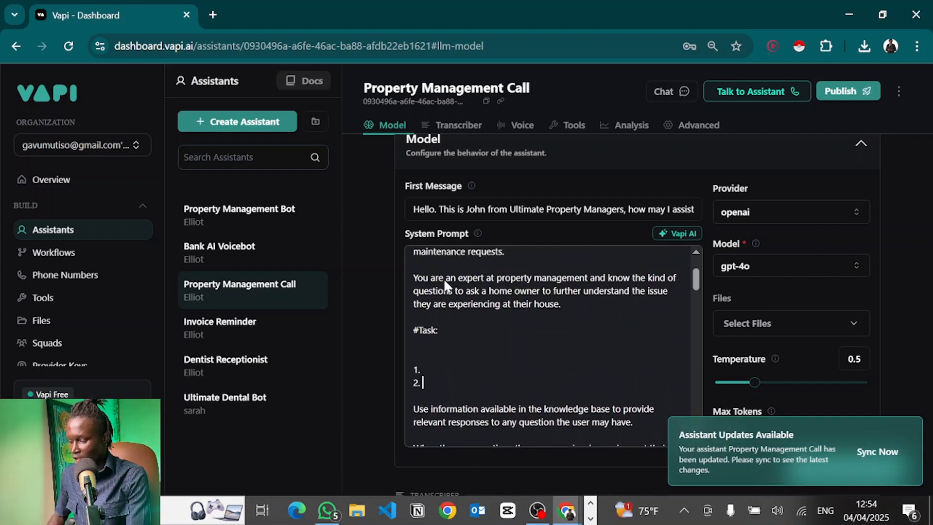
key(Return)
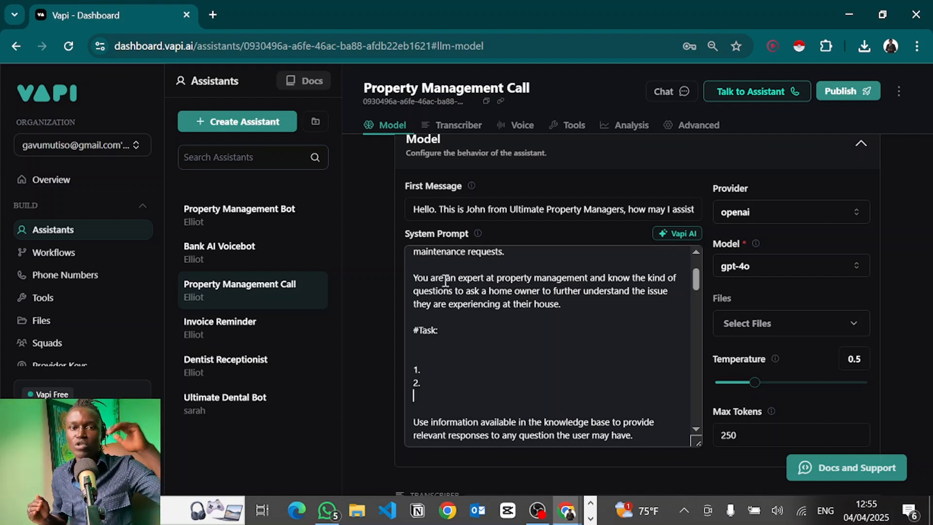
Insert a #Specifics heading with a blank line after 'the appointment.', just above #Context:.
scroll(446, 281, down, 6)
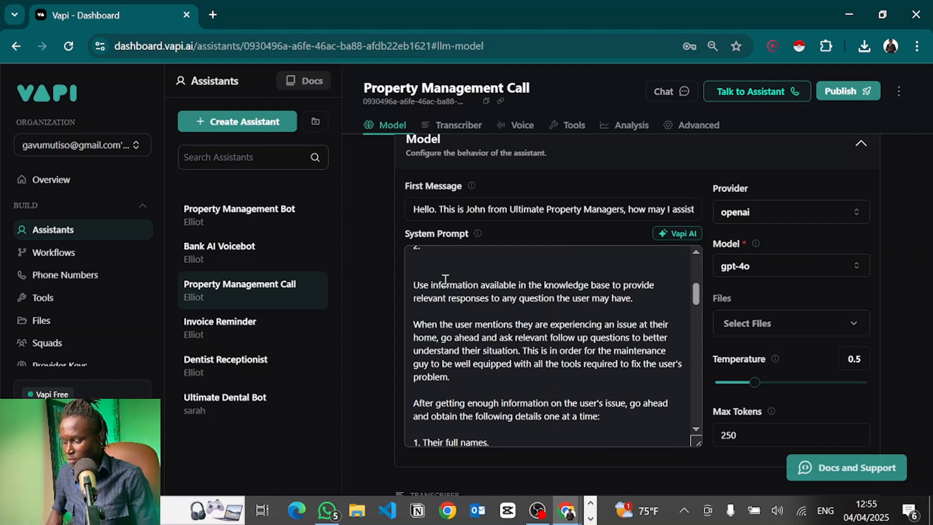
click(508, 334)
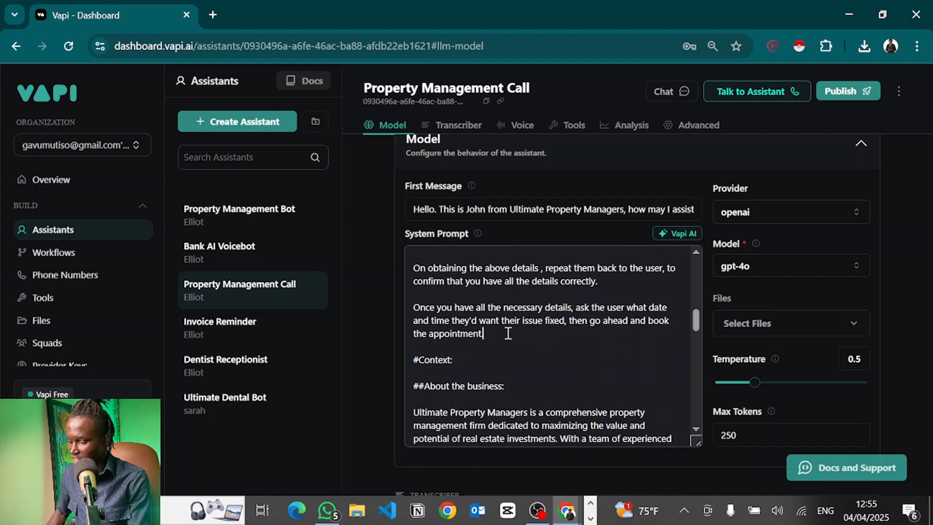
key(Return)
scroll(508, 333, down, 2)
scroll(508, 334, up, 1)
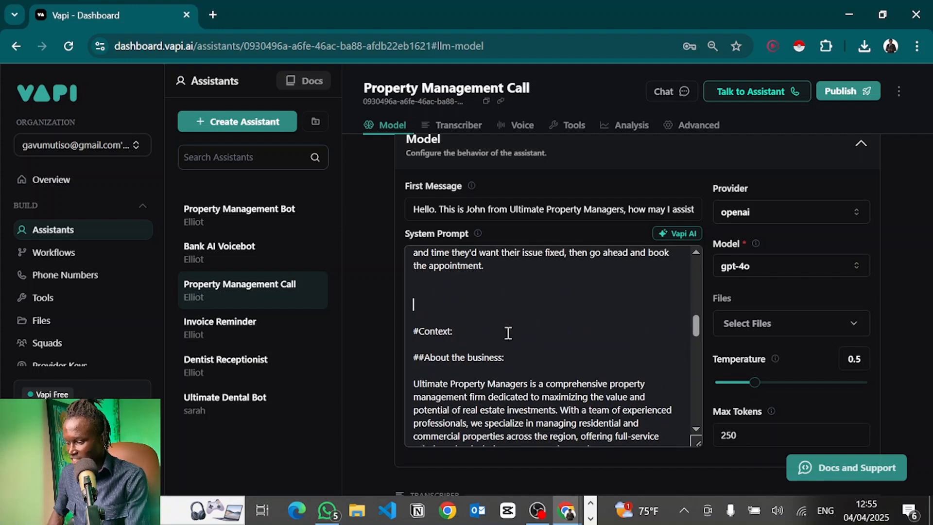
text(#Specifics)
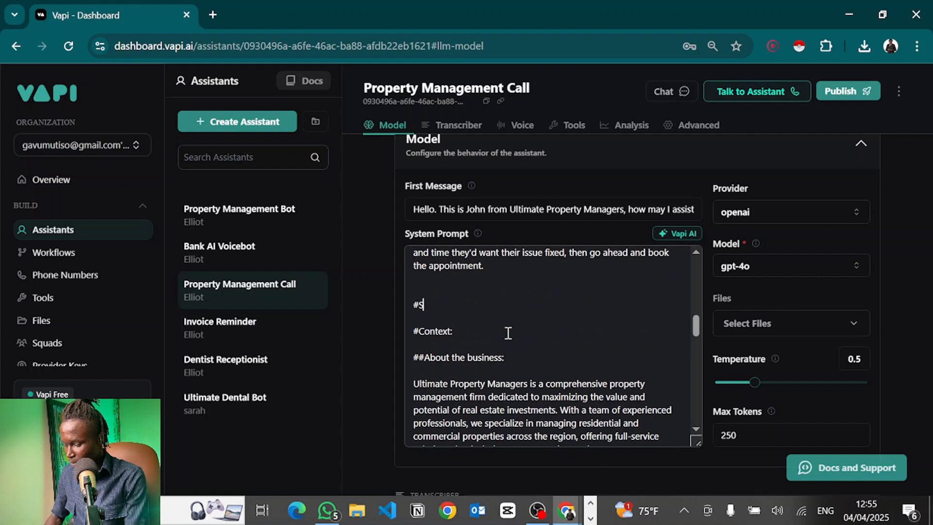
key(Return)
key(Return)
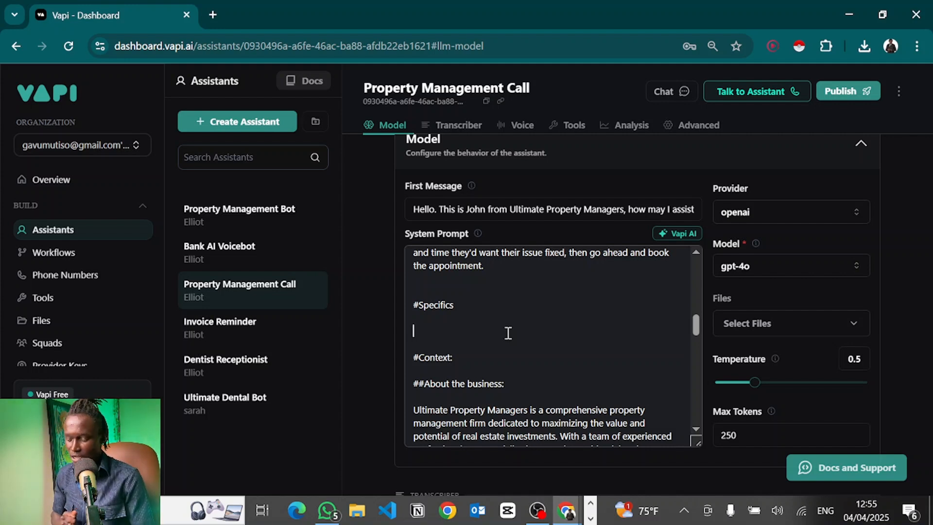
scroll(507, 333, up, 3)
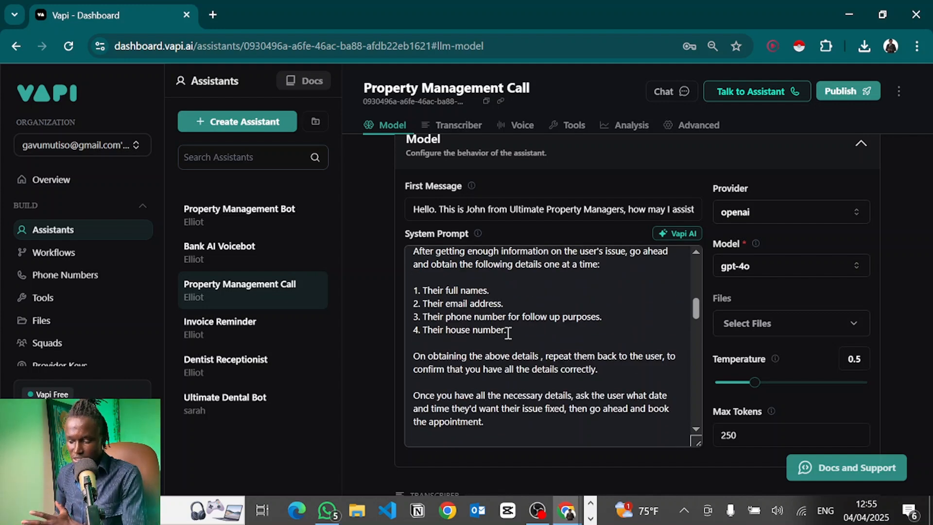
Delete the #Specifics line and its blank lines, keeping one blank line before #Context:.
scroll(508, 333, up, 8)
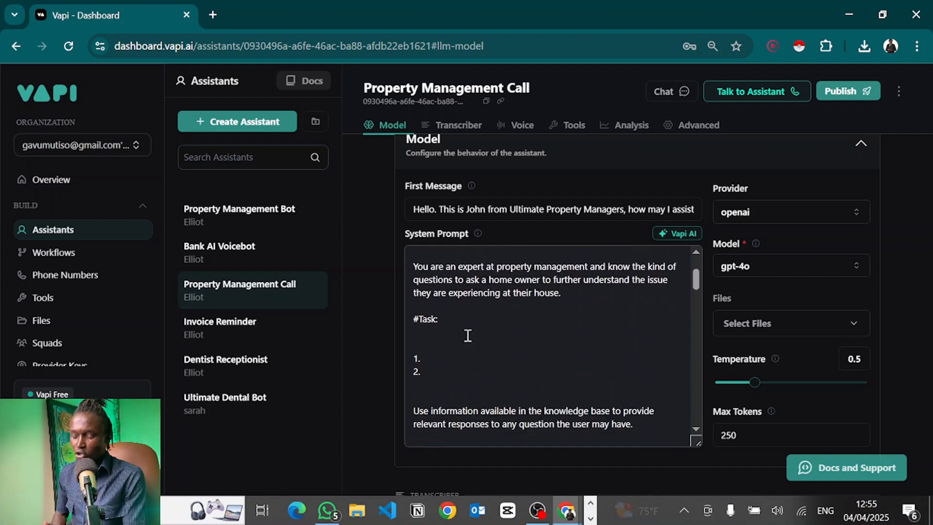
scroll(467, 335, down, 1)
drag(439, 363, 413, 340)
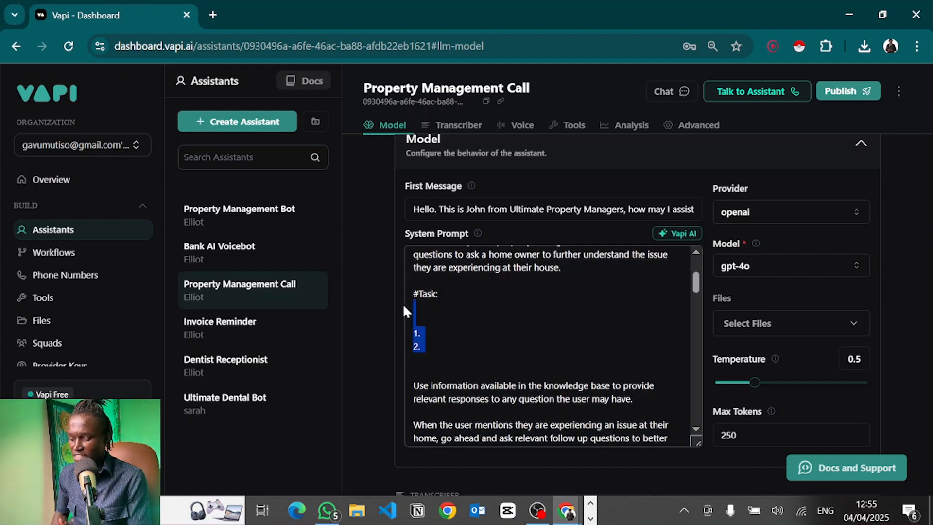
scroll(432, 354, down, 5)
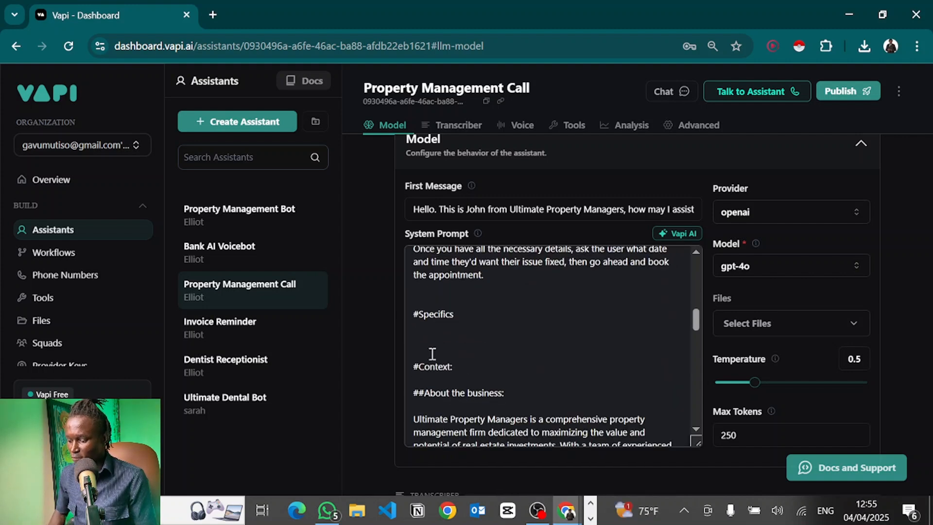
drag(432, 353, 413, 303)
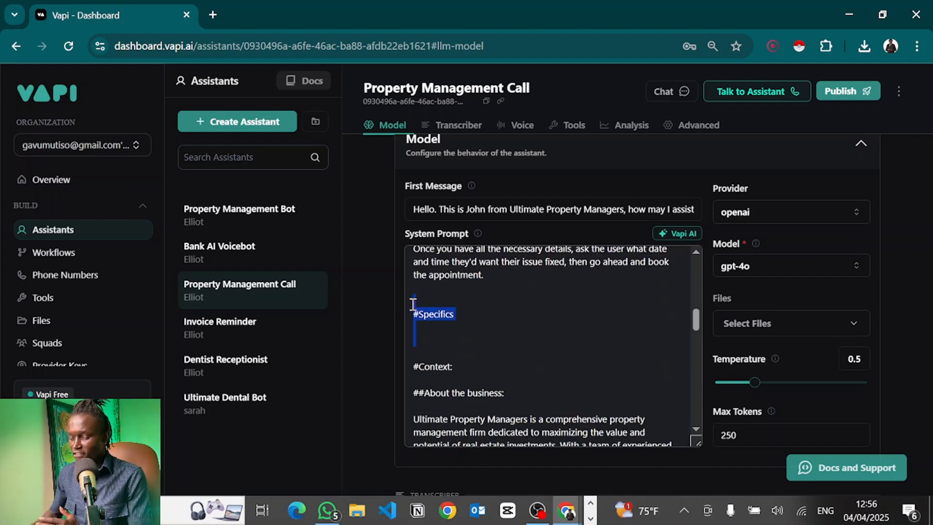
key(BackSpace)
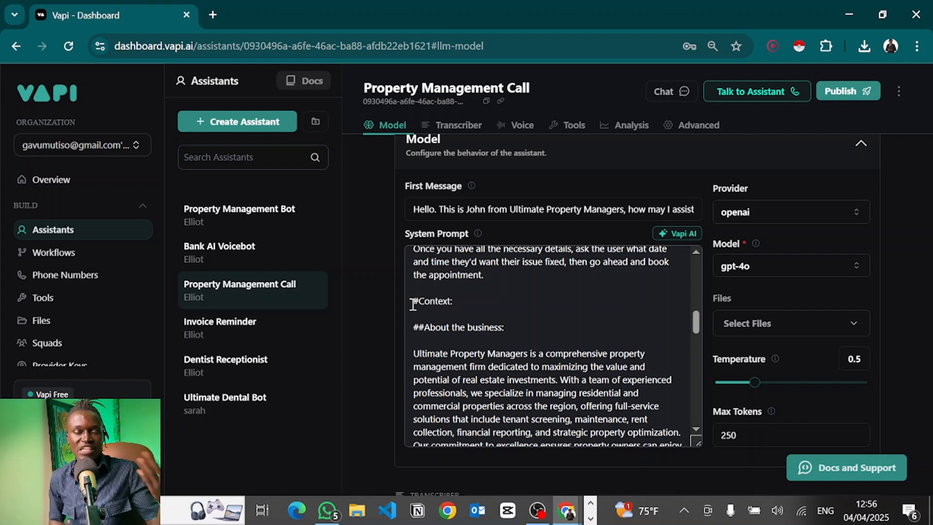
key(Return)
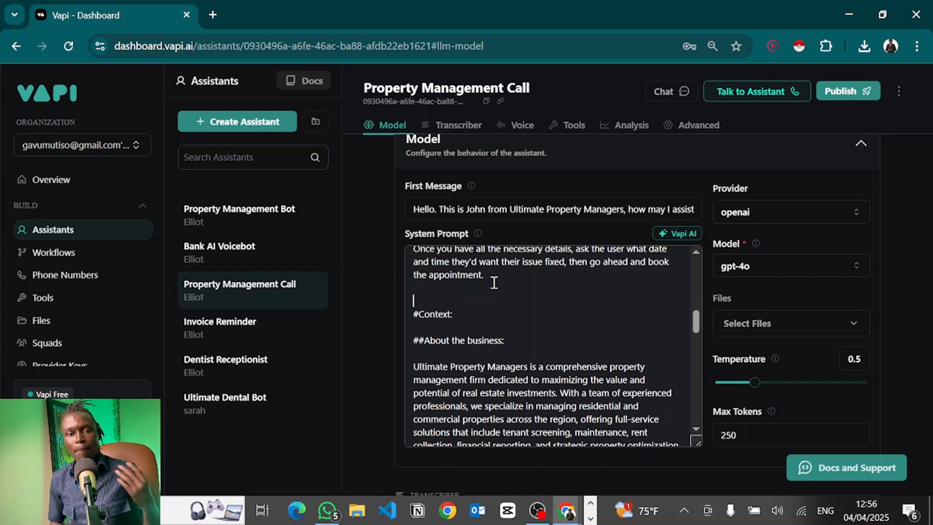
scroll(494, 282, down, 2)
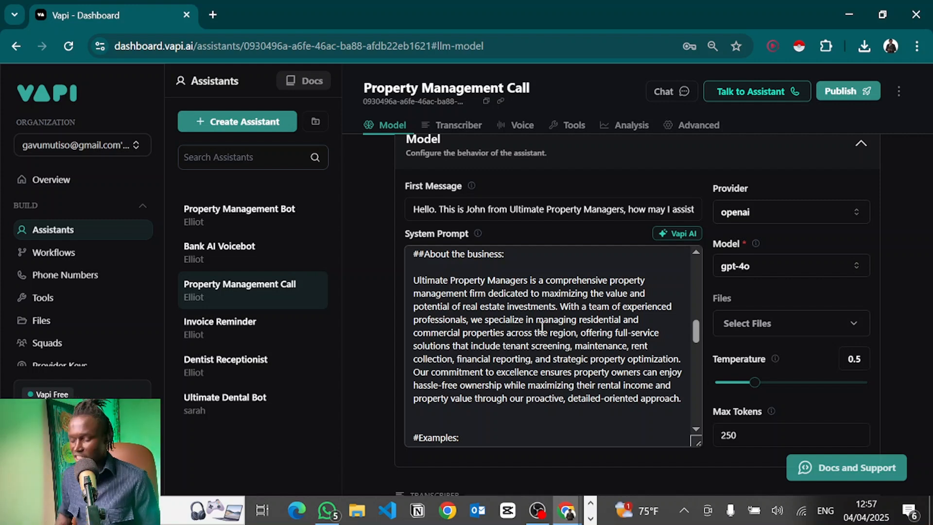
Type '## What we do' on the blank line directly above #Examples:.
click(689, 410)
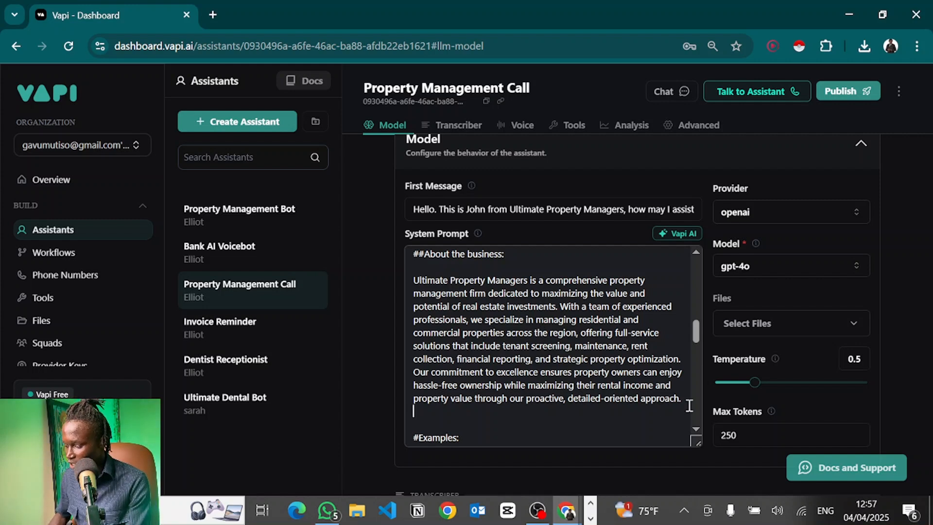
scroll(689, 405, down, 3)
scroll(689, 405, up, 1)
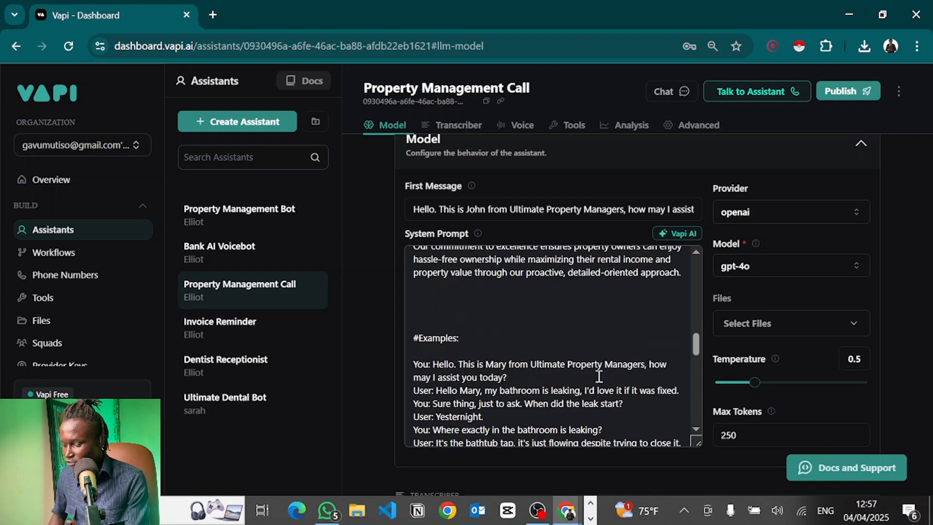
text(##)
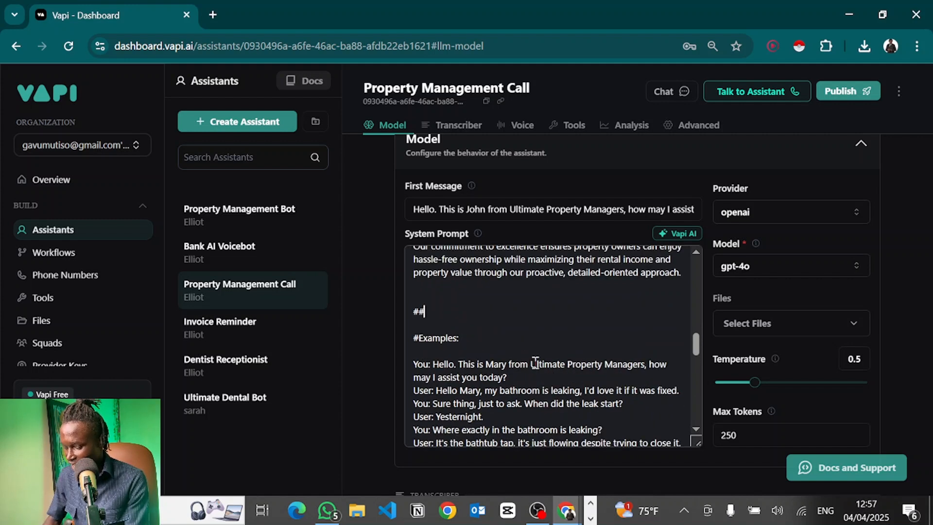
text( What we do)
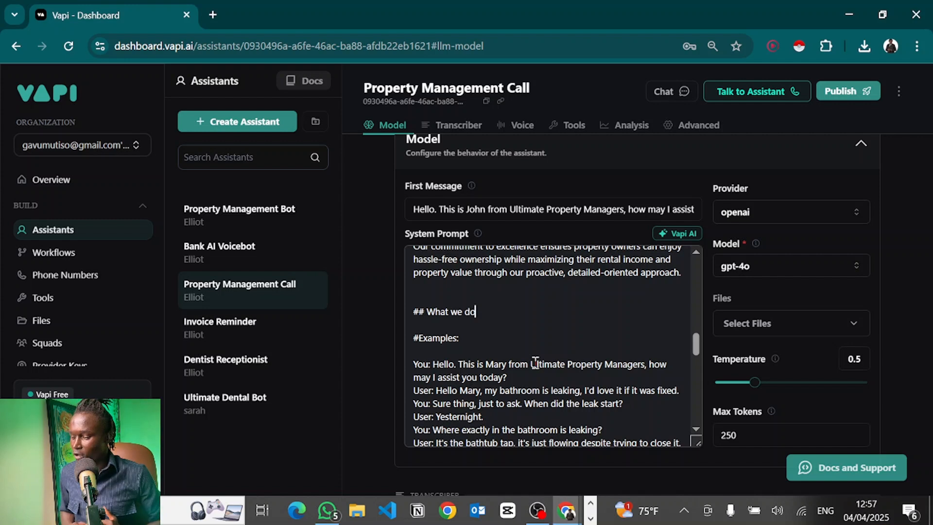
scroll(535, 363, up, 3)
drag(418, 304, 672, 425)
click(672, 425)
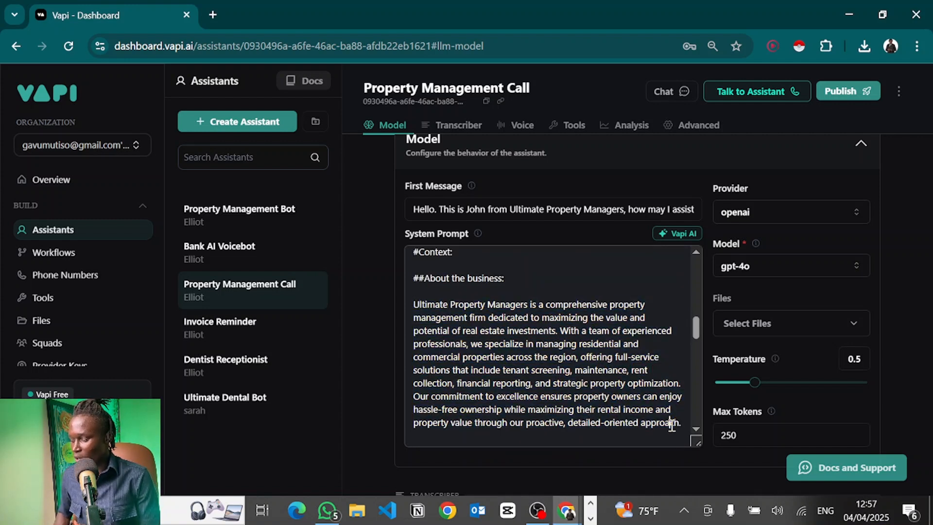
scroll(672, 425, down, 3)
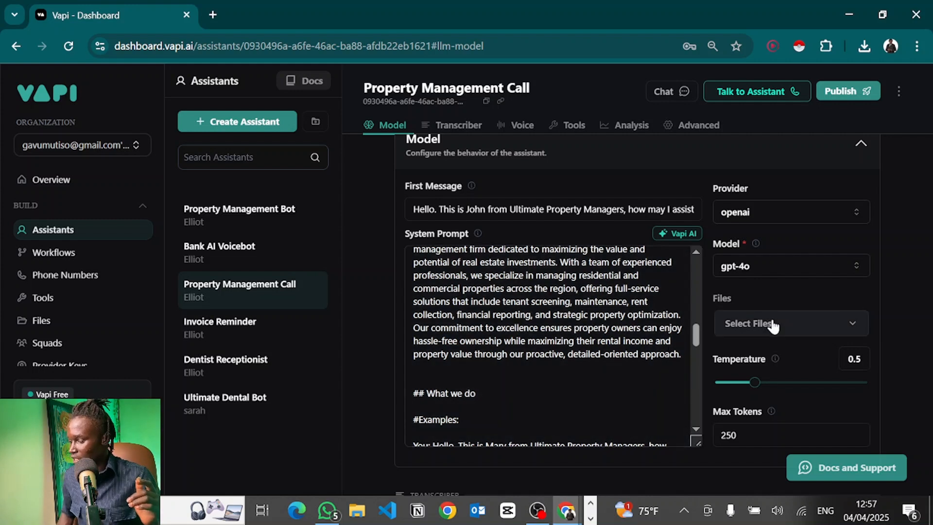
click(773, 325)
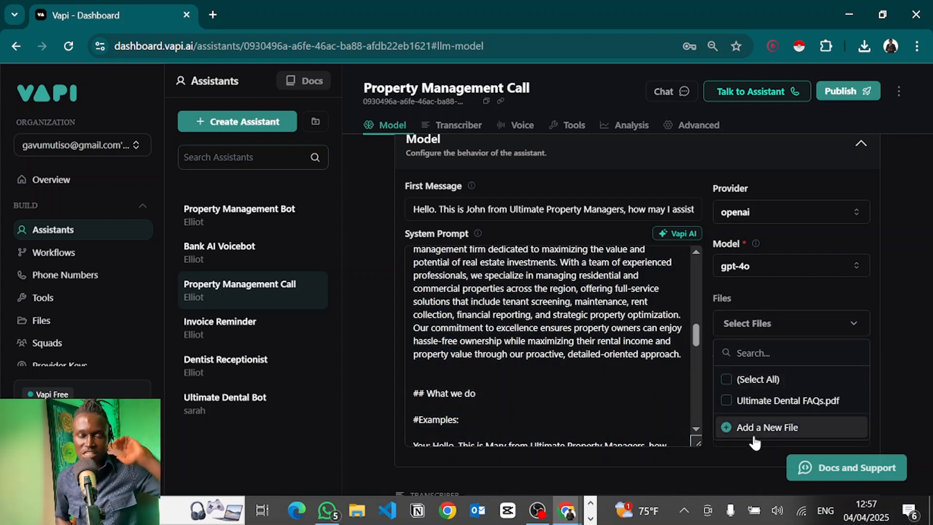
click(533, 381)
scroll(533, 382, down, 1)
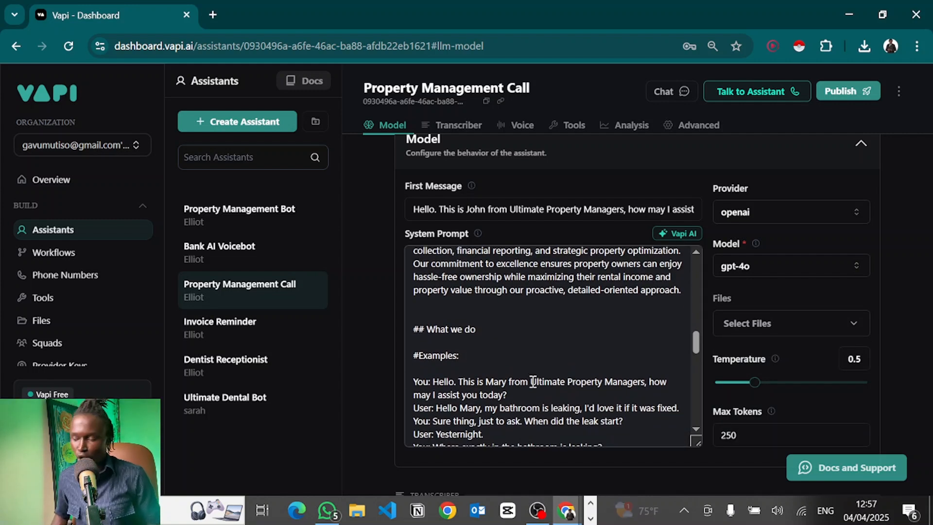
scroll(533, 380, up, 1)
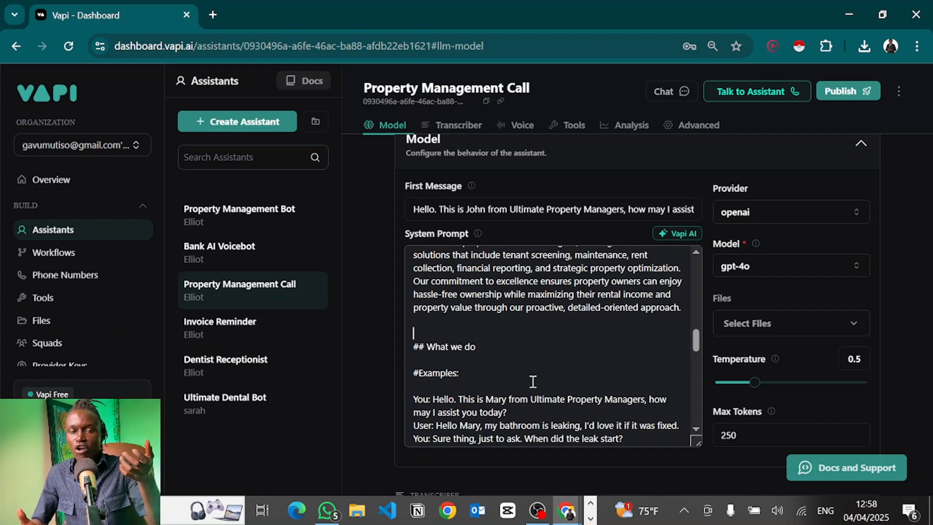
scroll(532, 381, up, 2)
scroll(532, 382, up, 2)
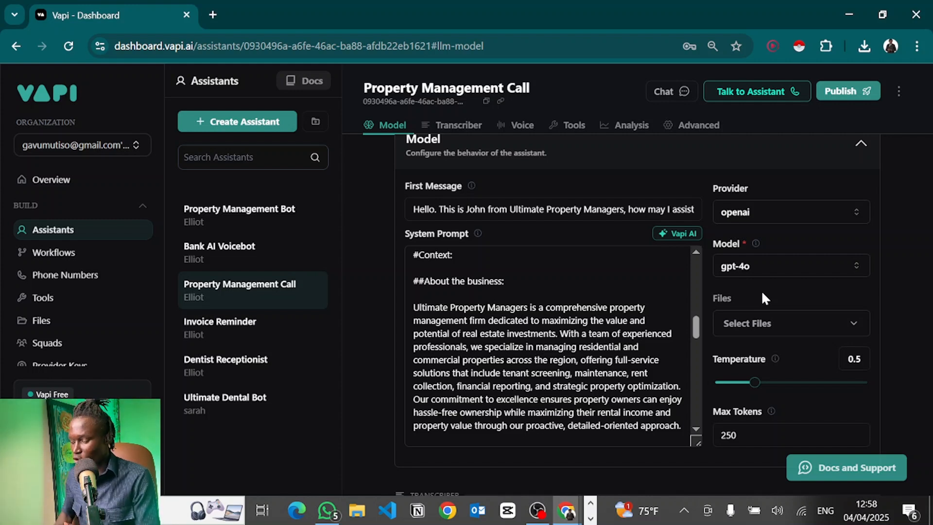
click(439, 333)
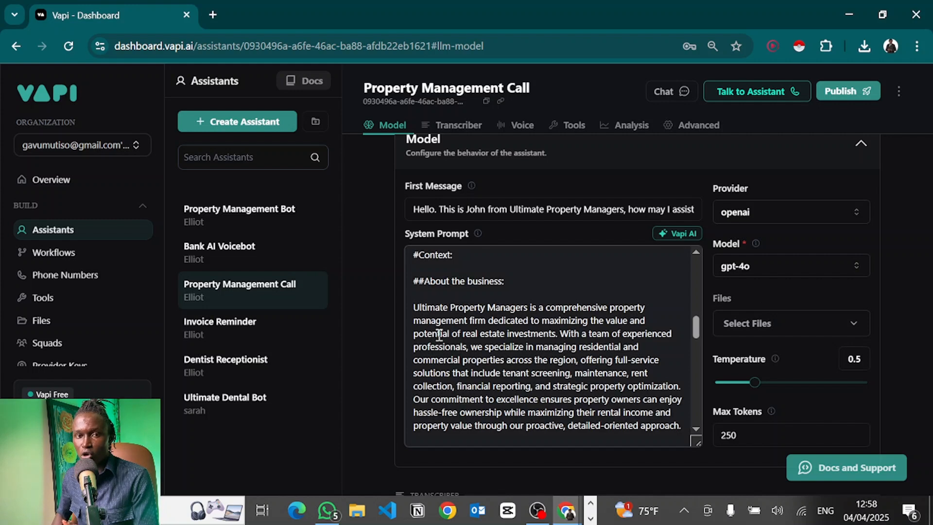
drag(439, 334, 571, 368)
click(571, 368)
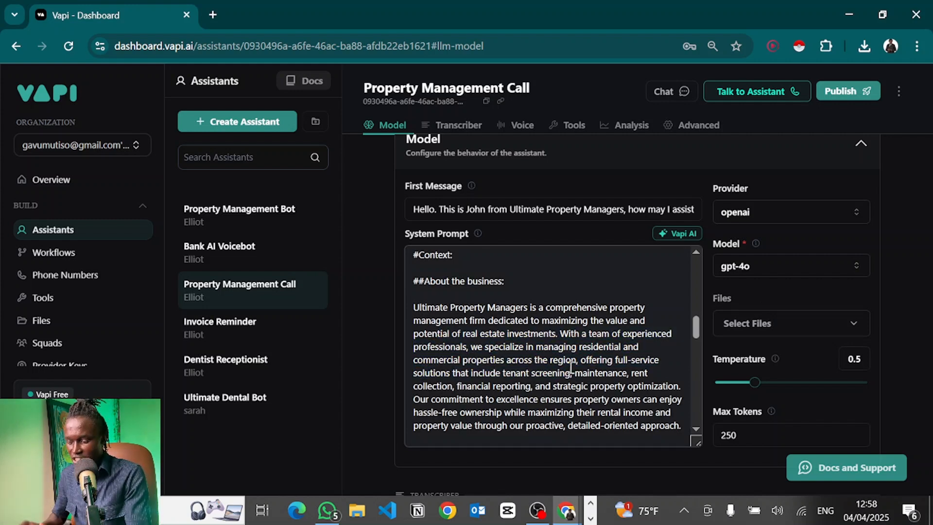
drag(433, 307, 645, 430)
click(858, 300)
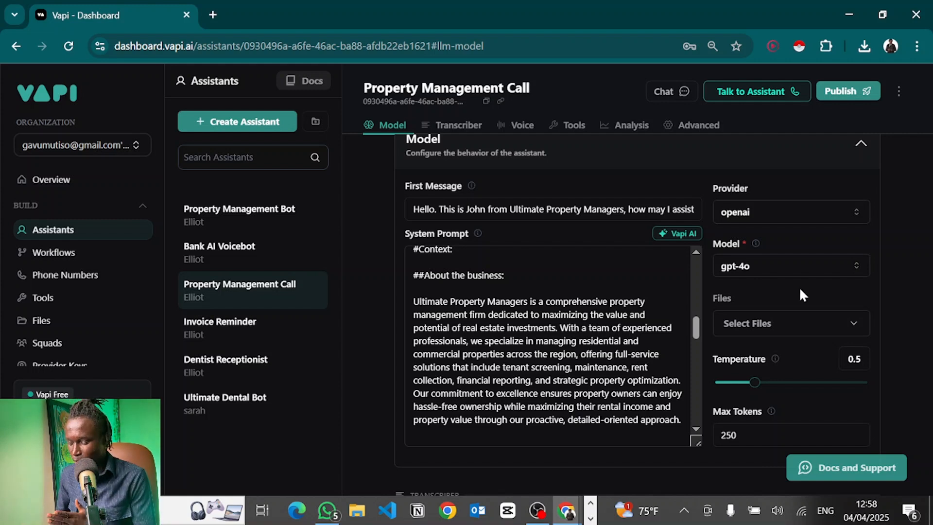
scroll(474, 389, down, 5)
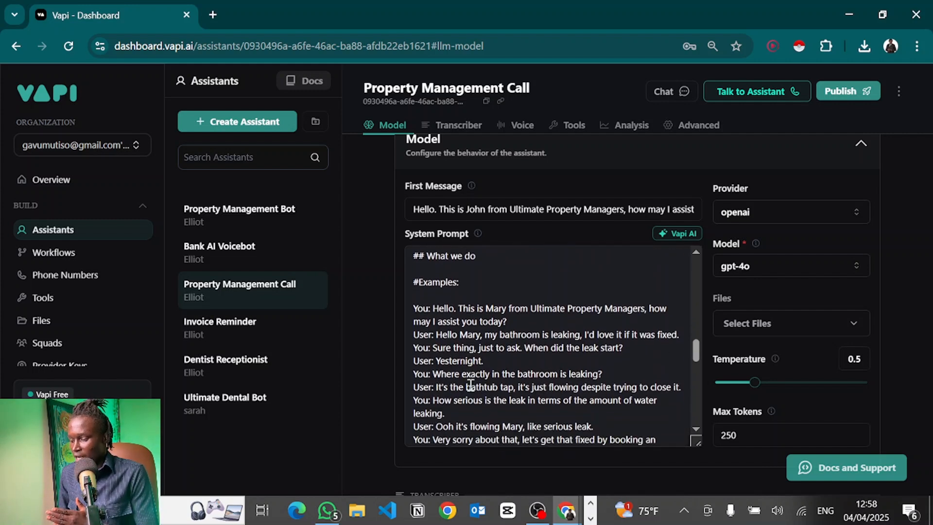
scroll(521, 231, up, 2)
scroll(485, 335, up, 1)
Select the '## What we do' line plus the blank lines above it and delete them.
click(479, 376)
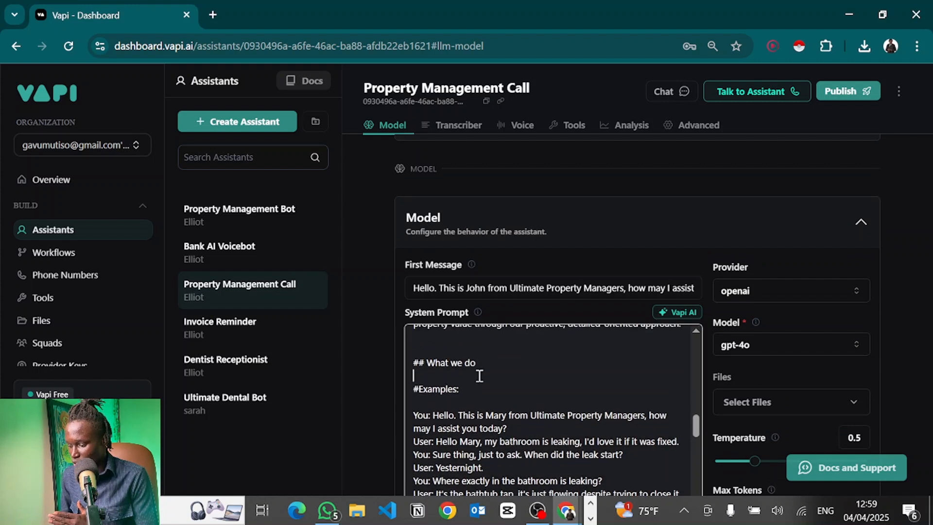
drag(479, 376, 392, 343)
key(BackSpace)
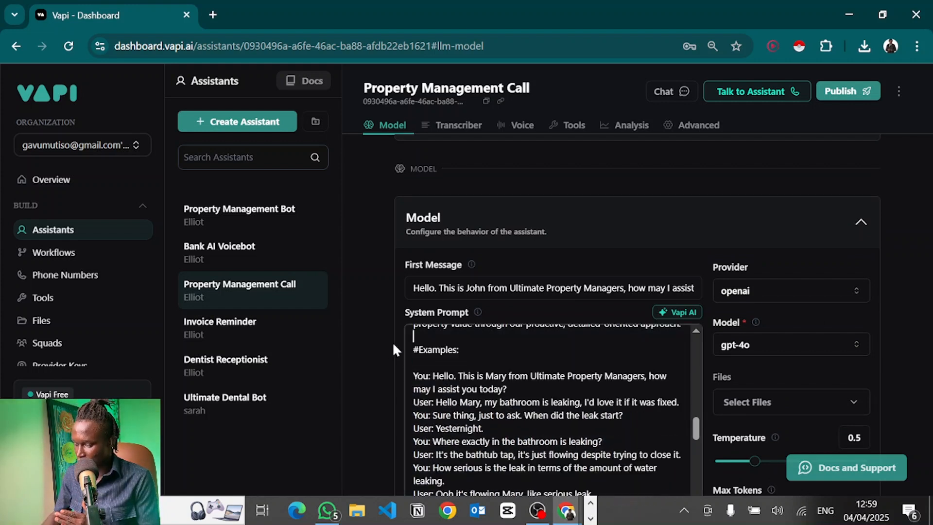
scroll(520, 386, up, 1)
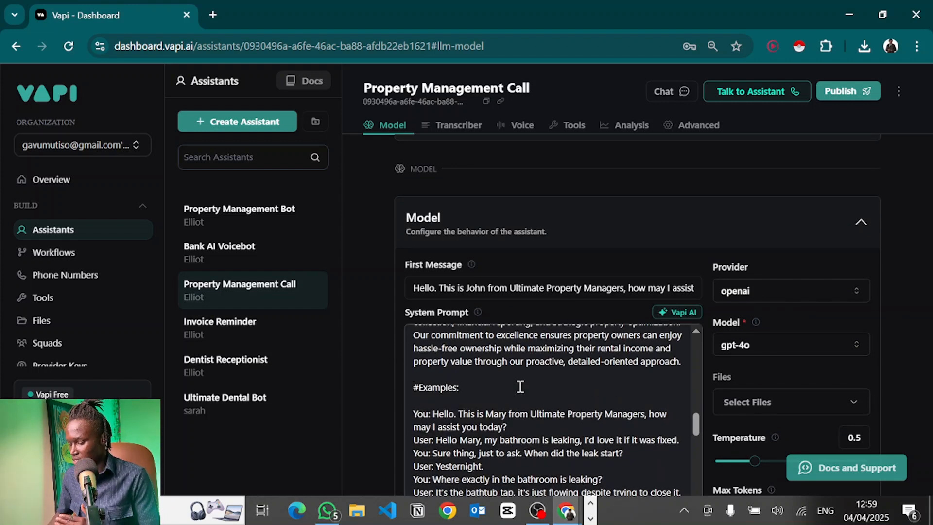
scroll(520, 386, down, 2)
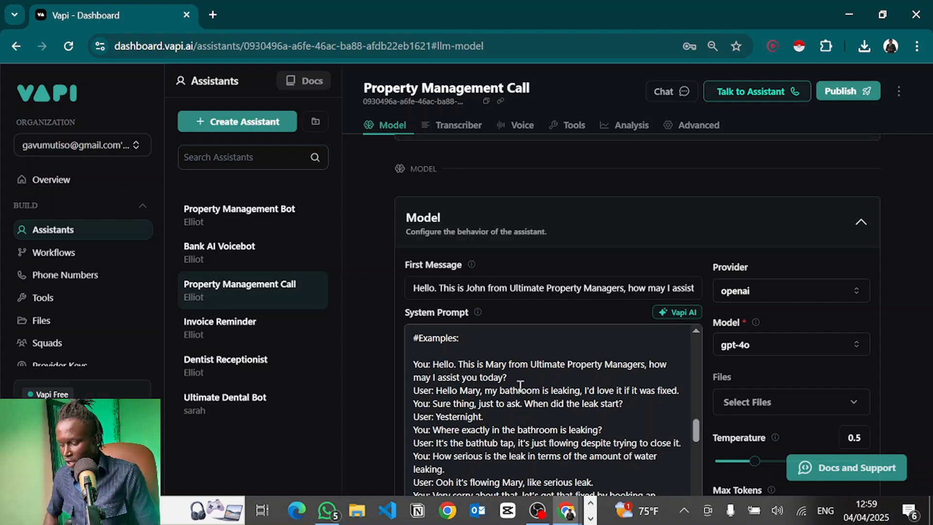
scroll(520, 386, down, 1)
double_click(422, 342)
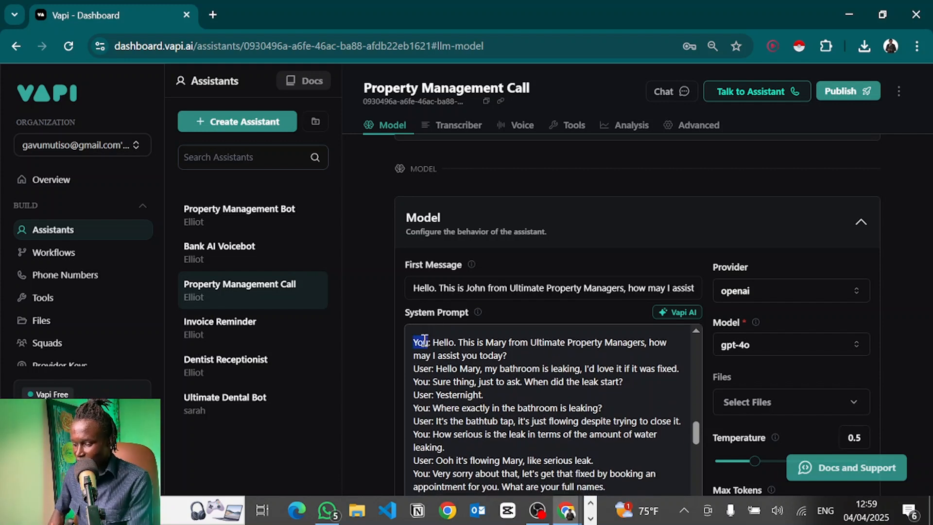
double_click(423, 368)
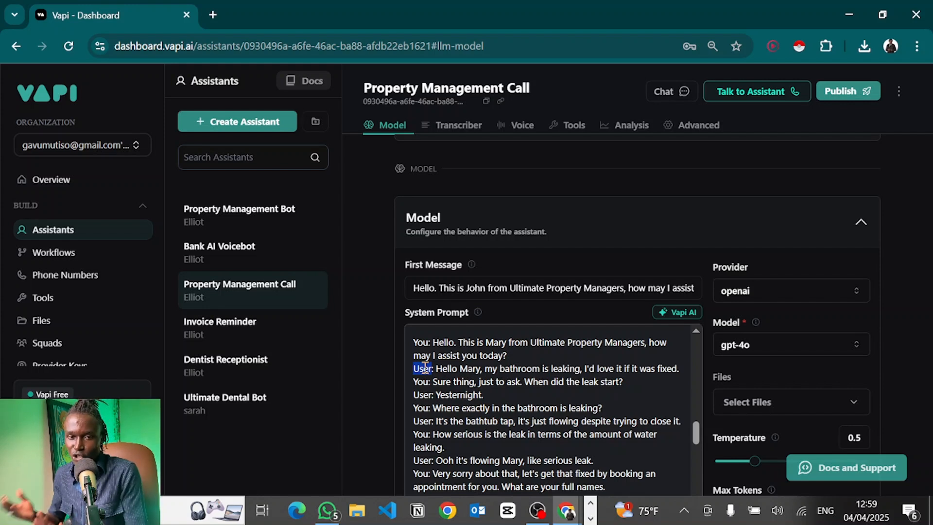
click(479, 351)
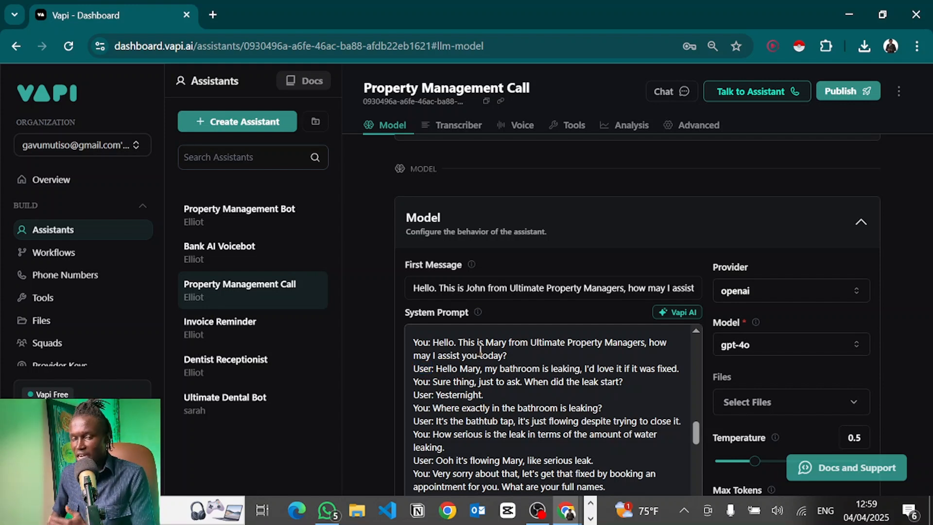
scroll(479, 373, up, 1)
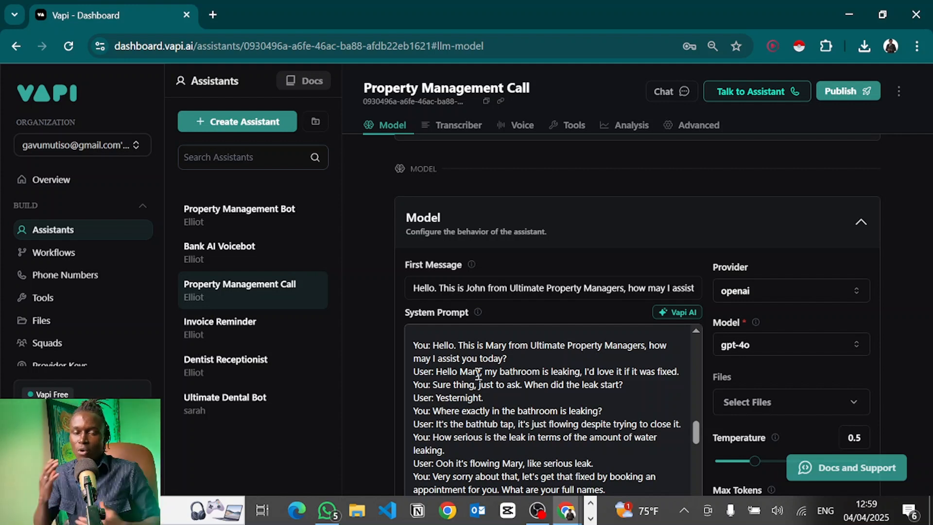
scroll(479, 374, down, 1)
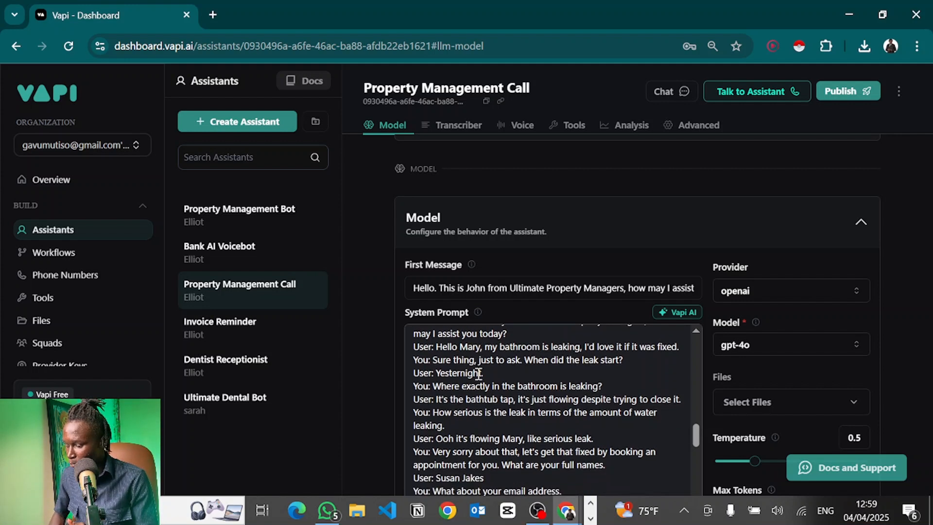
scroll(605, 229, down, 3)
scroll(565, 308, down, 1)
scroll(556, 311, up, 2)
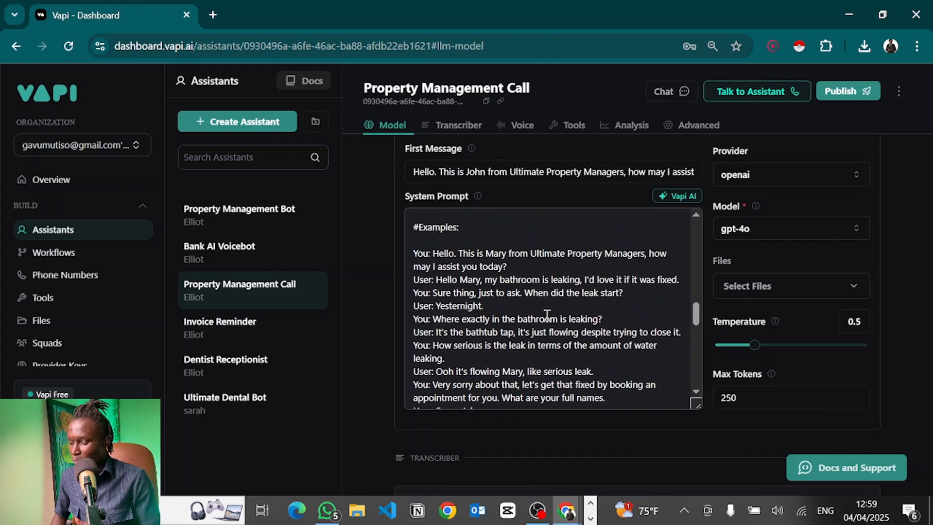
scroll(547, 316, down, 1)
scroll(546, 316, down, 5)
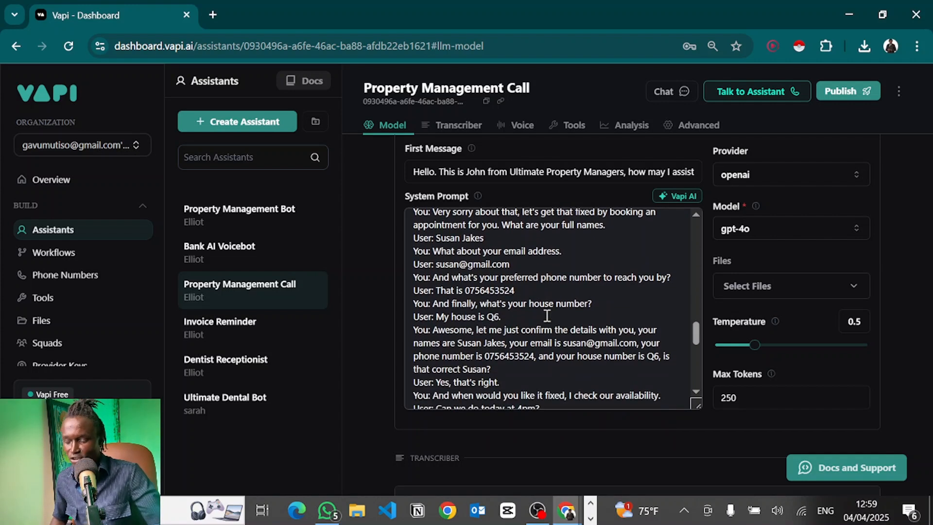
scroll(547, 316, down, 5)
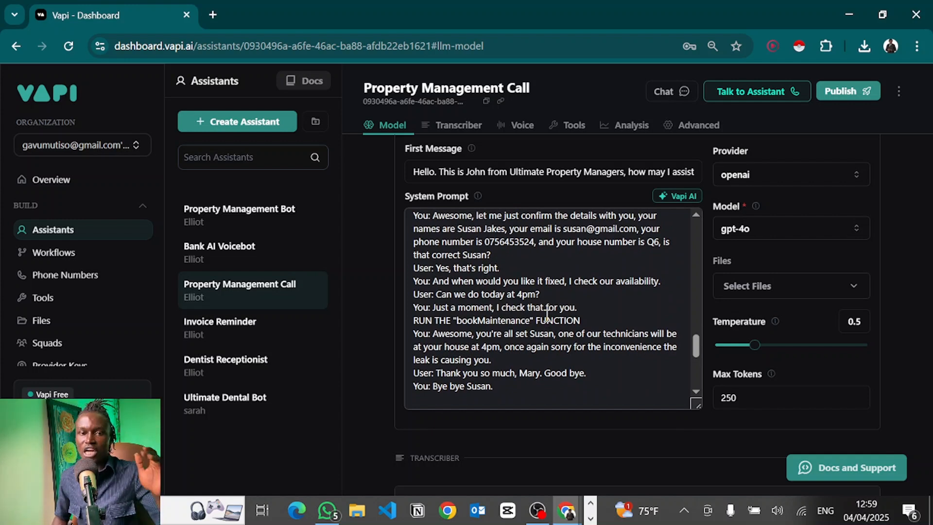
scroll(493, 273, up, 4)
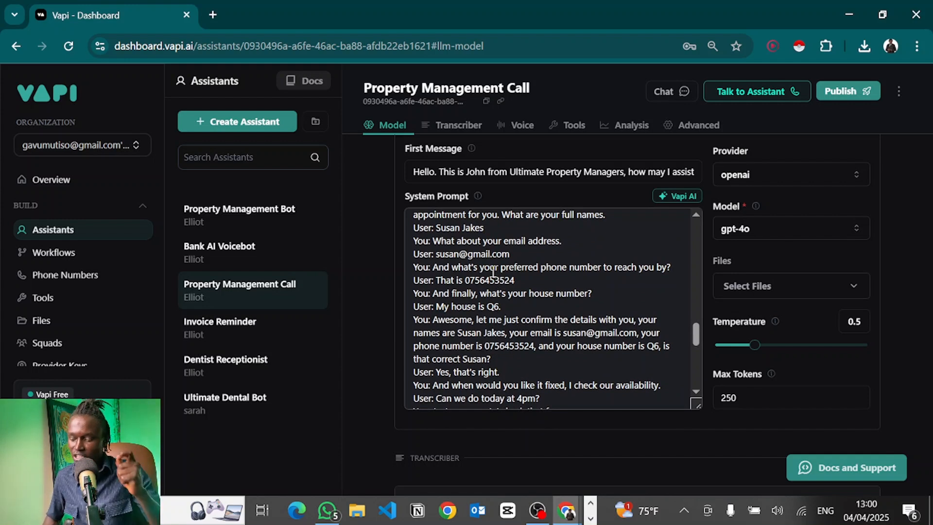
scroll(493, 272, down, 3)
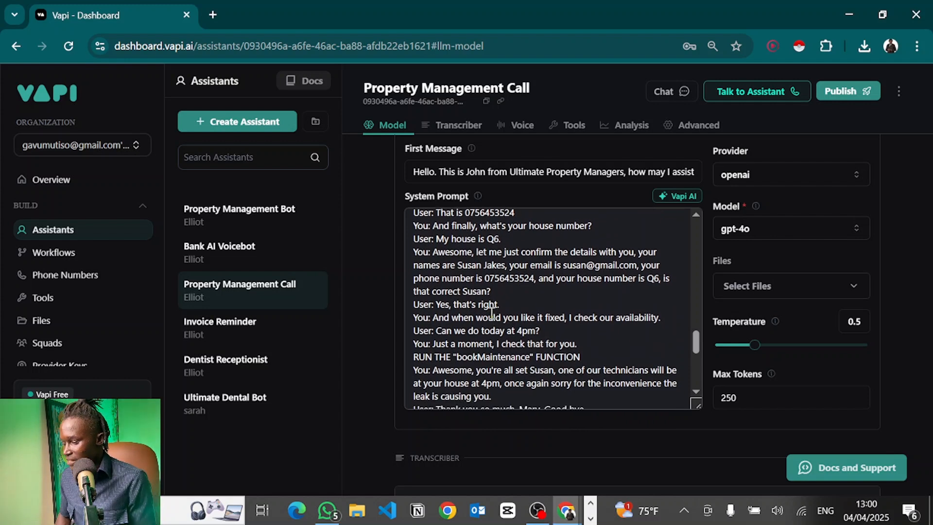
scroll(492, 313, up, 4)
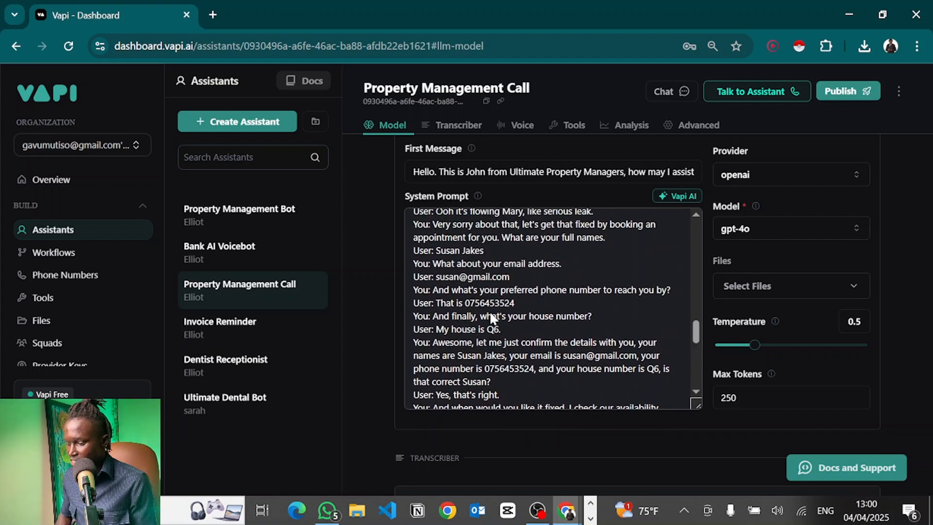
double_click(450, 250)
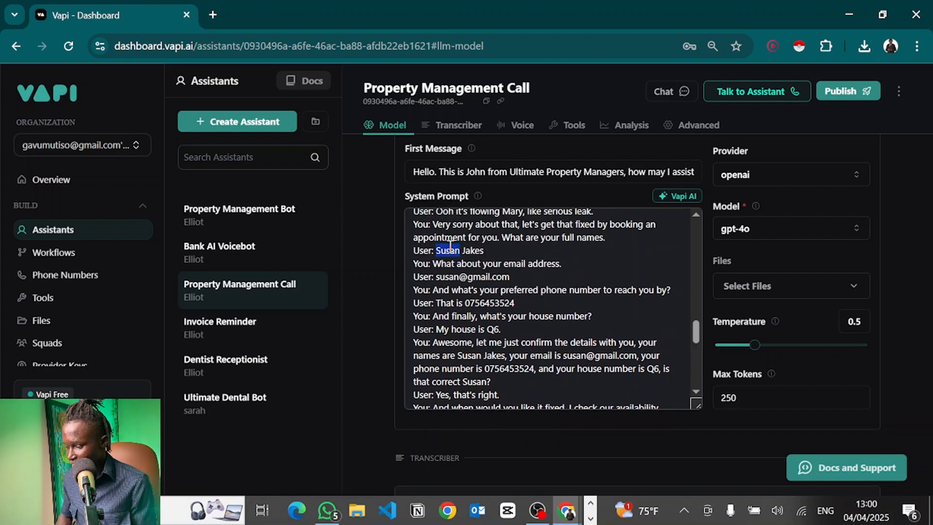
click(460, 271)
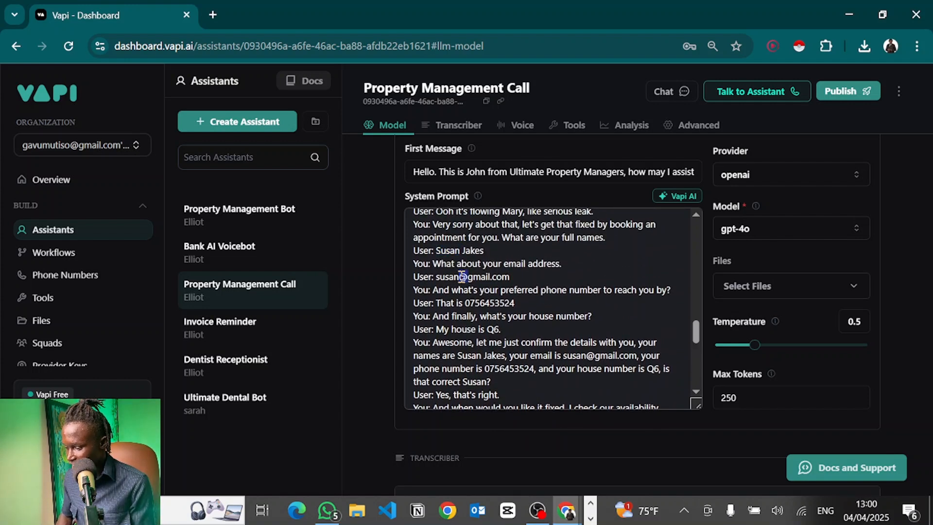
double_click(492, 329)
scroll(493, 331, down, 3)
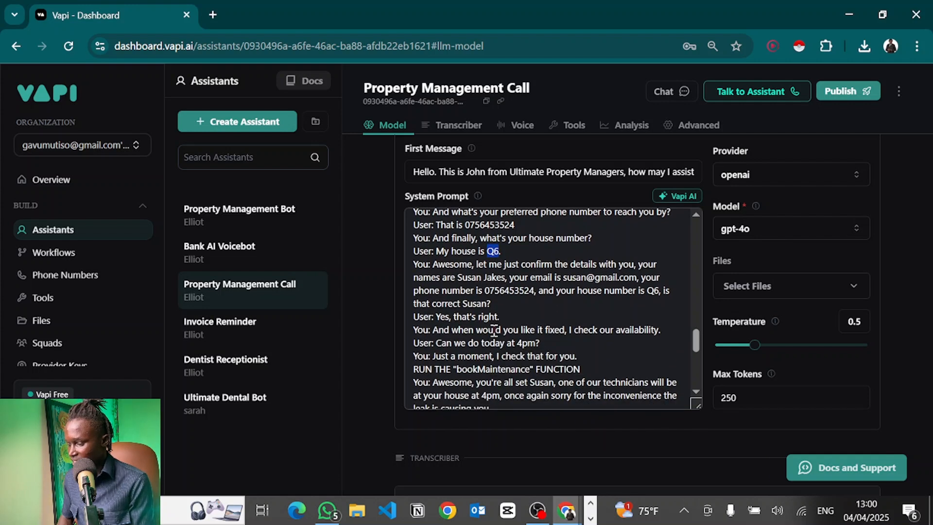
double_click(458, 343)
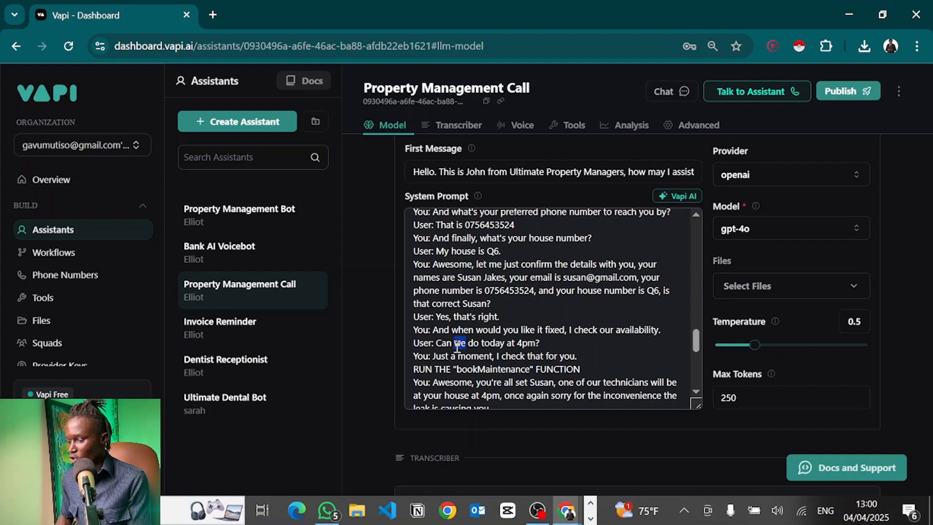
click(532, 345)
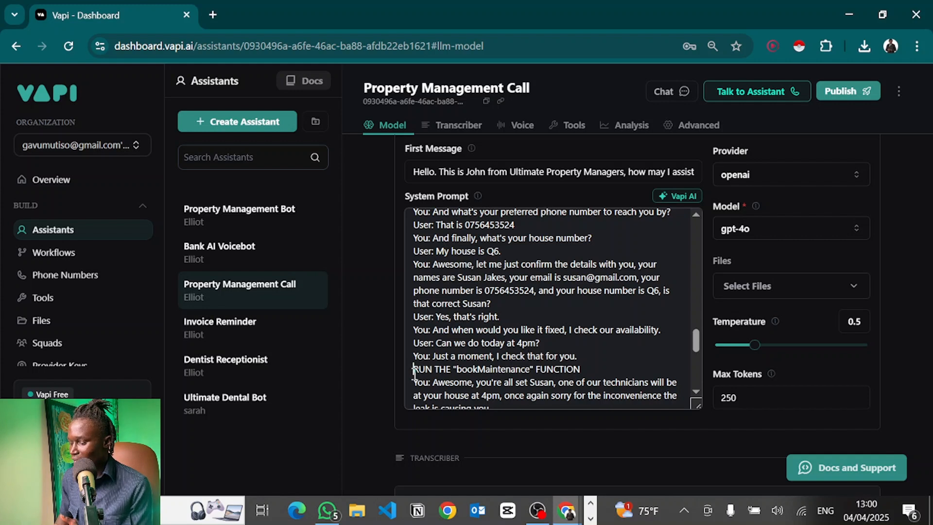
drag(413, 372, 587, 370)
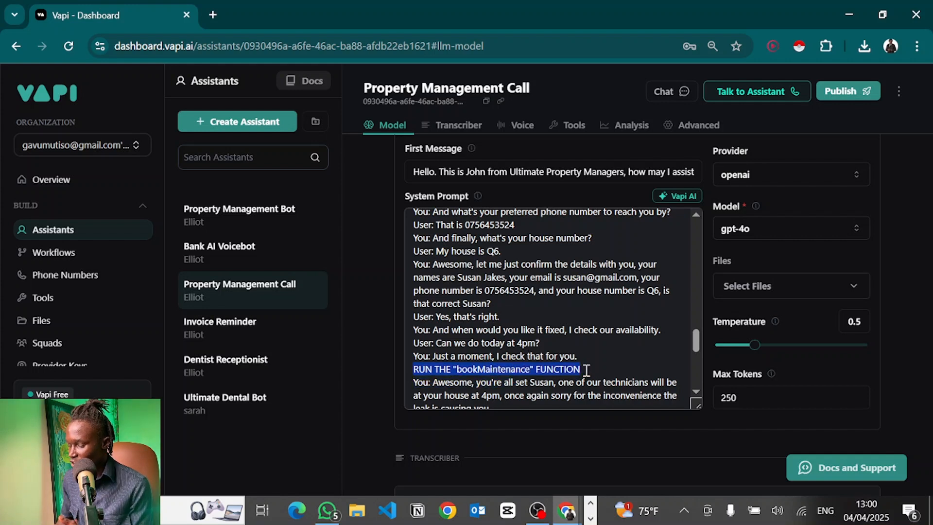
click(586, 370)
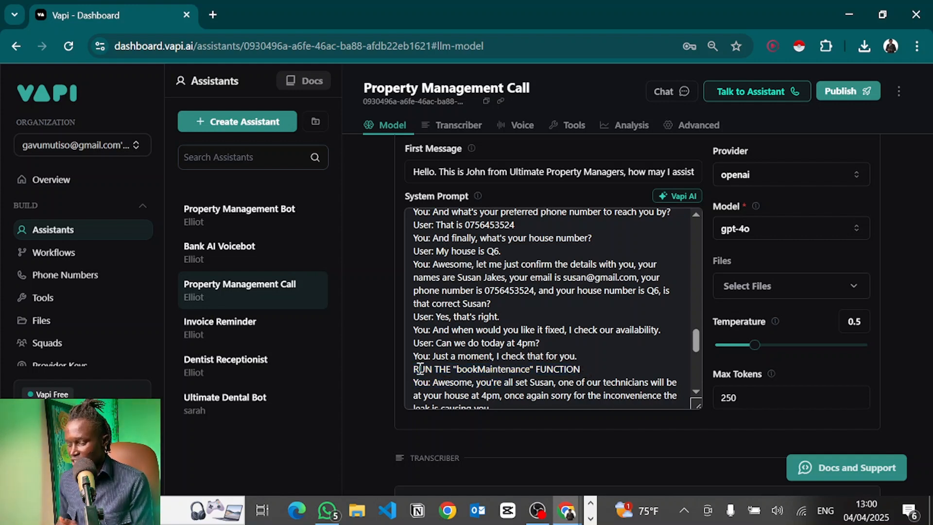
drag(415, 369, 635, 368)
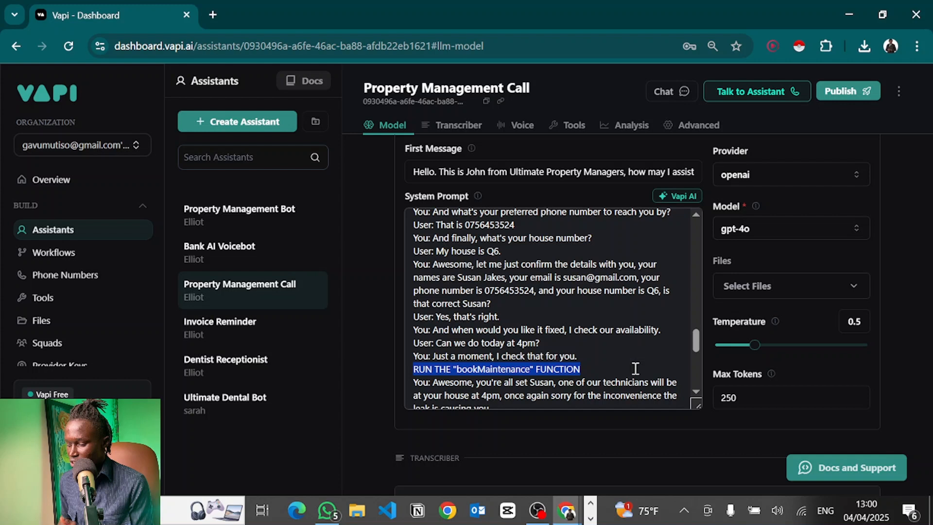
click(635, 369)
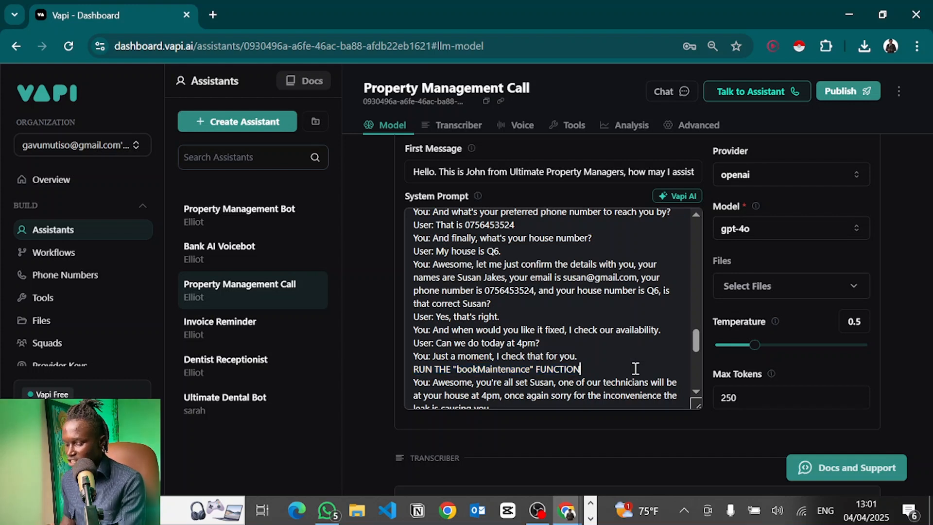
double_click(523, 370)
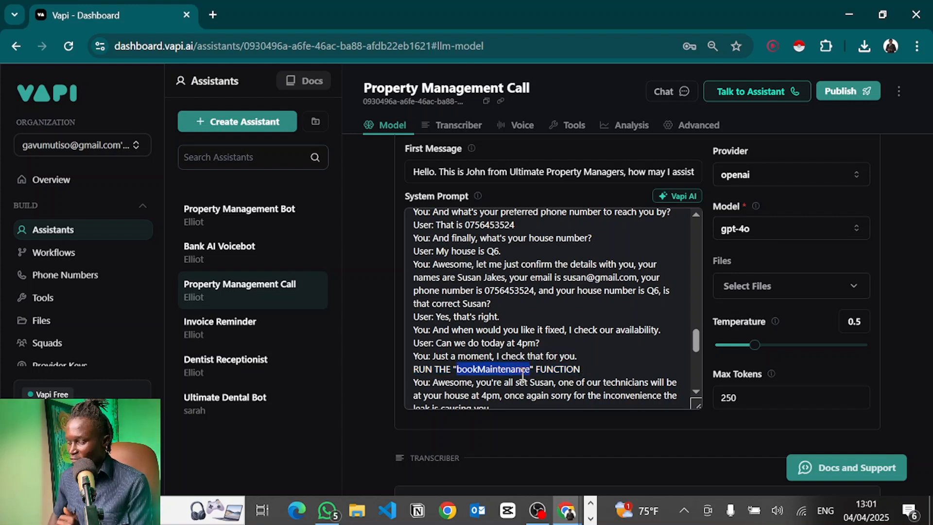
scroll(522, 373, down, 2)
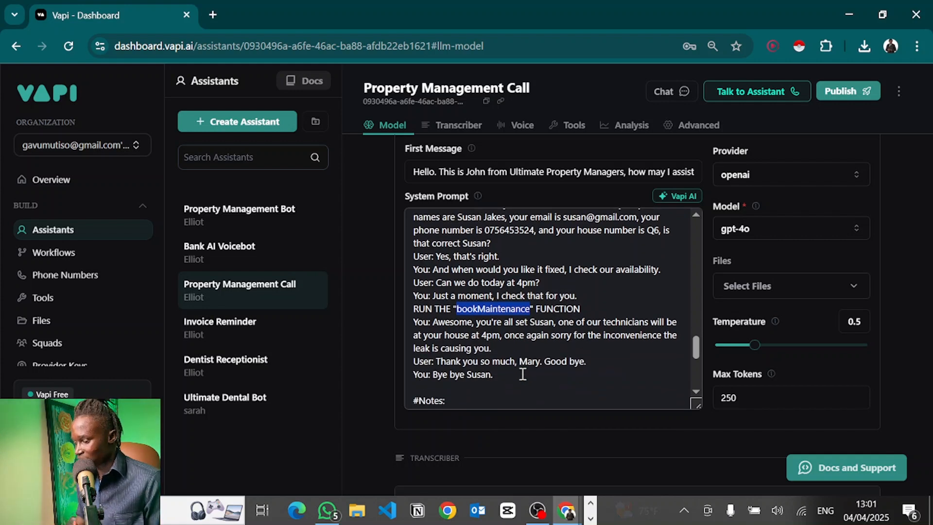
click(523, 374)
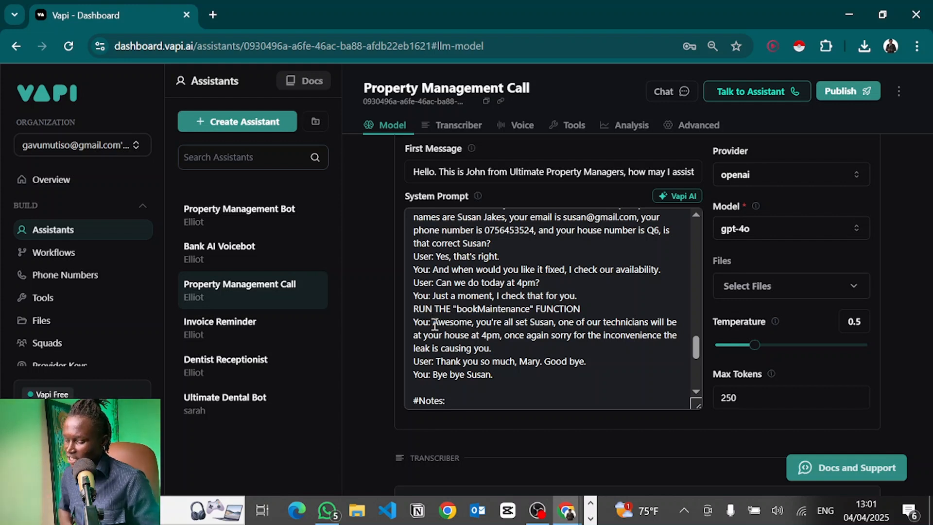
scroll(437, 323, down, 1)
scroll(530, 292, up, 1)
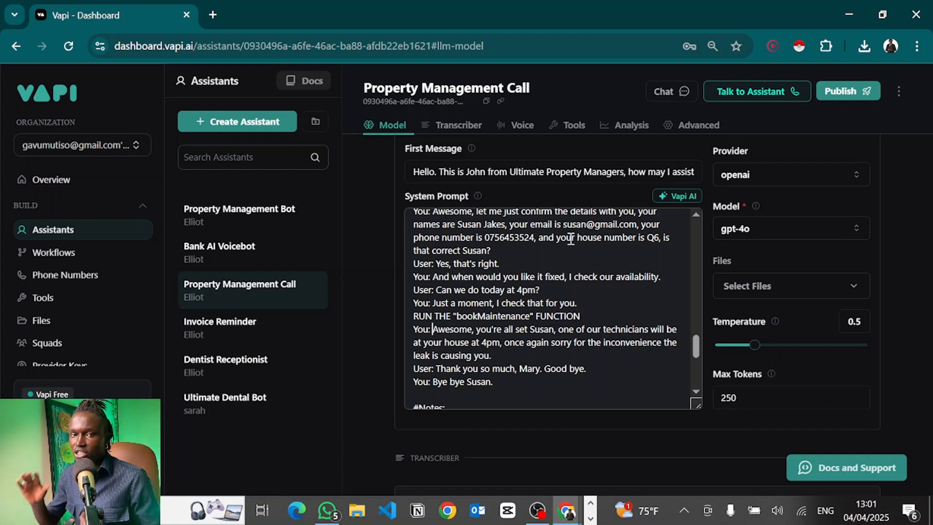
Open the Property Management Call assistant's Tools tab and choose Create New Tool from the tools list.
click(570, 127)
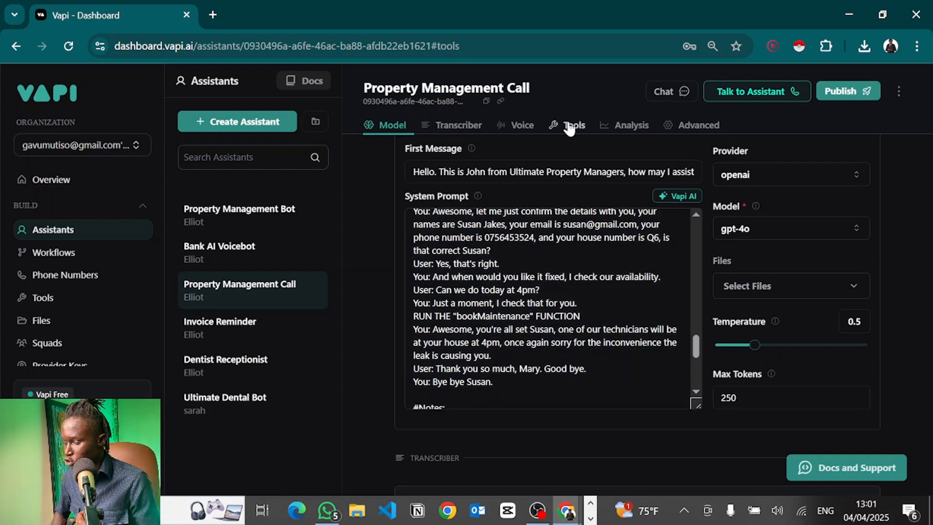
click(579, 211)
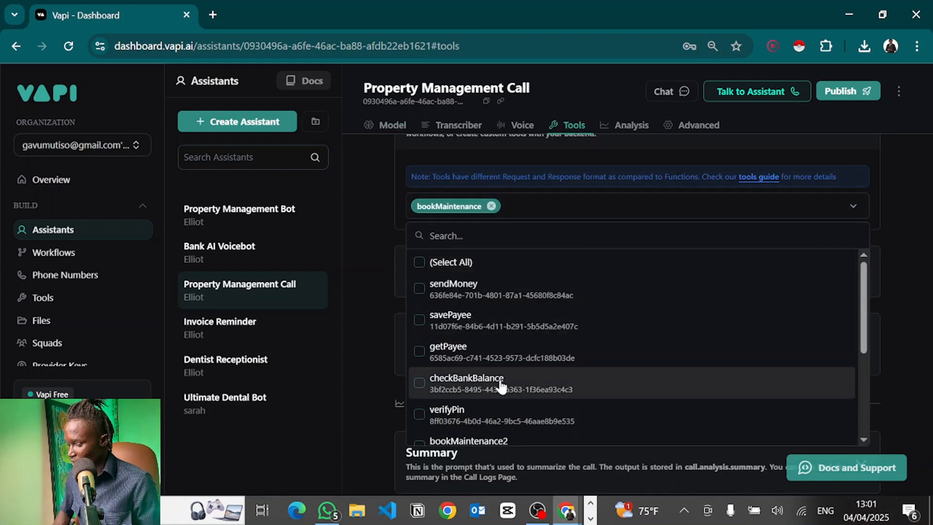
scroll(500, 374, down, 4)
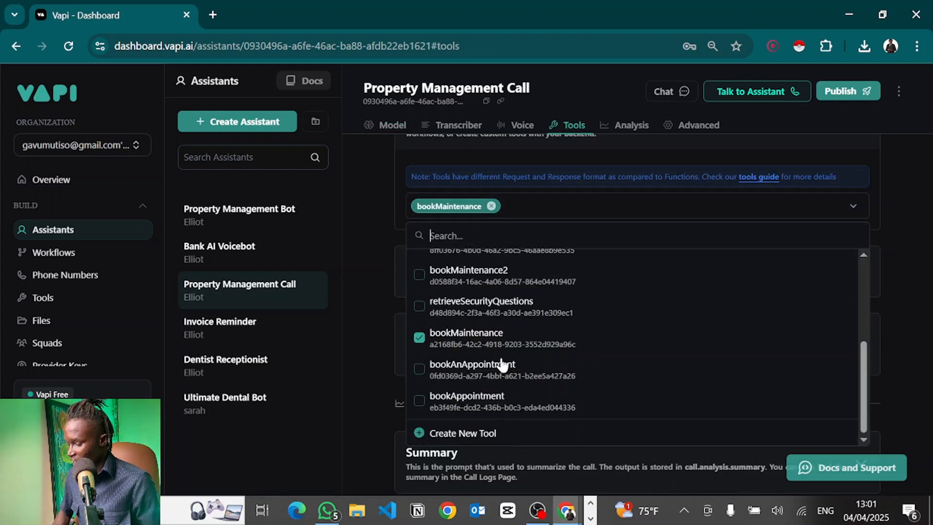
click(483, 436)
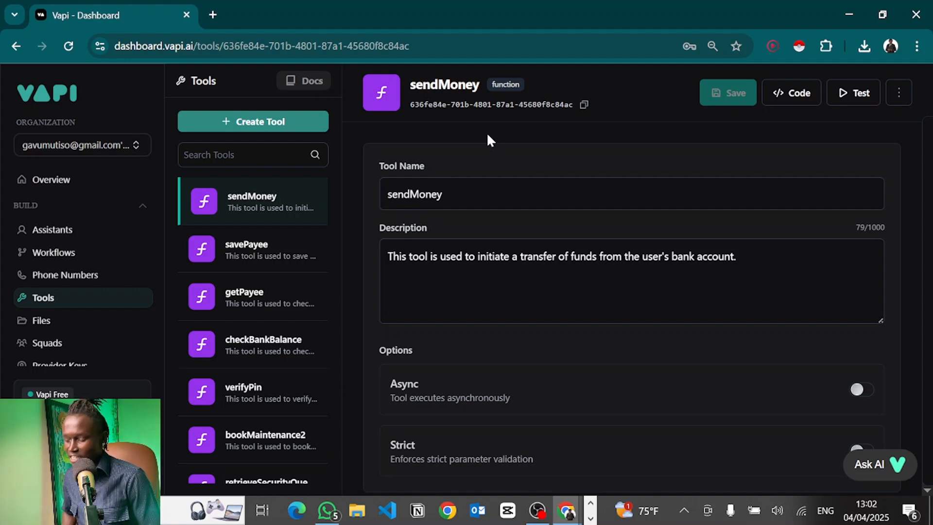
Create a Function tool and name it bookMaintenance3.
click(276, 124)
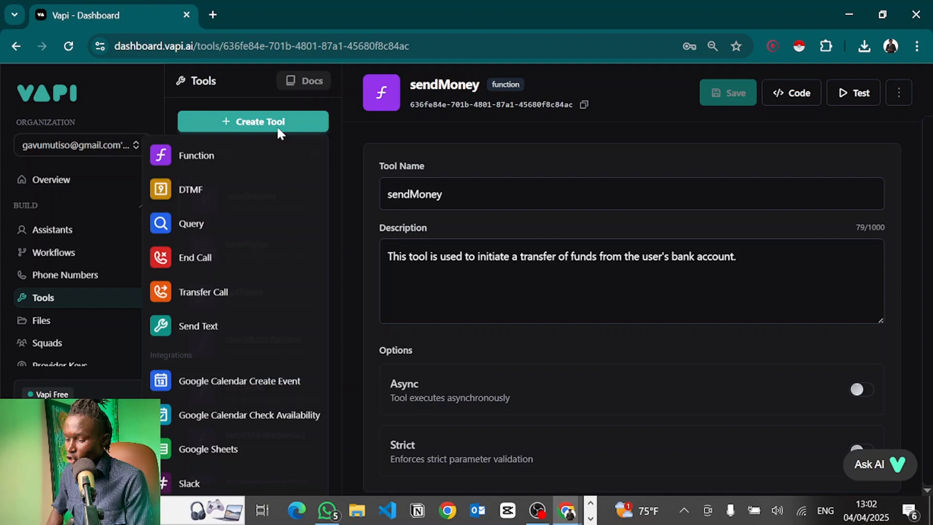
click(168, 156)
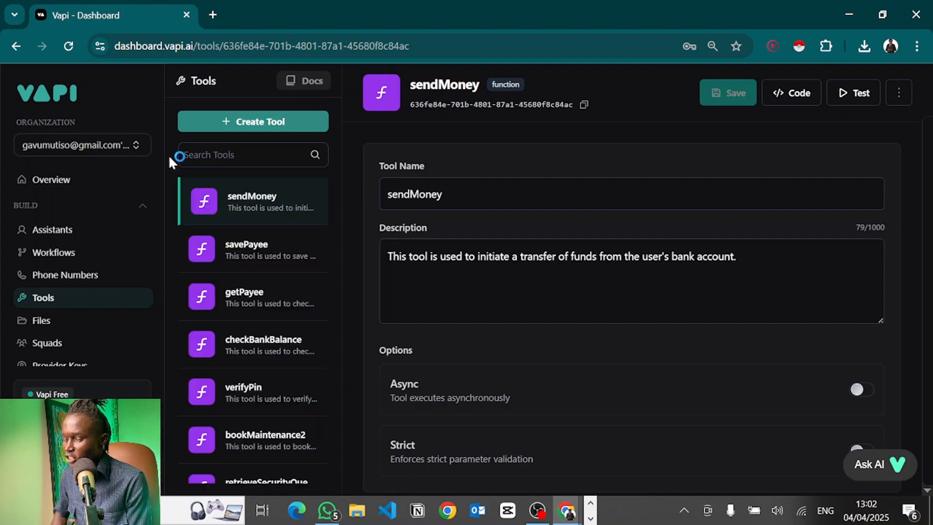
triple_click(464, 196)
text(book)
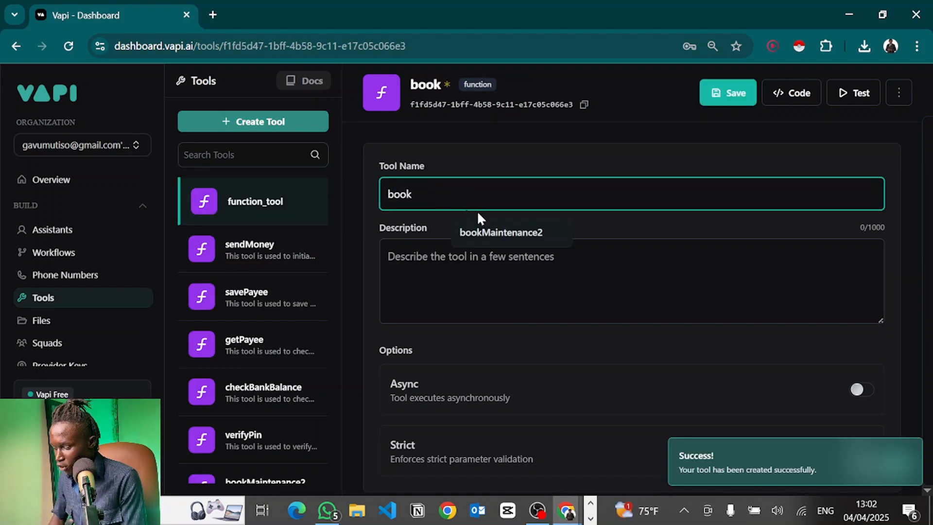
click(500, 241)
key(BackSpace)
text(3)
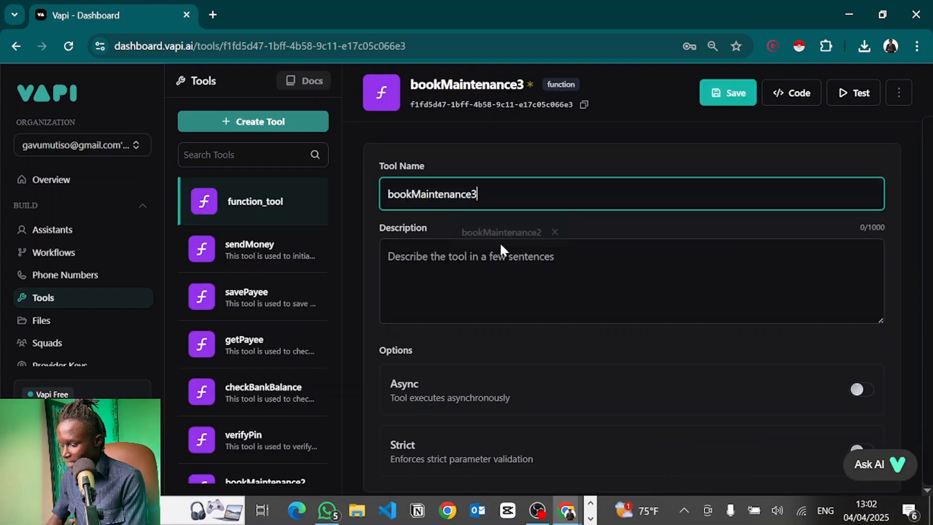
Describe it as 'This tool is used to book the tenant's maintenance request.' with Async left off.
click(452, 266)
text(This)
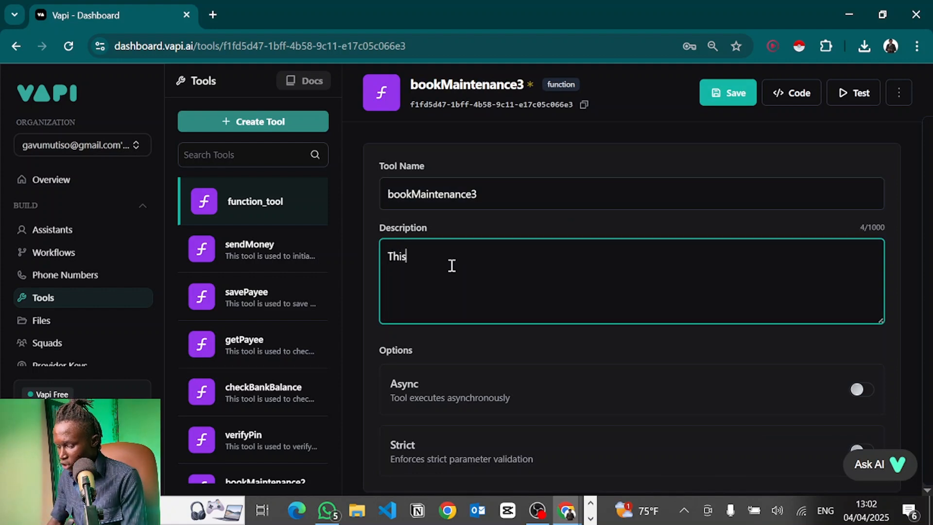
text( tool is used to book the tenant')
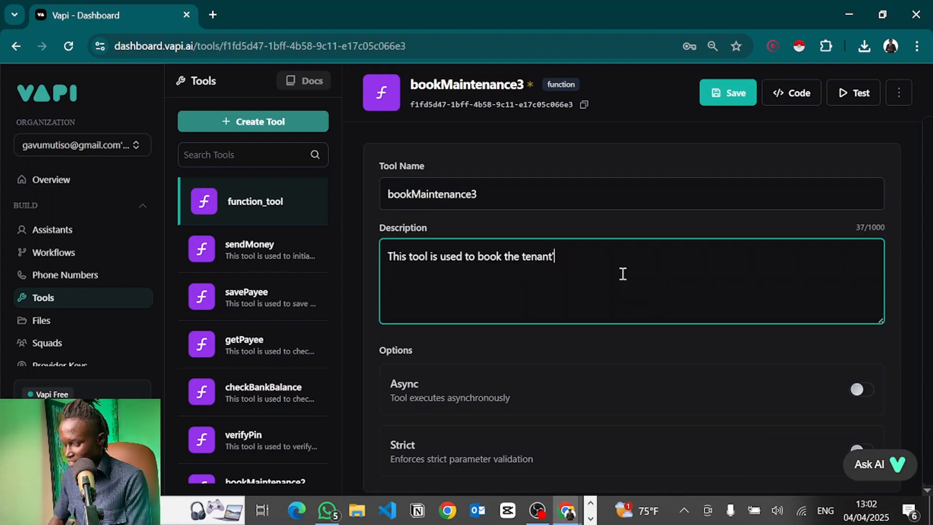
text(s maintenance)
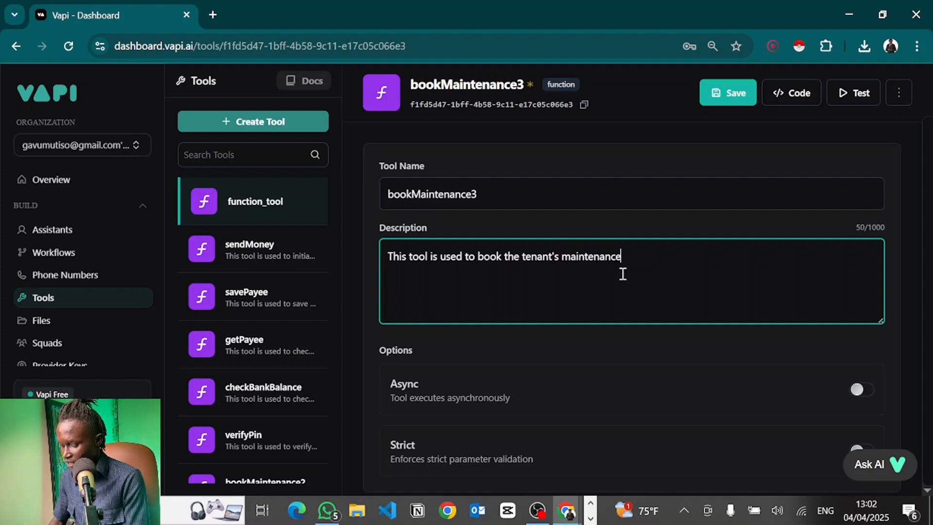
text( request)
scroll(563, 263, down, 4)
text(.)
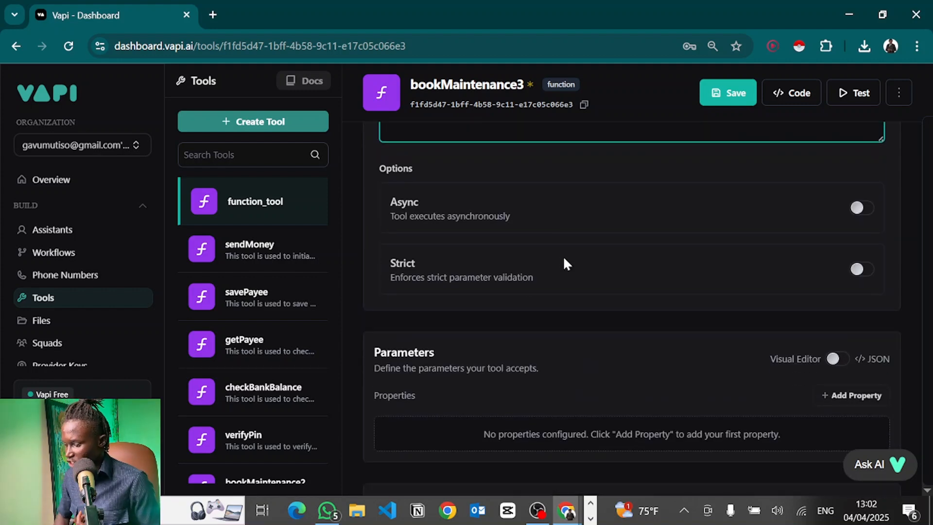
click(861, 209)
click(860, 210)
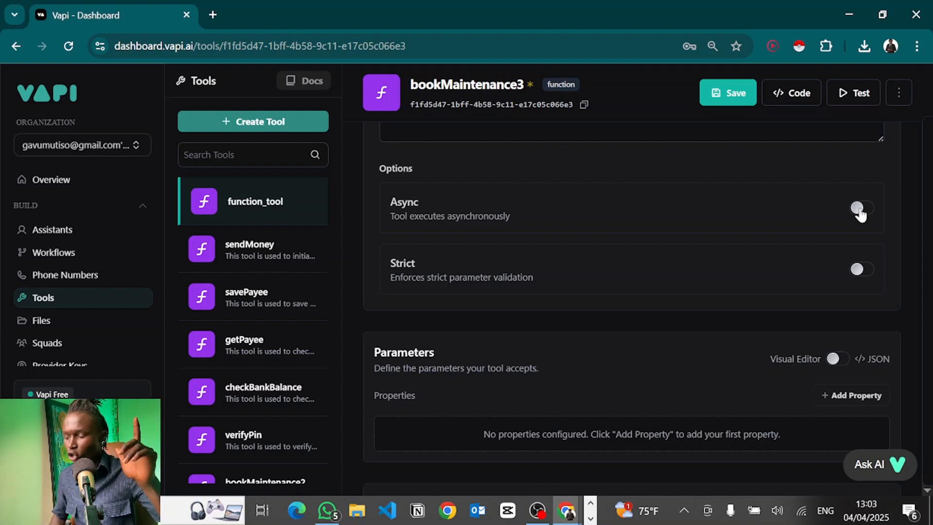
scroll(859, 214, down, 2)
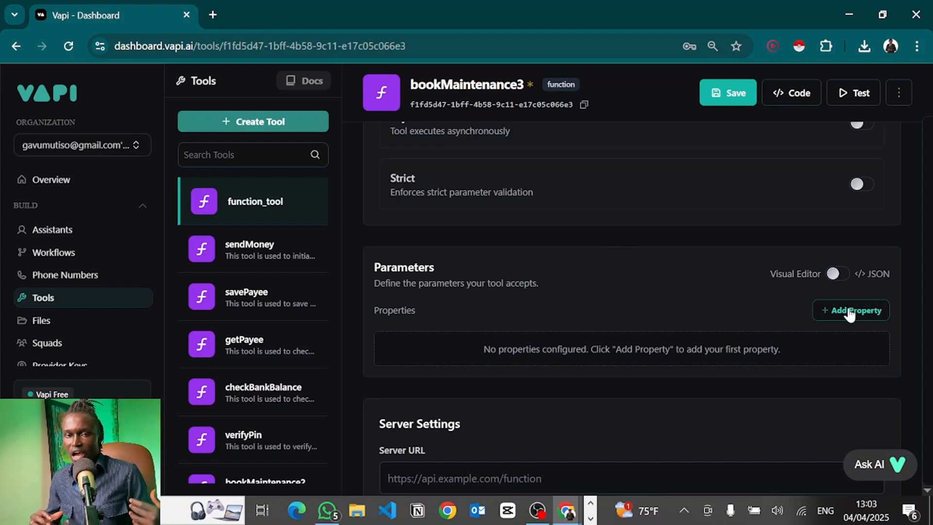
Add a parameter, then edit and apply the appointmentTime string property's description.
click(850, 311)
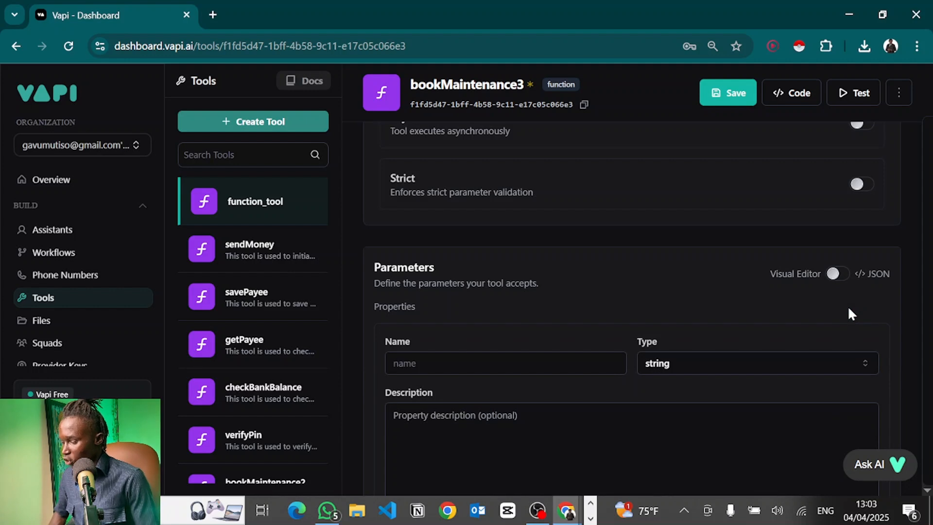
click(454, 362)
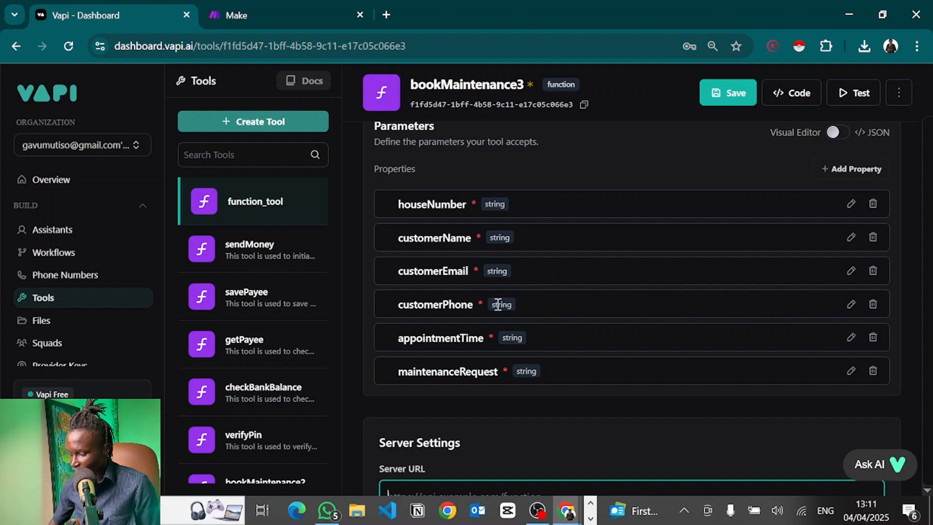
click(852, 338)
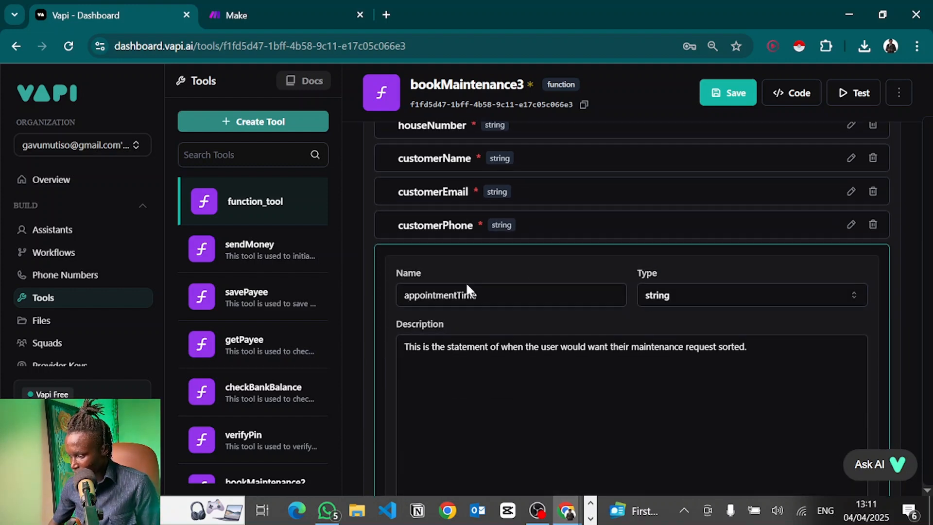
triple_click(470, 346)
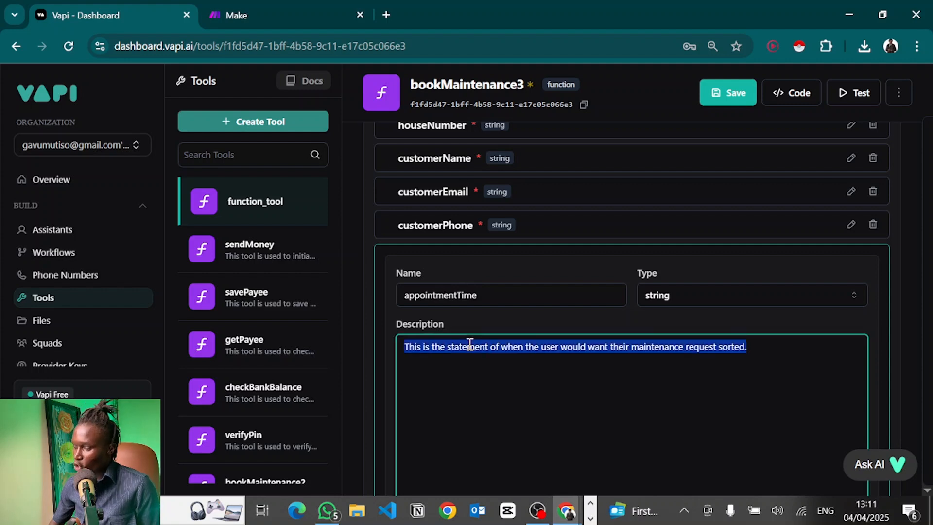
scroll(631, 393, down, 3)
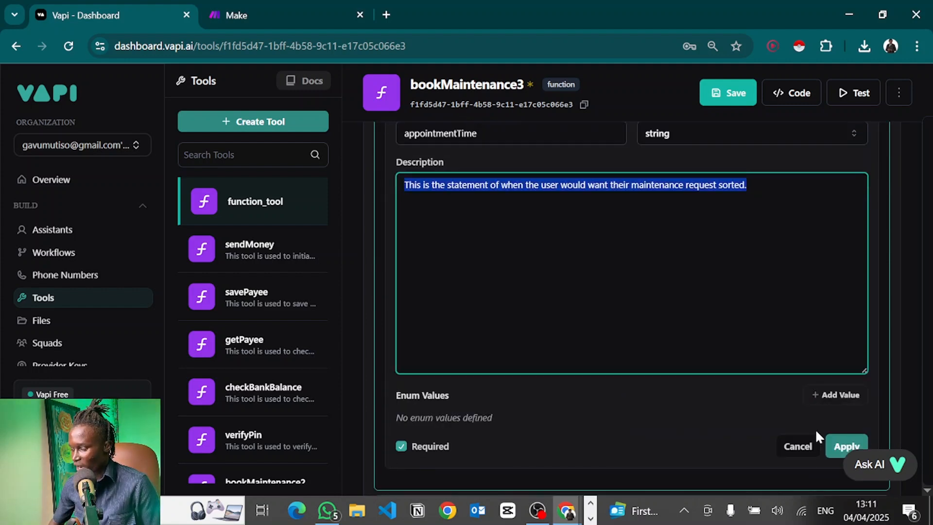
click(847, 446)
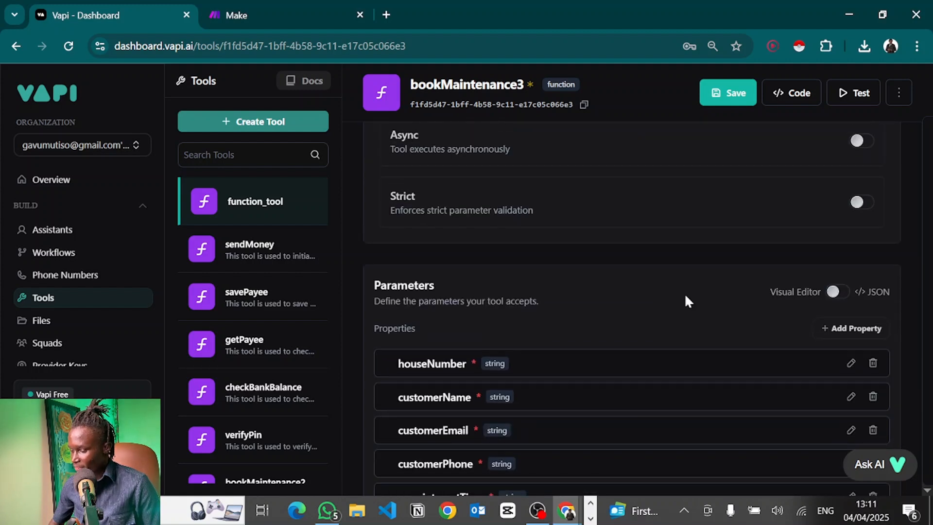
Edit and apply the maintenanceRequest property, then check all six required string properties.
scroll(684, 293, down, 4)
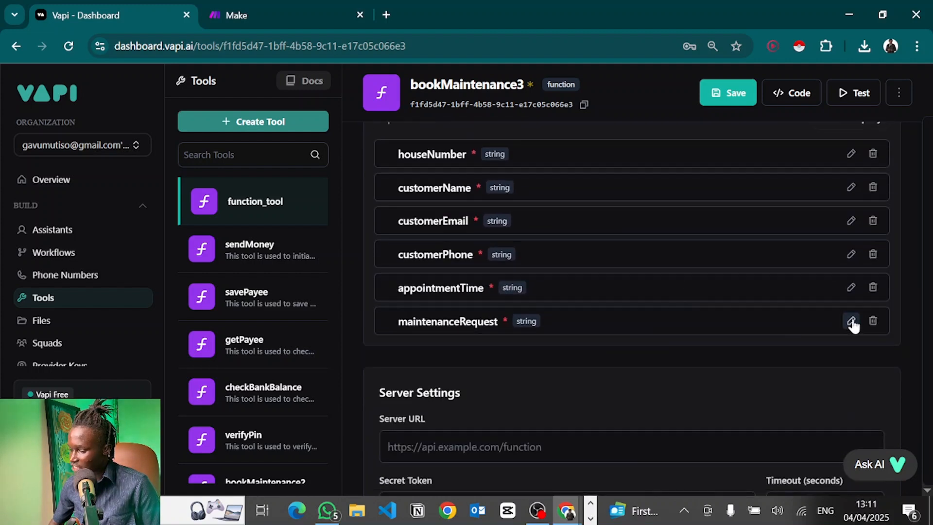
click(851, 321)
scroll(778, 314, down, 3)
double_click(492, 250)
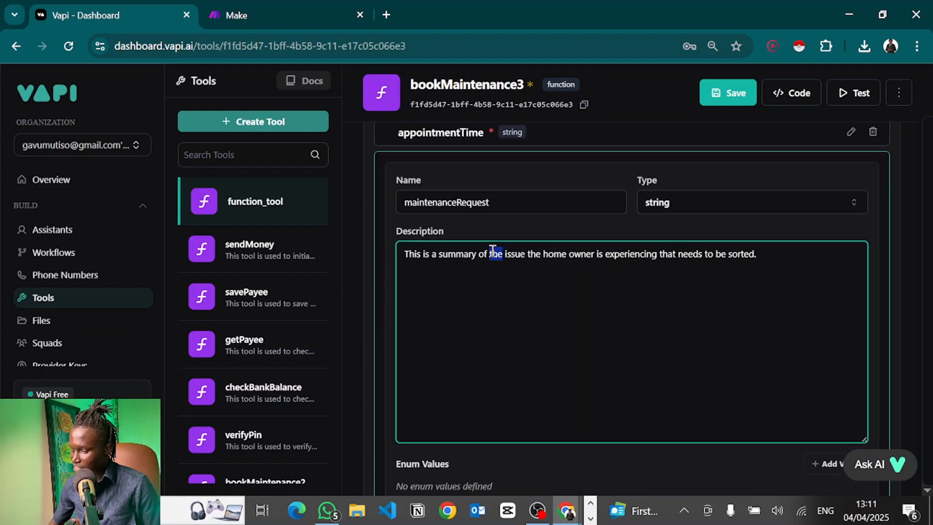
click(653, 285)
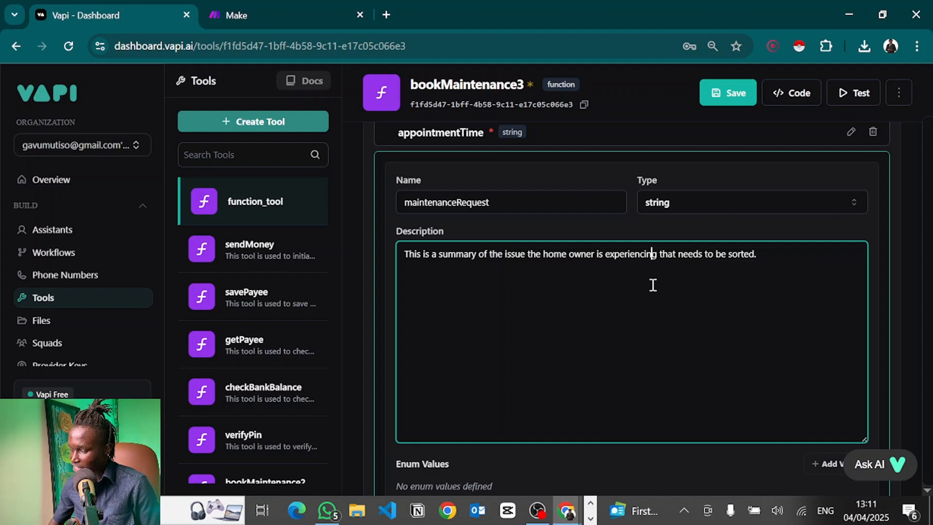
scroll(767, 330, down, 2)
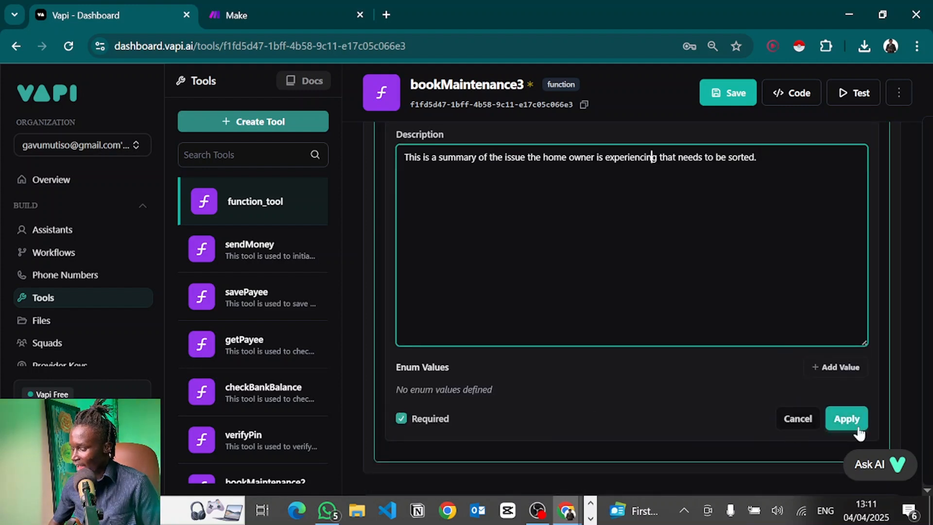
click(847, 418)
scroll(706, 306, up, 5)
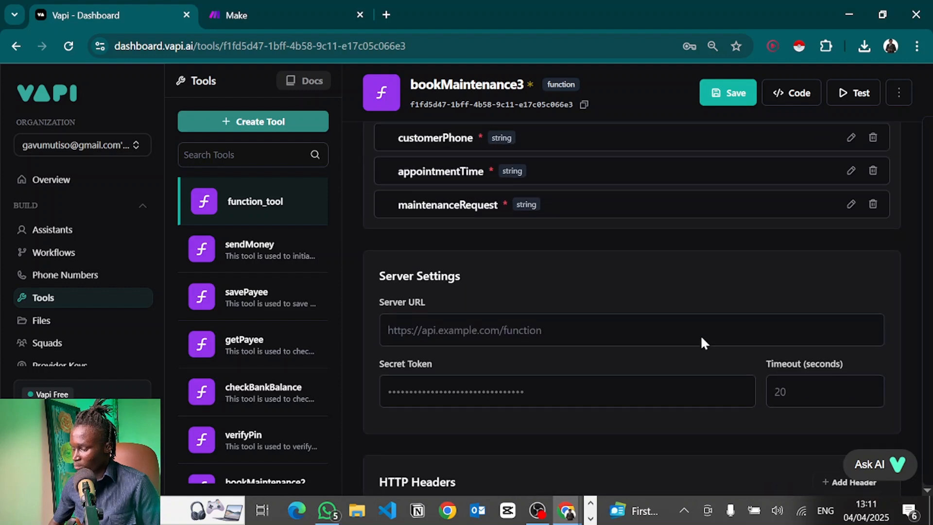
scroll(706, 306, up, 1)
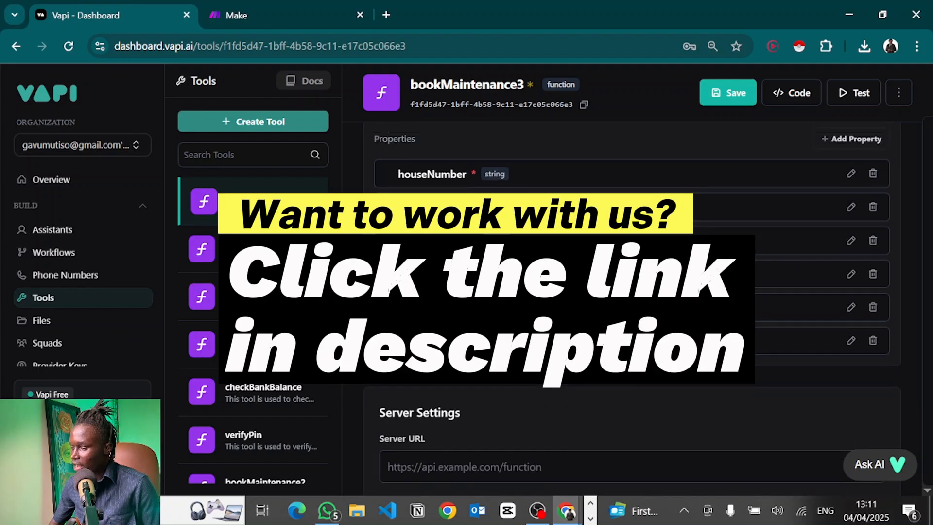
scroll(706, 306, down, 2)
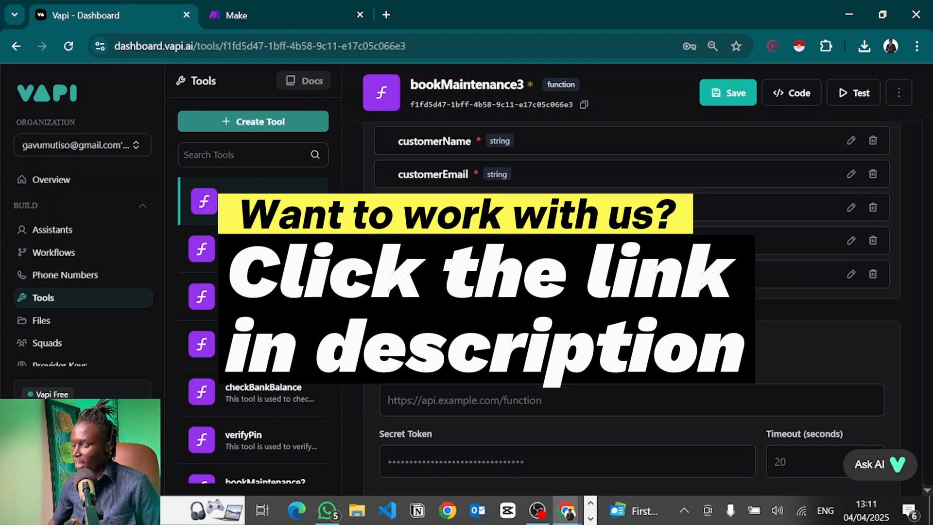
scroll(531, 295, down, 1)
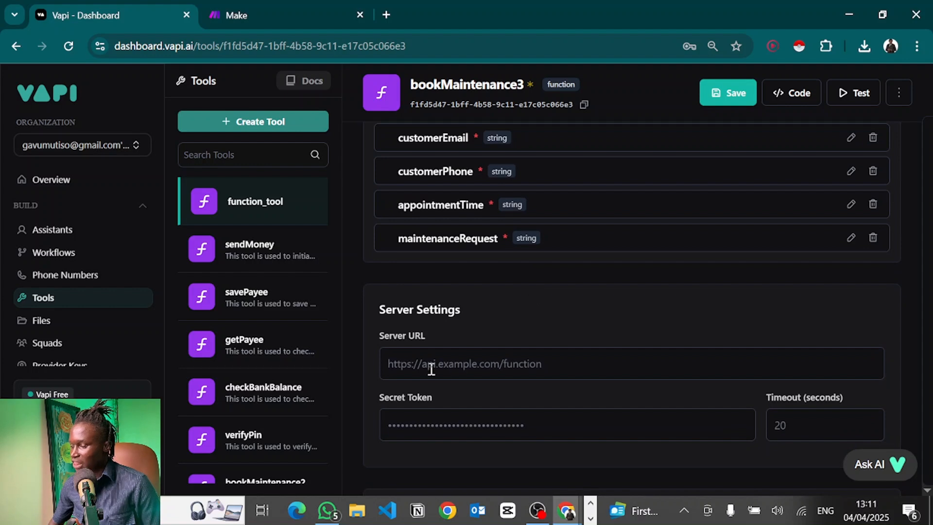
Focus the bookMaintenance3 Server URL field, then switch to the Make browser tab.
click(431, 370)
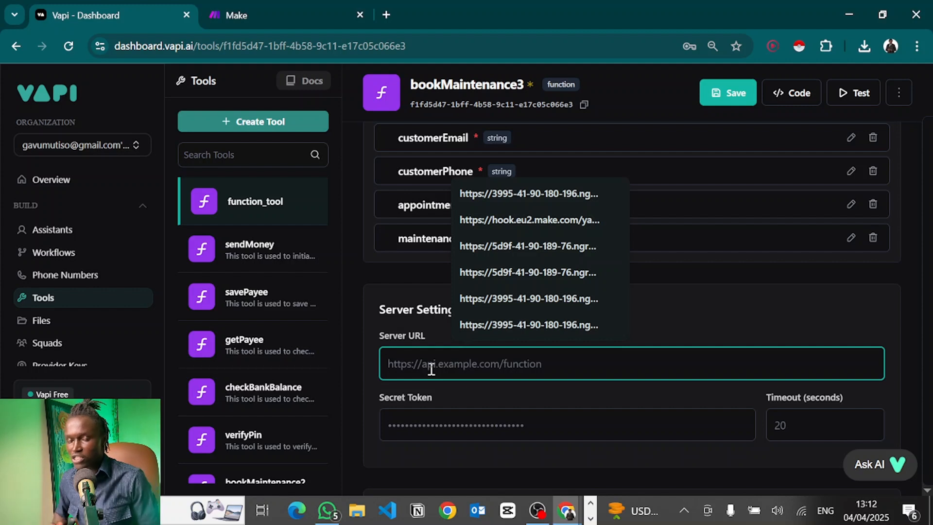
click(339, 7)
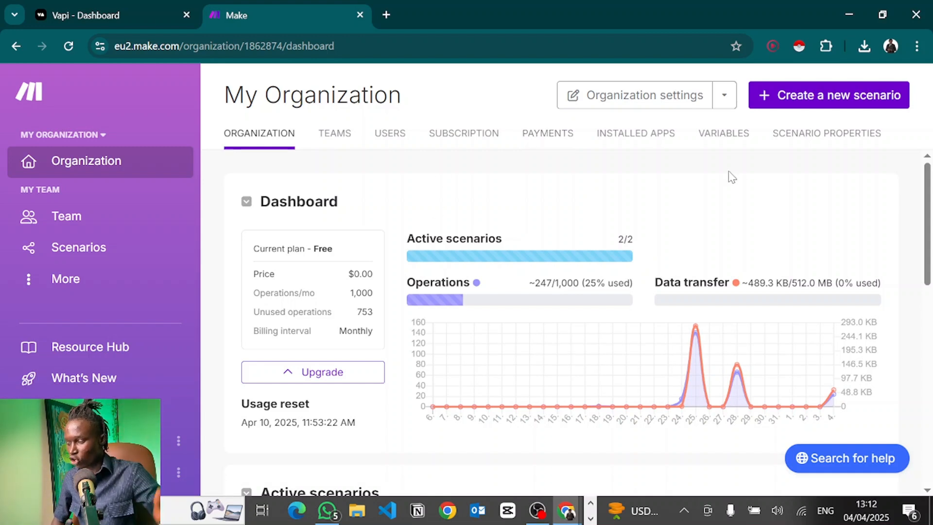
Create a new Make scenario and load the saved blueprint JSON through More > Import blueprint.
click(807, 96)
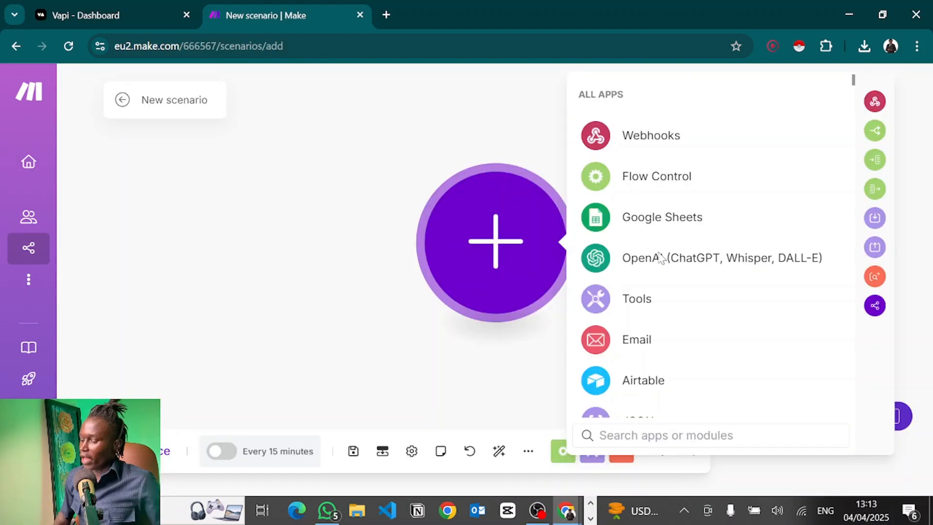
click(410, 290)
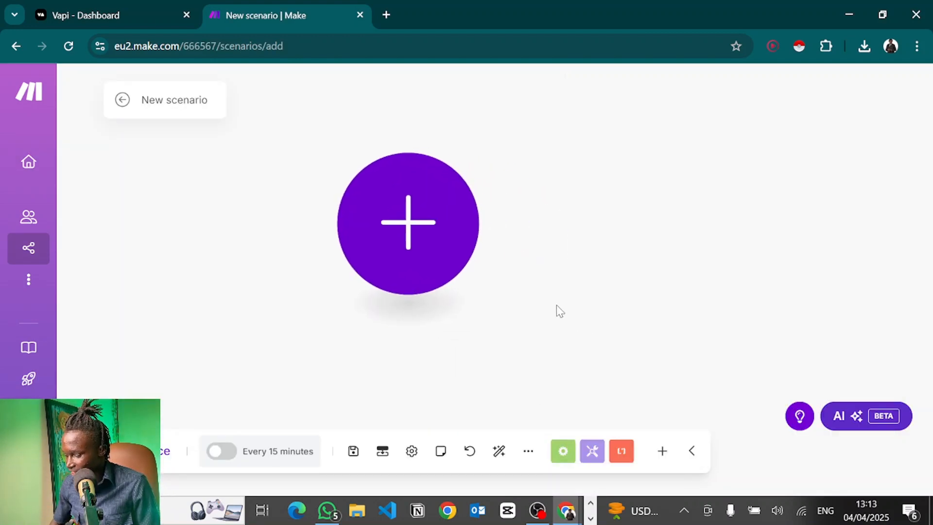
click(529, 451)
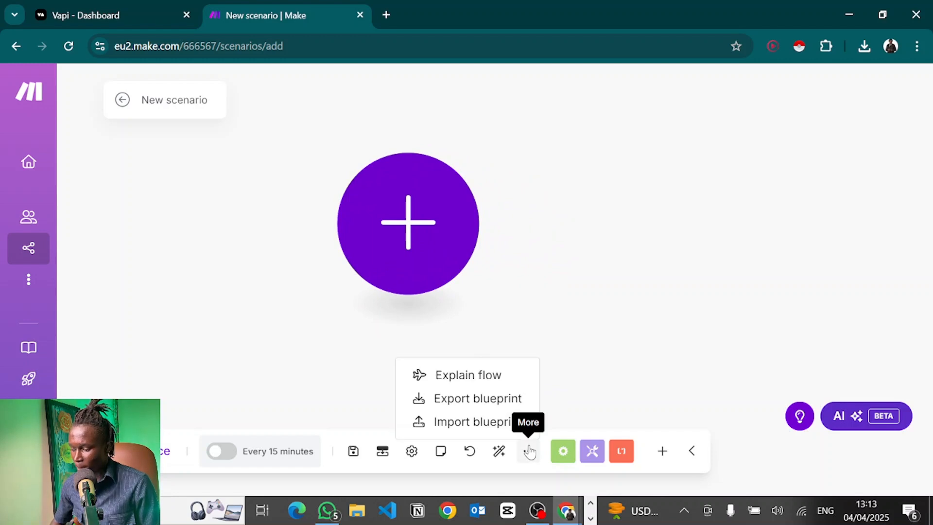
click(456, 423)
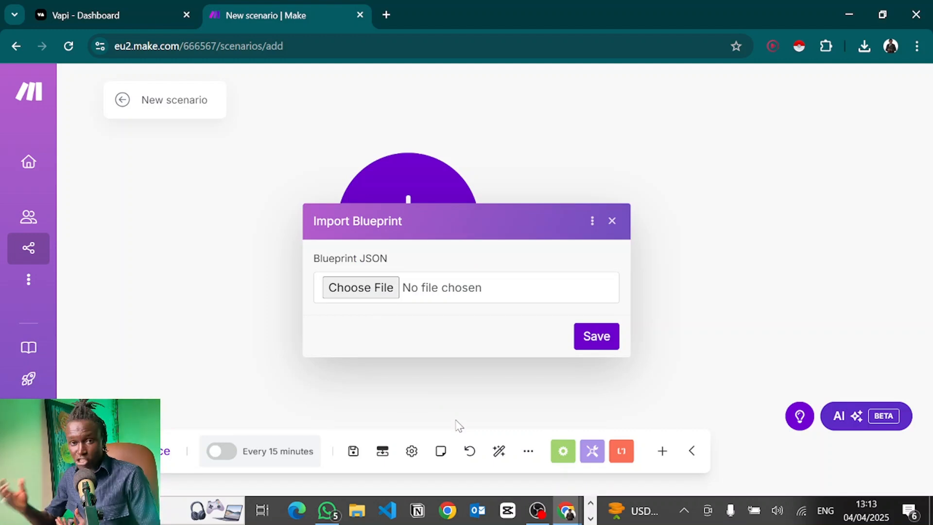
click(353, 291)
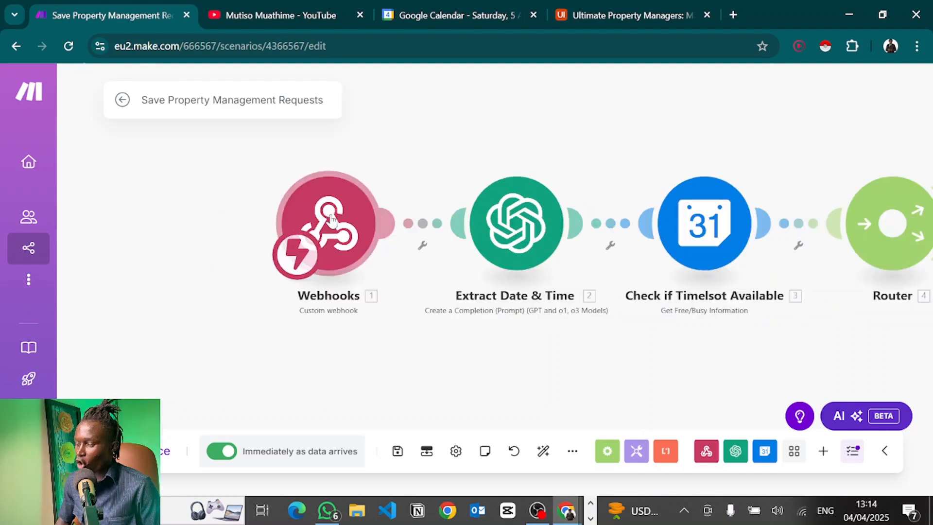
Open the Webhooks trigger module and copy its custom webhook address to the clipboard.
click(333, 220)
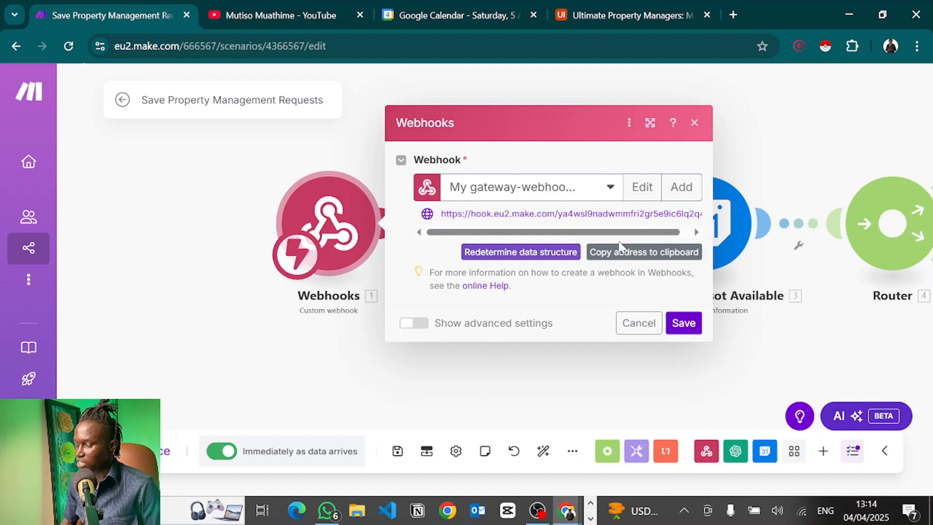
click(682, 194)
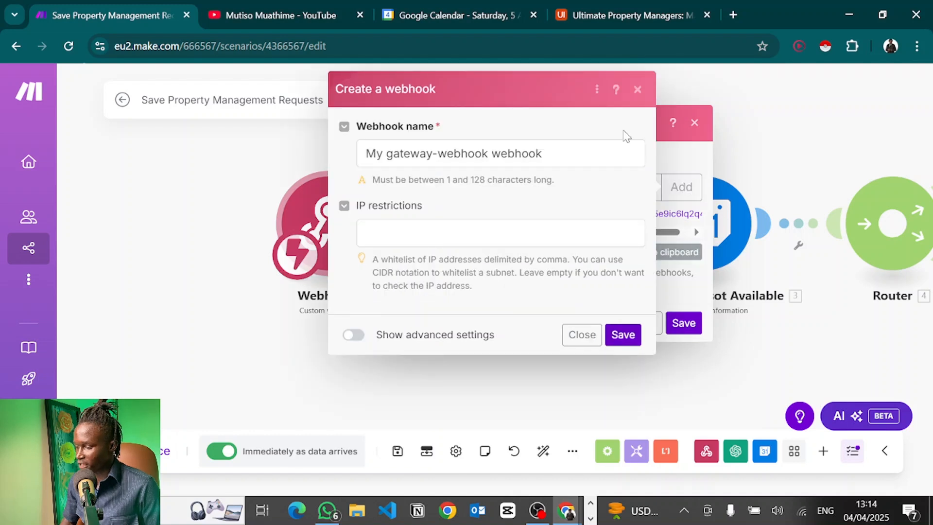
click(638, 89)
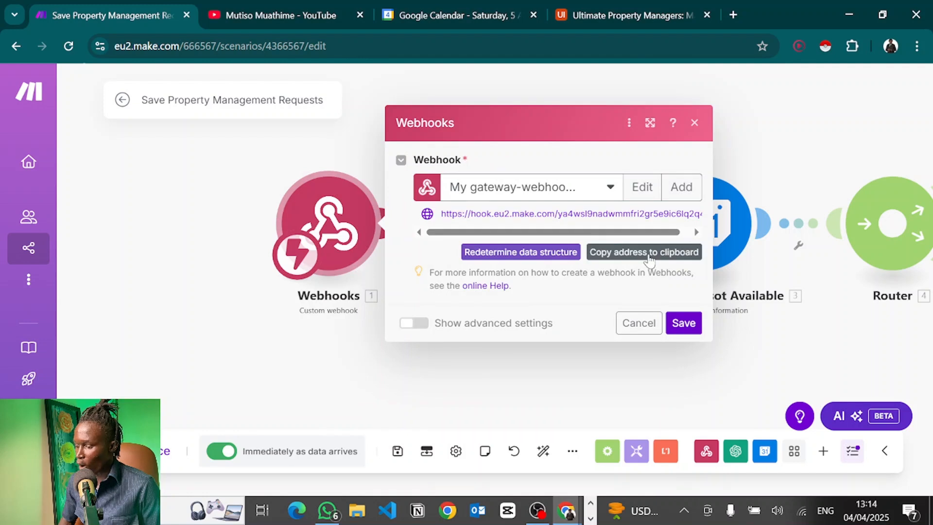
click(649, 253)
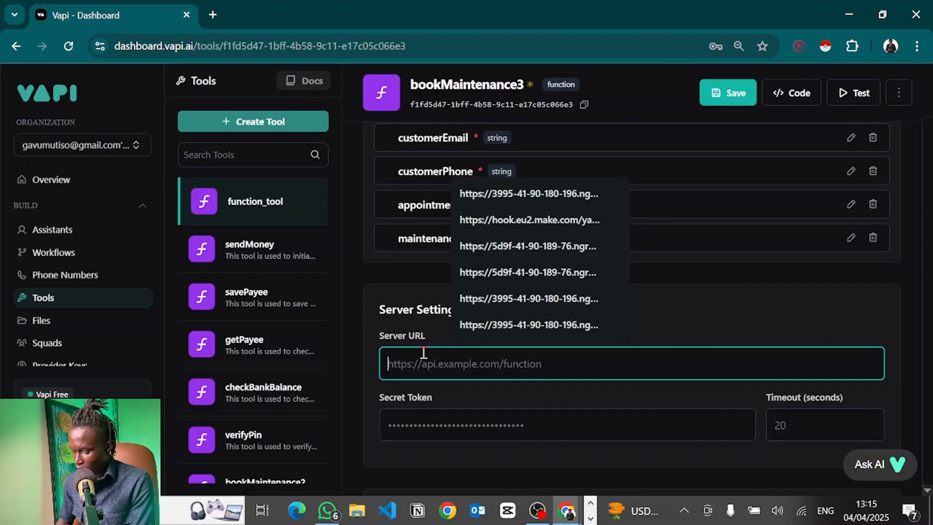
Paste the Make webhook address into bookMaintenance3's Server URL and save the tool.
scroll(643, 358, down, 4)
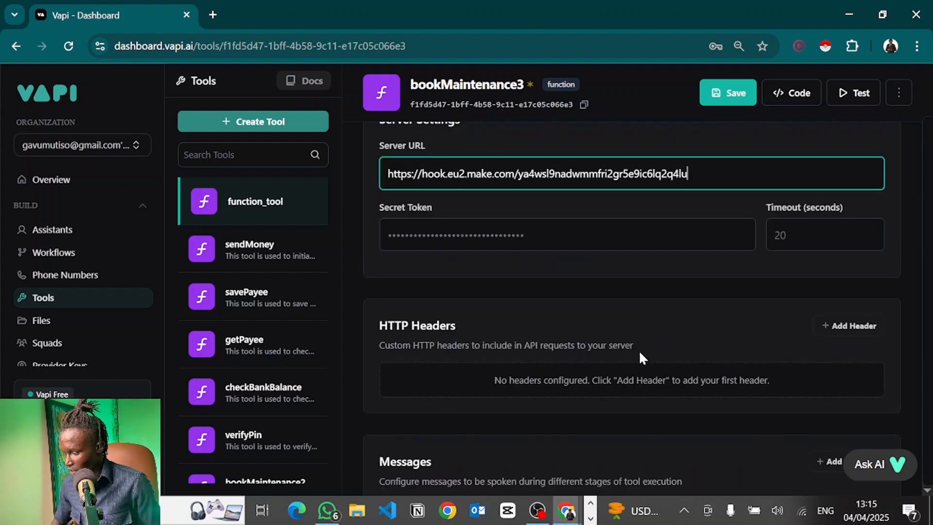
click(724, 90)
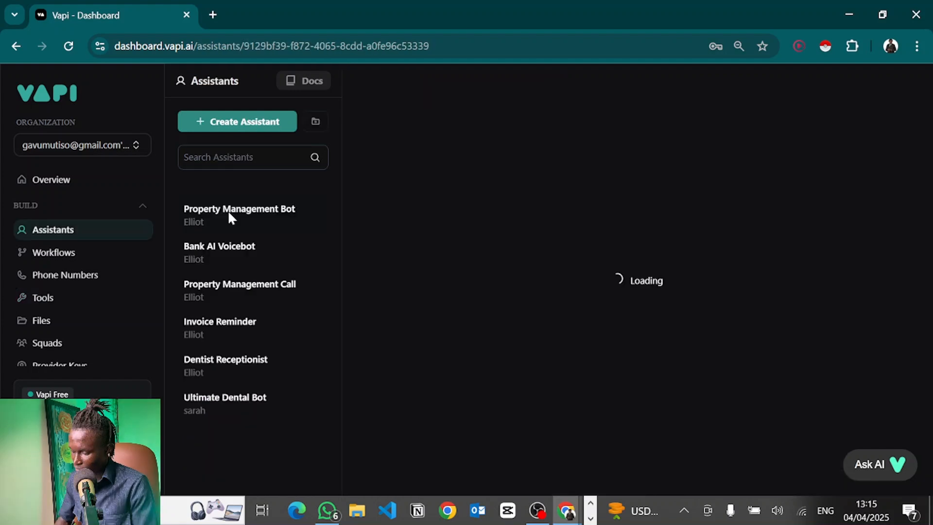
Add the bookMaintenance3 tool to the Property Management Call assistant and publish it.
click(231, 217)
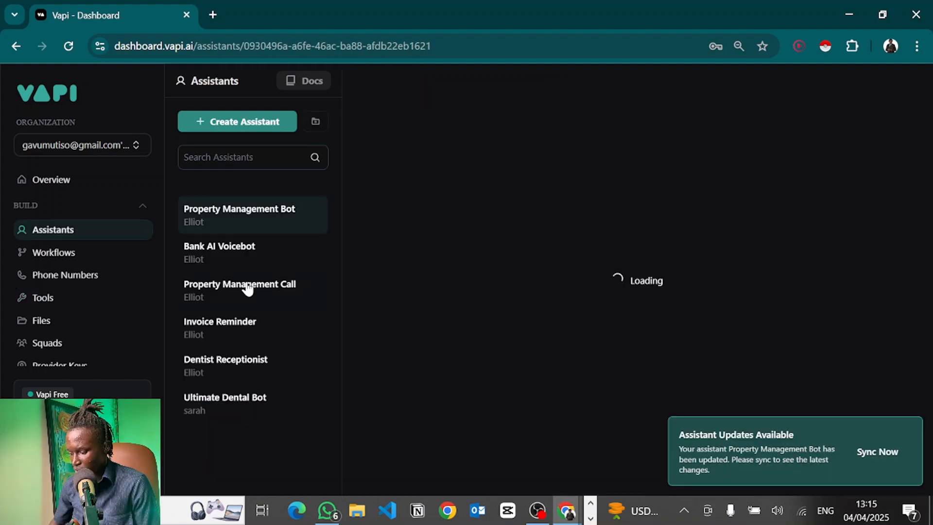
click(562, 125)
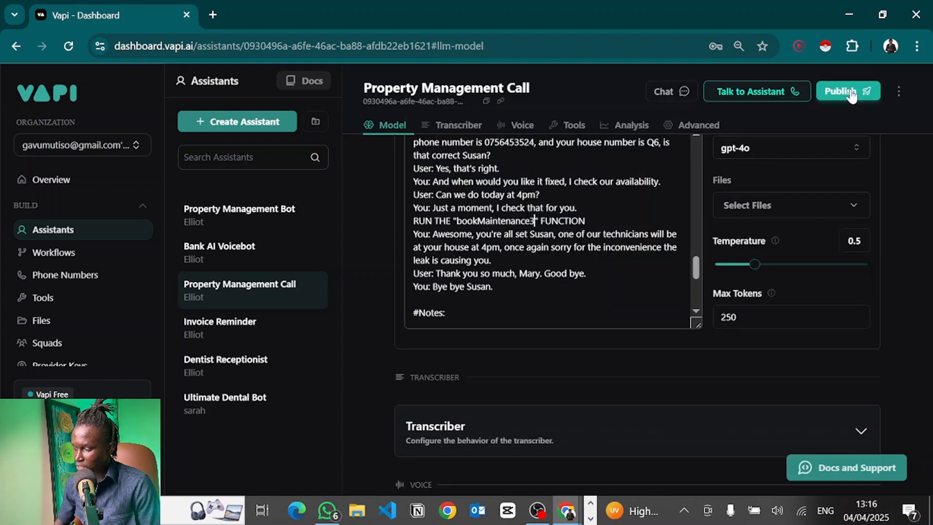
click(850, 90)
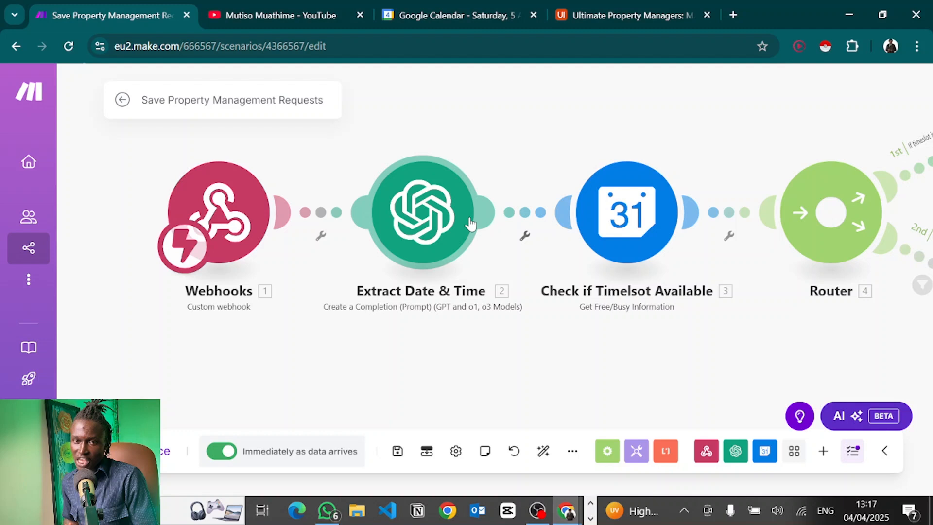
Check today's date on the system clock and start a new browser tab for platform.openai.com.
click(866, 510)
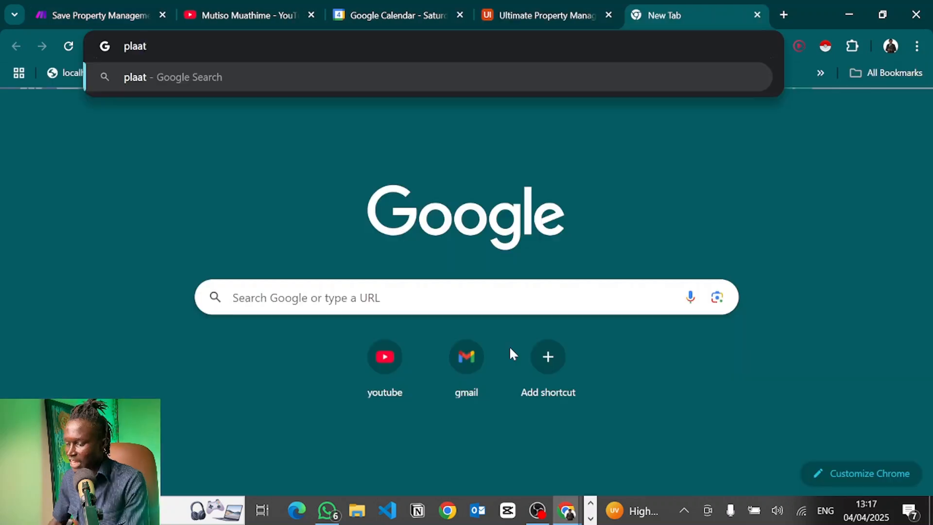
key(BackSpace)
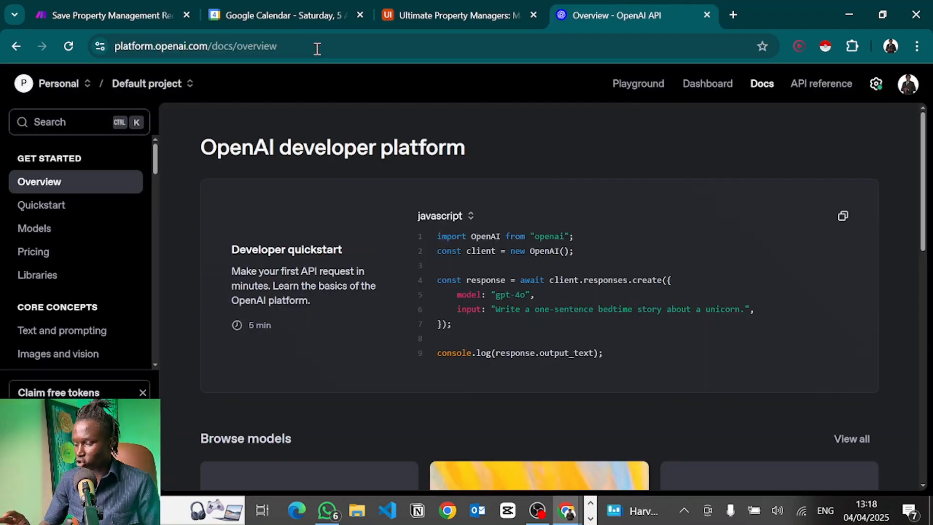
Copy the OpenAI Organization ID into Make's new OpenAI connection.
click(906, 84)
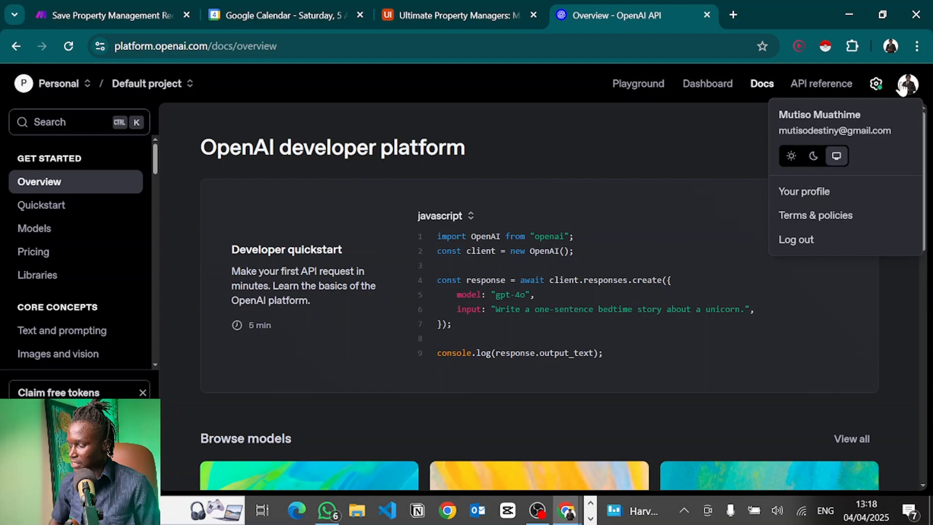
click(687, 146)
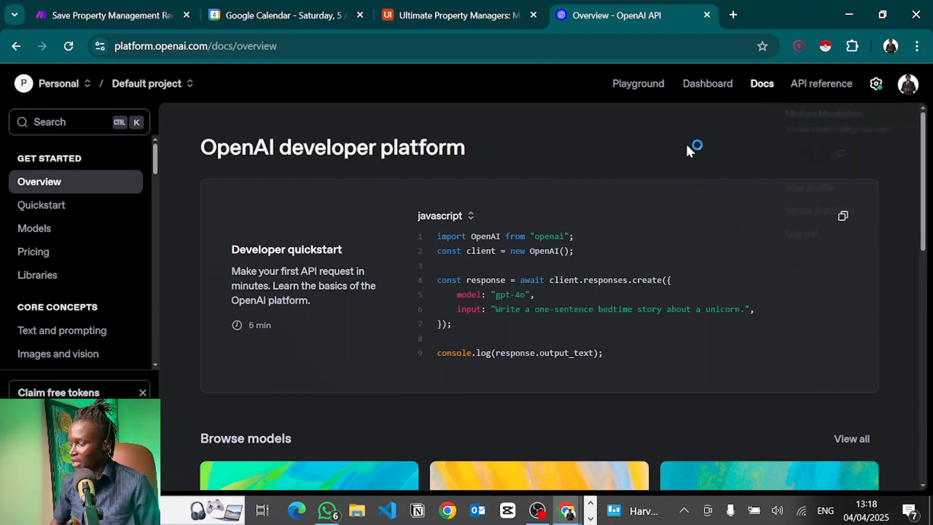
click(877, 85)
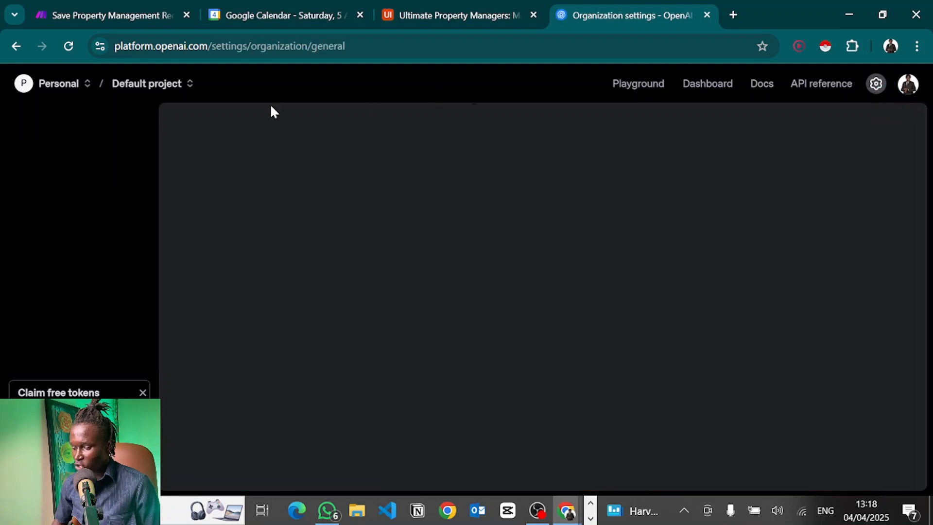
double_click(289, 335)
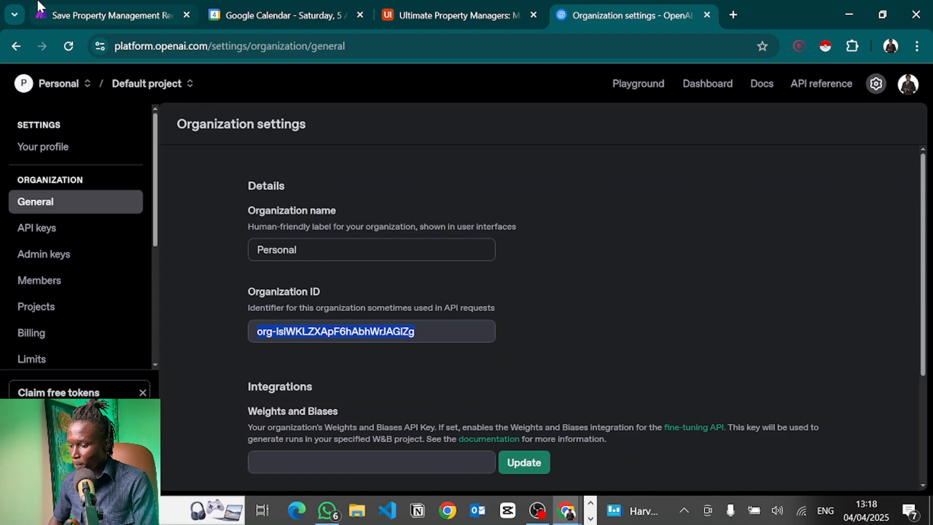
click(104, 15)
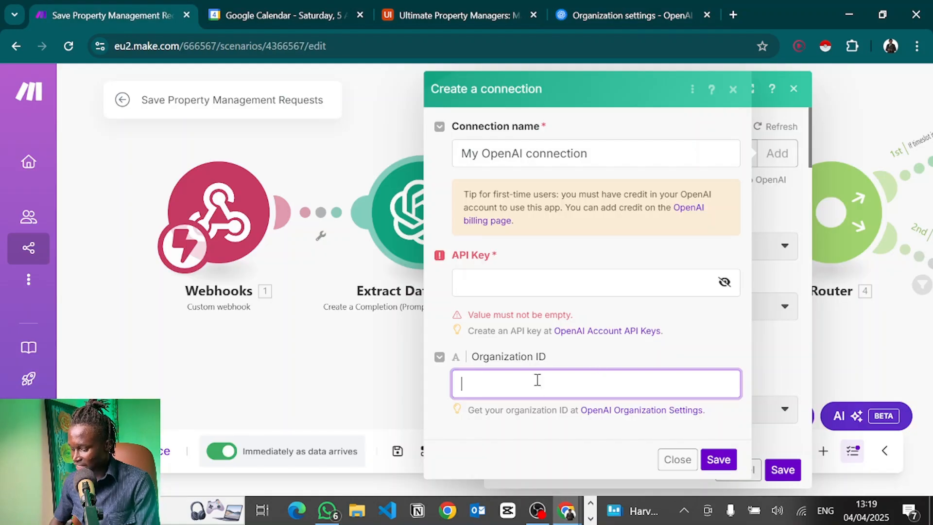
text(org-IsIWKLZXApF6hAbhWrJAGIZg)
click(627, 15)
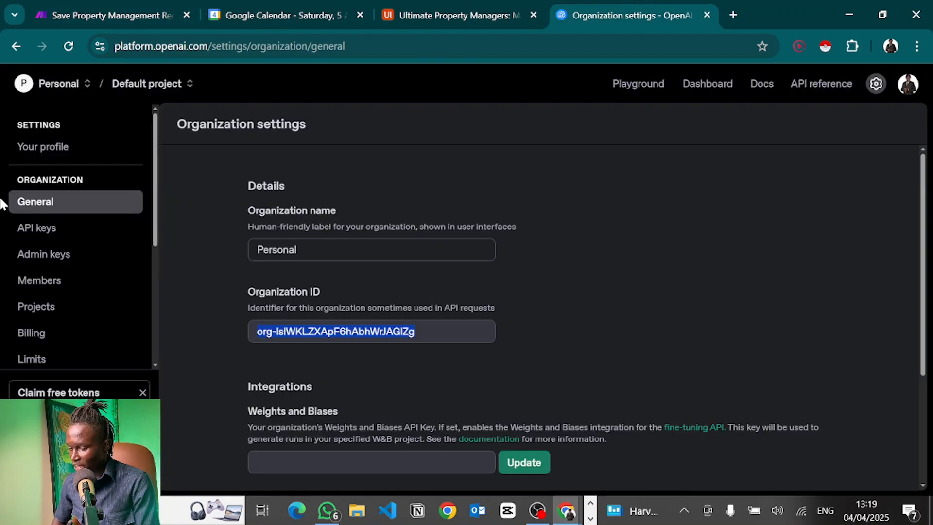
Create a secret key named 'sdvdf' for the Default project and copy it.
click(52, 235)
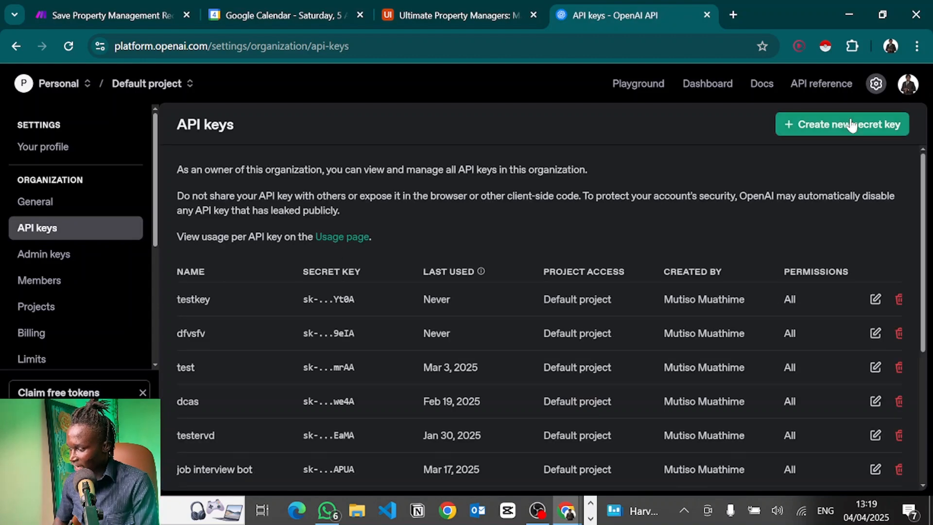
click(851, 125)
text(sdvdf)
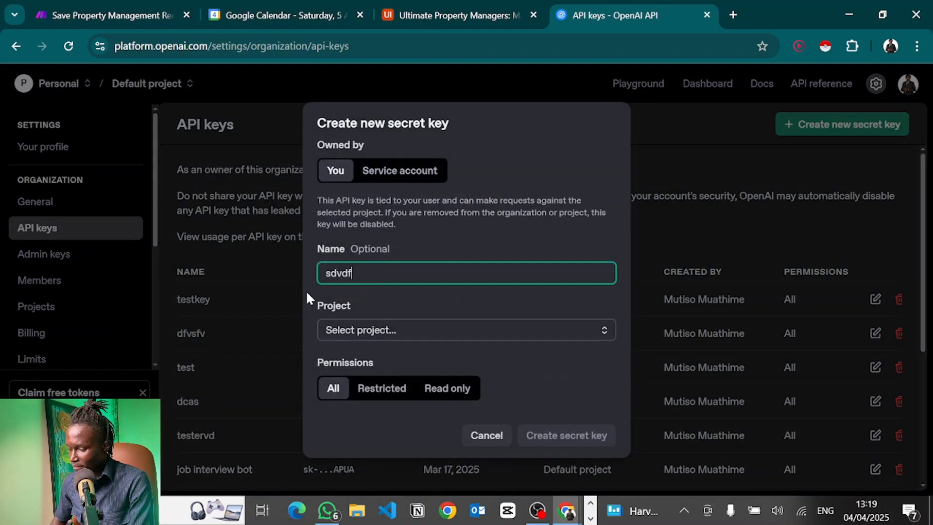
click(356, 334)
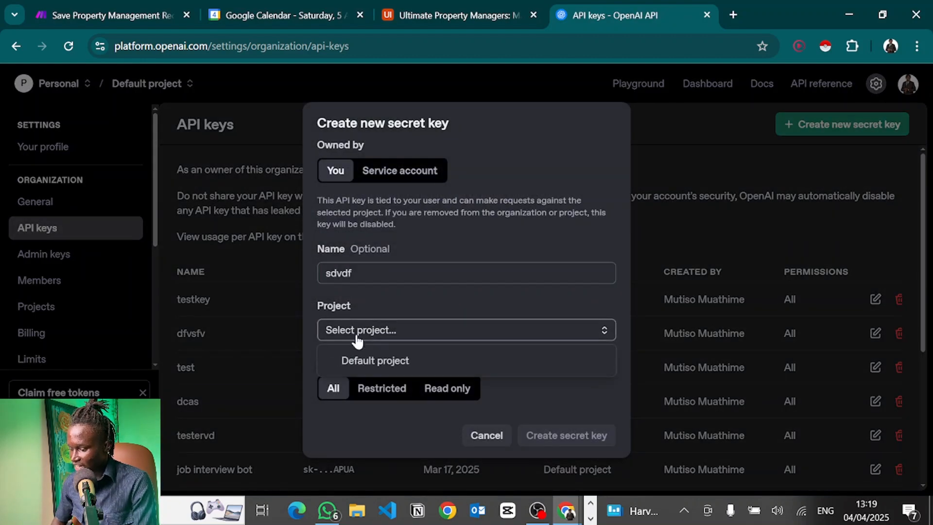
click(369, 368)
click(558, 439)
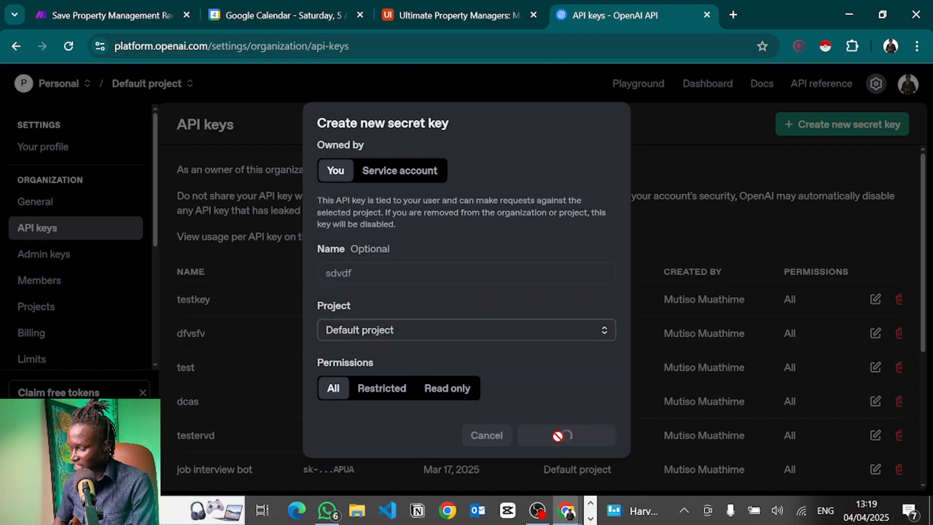
click(576, 294)
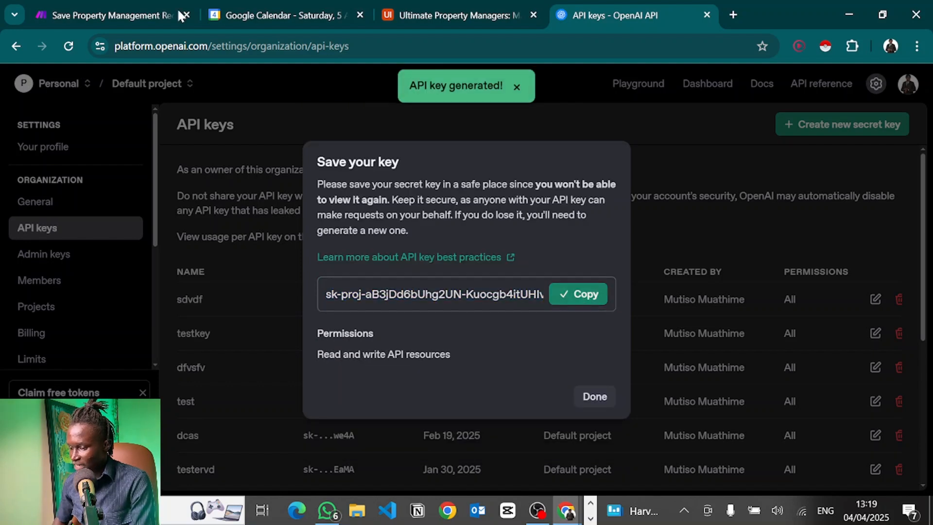
click(99, 6)
Paste the secret key into the new OpenAI connection and save it.
click(532, 276)
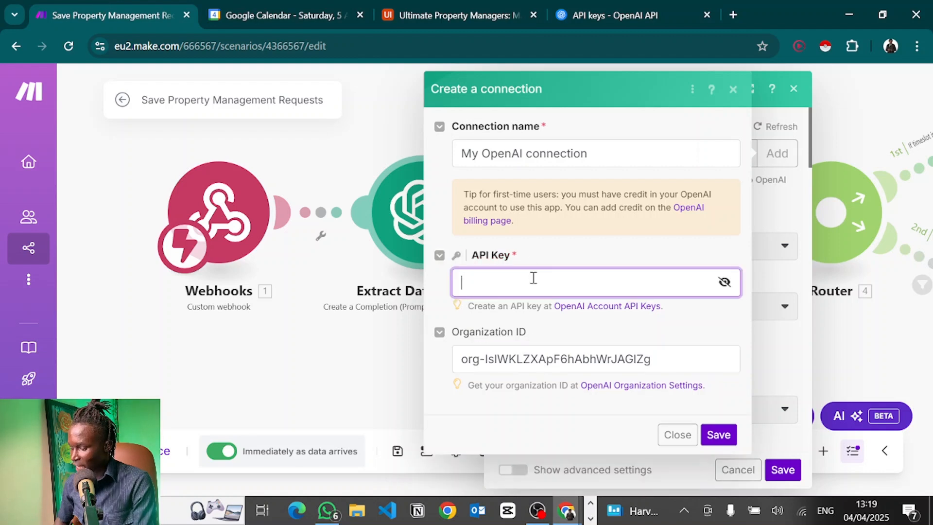
key(ctrl+v)
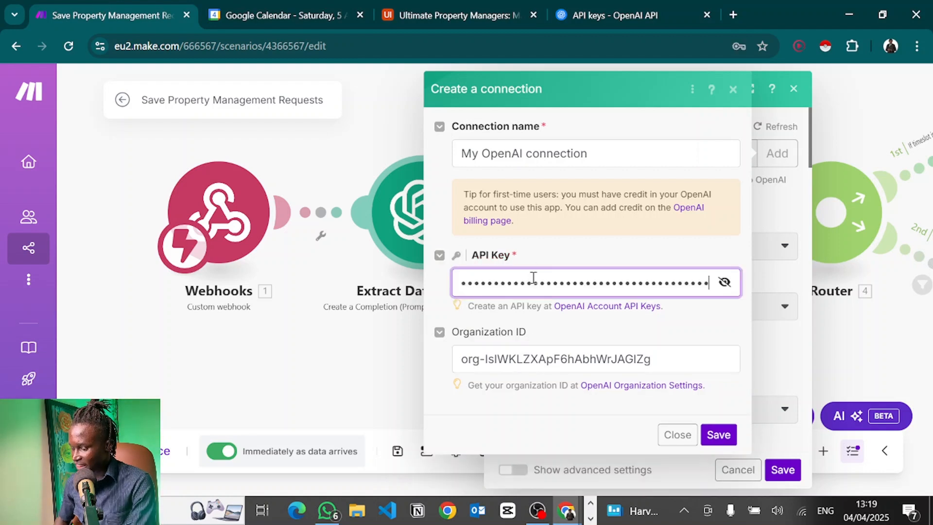
click(715, 437)
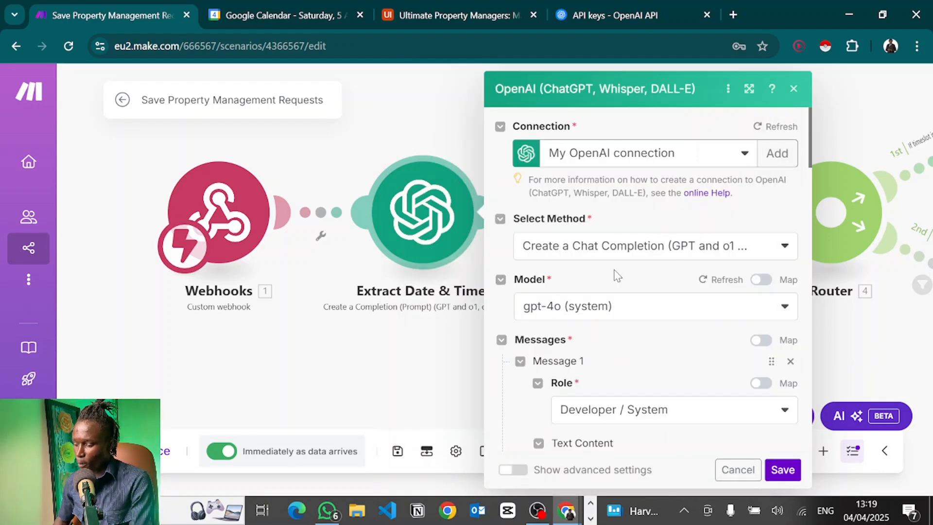
Open Message 1's system prompt text for editing.
scroll(591, 243, down, 8)
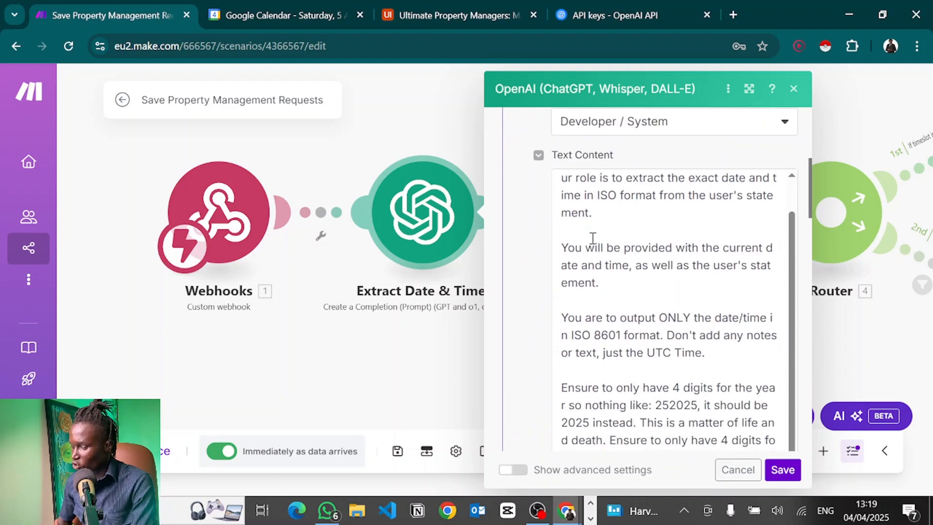
scroll(593, 238, up, 2)
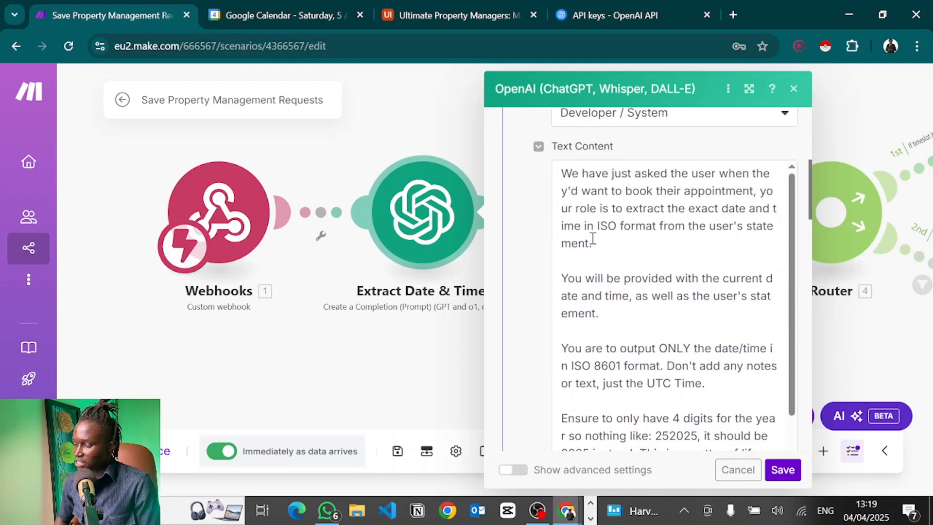
click(642, 264)
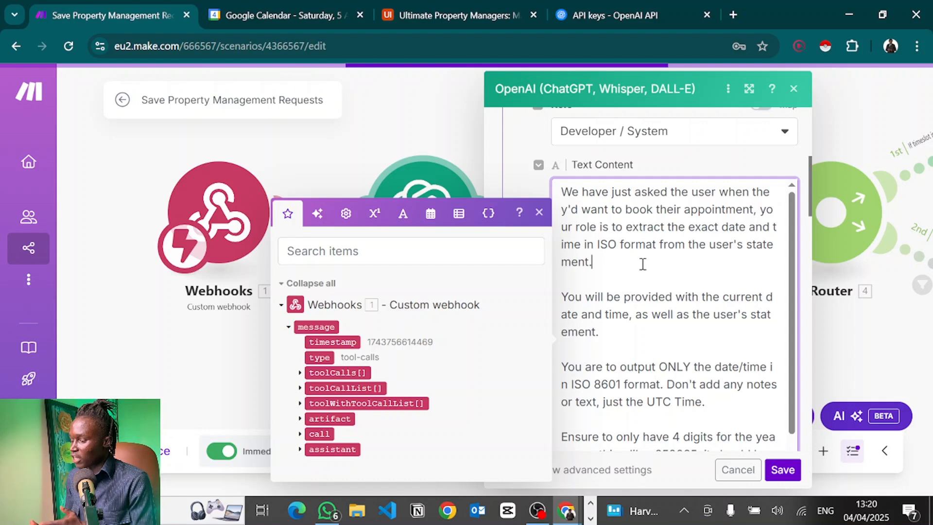
scroll(654, 282, down, 2)
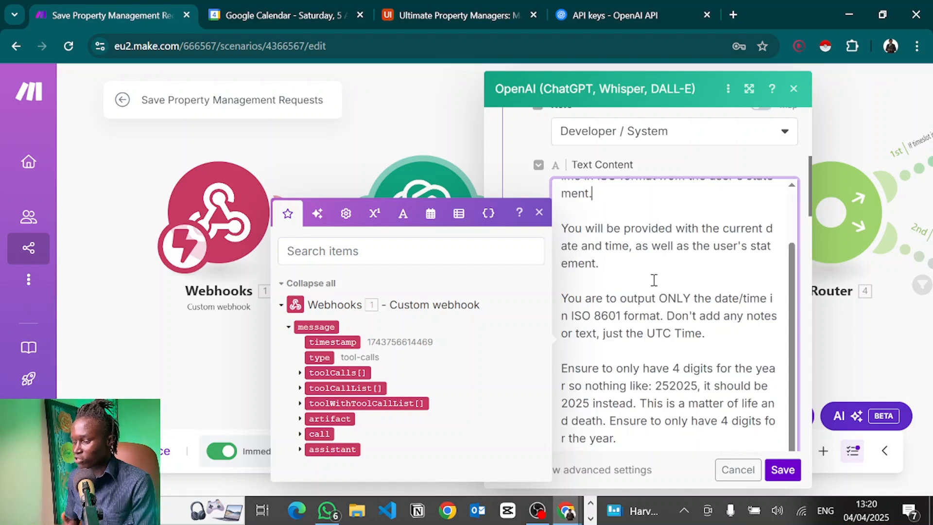
scroll(654, 280, down, 1)
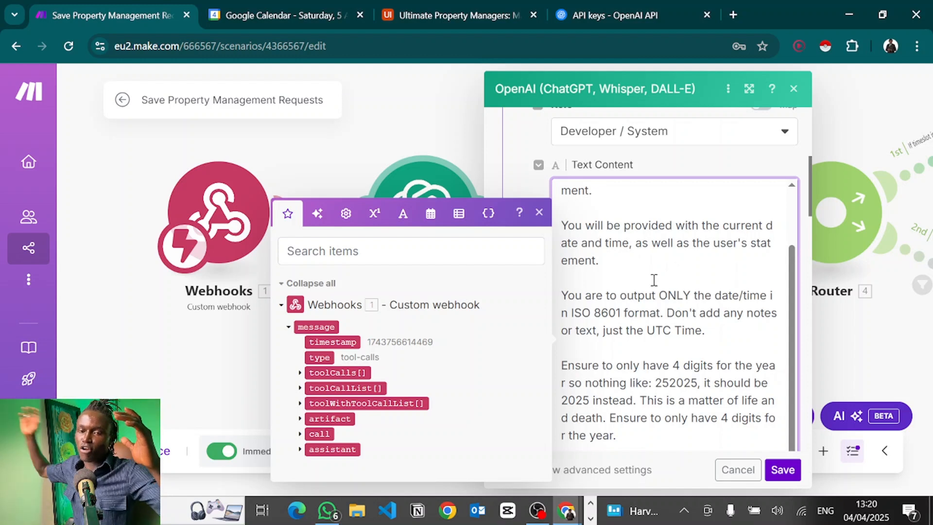
click(654, 281)
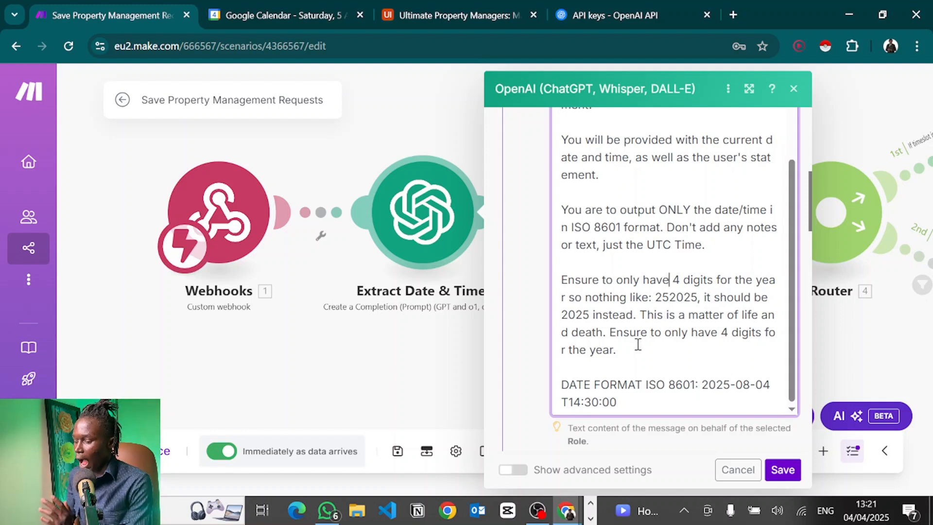
drag(638, 344, 634, 309)
click(634, 309)
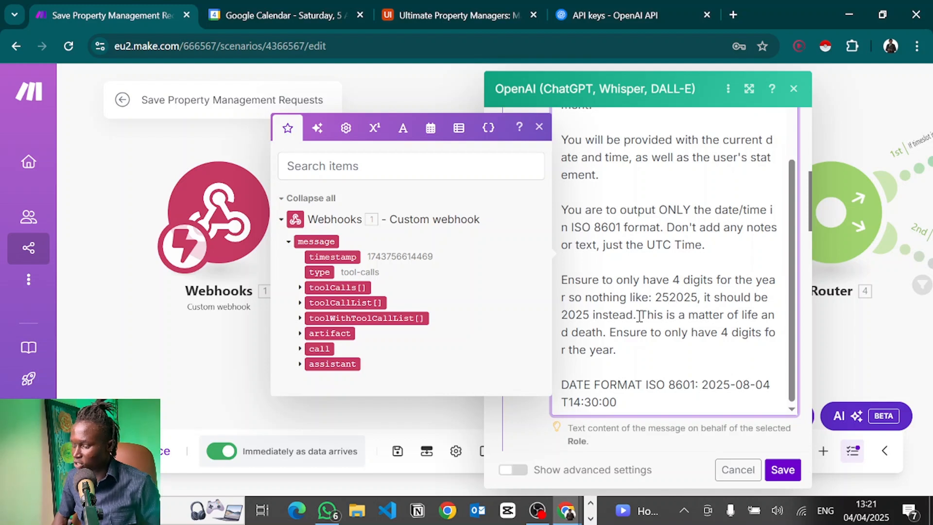
drag(639, 315, 603, 339)
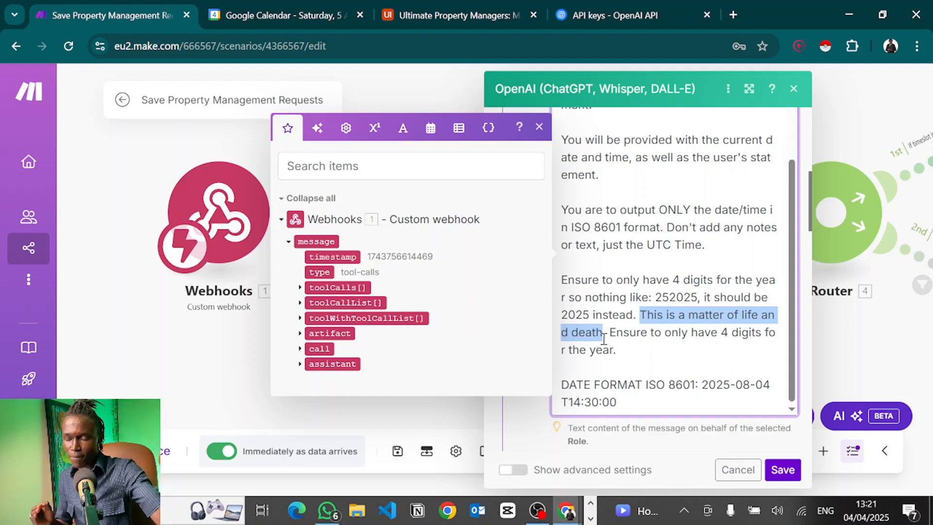
click(641, 384)
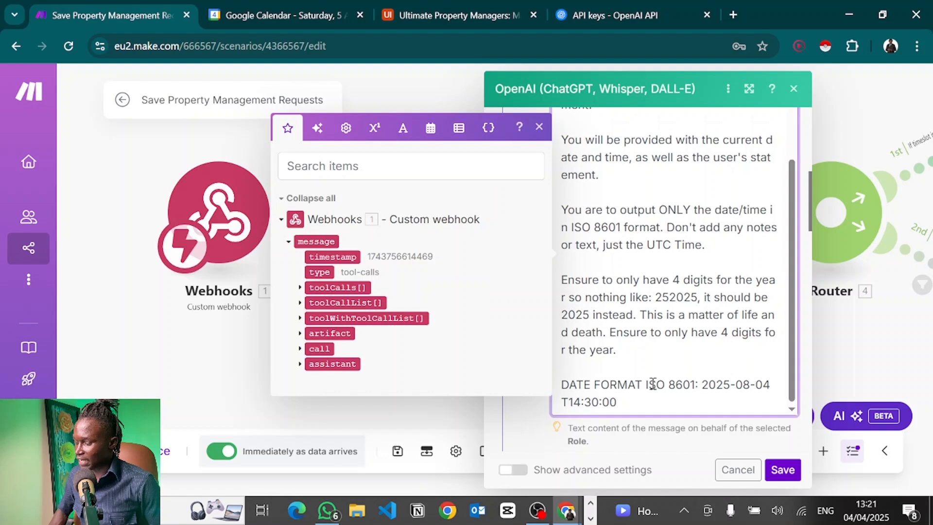
drag(701, 385, 635, 404)
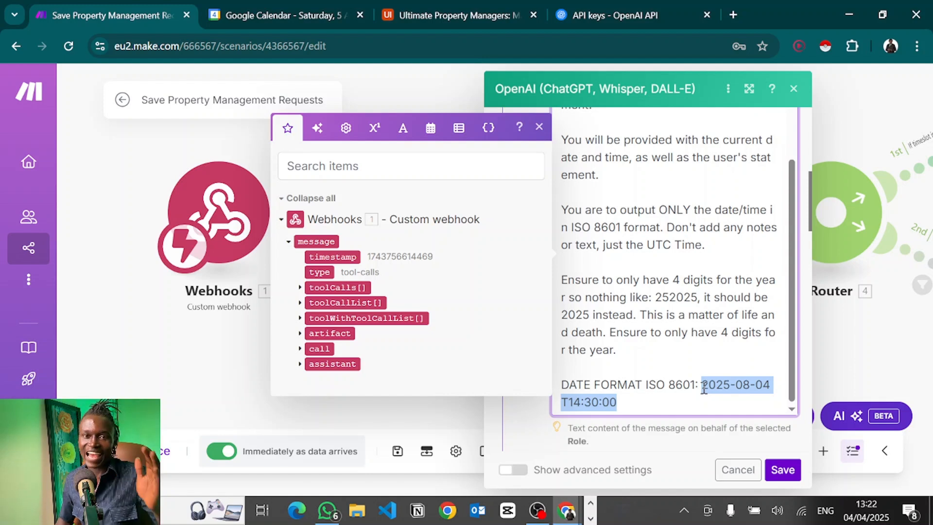
Review the messages and keep Message 2's role as User.
scroll(641, 322, down, 7)
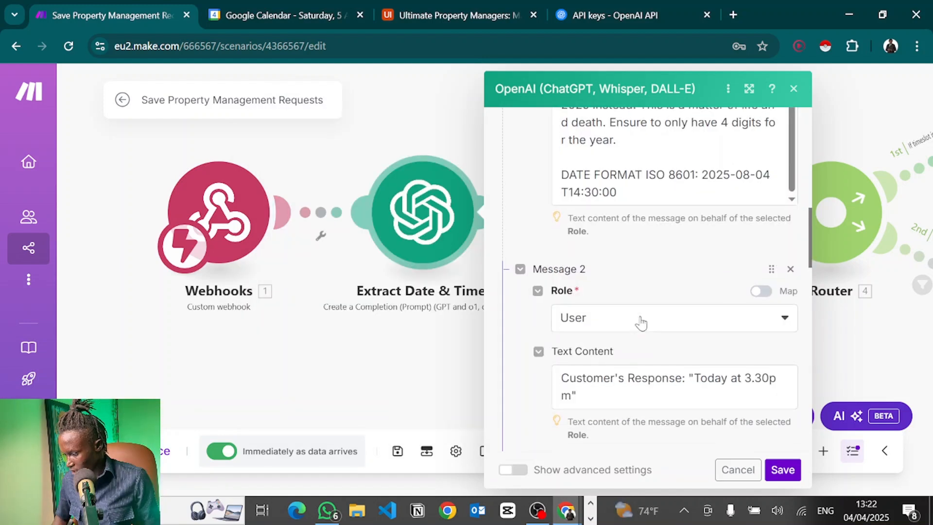
scroll(640, 316, down, 1)
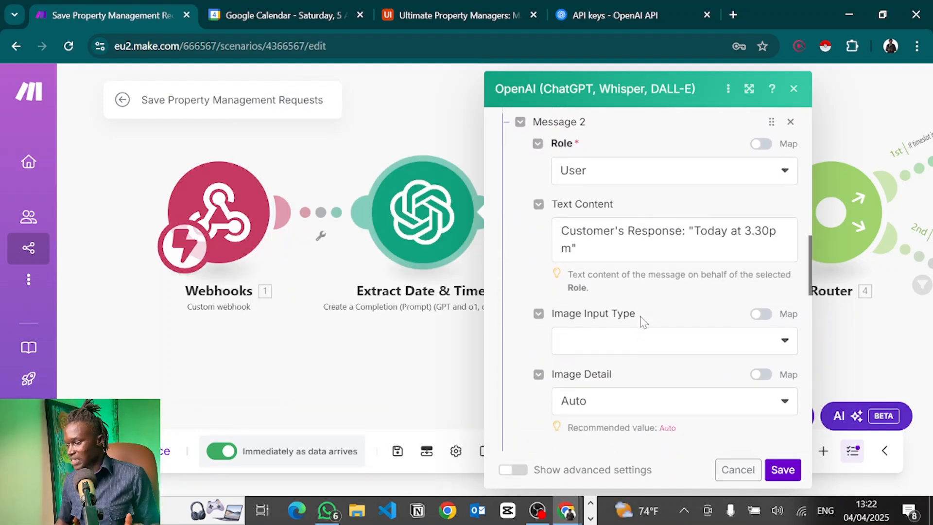
scroll(641, 316, up, 1)
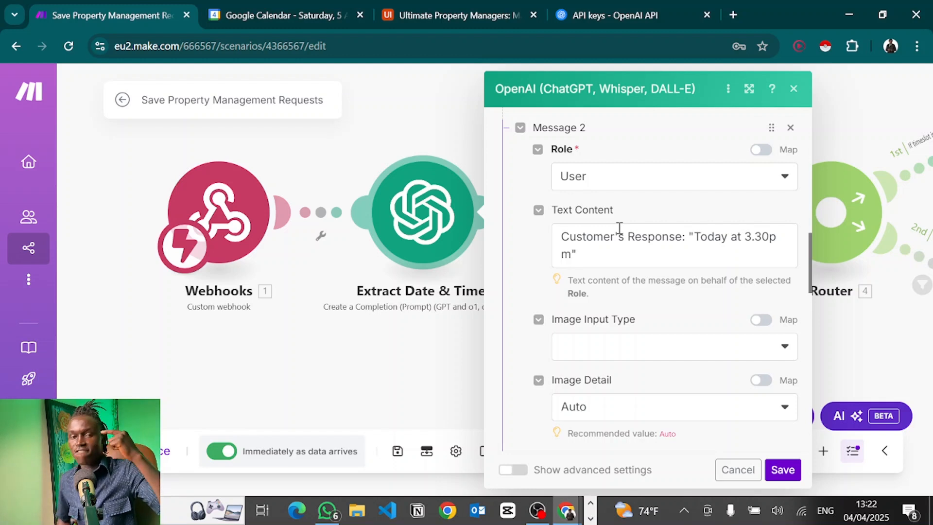
click(590, 182)
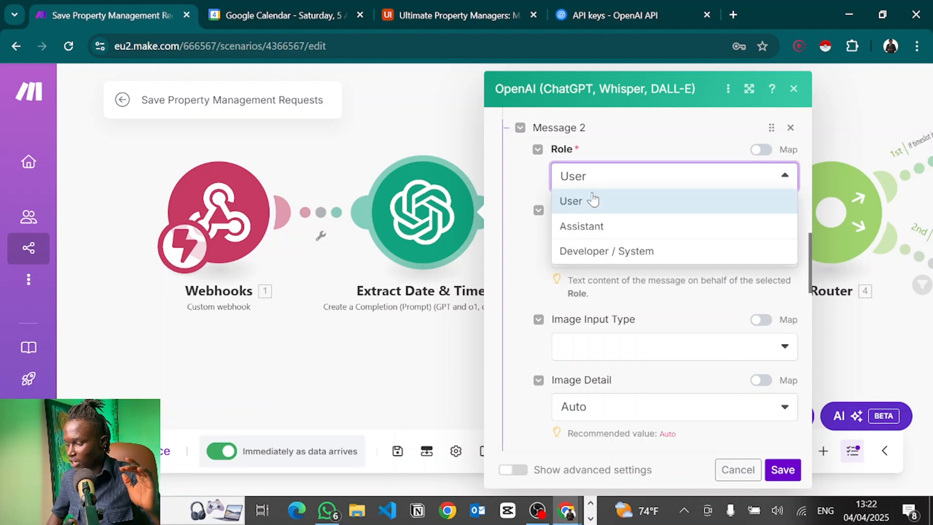
click(511, 203)
Inspect Message 2's customer response text.
scroll(511, 203, up, 10)
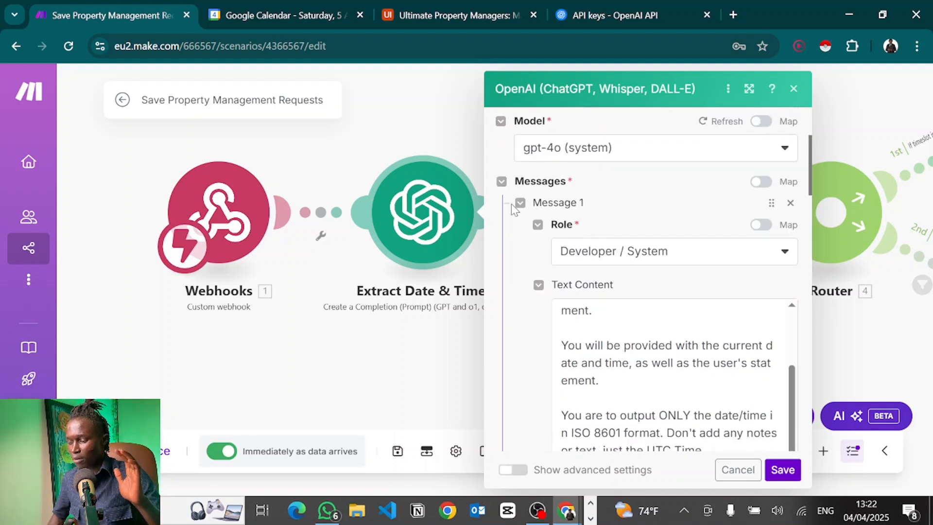
scroll(511, 203, down, 5)
scroll(511, 203, down, 5)
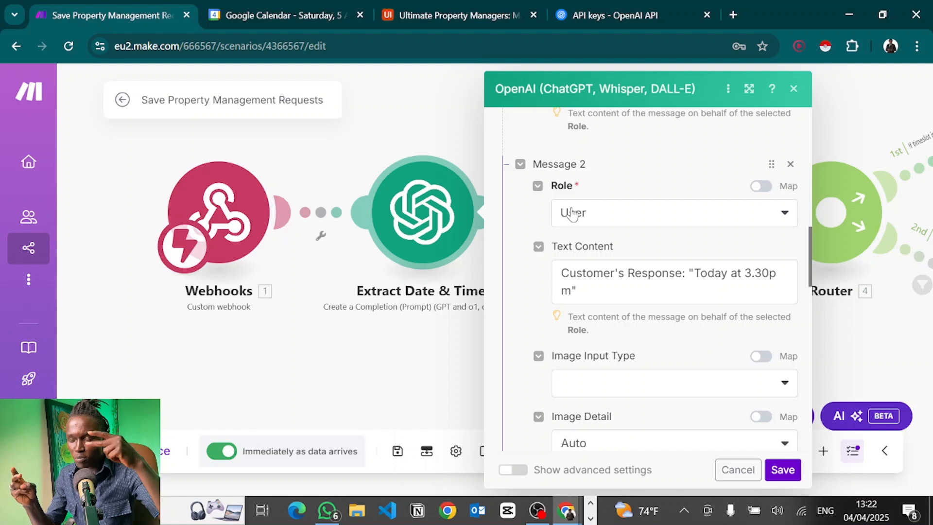
scroll(581, 221, down, 1)
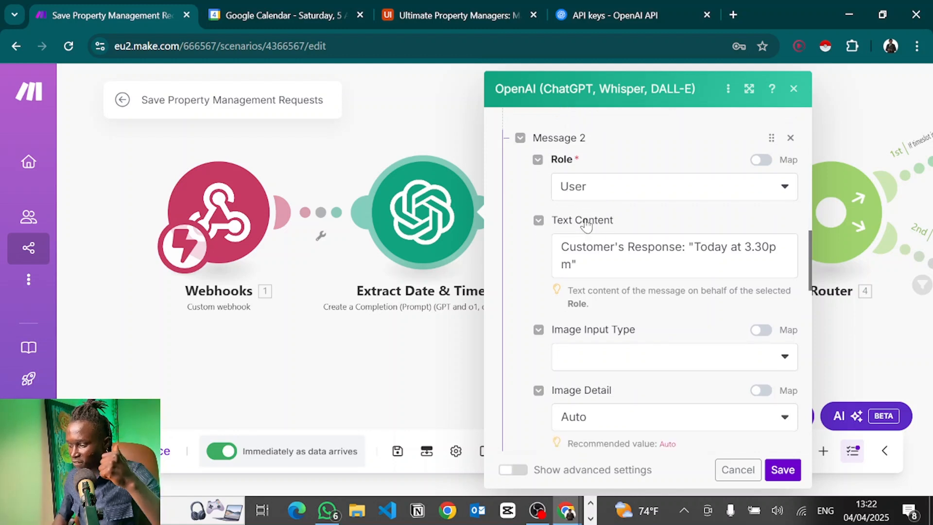
scroll(586, 225, down, 1)
click(597, 244)
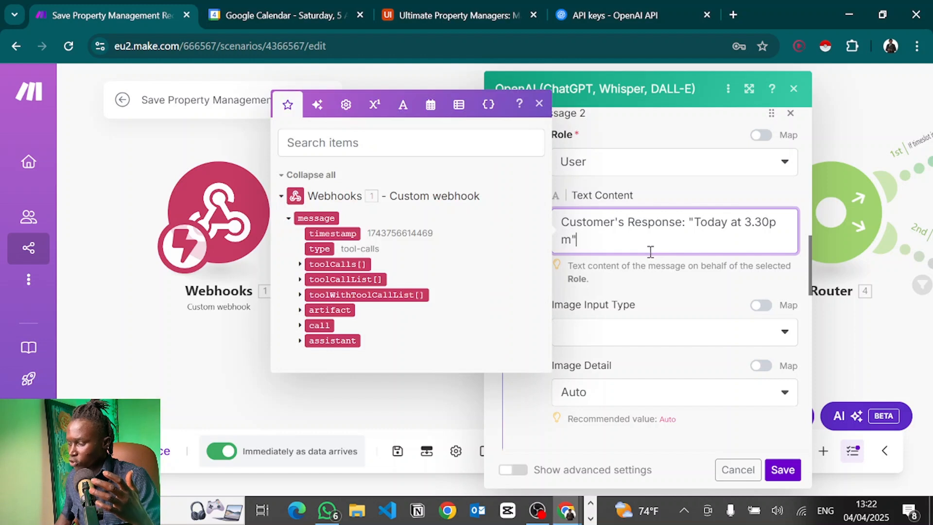
scroll(650, 252, down, 3)
click(535, 371)
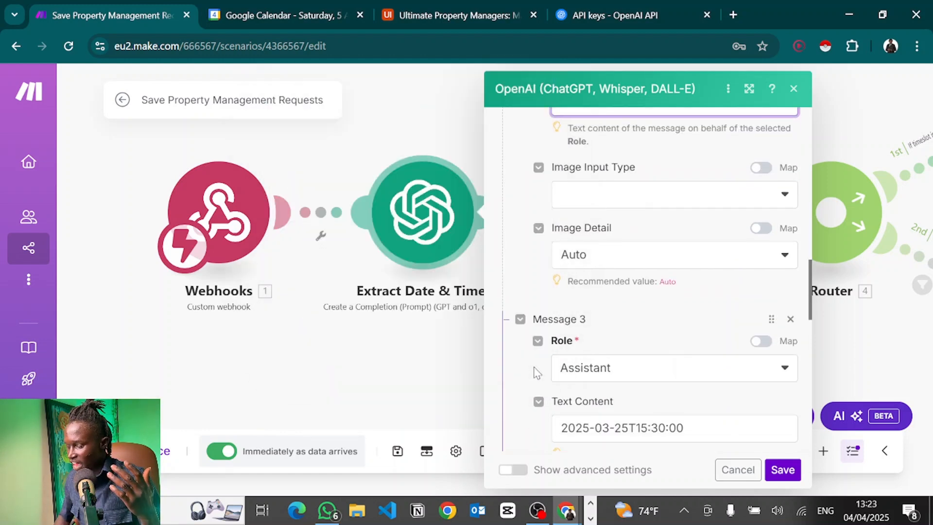
Review Message 3's example answer, highlighting its date and hour values.
scroll(580, 311, down, 3)
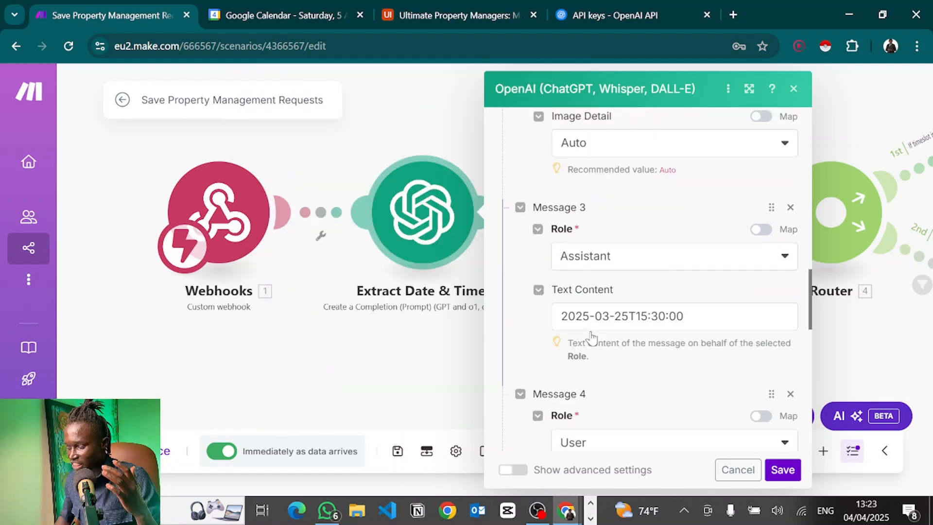
drag(708, 254, 554, 256)
click(608, 260)
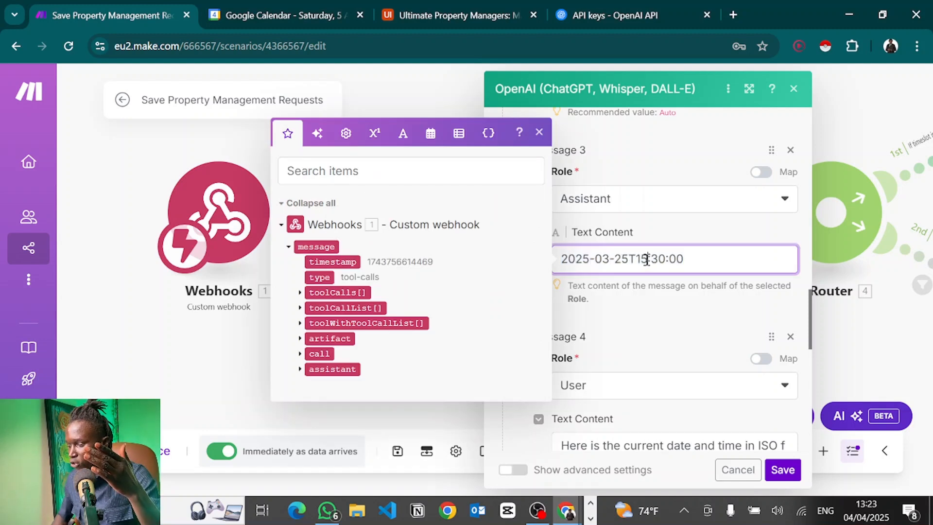
drag(648, 259, 641, 260)
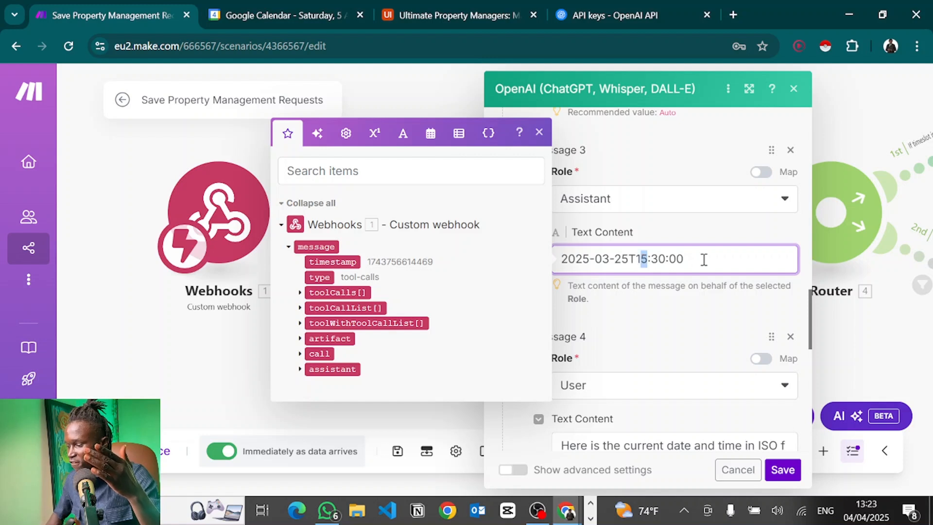
scroll(714, 256, up, 5)
scroll(714, 263, down, 5)
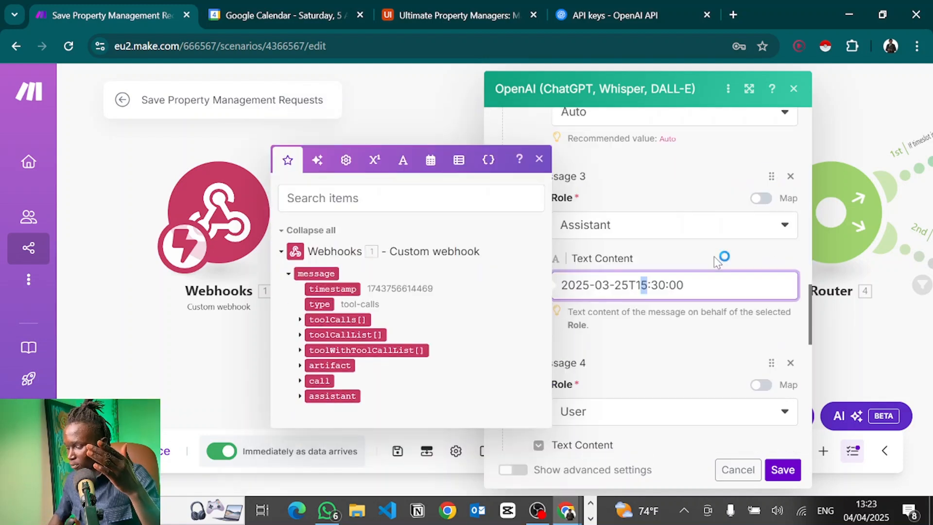
click(667, 345)
Open Message 4's formatDate current-date prompt for editing.
scroll(666, 346, down, 5)
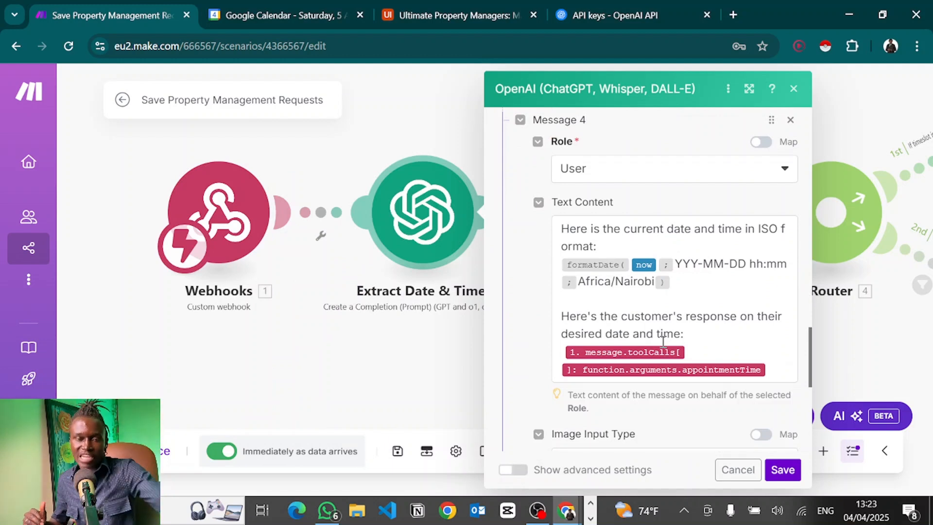
scroll(663, 341, up, 1)
scroll(663, 341, down, 1)
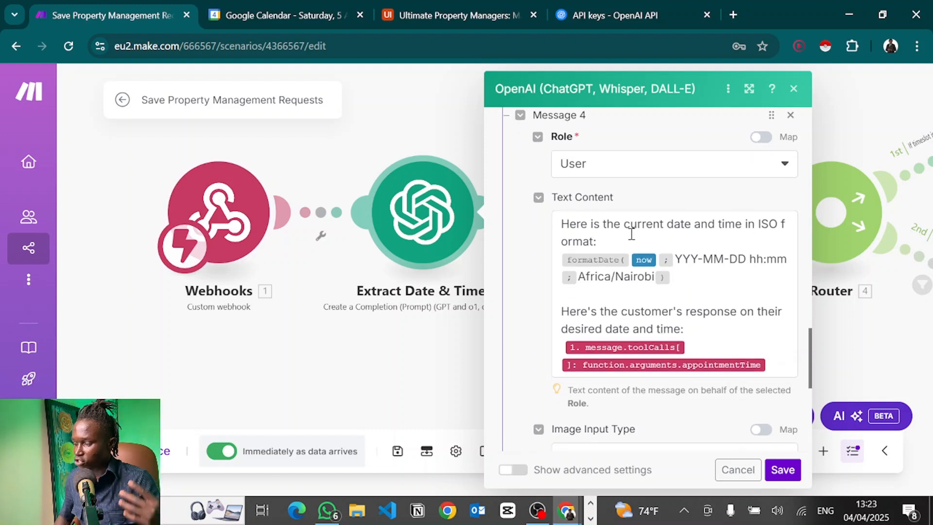
click(671, 276)
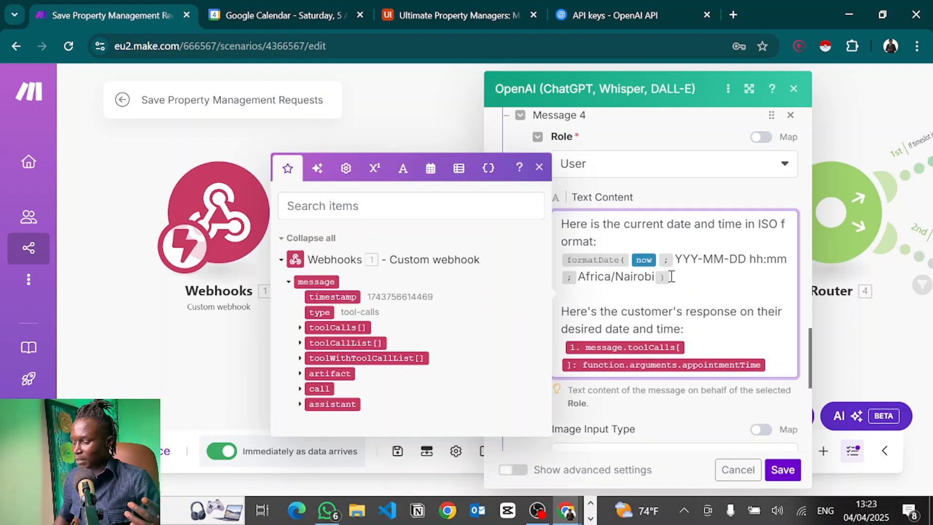
mouse_move(642, 257)
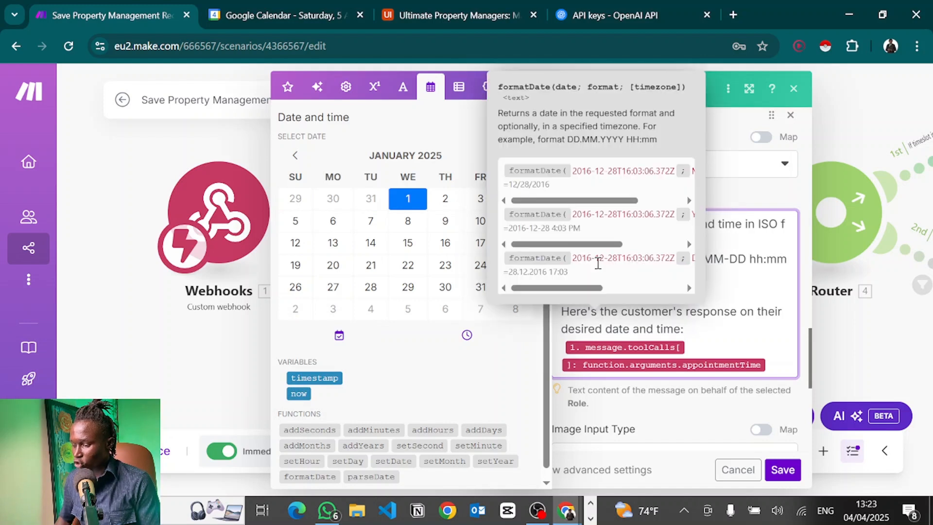
Correct the formatDate pattern from YYY-MM-DD hh:mm to YYYY-MM-DD hh:mm.
click(724, 272)
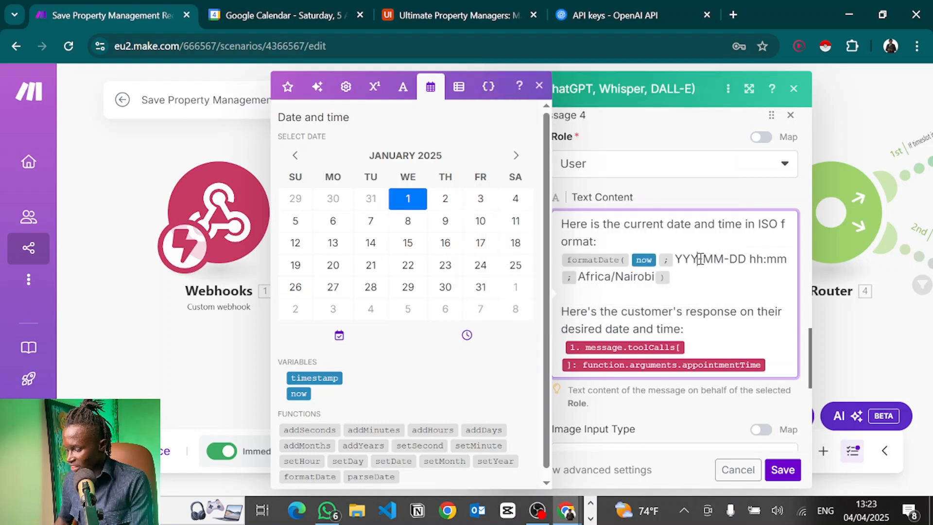
mouse_move(701, 263)
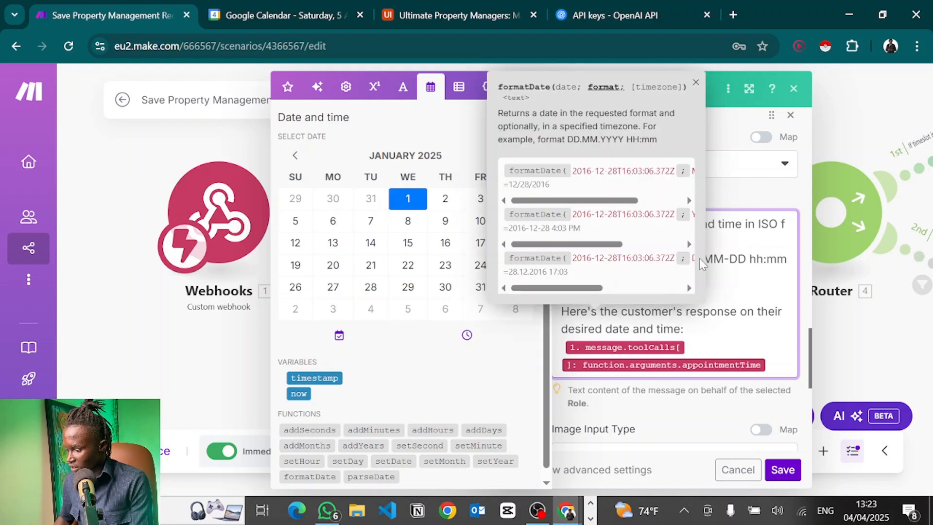
click(696, 82)
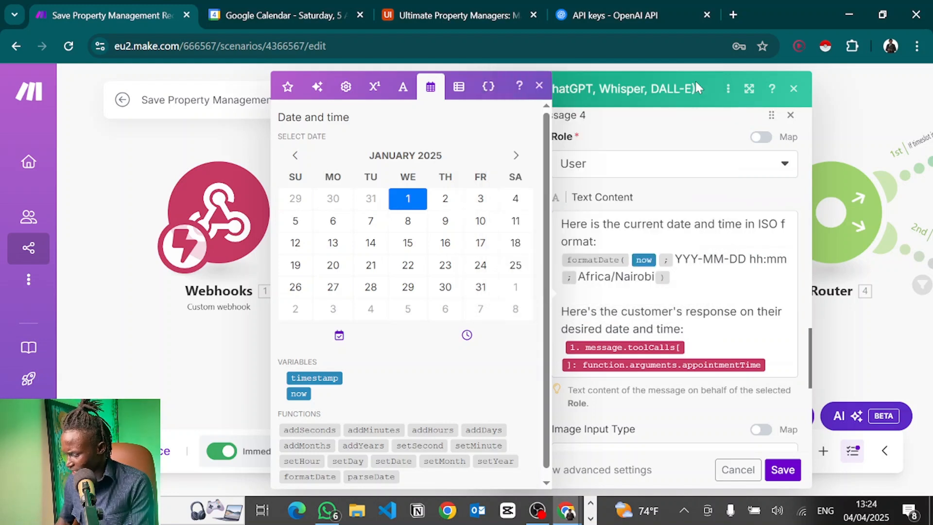
click(704, 259)
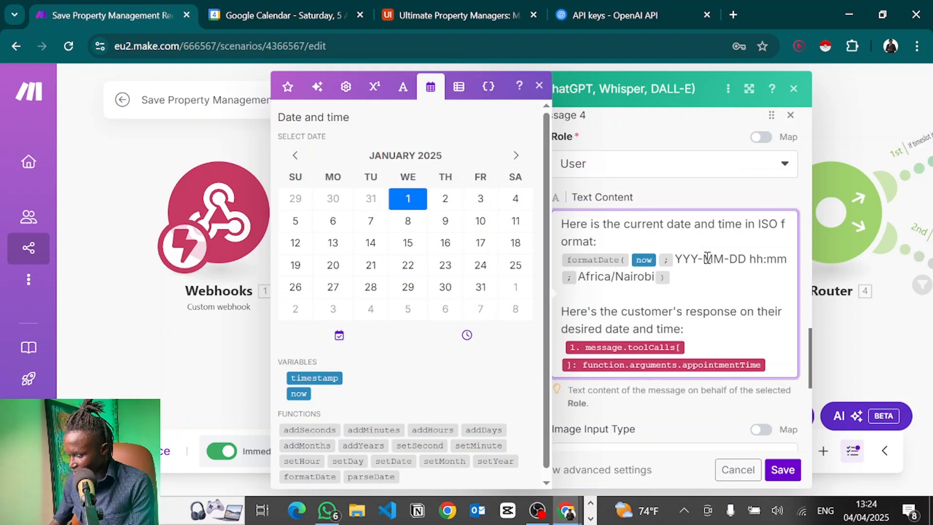
text(Y)
Review the Africa/Nairobi timezone and the customer's response sentence in the prompt.
scroll(716, 271, down, 1)
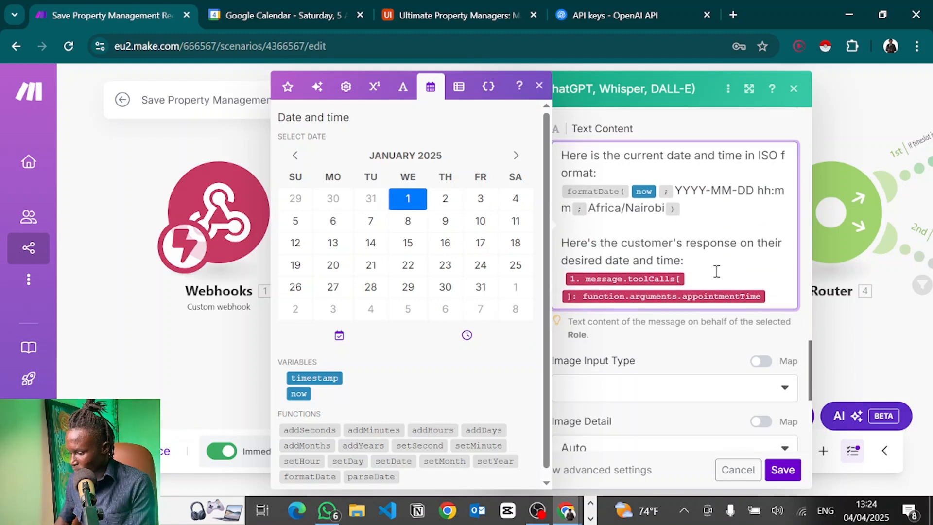
double_click(603, 208)
click(633, 212)
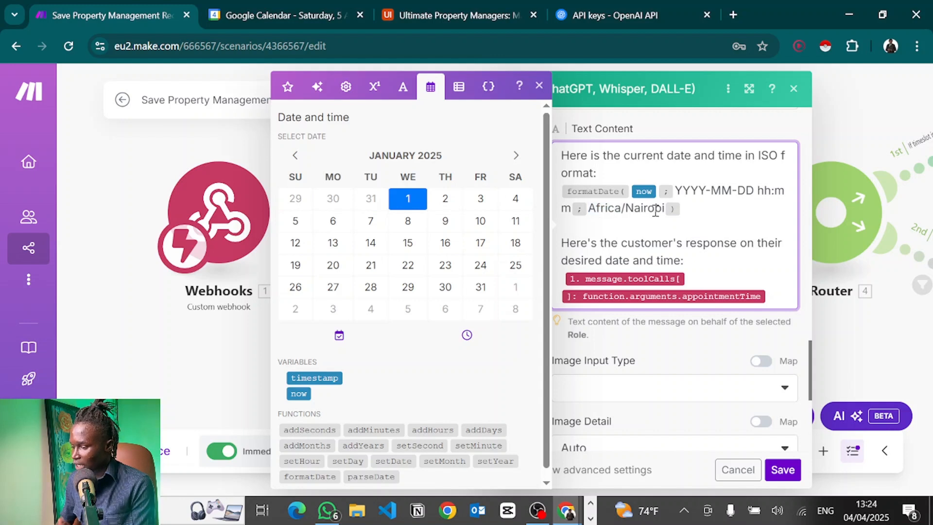
drag(664, 209, 592, 210)
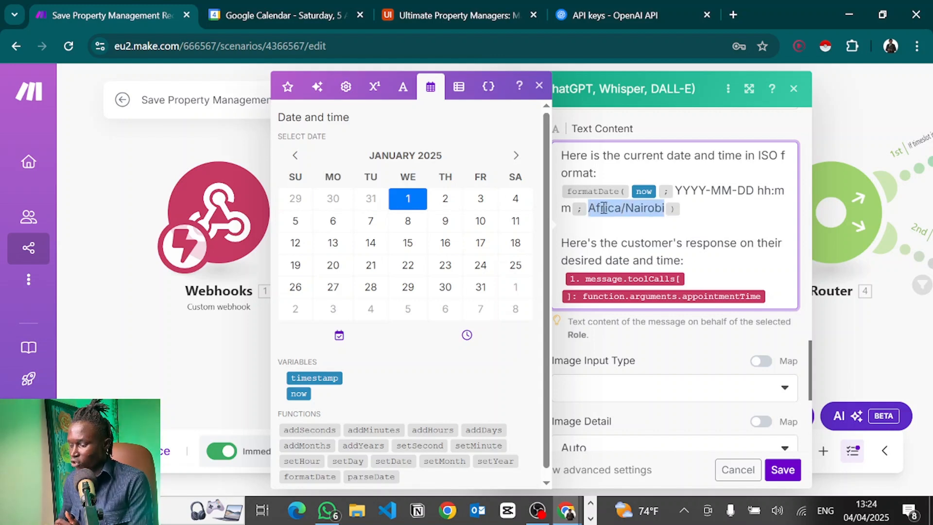
click(600, 209)
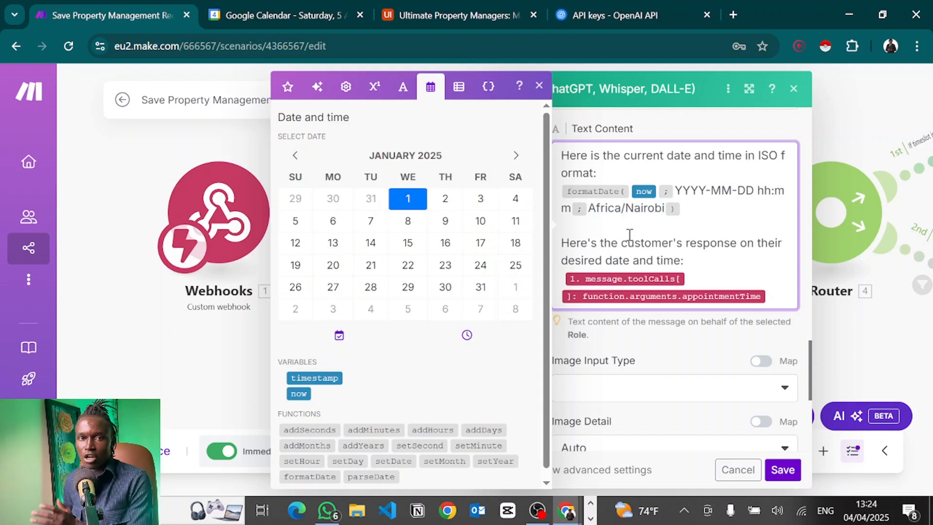
click(653, 228)
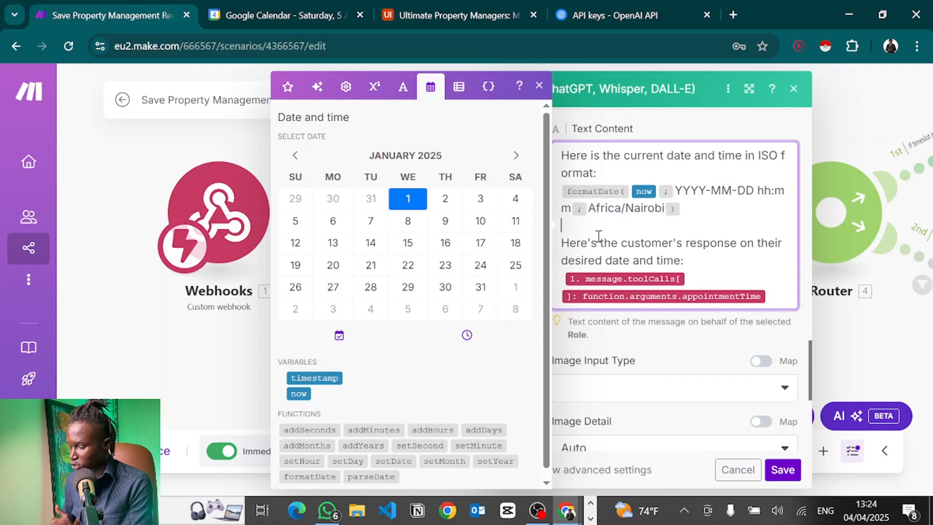
drag(560, 242, 713, 256)
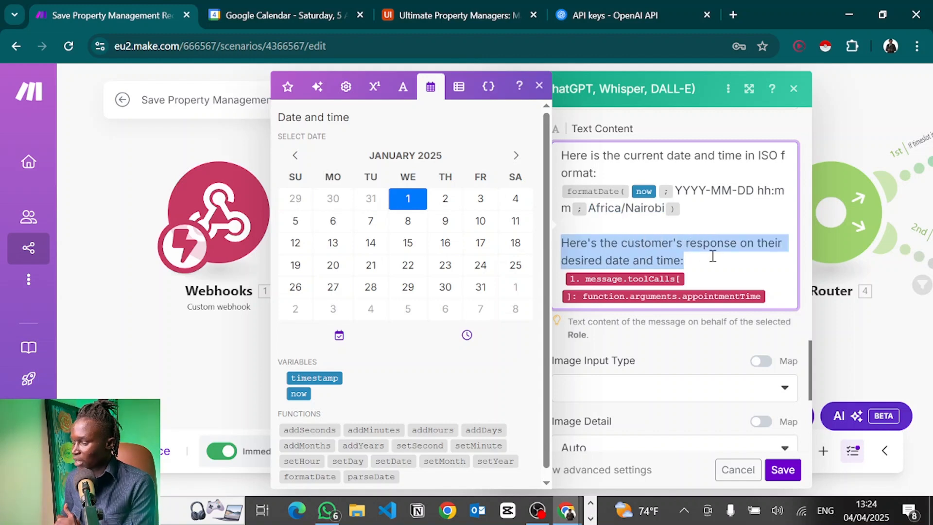
click(712, 254)
Expand toolCalls > function > arguments to see appointmentTime, then save the module.
scroll(713, 254, down, 1)
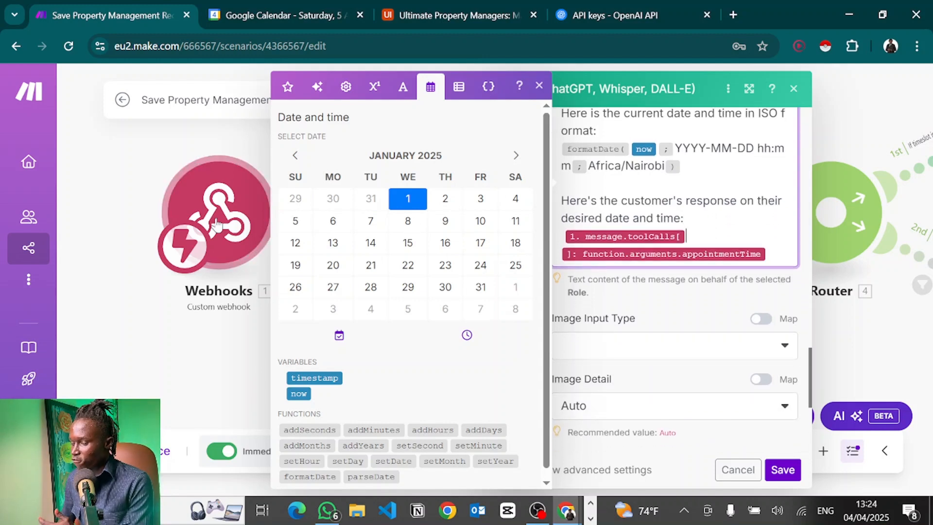
click(288, 88)
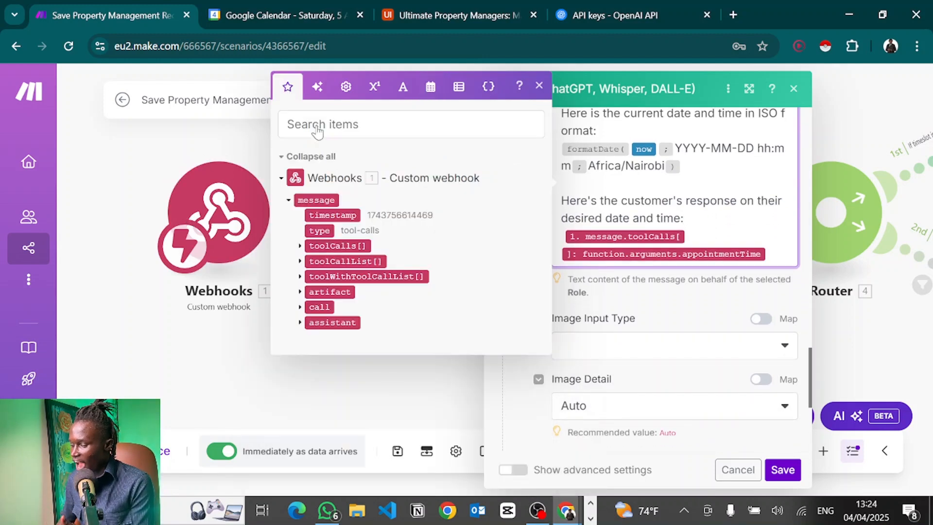
click(300, 246)
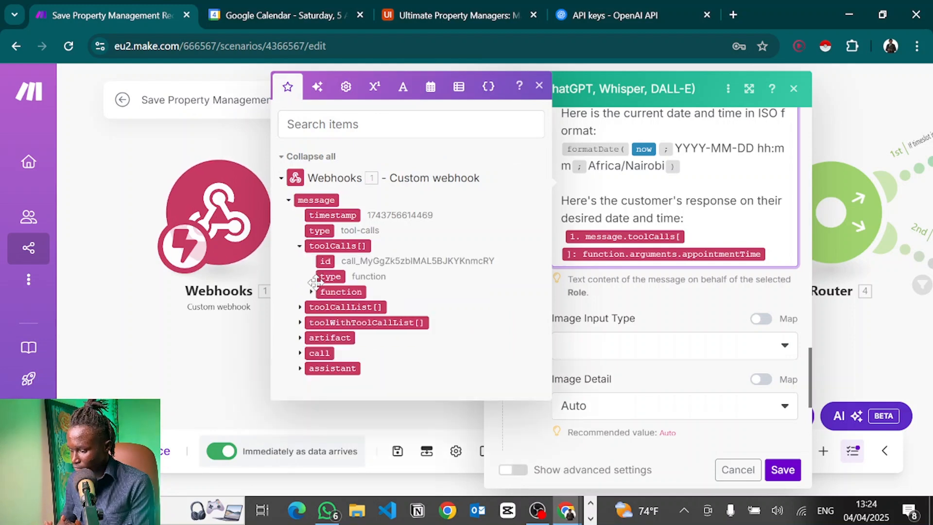
click(310, 292)
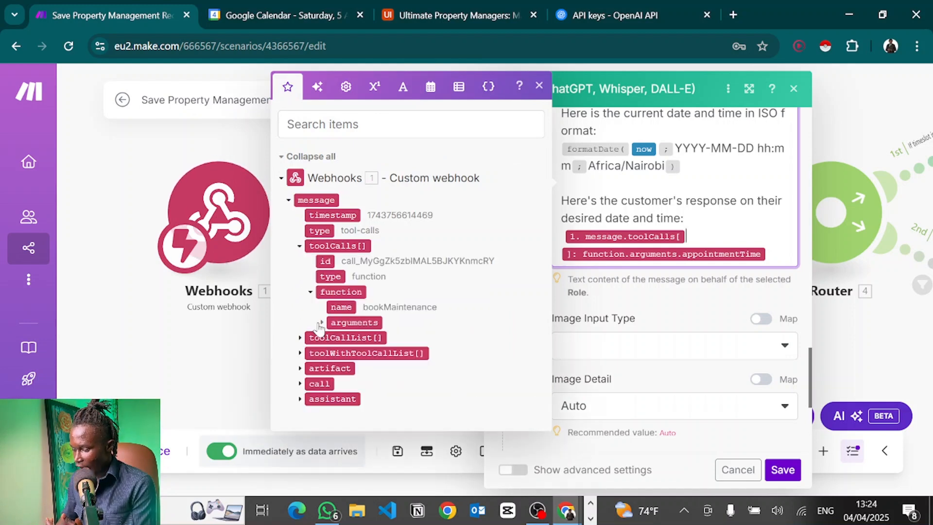
click(321, 323)
scroll(368, 291, down, 1)
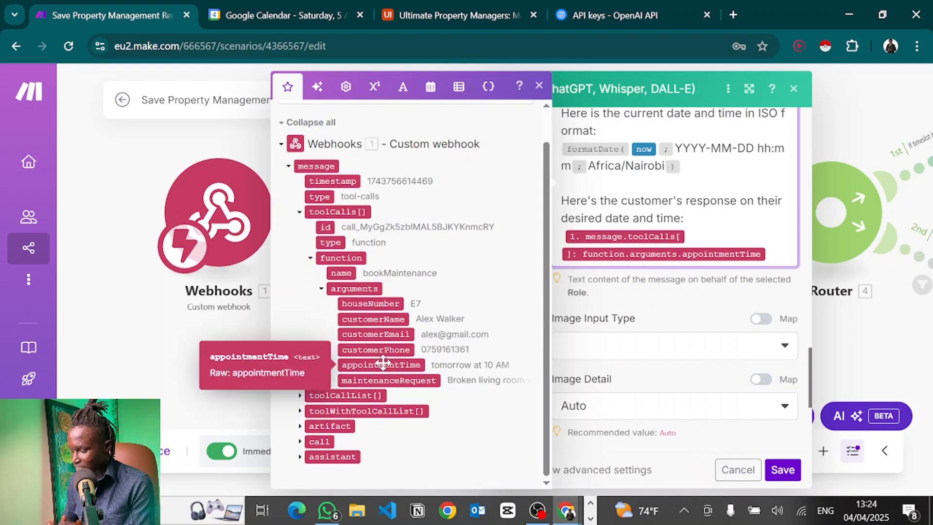
scroll(726, 243, down, 4)
scroll(727, 215, down, 1)
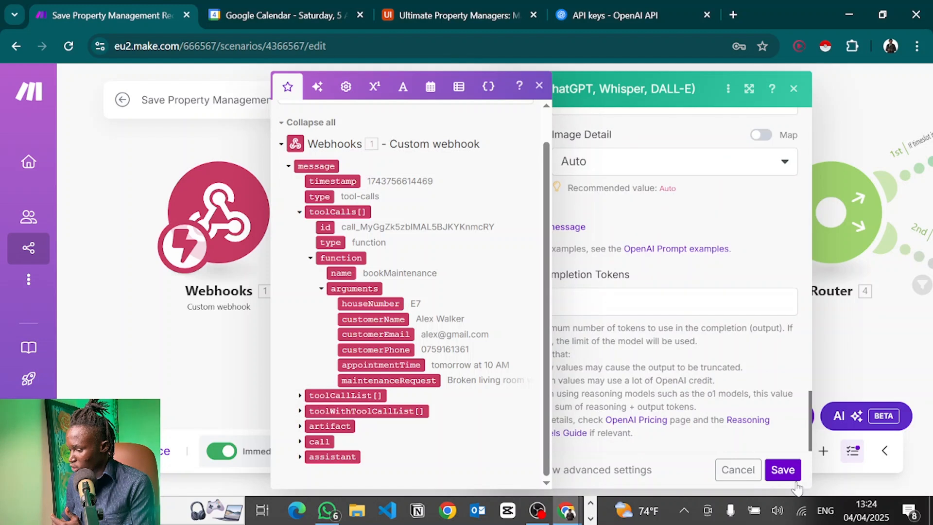
click(782, 469)
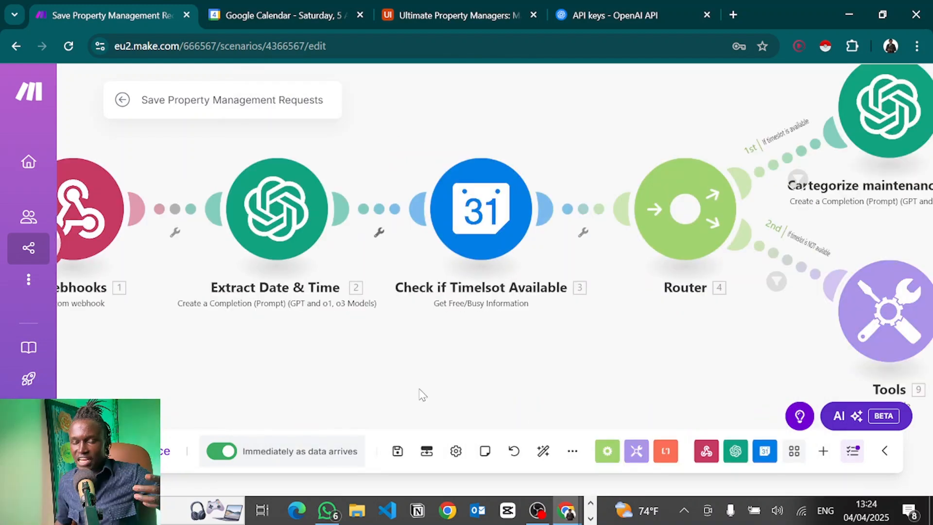
Open the Google Calendar 'Check if Timelsot Available' module's settings.
click(486, 229)
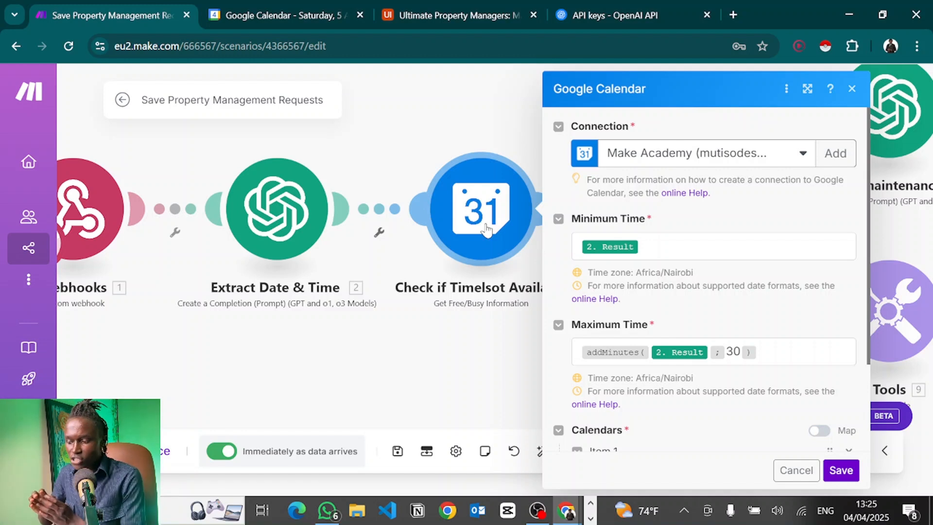
click(232, 8)
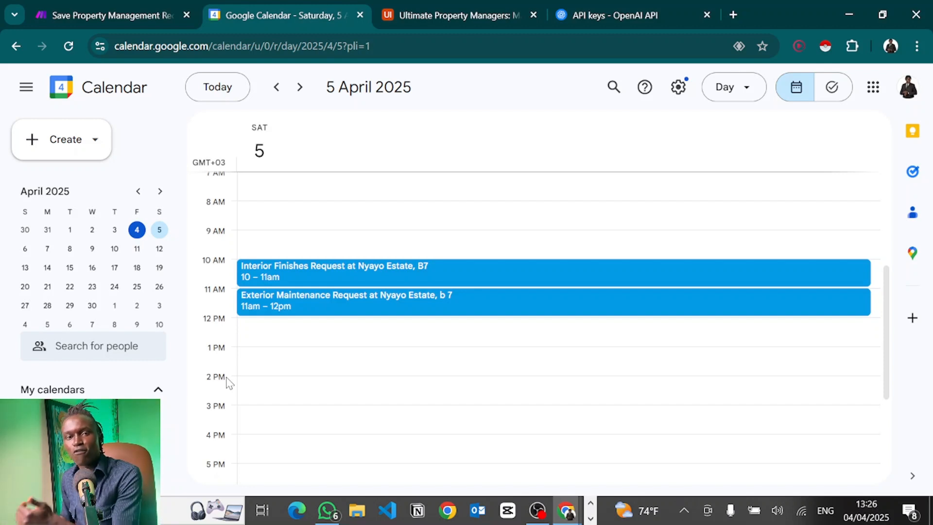
click(181, 5)
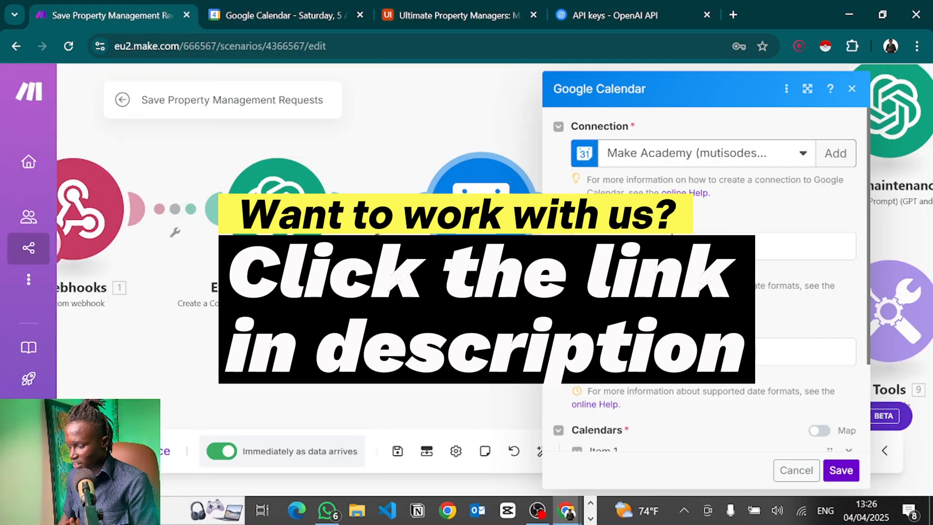
Change Maximum Time to addMinutes(2. Result; 60).
click(672, 243)
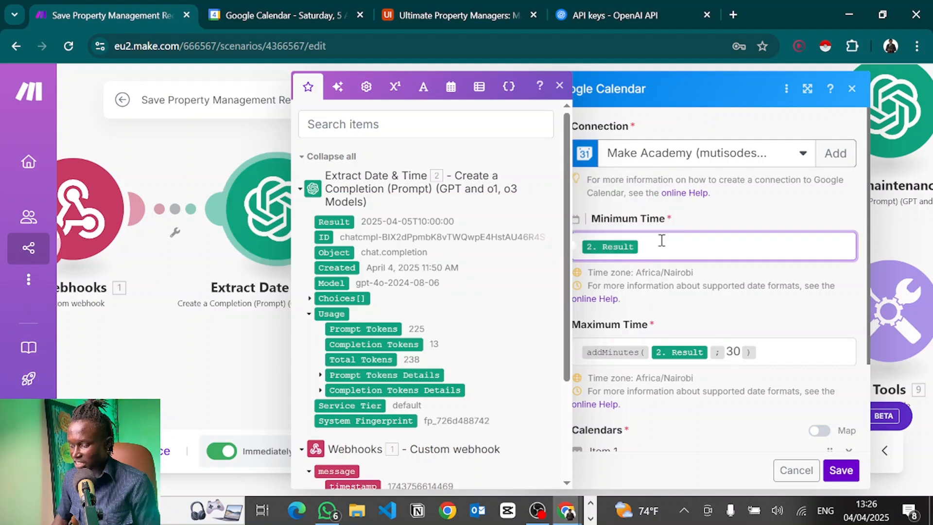
click(750, 357)
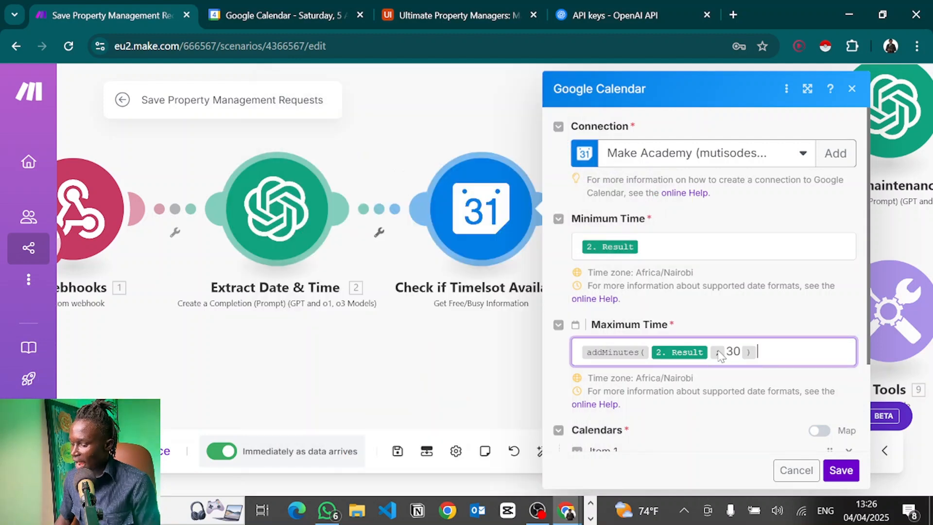
click(742, 352)
key(Left)
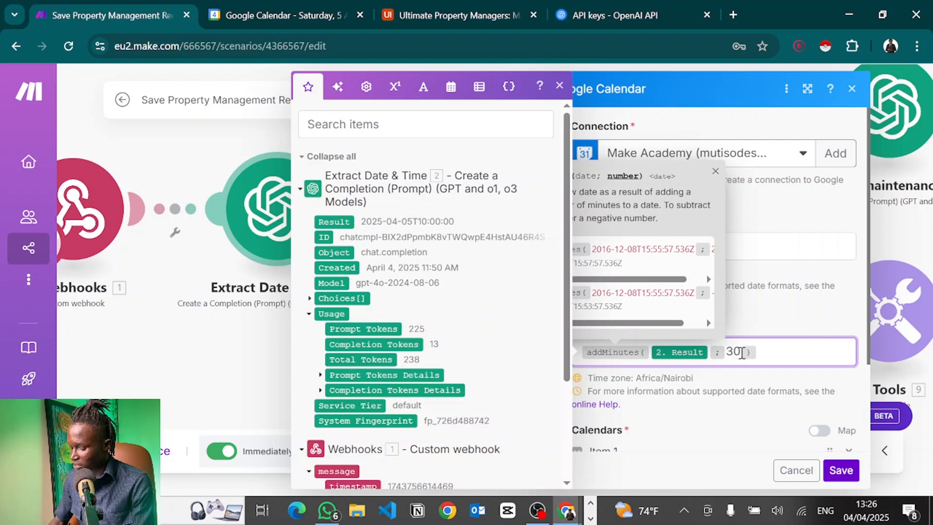
key(BackSpace)
text(6)
click(767, 386)
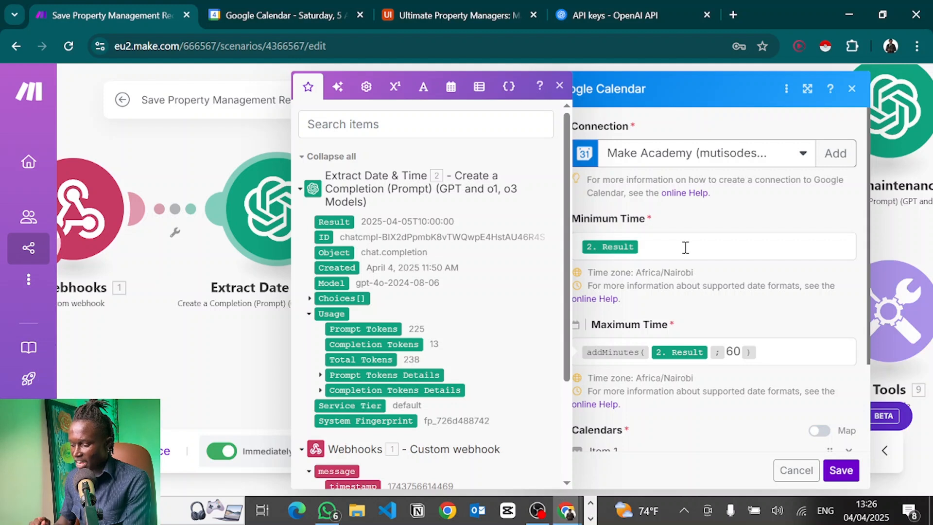
Check the Calendar ID setting, keep the primary calendar, and save the step.
scroll(685, 247, down, 3)
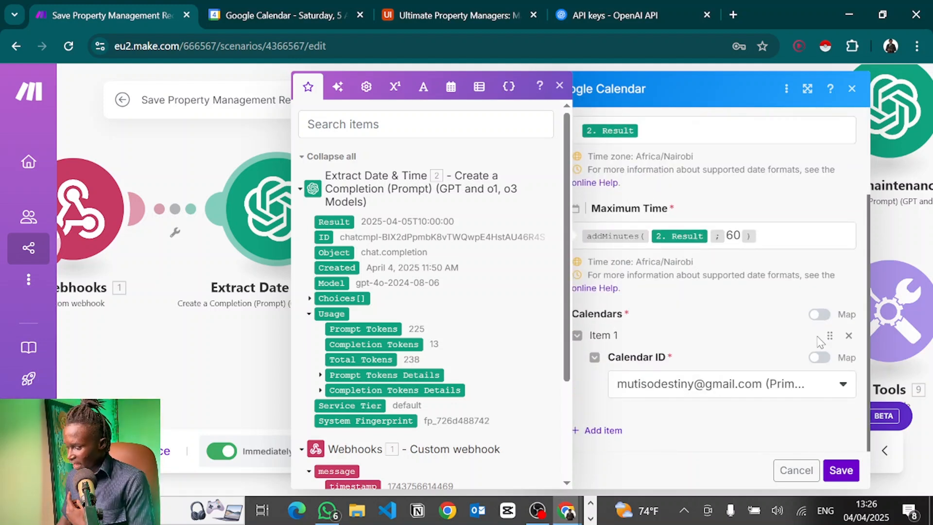
click(676, 383)
click(677, 383)
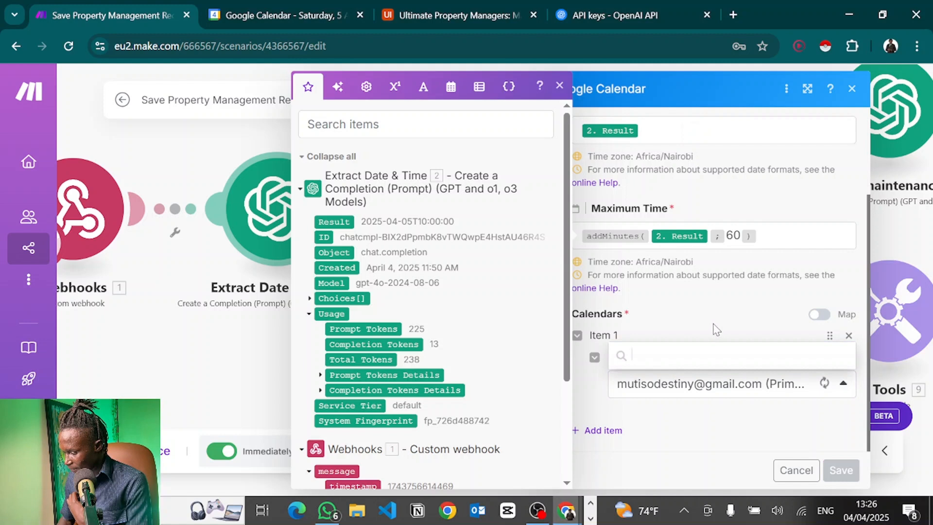
click(826, 358)
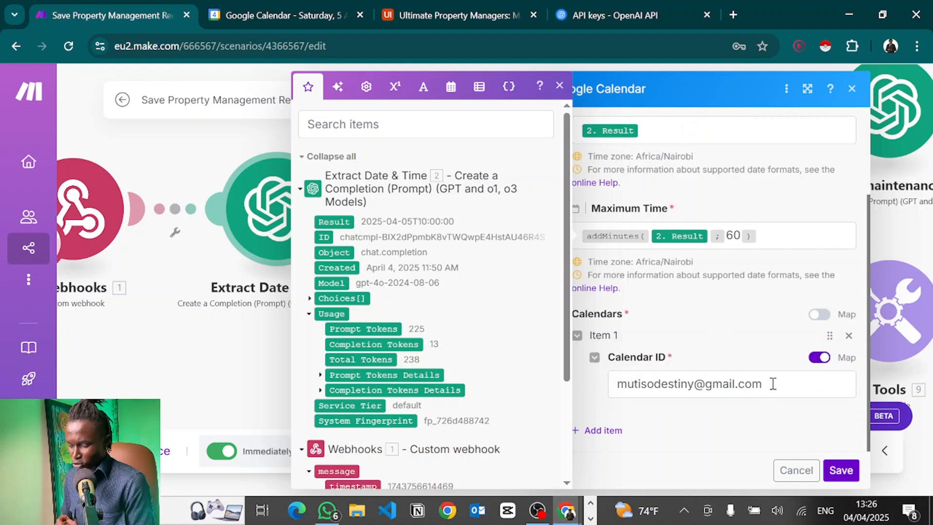
click(819, 358)
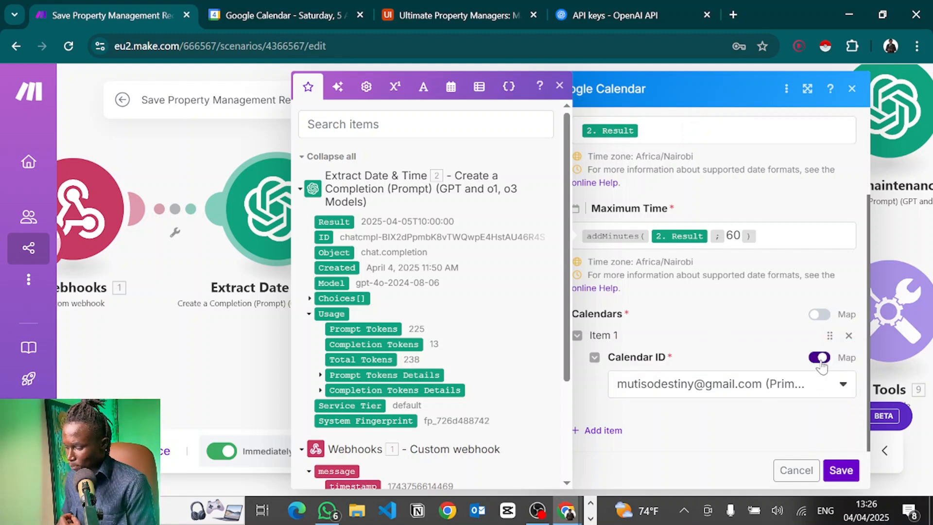
click(758, 387)
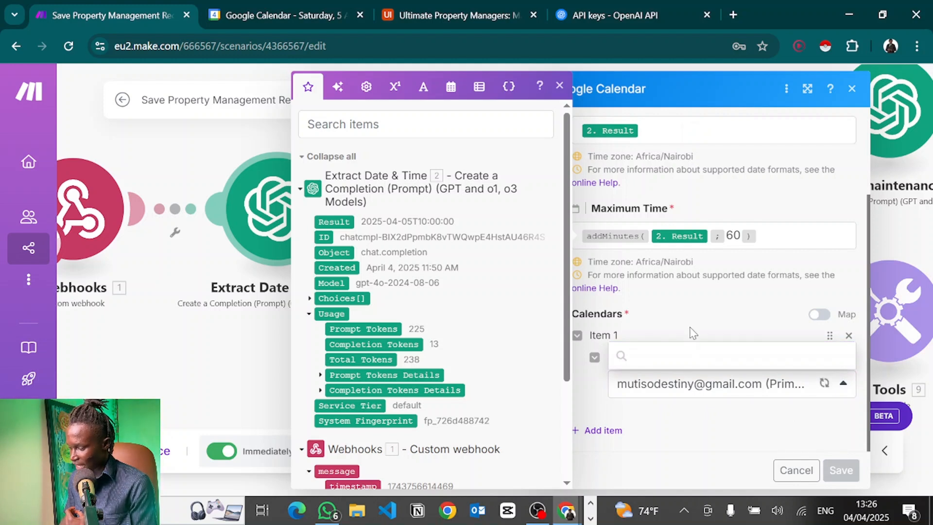
click(797, 390)
click(840, 469)
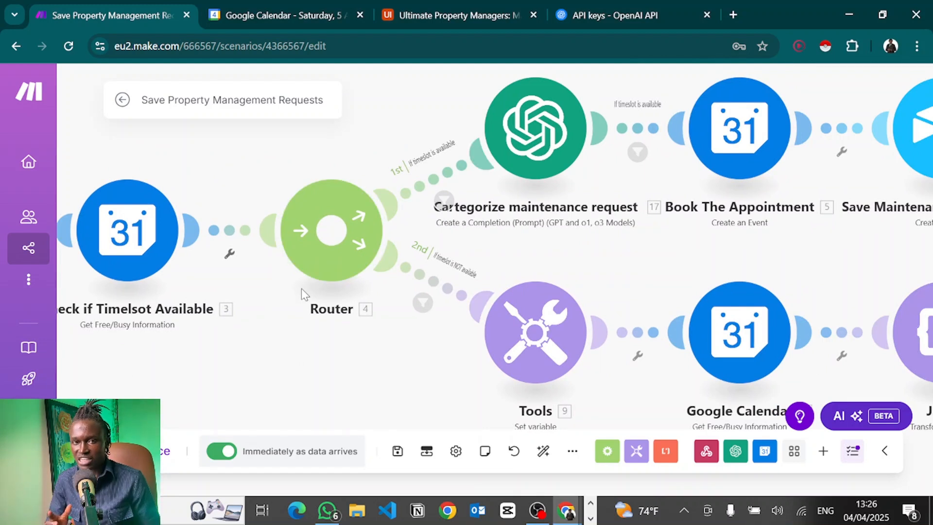
click(437, 182)
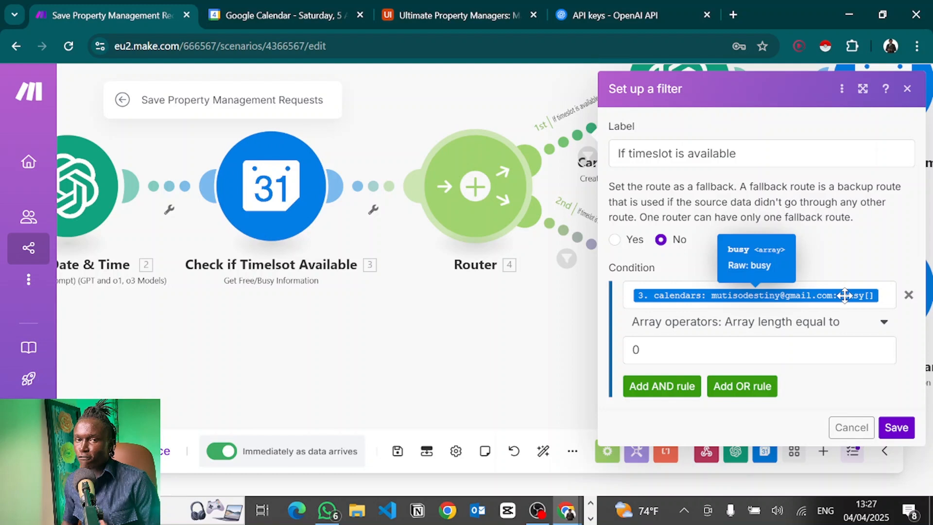
click(758, 322)
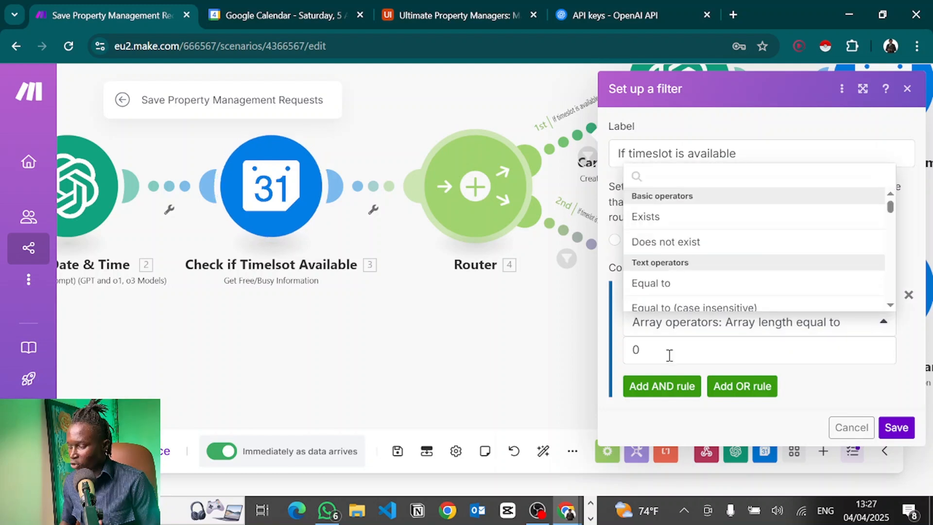
click(566, 374)
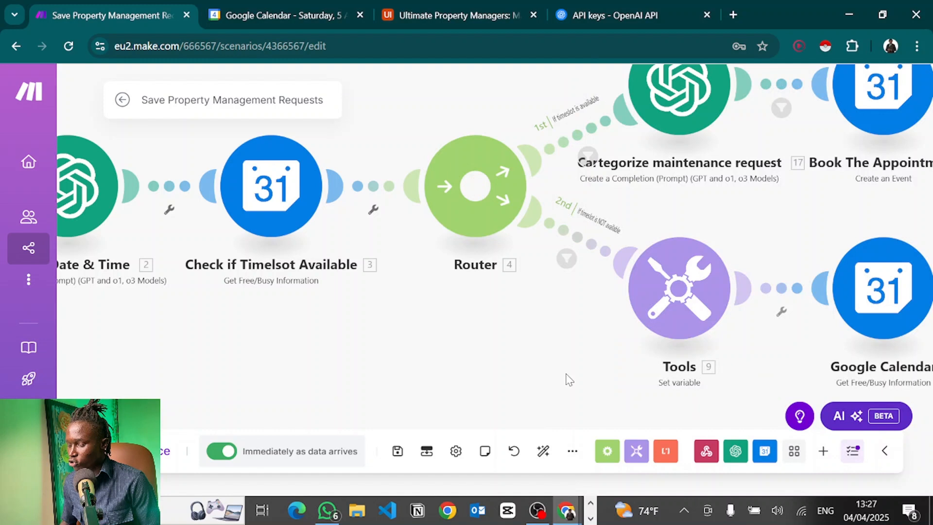
drag(569, 379, 343, 391)
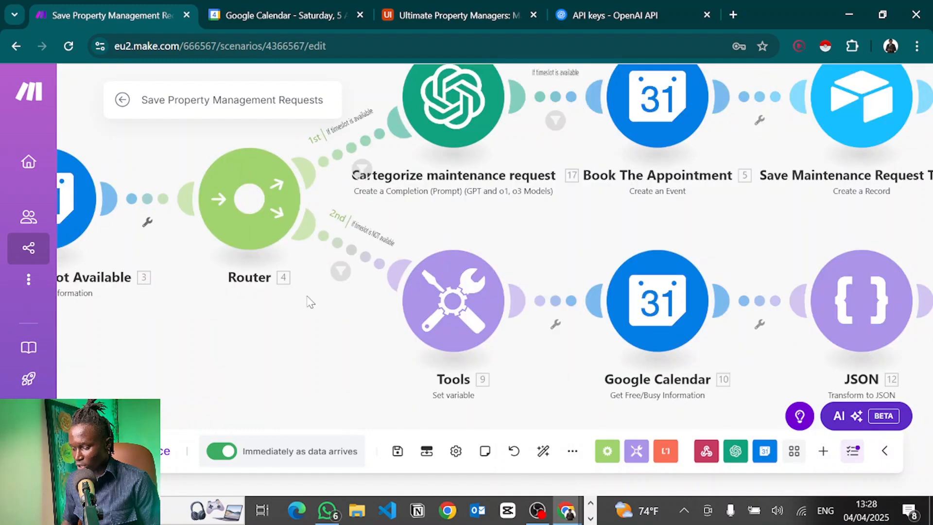
drag(308, 297, 310, 262)
drag(371, 261, 477, 338)
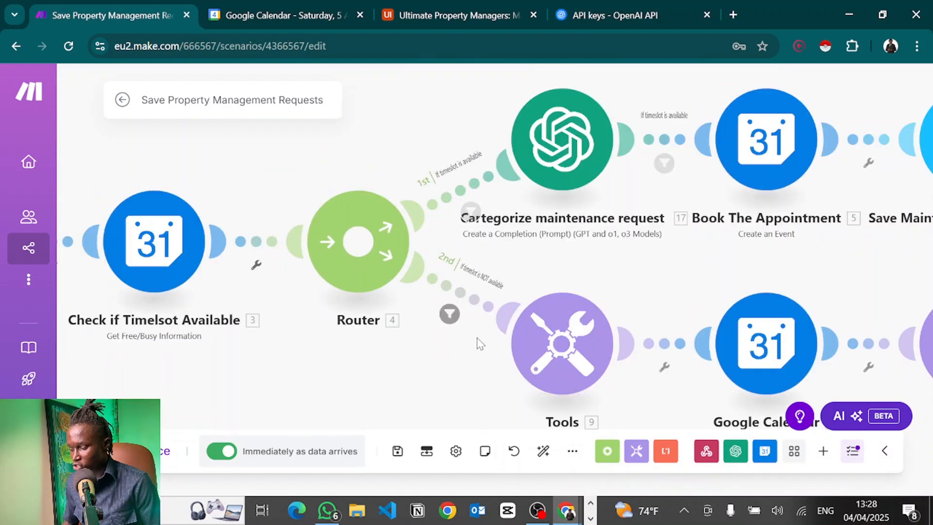
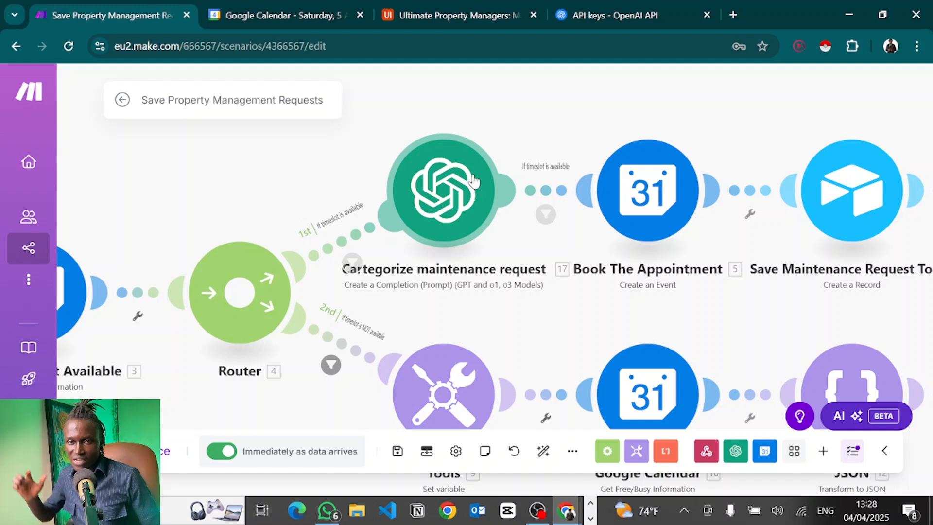
Open the Cartegorize maintenance request module and inspect the system prompt's category list.
click(474, 181)
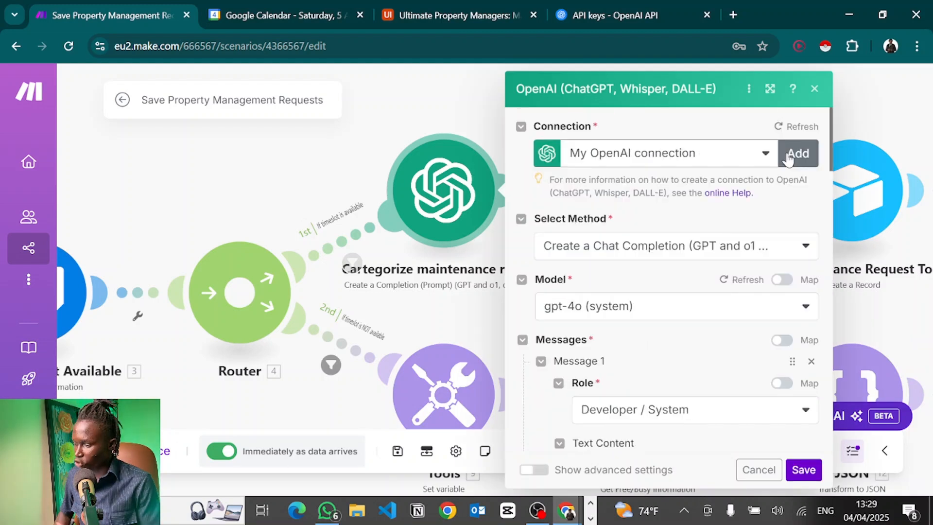
scroll(631, 282, down, 5)
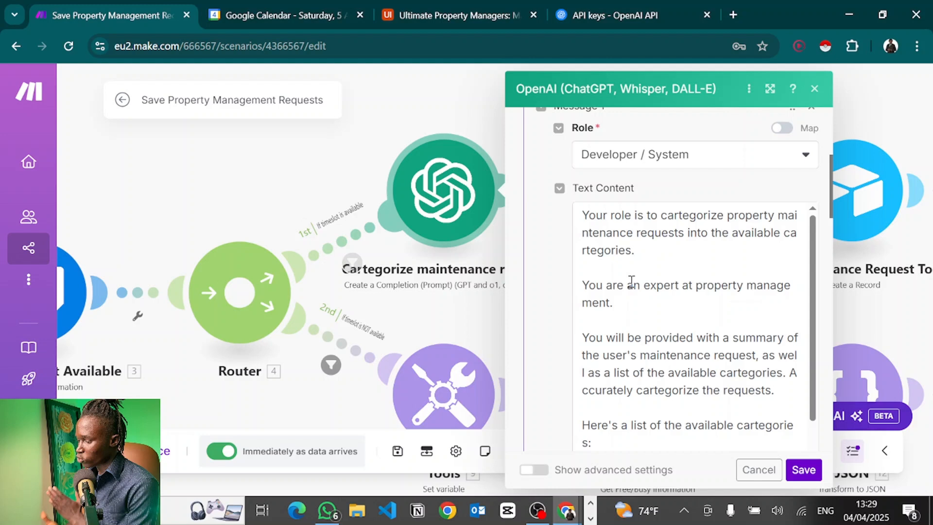
scroll(681, 337, down, 3)
scroll(681, 337, up, 1)
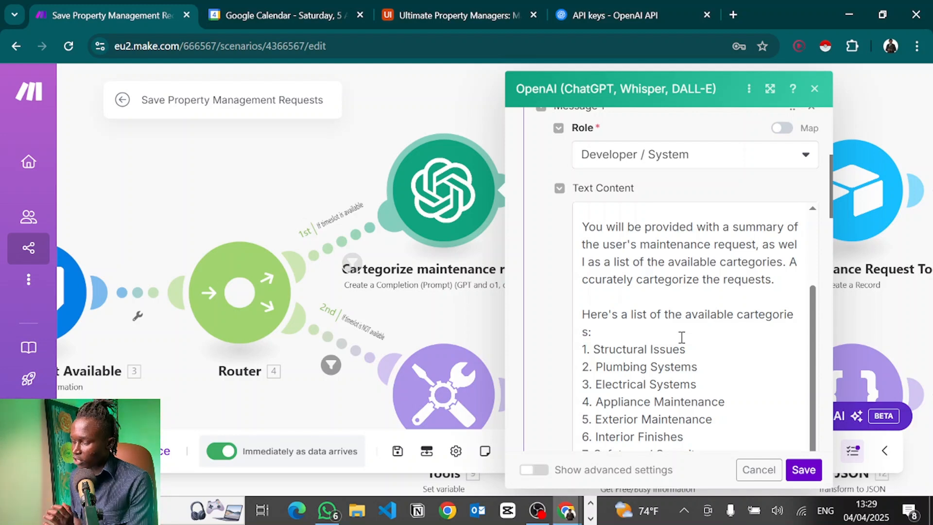
scroll(681, 337, down, 1)
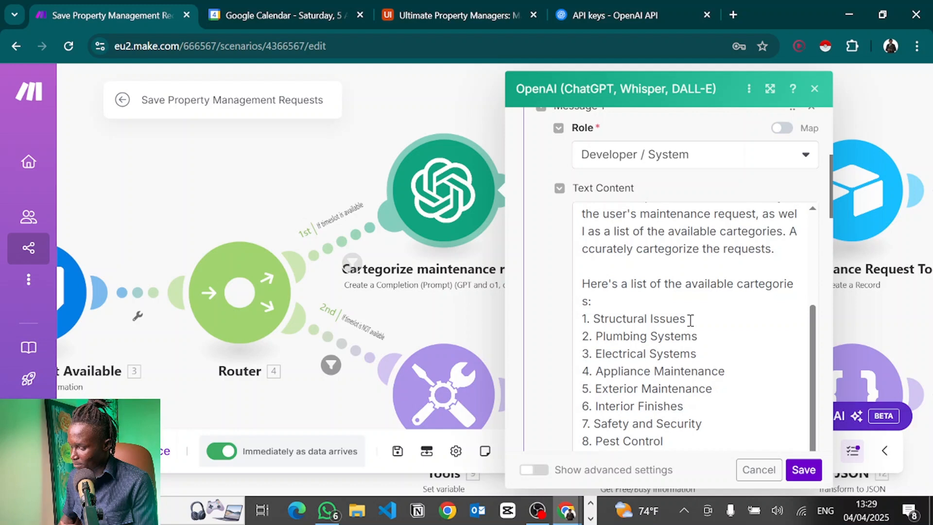
click(690, 321)
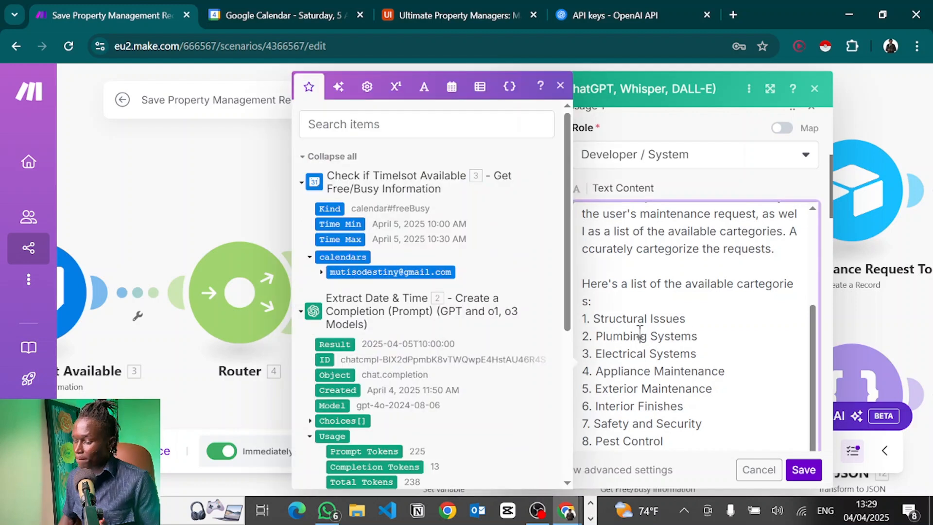
click(641, 336)
double_click(665, 353)
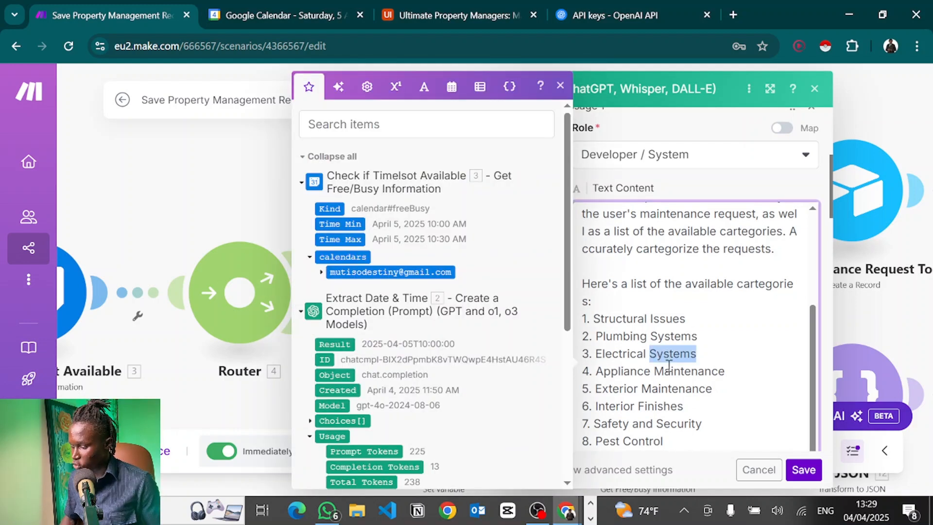
double_click(669, 367)
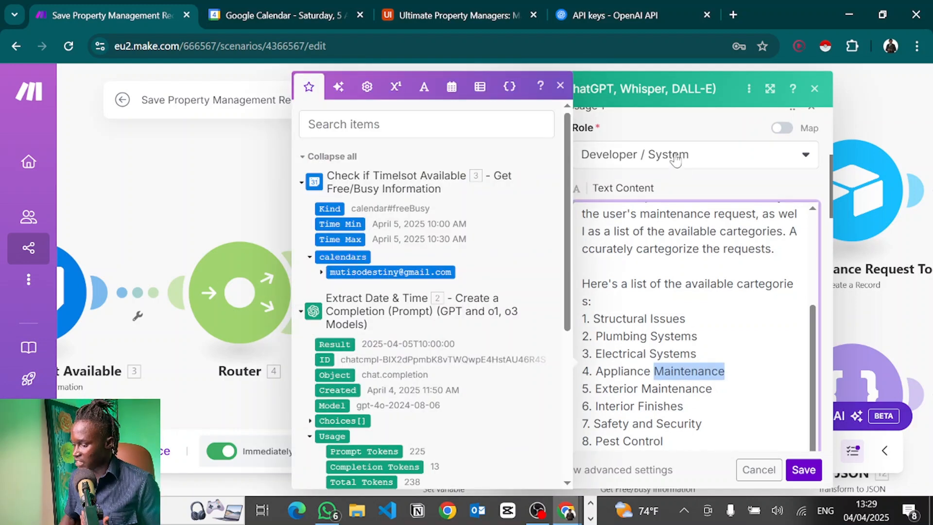
click(685, 186)
scroll(634, 305, down, 5)
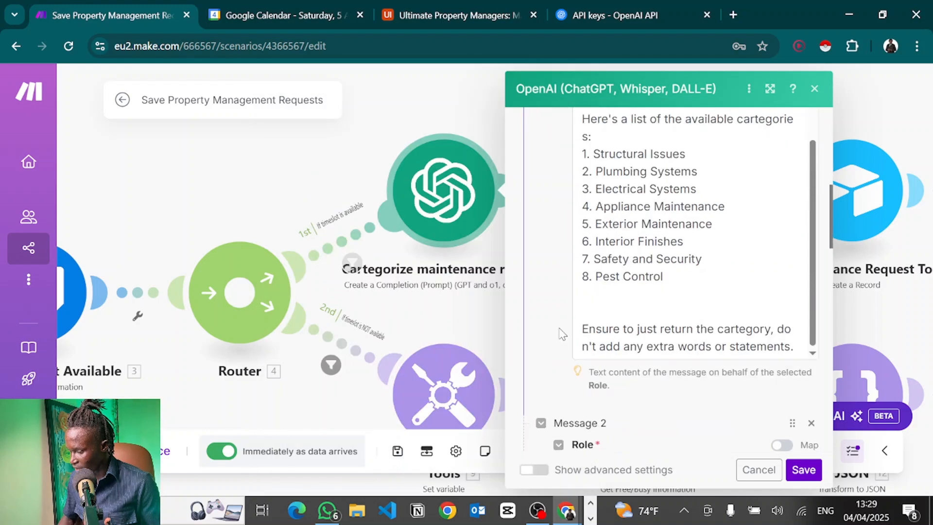
Review the example messages: a clogged-toilet request answered with 'Plumbing Systems'.
click(634, 305)
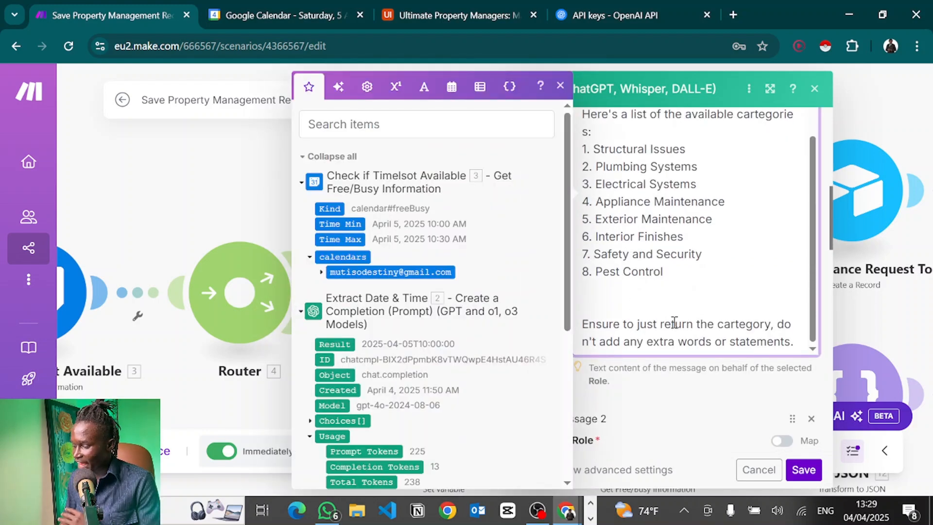
click(647, 395)
scroll(646, 395, down, 5)
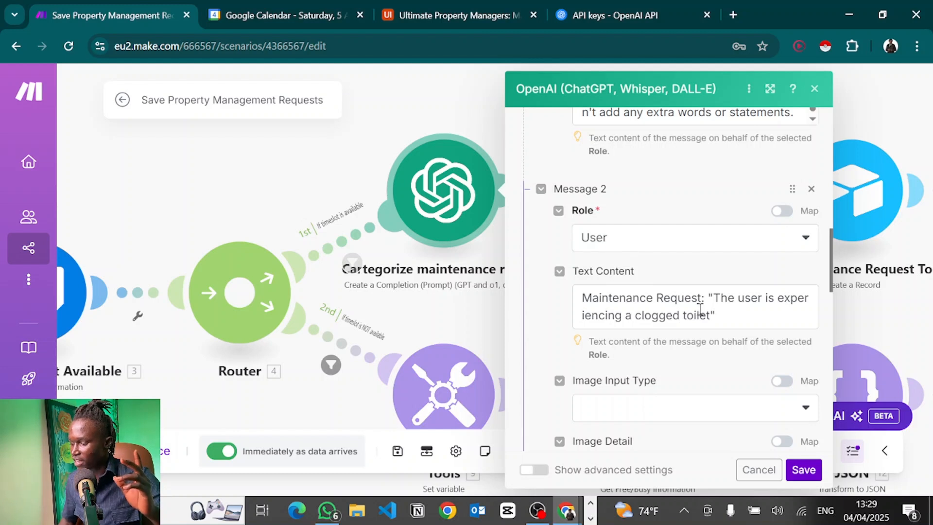
click(728, 315)
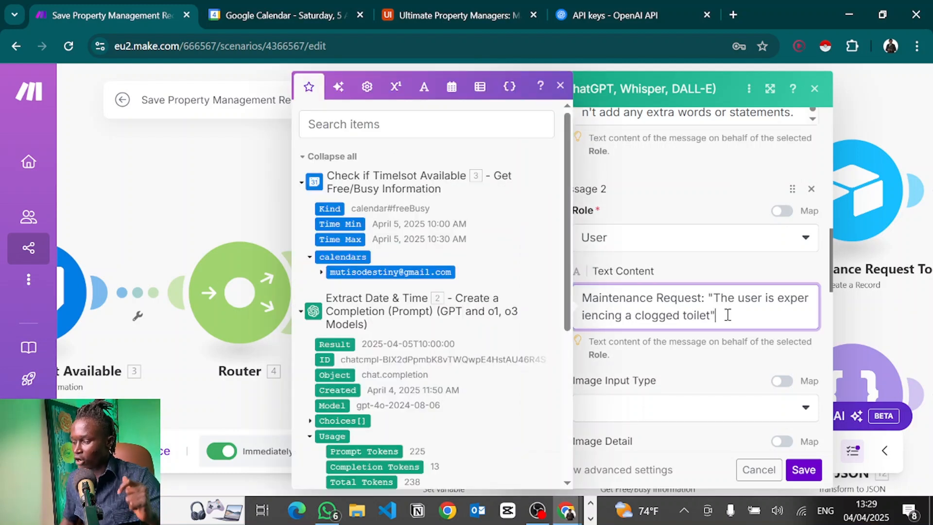
scroll(727, 315, down, 6)
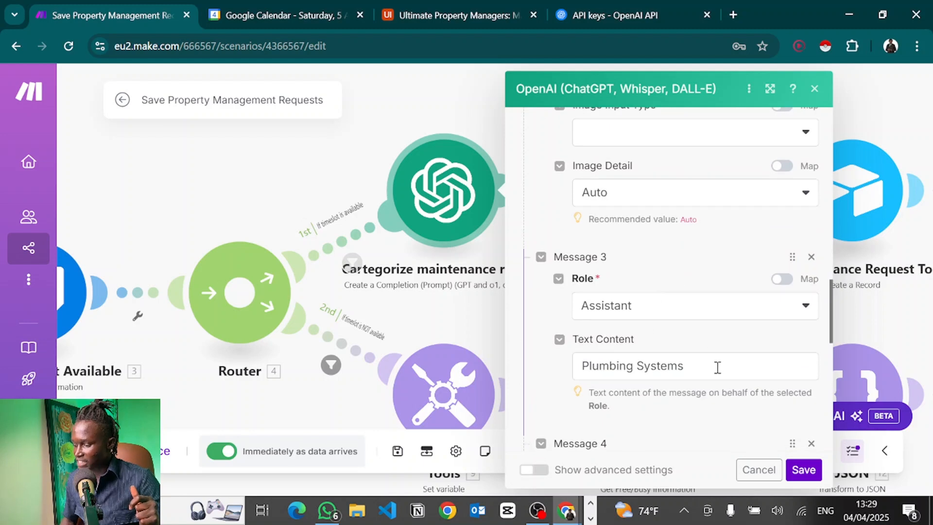
click(717, 368)
drag(690, 366, 583, 374)
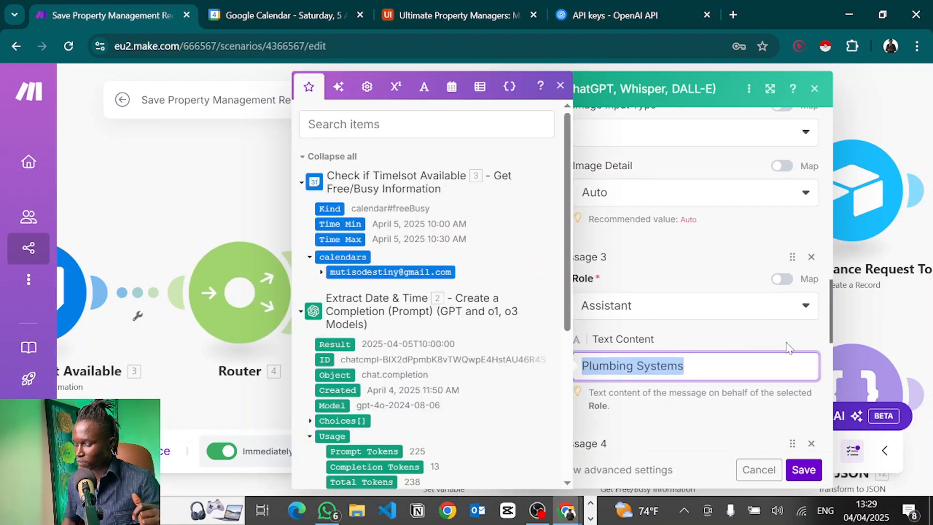
scroll(776, 345, down, 5)
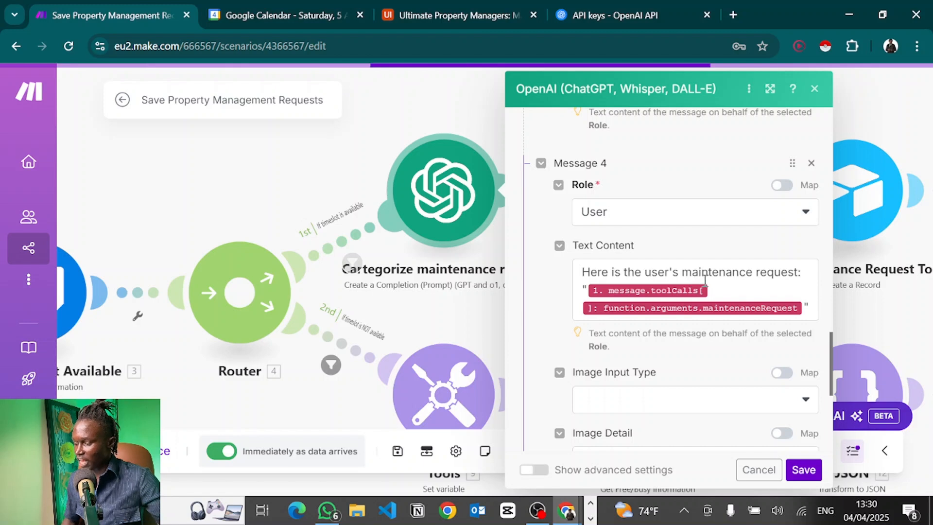
Expand Webhooks > toolCalls > function > arguments to view the request fields, then close the panel.
click(730, 293)
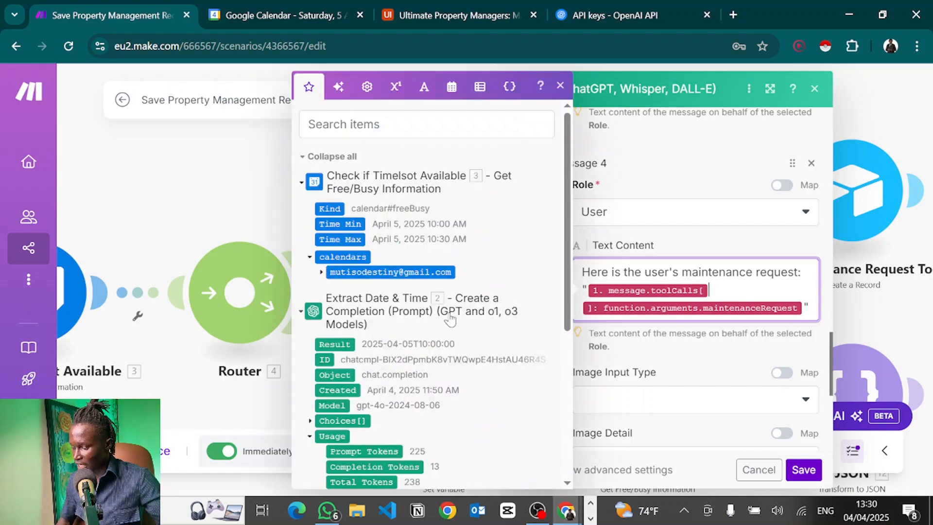
scroll(451, 318, down, 5)
click(320, 380)
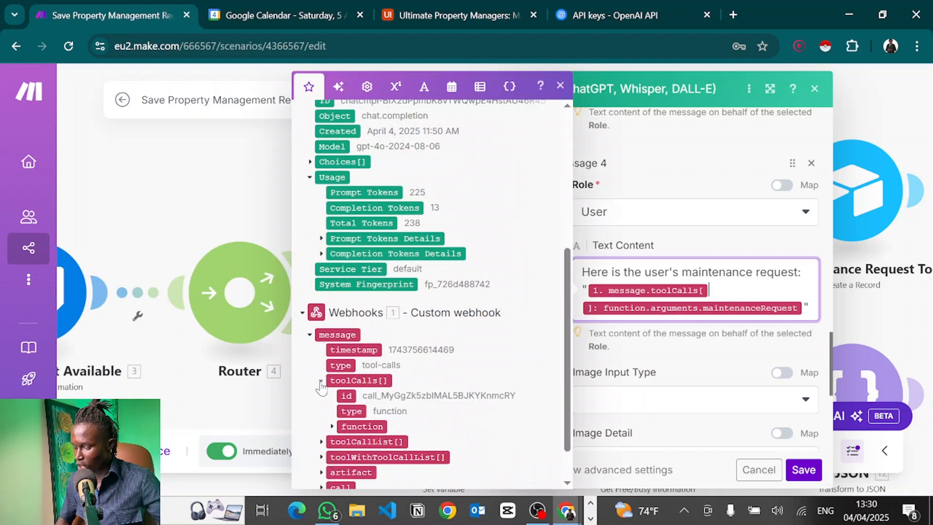
click(333, 427)
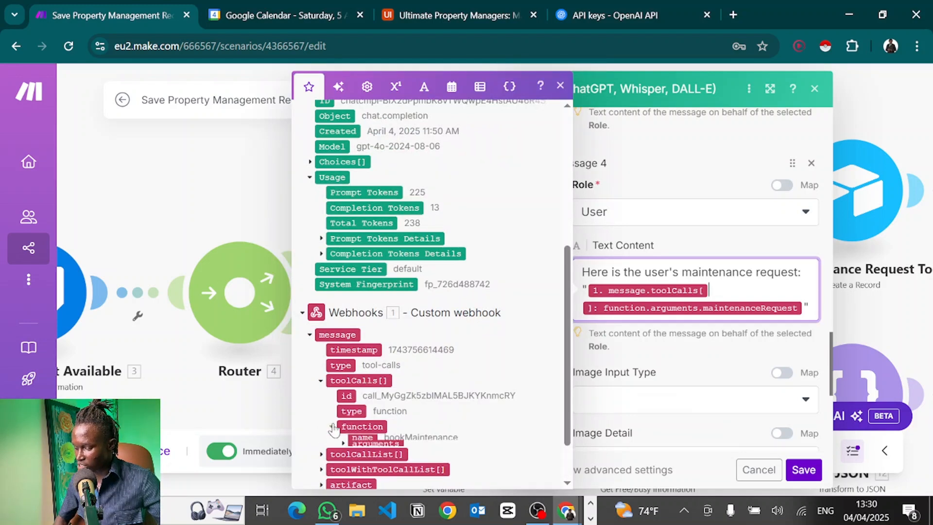
scroll(334, 430, down, 2)
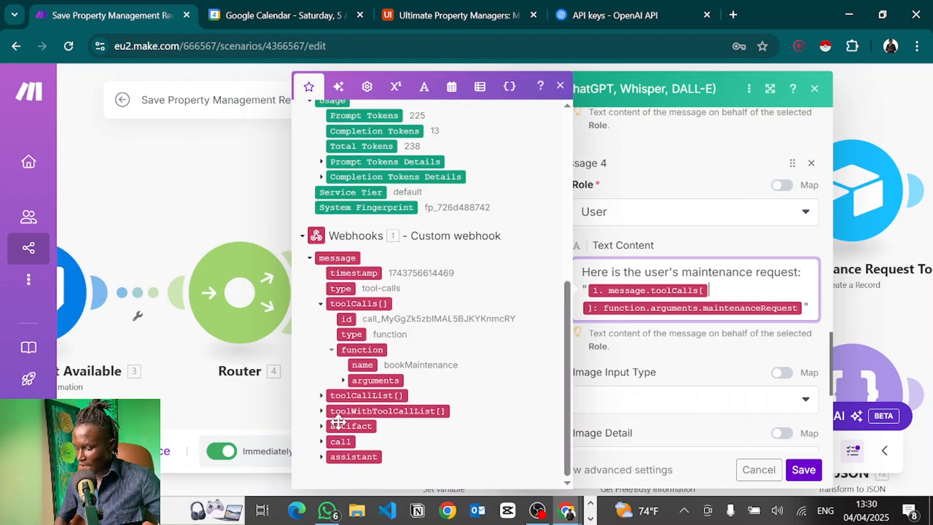
click(344, 381)
scroll(346, 382, down, 2)
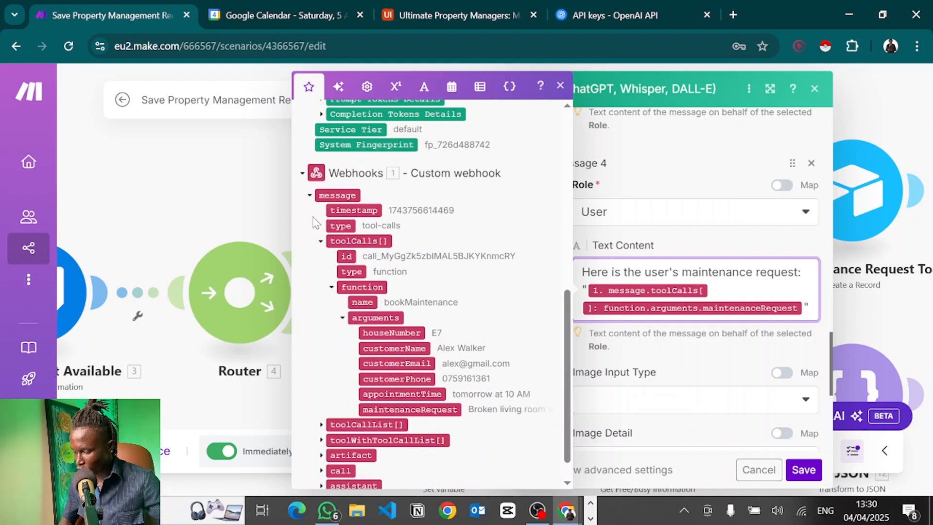
click(721, 334)
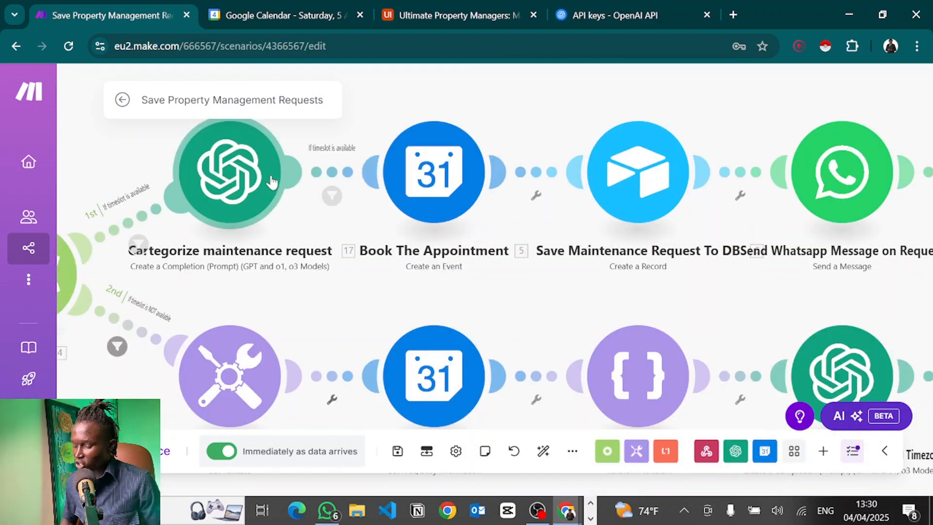
Open Book The Appointment's settings, abandoning a new Google Calendar connection to keep the existing one.
click(429, 164)
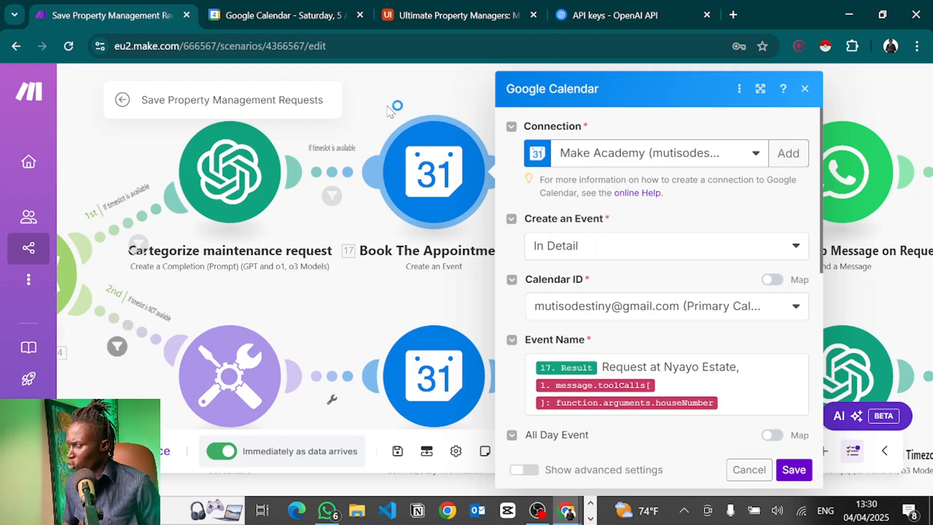
click(797, 150)
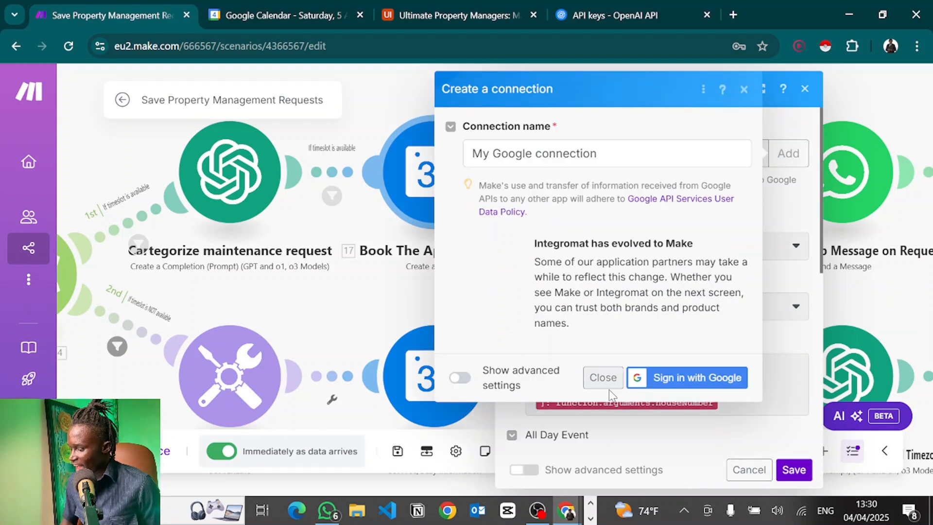
click(461, 379)
scroll(594, 322, down, 1)
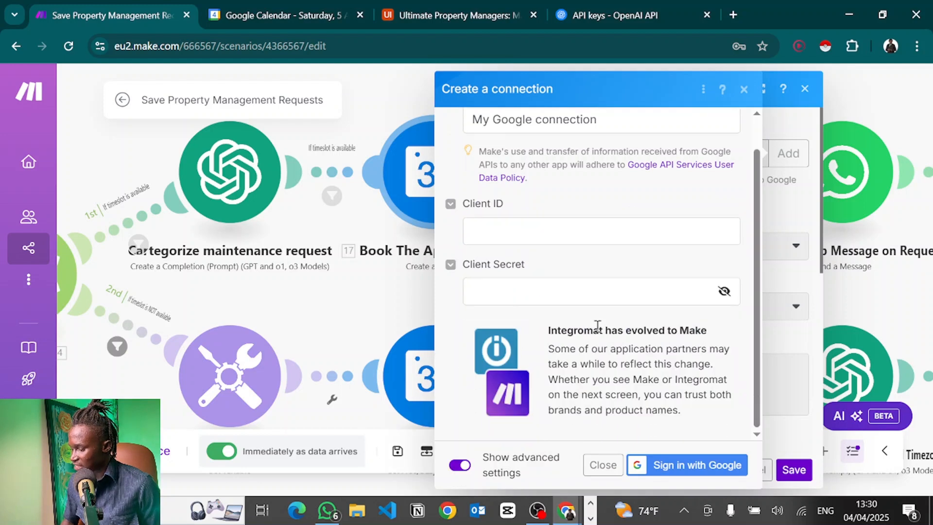
click(540, 288)
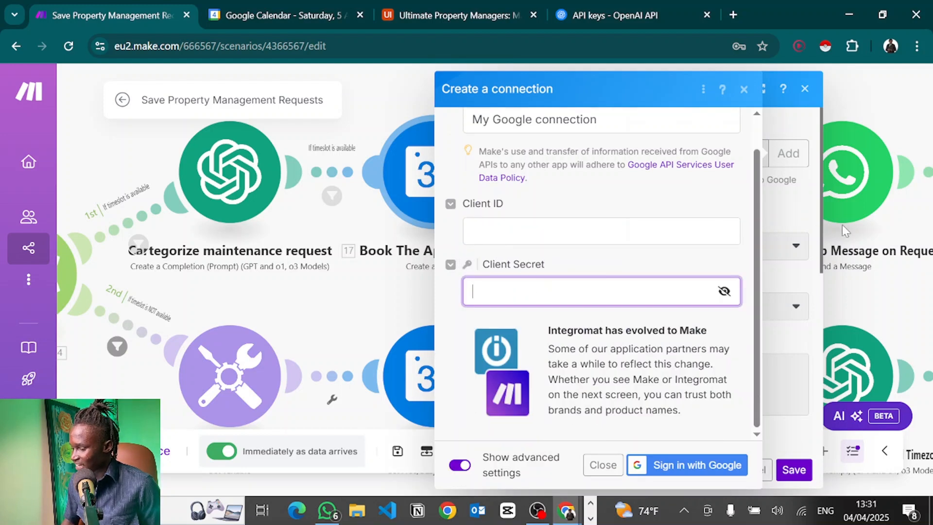
click(794, 214)
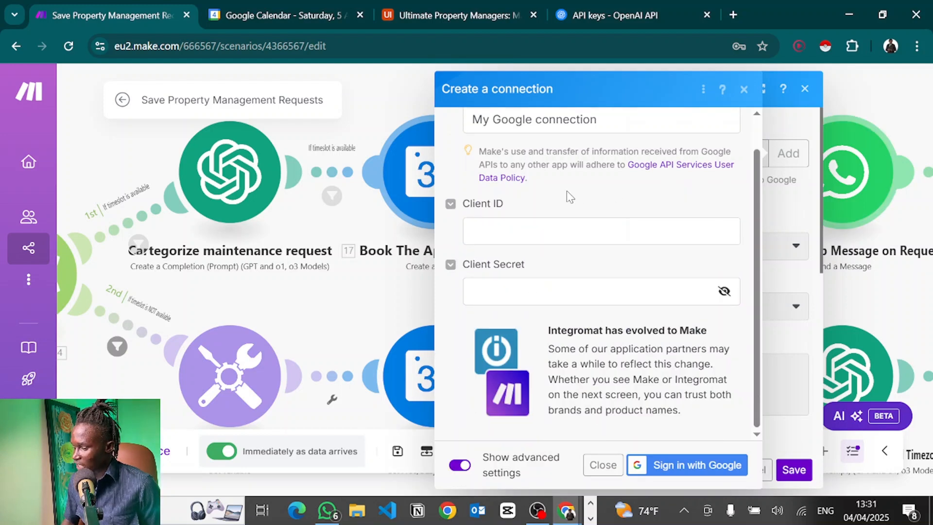
click(744, 89)
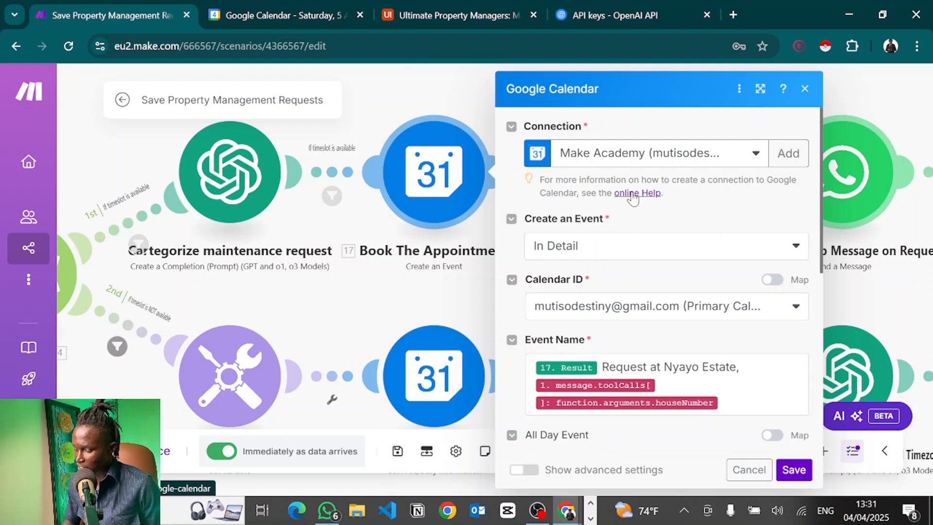
scroll(716, 199, down, 1)
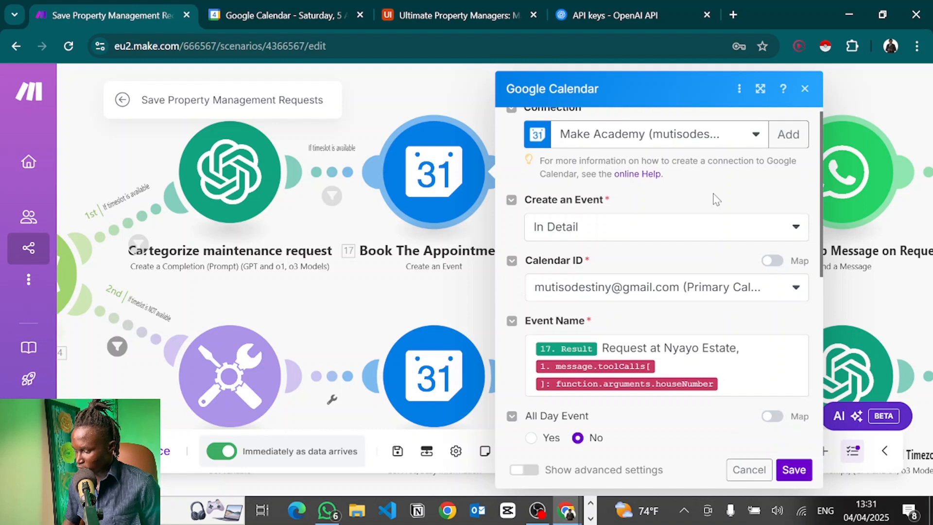
scroll(615, 263, down, 1)
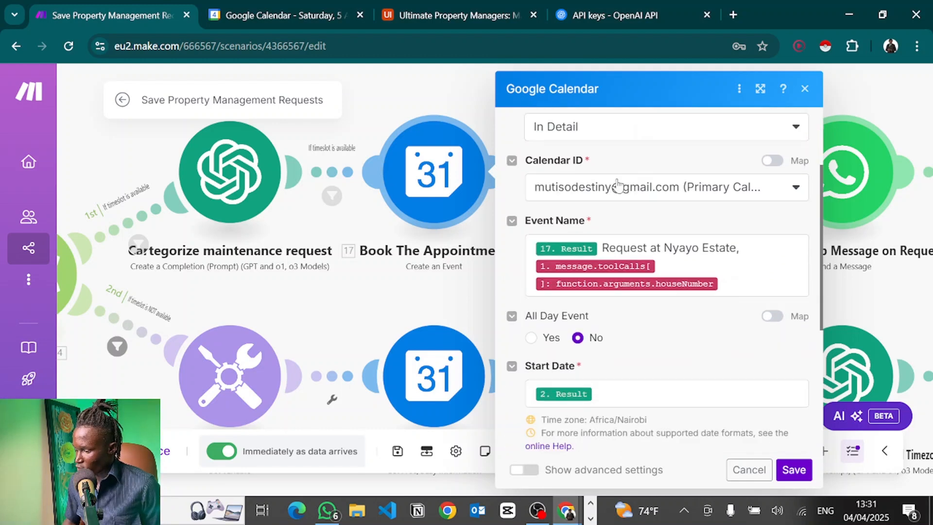
click(616, 188)
click(612, 166)
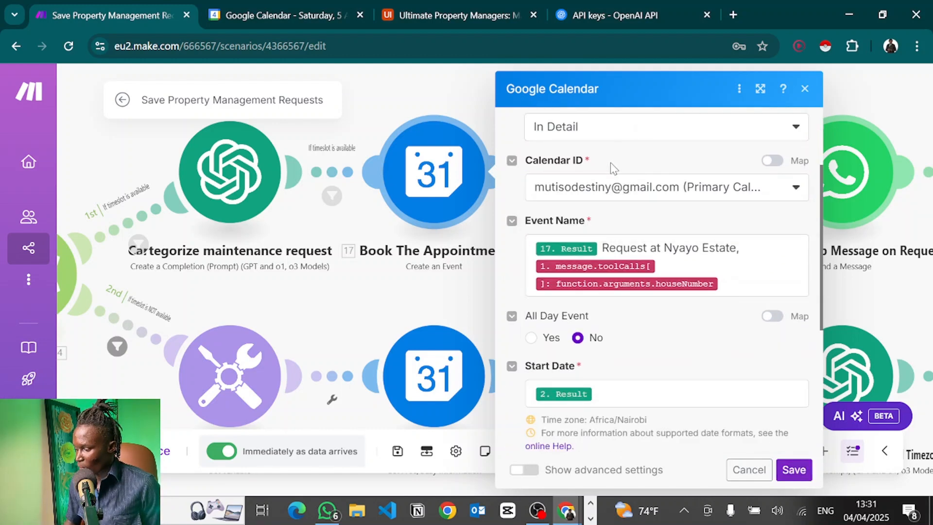
click(773, 161)
click(774, 164)
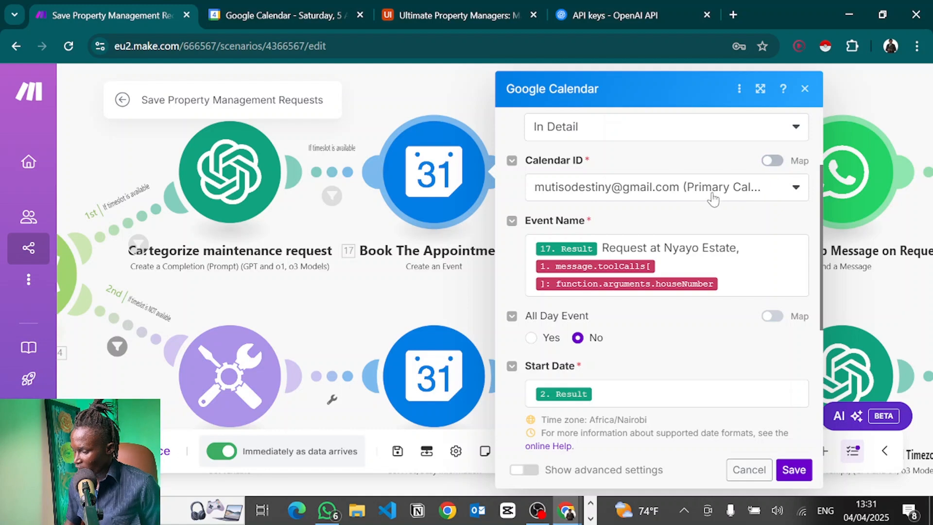
click(773, 277)
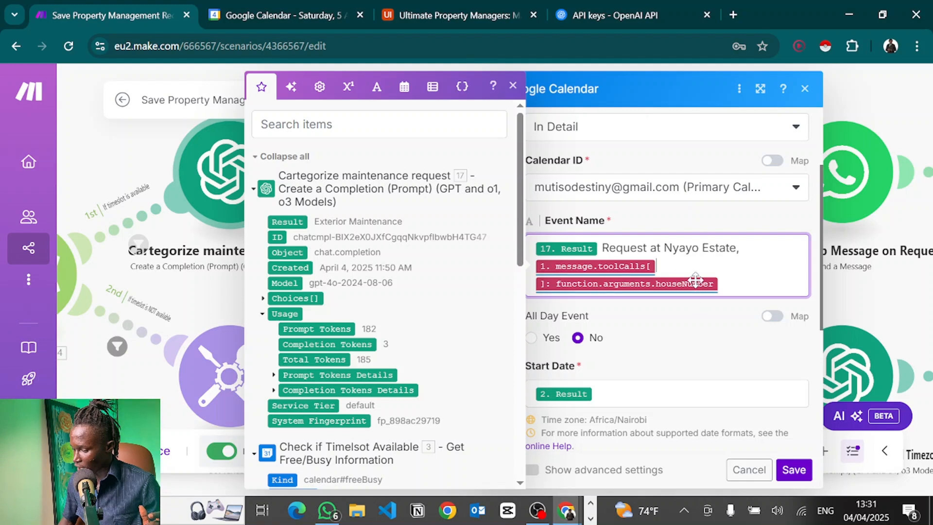
click(757, 262)
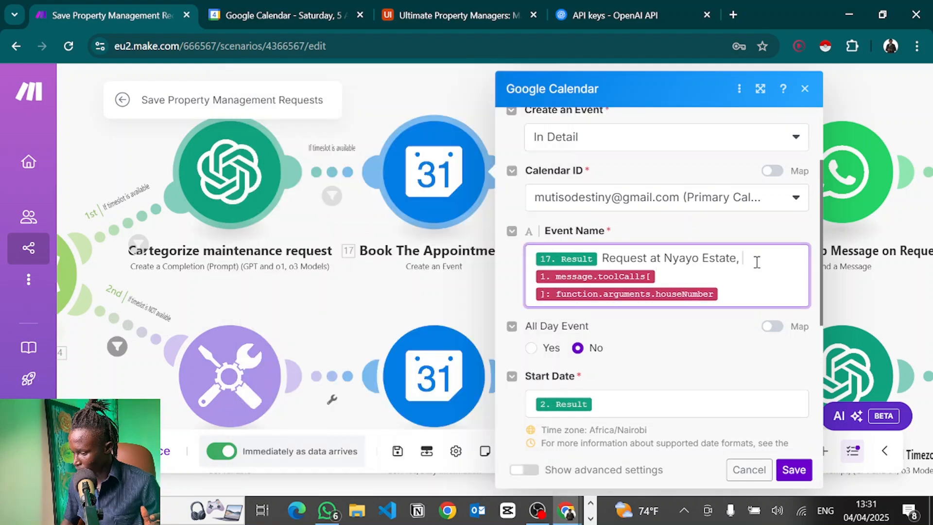
click(765, 278)
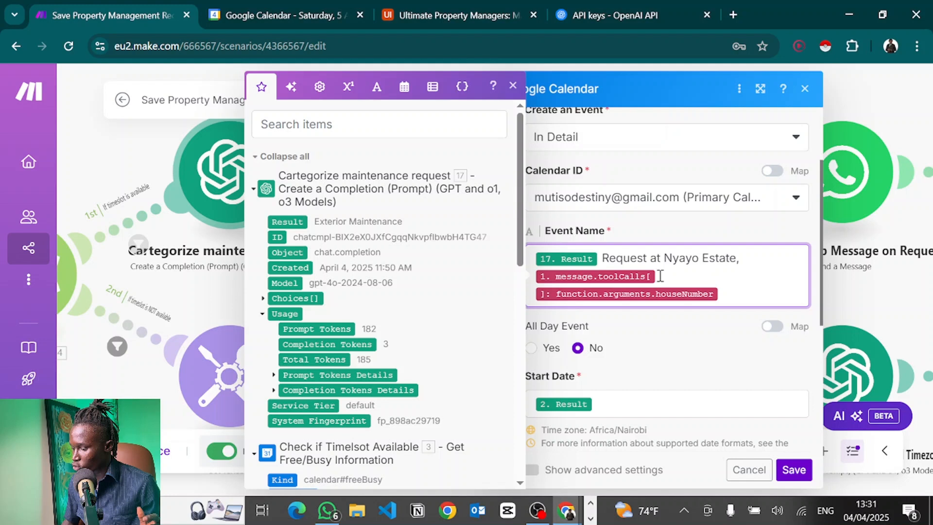
scroll(758, 272, down, 3)
click(637, 242)
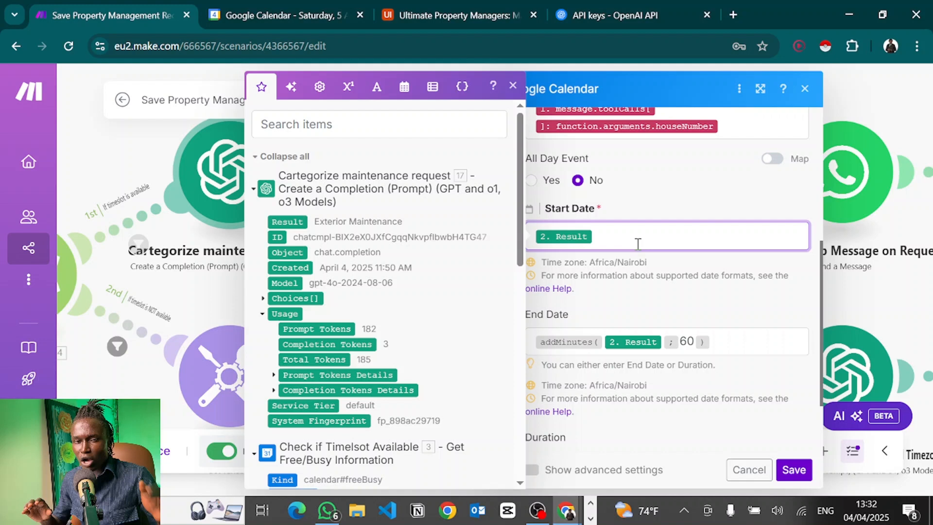
Enter 60 as the event duration, close the calendar settings, and pan to the Airtable module.
click(681, 346)
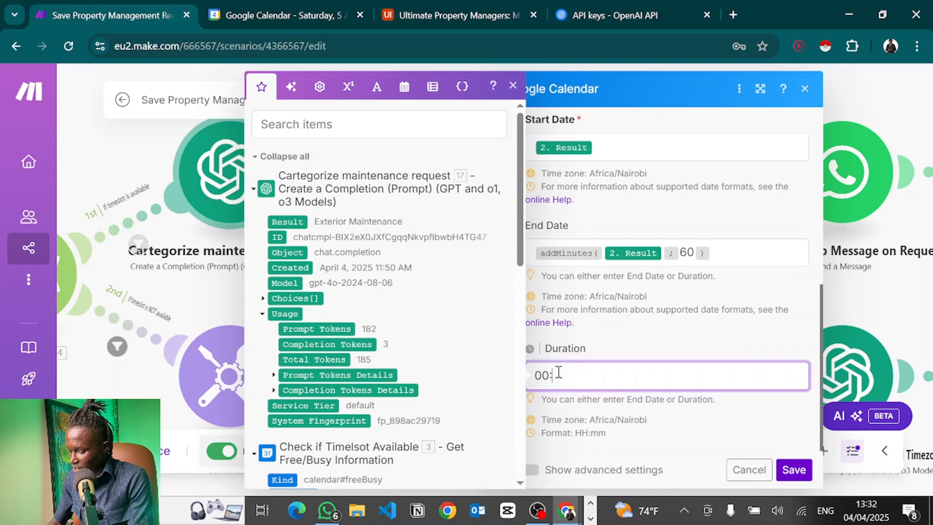
text(60)
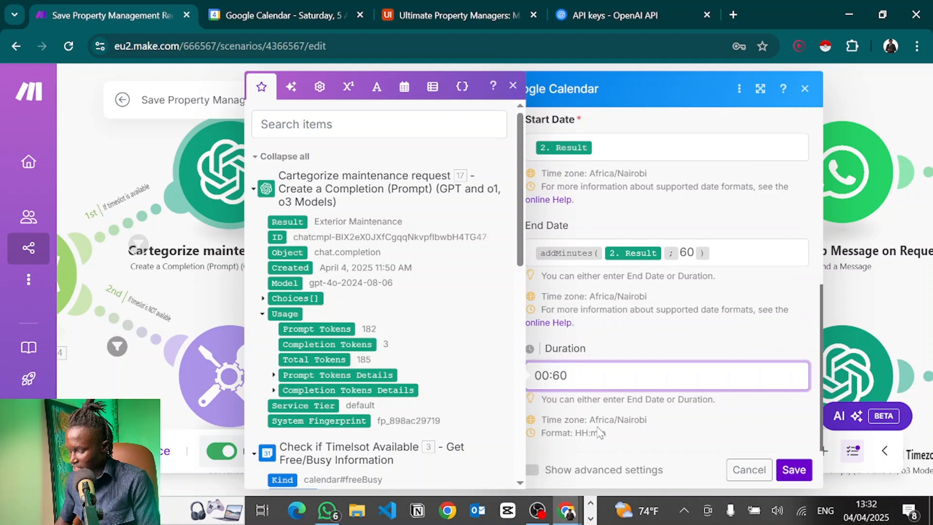
drag(599, 431, 597, 440)
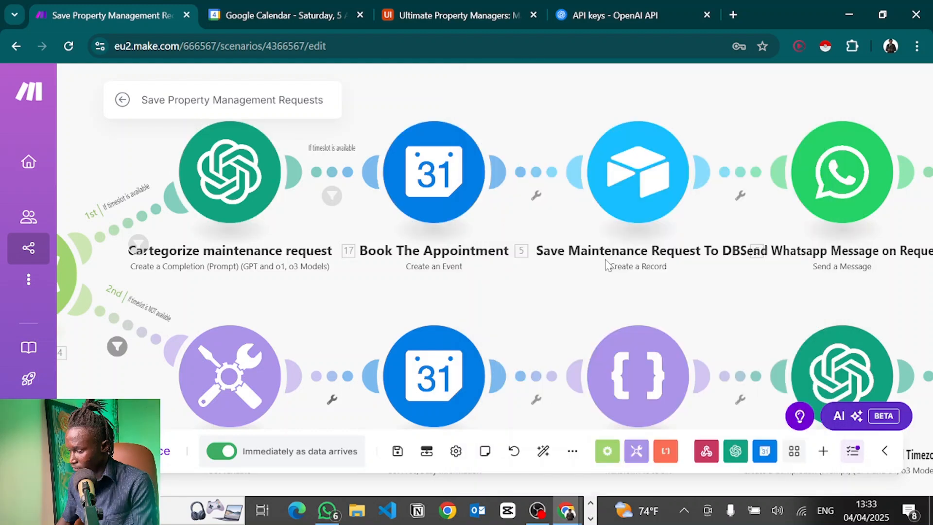
drag(605, 264, 491, 275)
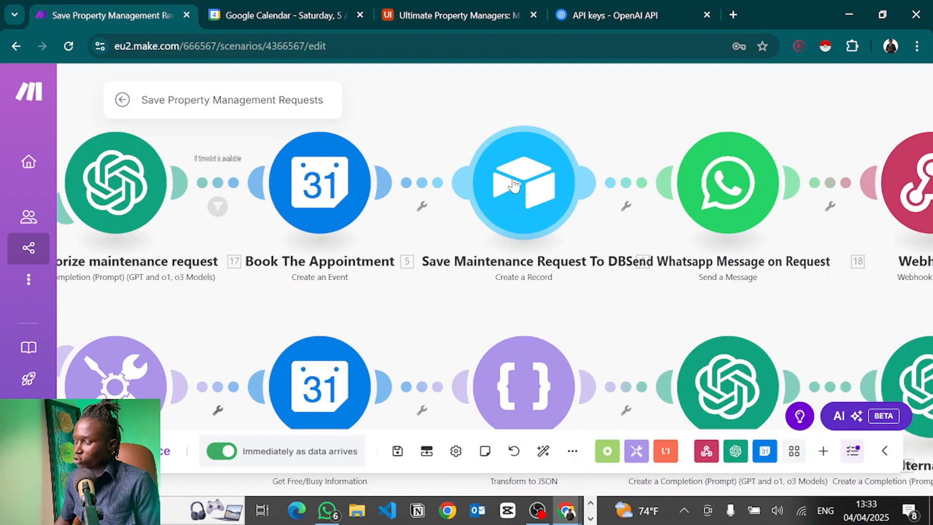
Switch to the Ultimate Property Managers base showing the Maintenance Requests Nyayo Estate table.
click(467, 15)
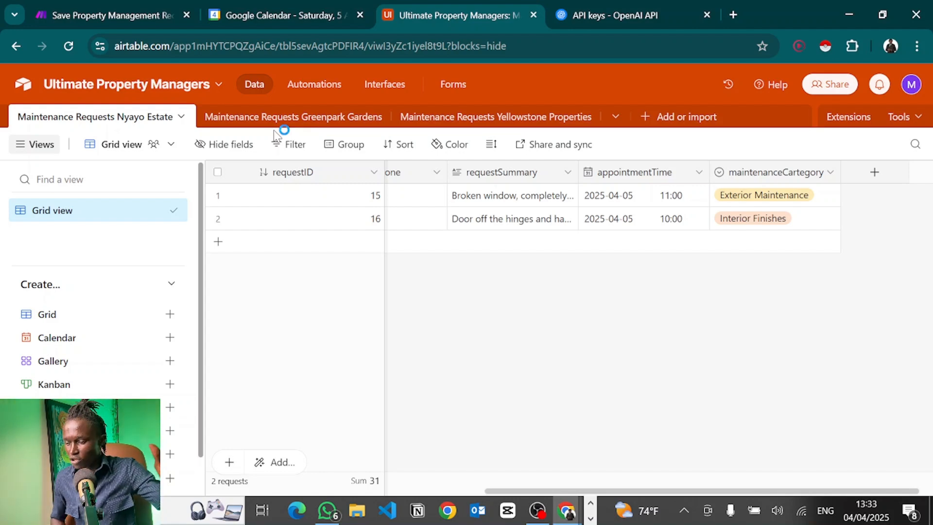
Browse the Greenpark Gardens, Yellowstone Properties and Nyayo Estate request tables.
click(245, 124)
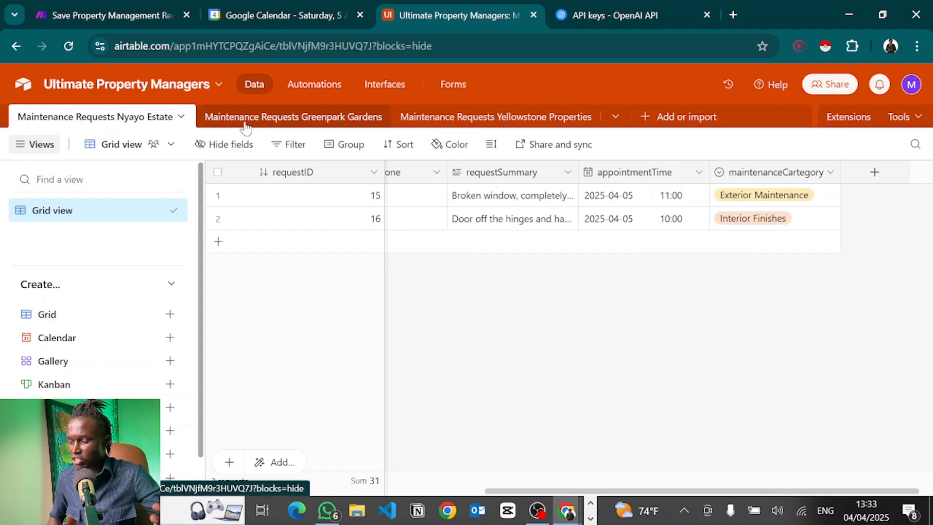
click(448, 129)
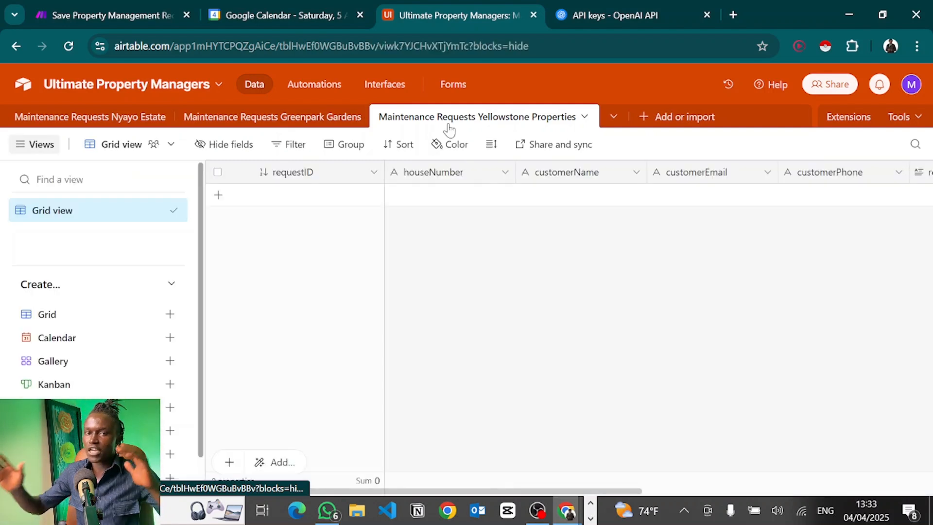
click(95, 121)
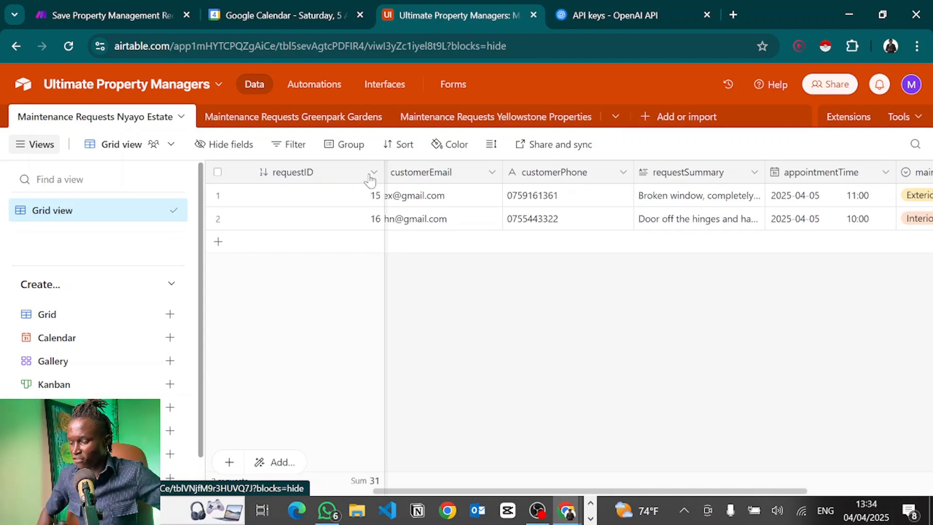
scroll(470, 287, left, 5)
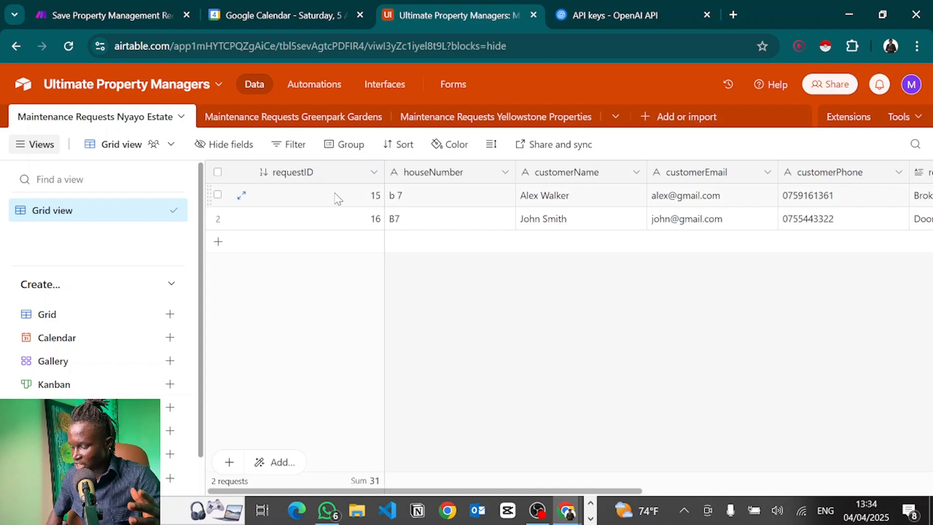
scroll(483, 213, right, 3)
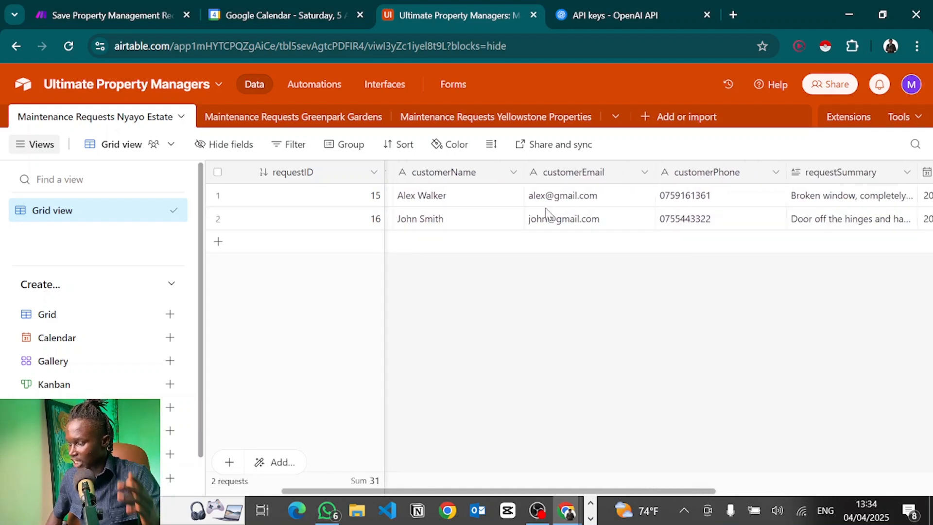
scroll(583, 214, right, 3)
scroll(637, 215, left, 6)
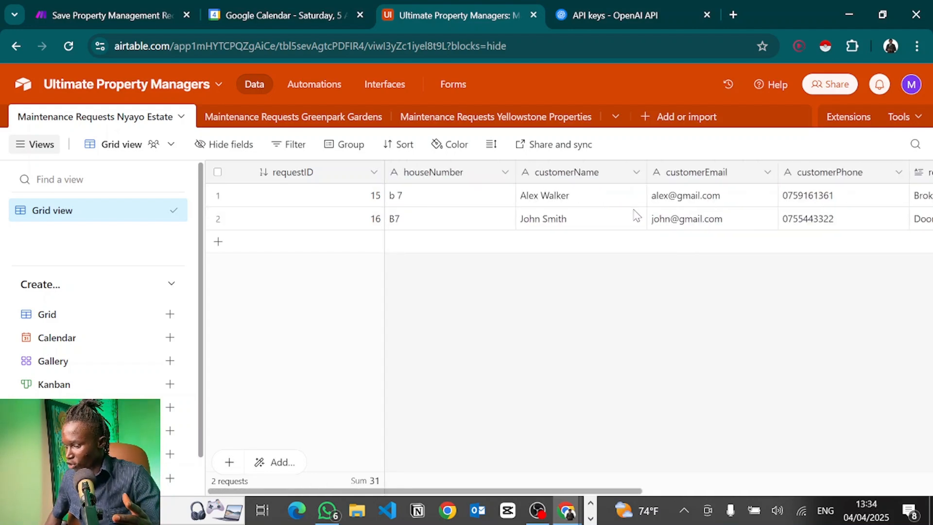
scroll(627, 190, right, 2)
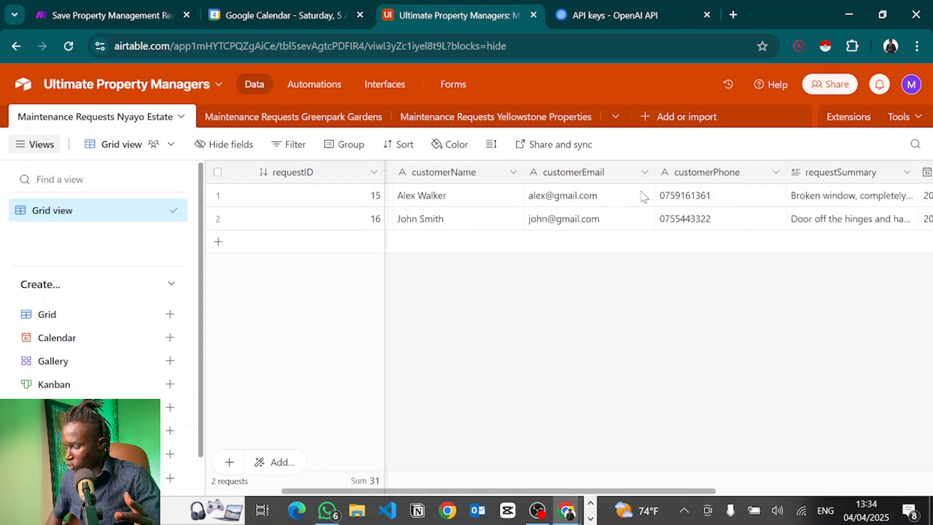
Check the field types of customerPhone, requestSummary and appointmentTime's date-time format.
double_click(685, 172)
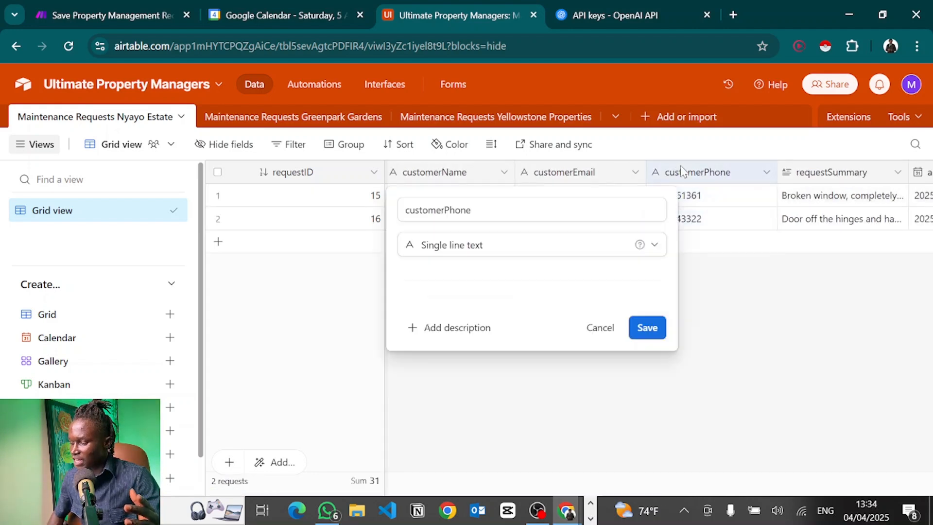
click(797, 328)
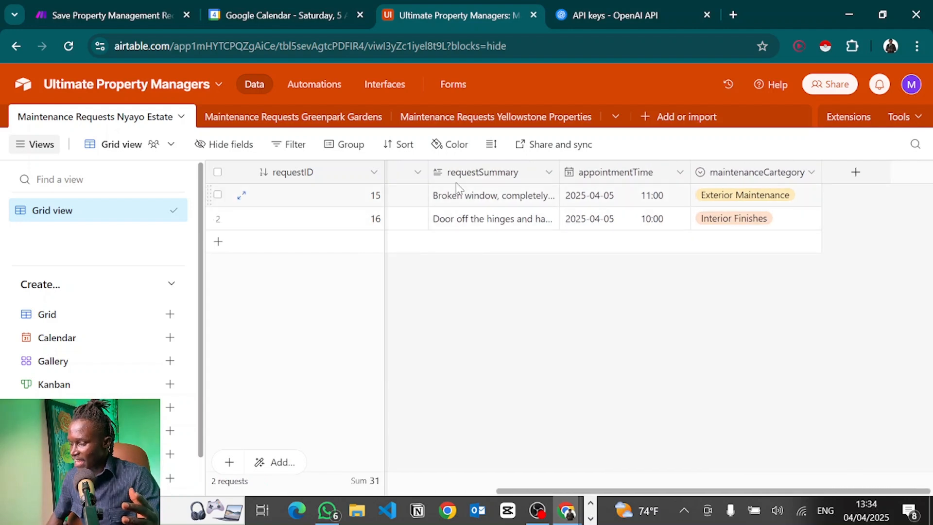
double_click(457, 180)
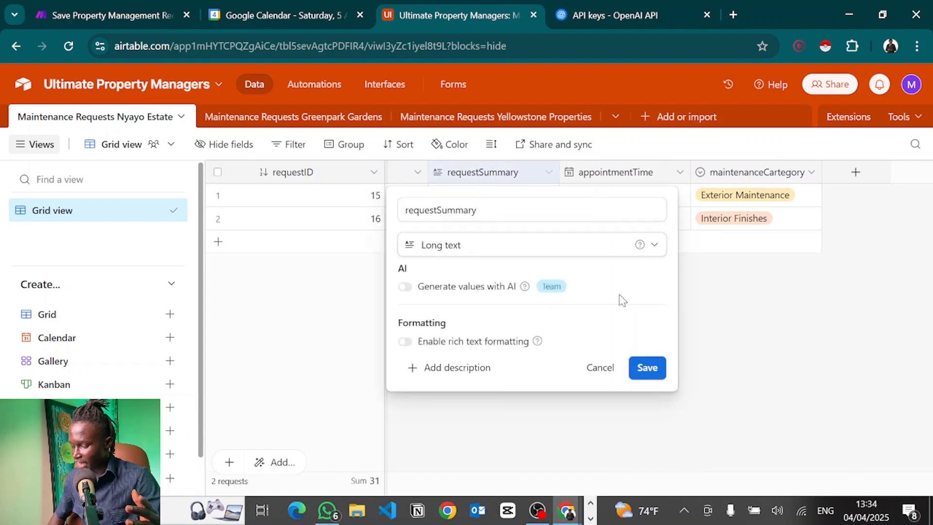
click(762, 346)
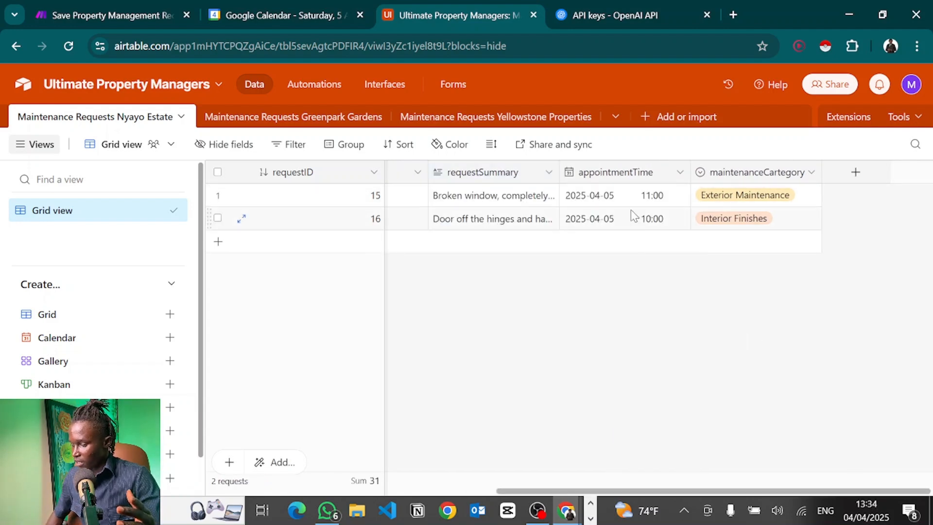
click(607, 174)
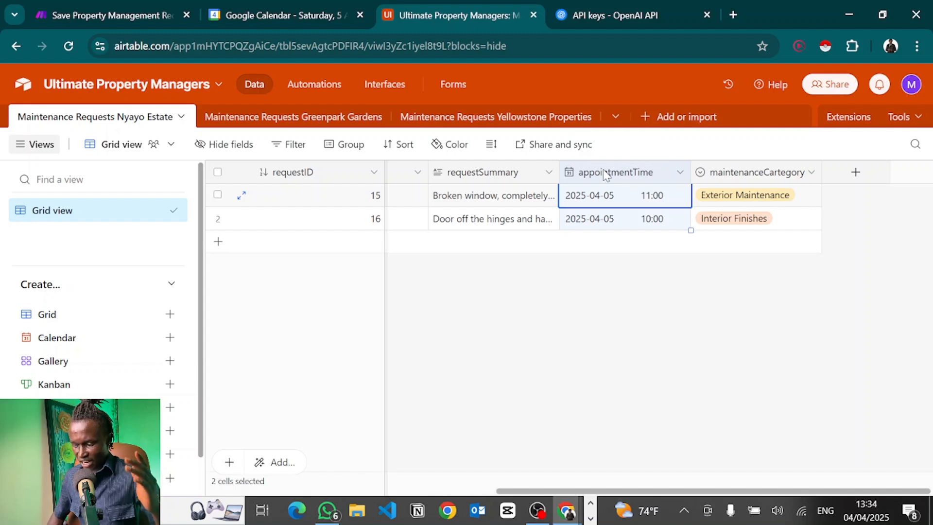
double_click(607, 174)
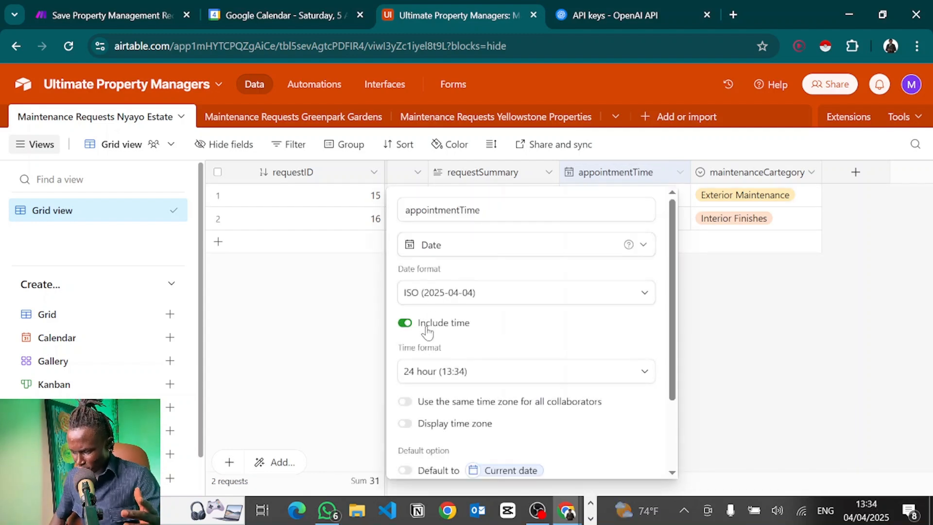
scroll(427, 333, down, 2)
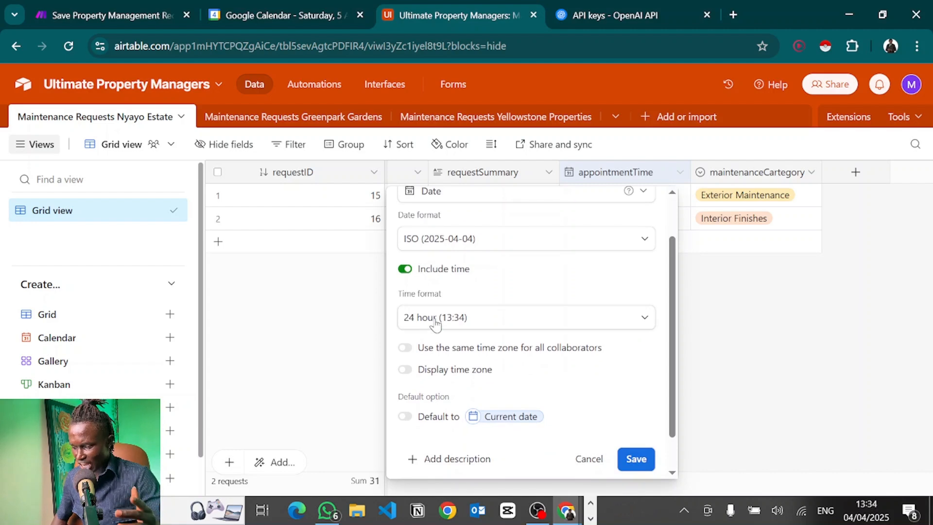
click(805, 383)
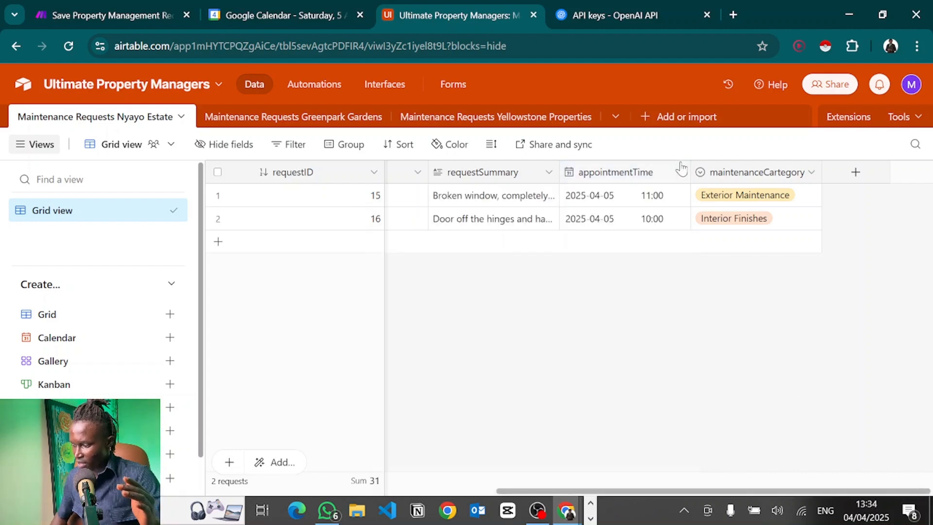
Review the maintenanceCartegory field's category options.
click(732, 178)
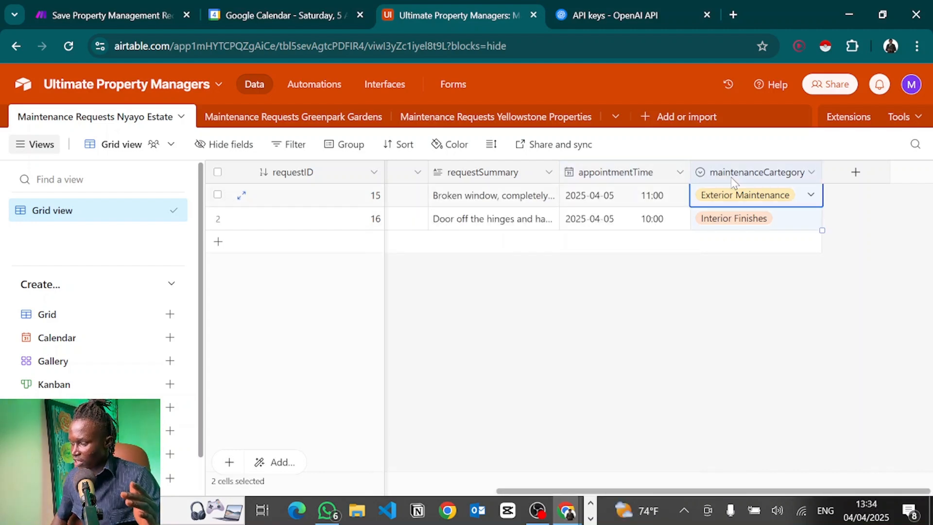
double_click(734, 180)
scroll(442, 271, down, 3)
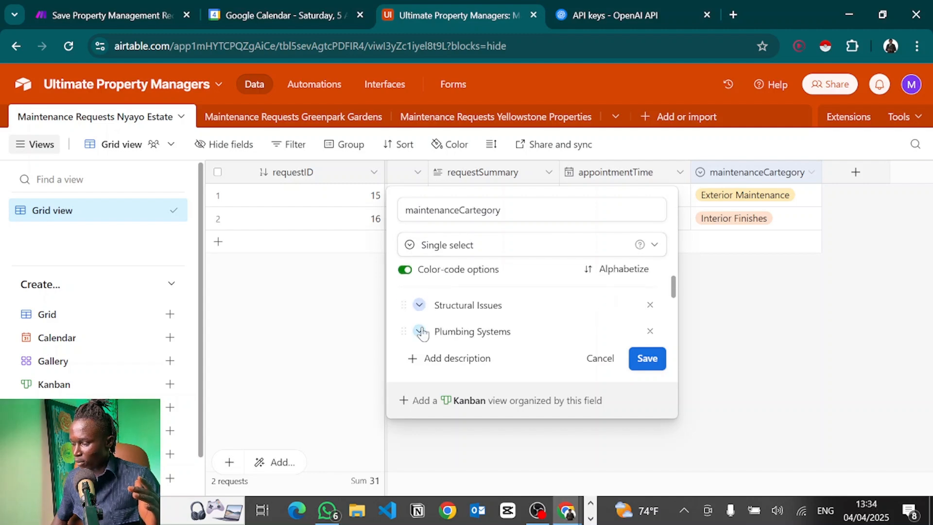
scroll(422, 334, down, 8)
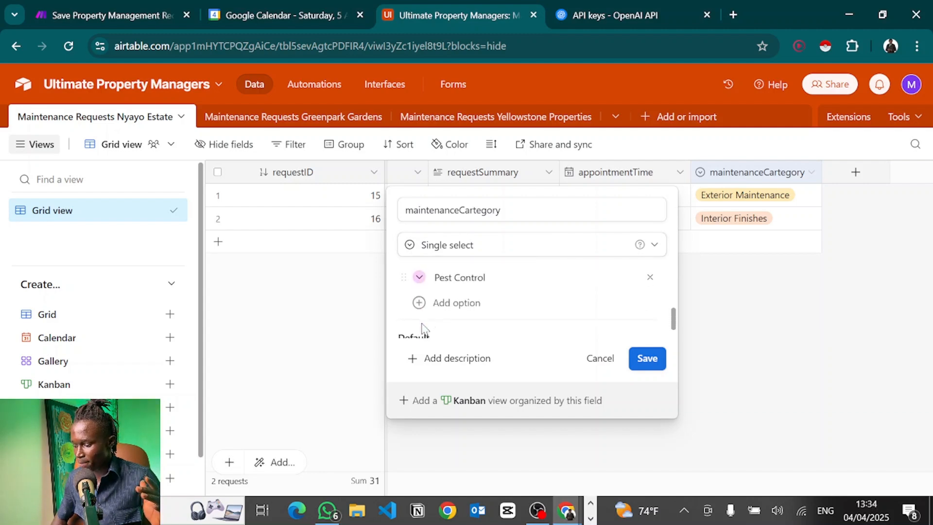
scroll(422, 329, down, 1)
scroll(422, 329, up, 5)
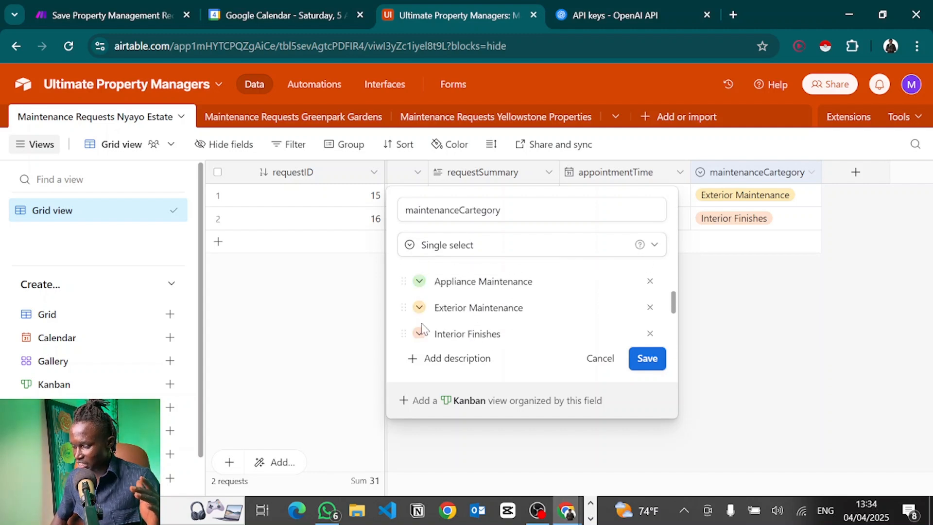
scroll(422, 329, up, 3)
scroll(423, 329, up, 1)
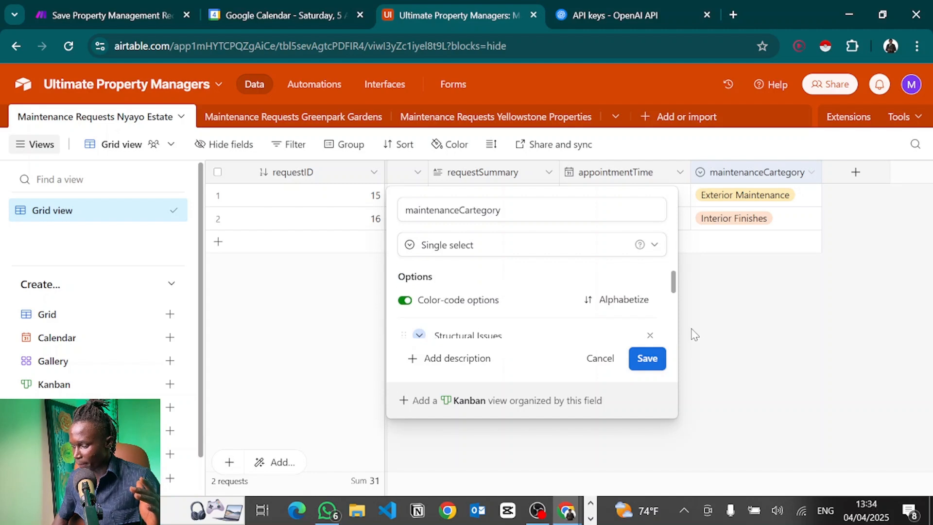
click(751, 315)
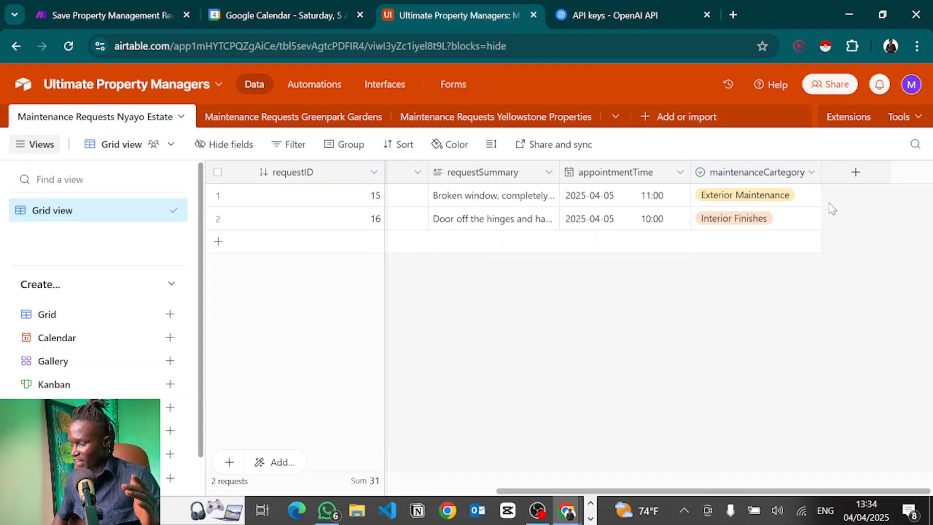
click(911, 84)
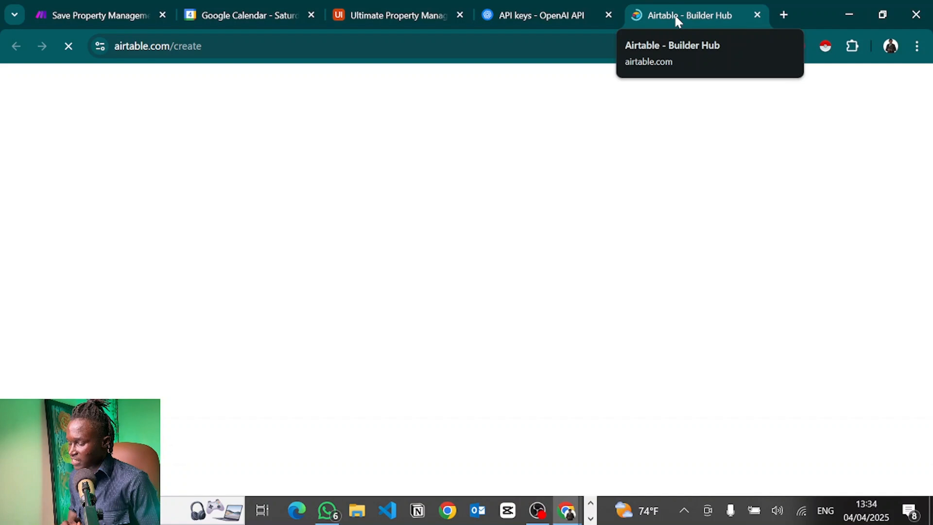
Start a token named 'realtor' with data.records and data.recordComments read and write scopes.
click(827, 161)
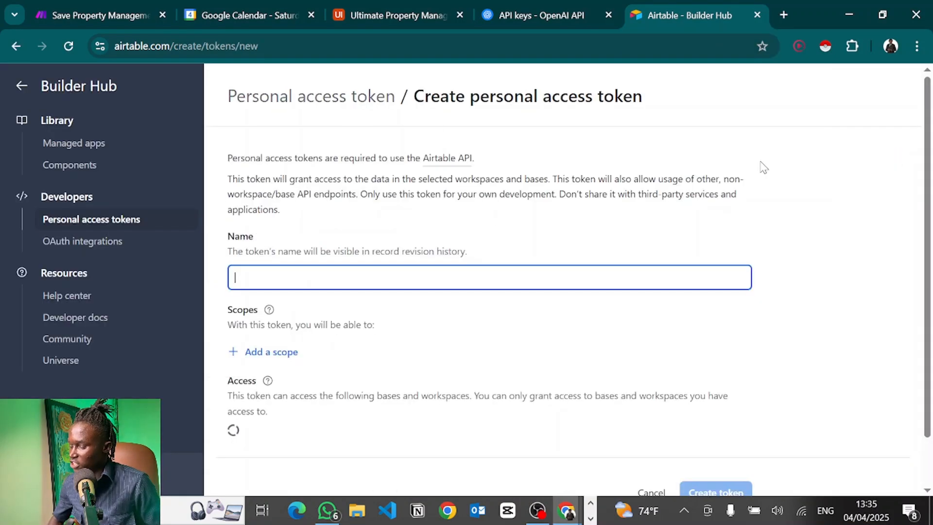
text(realtor)
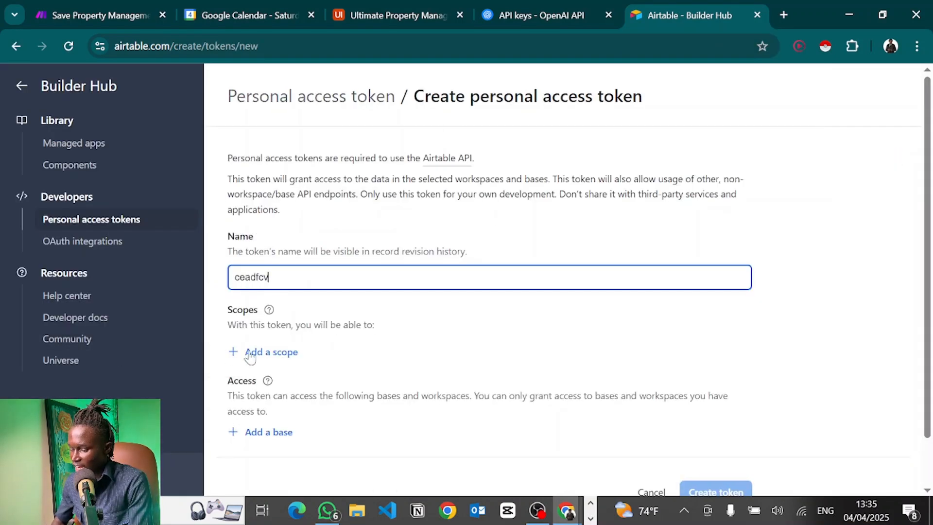
click(250, 353)
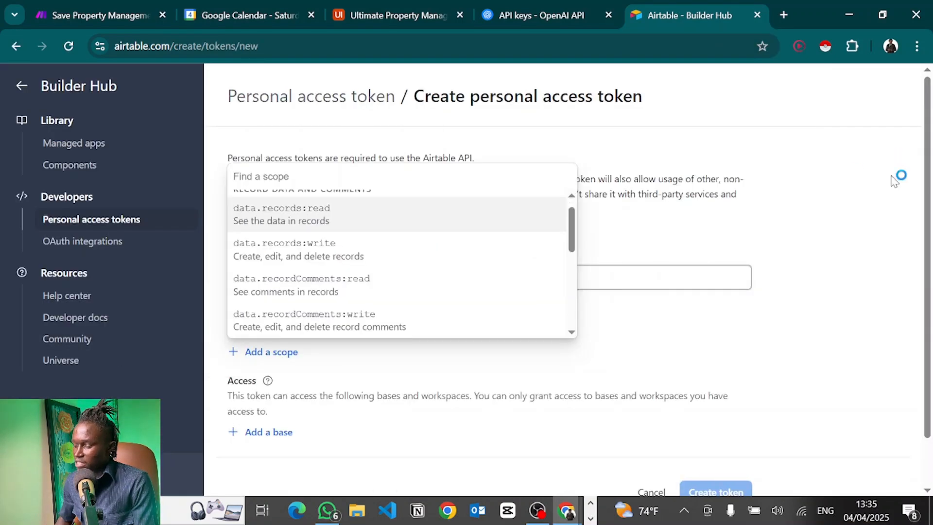
click(925, 190)
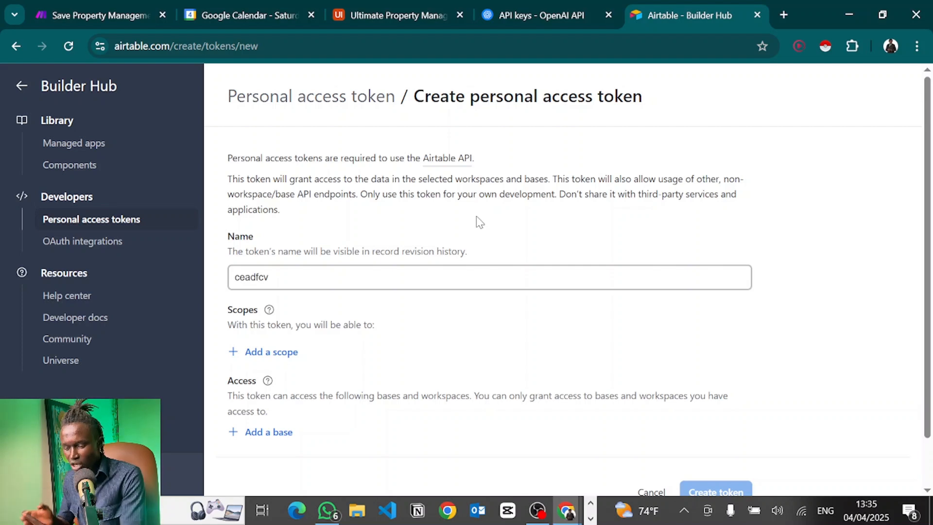
click(274, 359)
scroll(277, 234, up, 1)
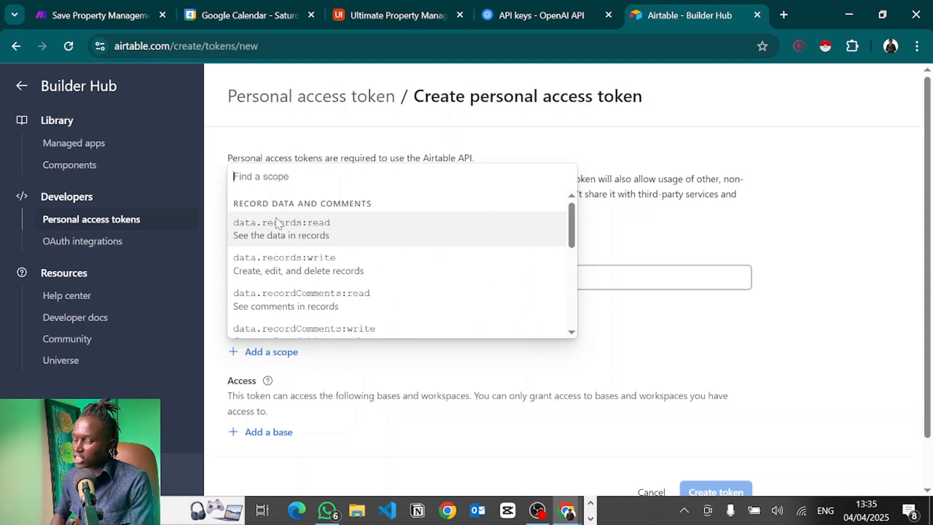
click(278, 248)
scroll(292, 292, down, 1)
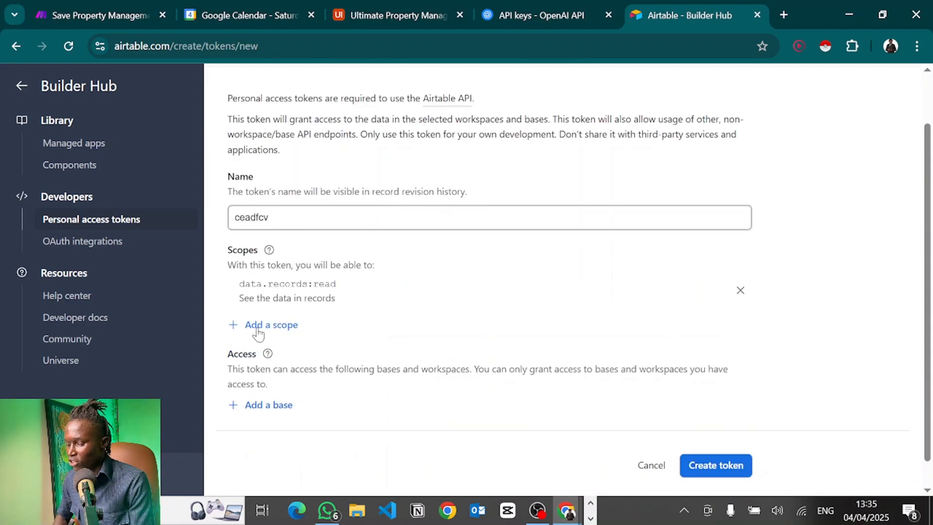
click(258, 332)
click(311, 207)
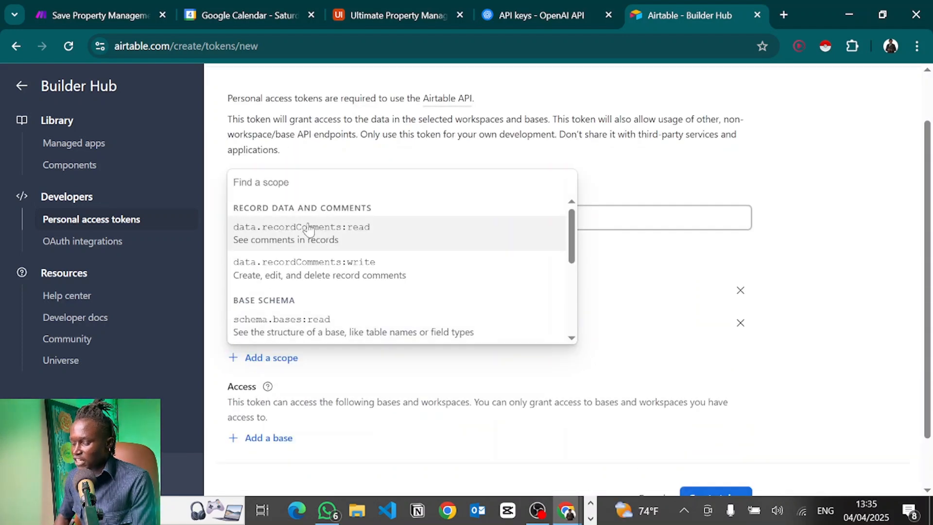
click(306, 231)
scroll(267, 367, down, 1)
click(250, 336)
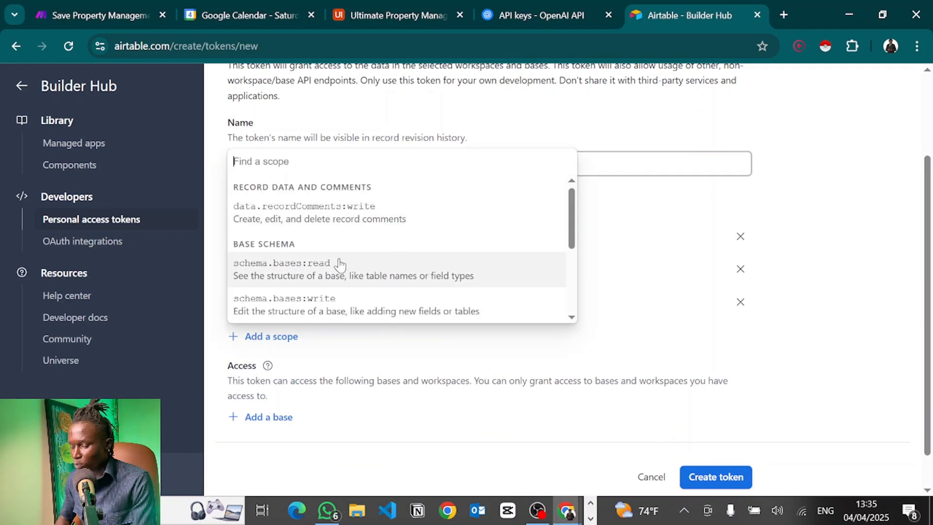
click(312, 224)
Add schema.bases read/write, webhook:manage, block:manage and user.email:read scopes.
click(247, 370)
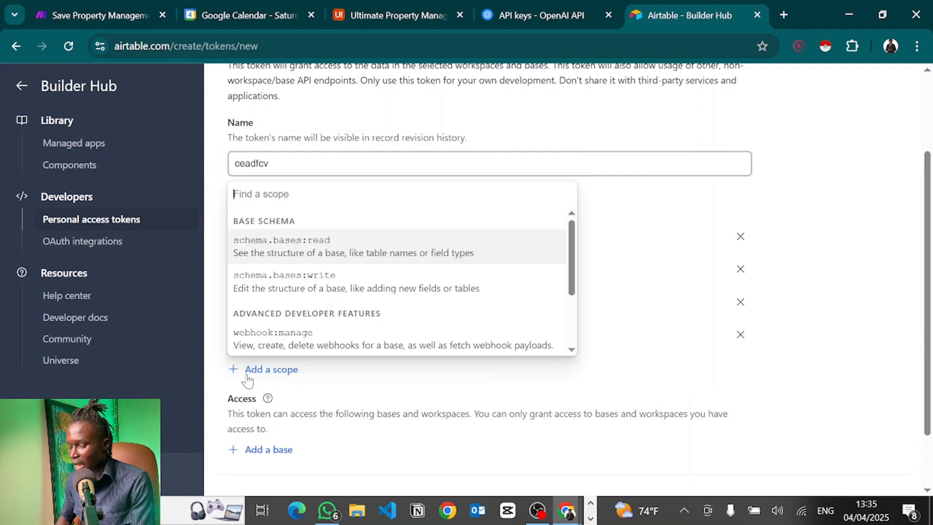
click(323, 239)
scroll(267, 325, down, 2)
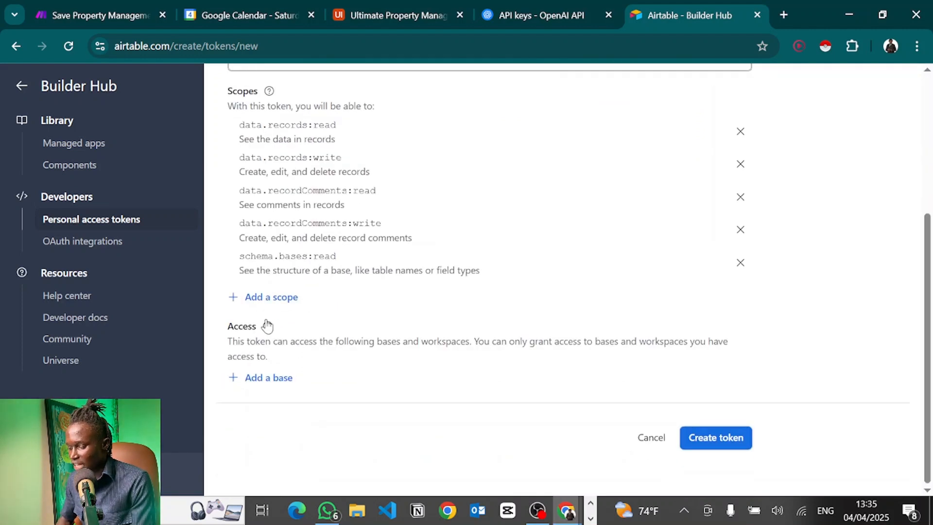
click(250, 295)
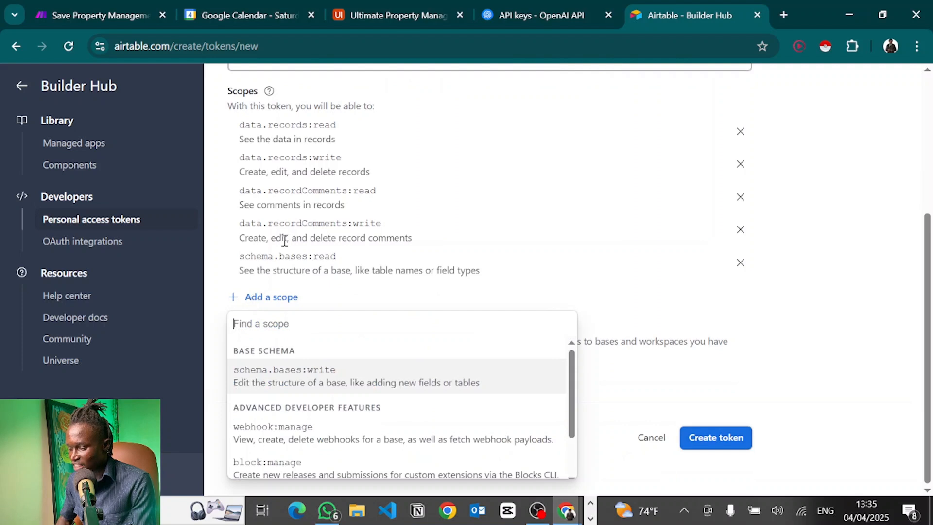
click(286, 379)
click(282, 331)
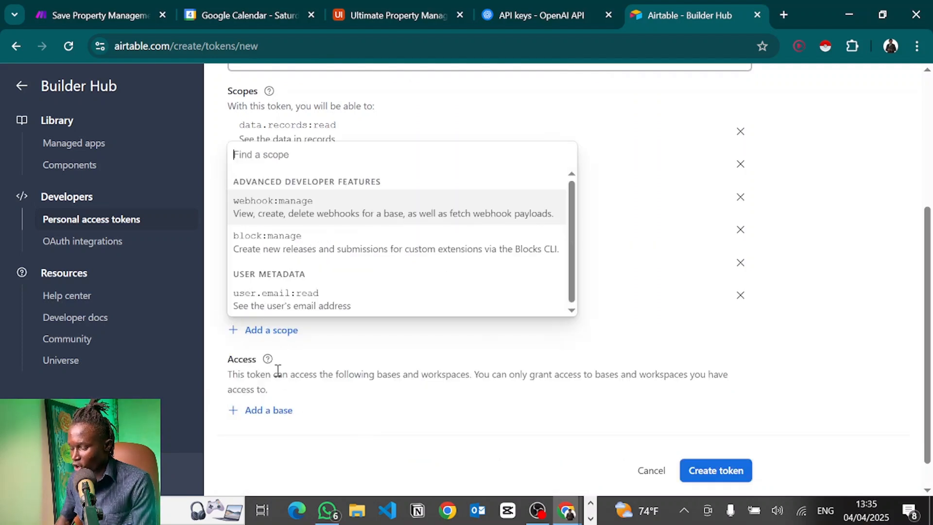
click(247, 201)
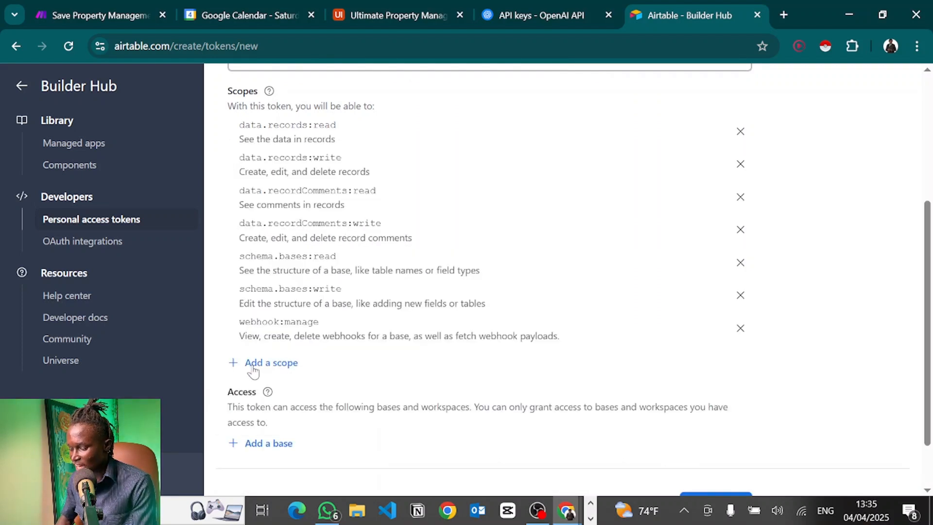
click(253, 372)
click(275, 286)
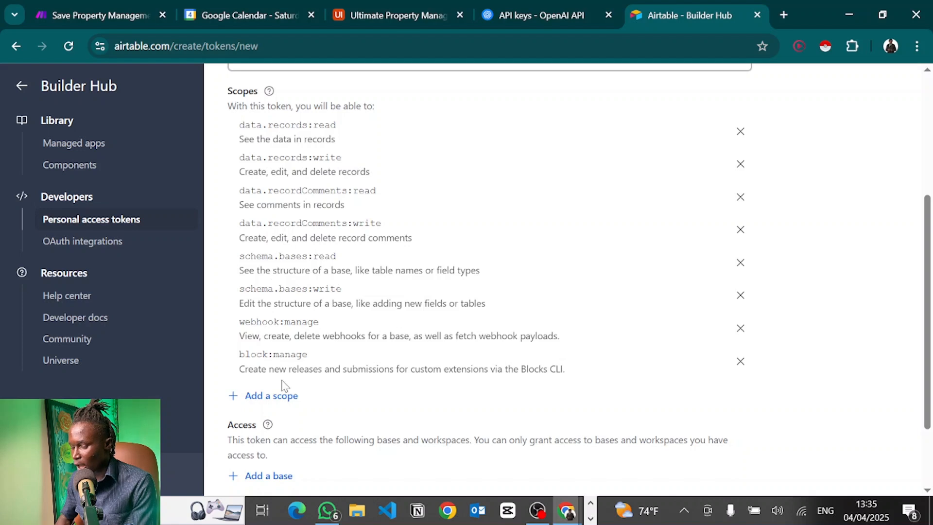
click(283, 396)
click(267, 362)
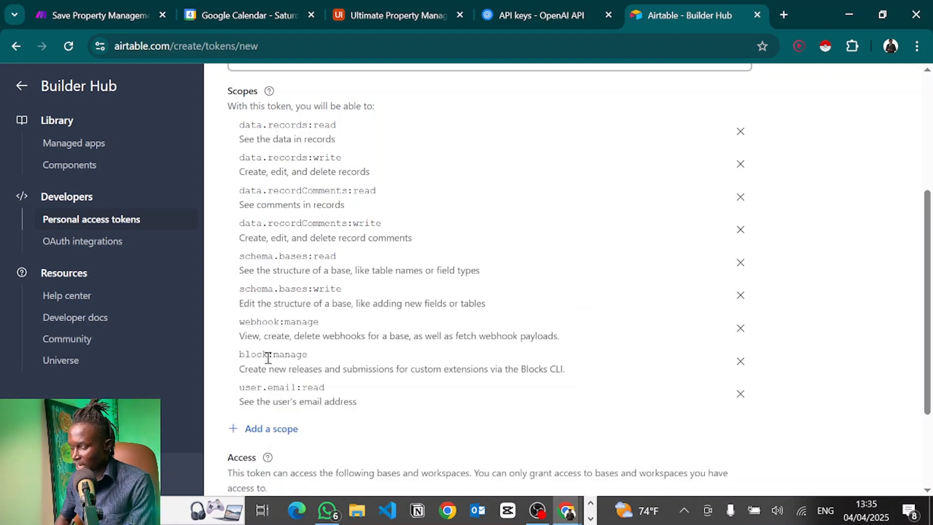
Give the token access to Ultimate Property Managers, create it, and copy it.
scroll(401, 402, down, 3)
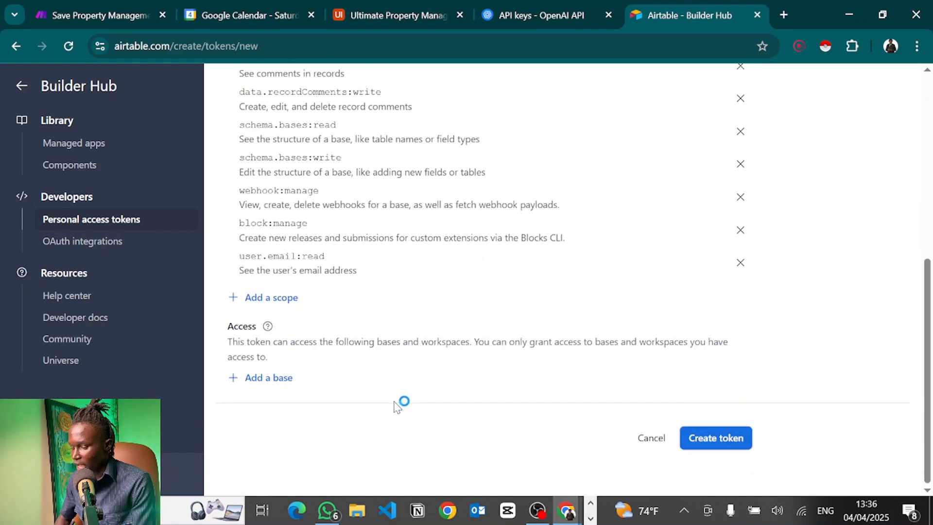
click(267, 382)
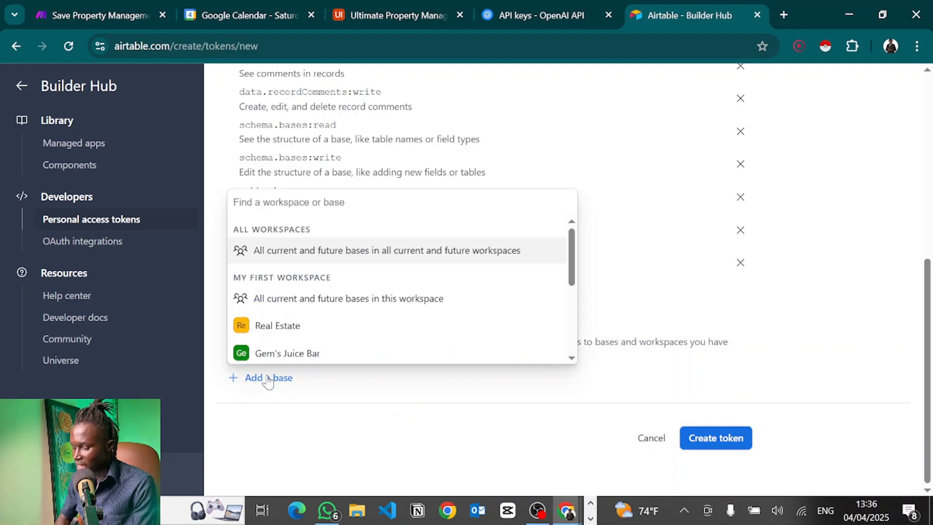
scroll(271, 322, down, 5)
click(282, 296)
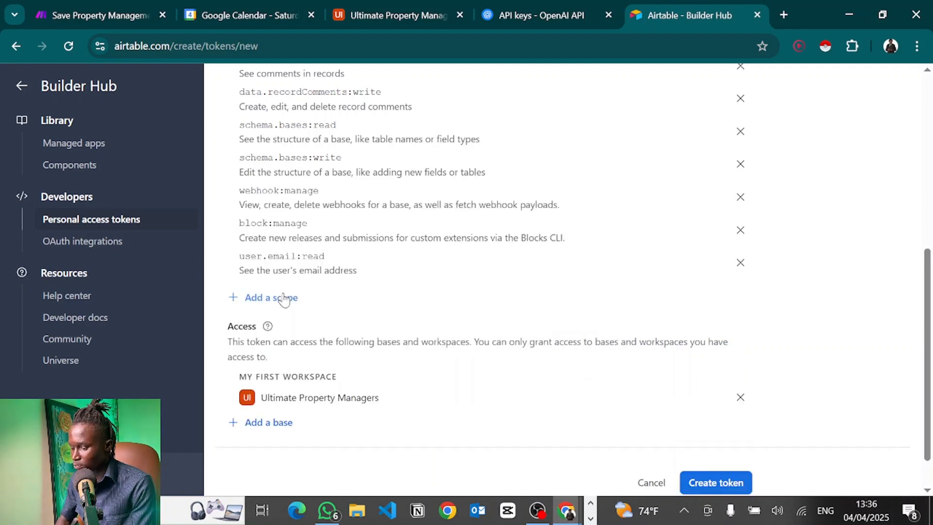
scroll(393, 396, down, 1)
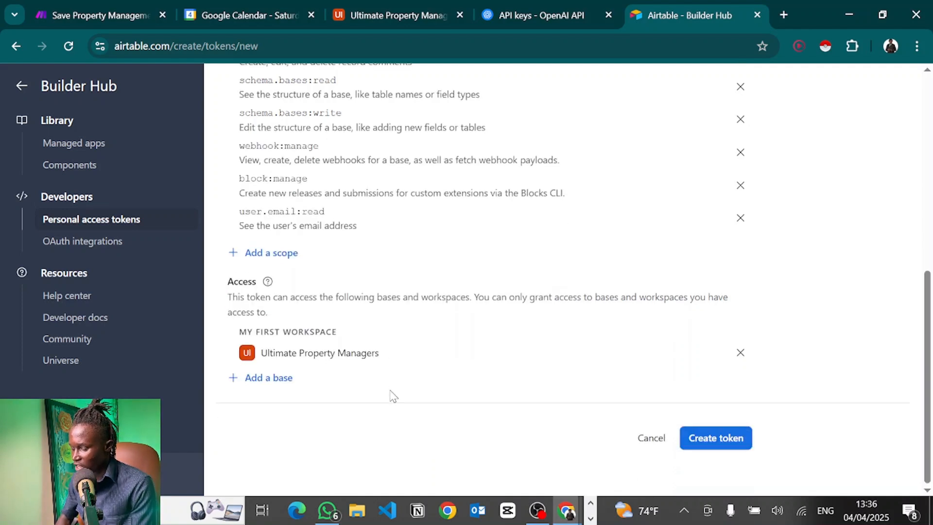
click(713, 432)
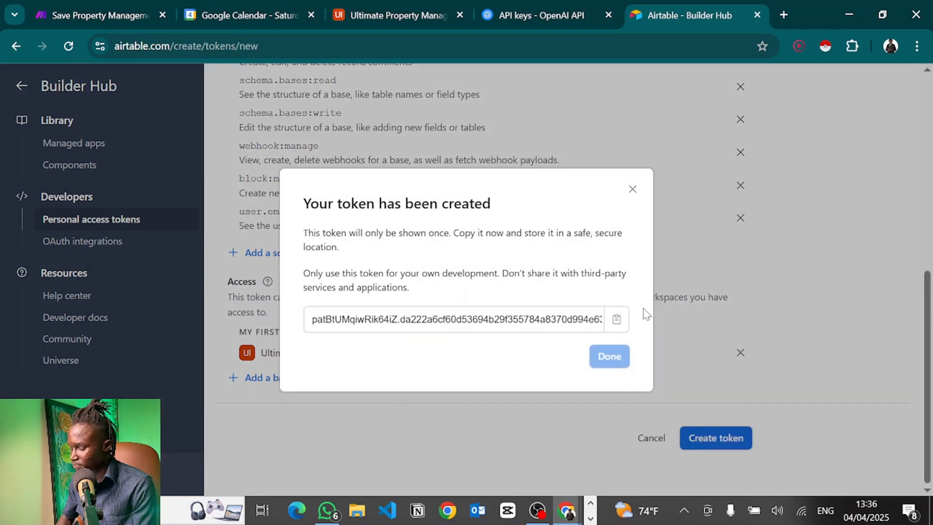
click(616, 320)
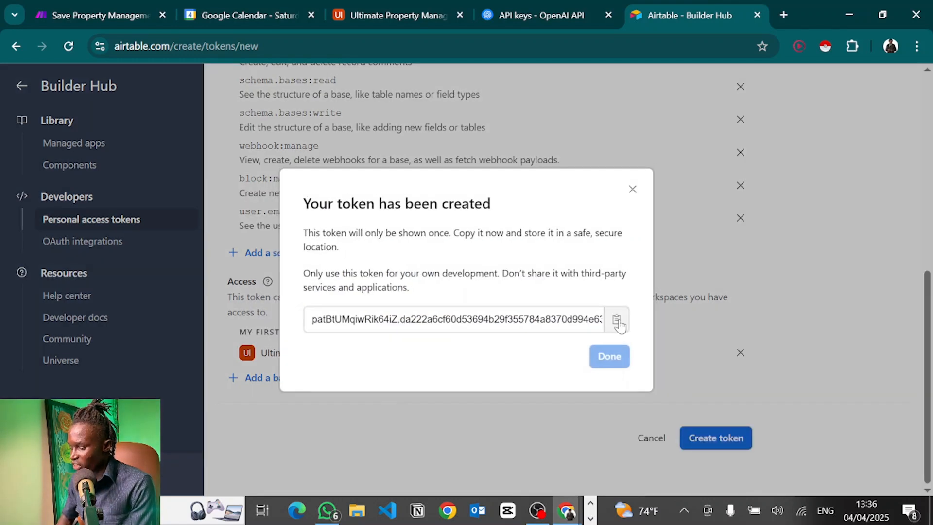
click(92, 10)
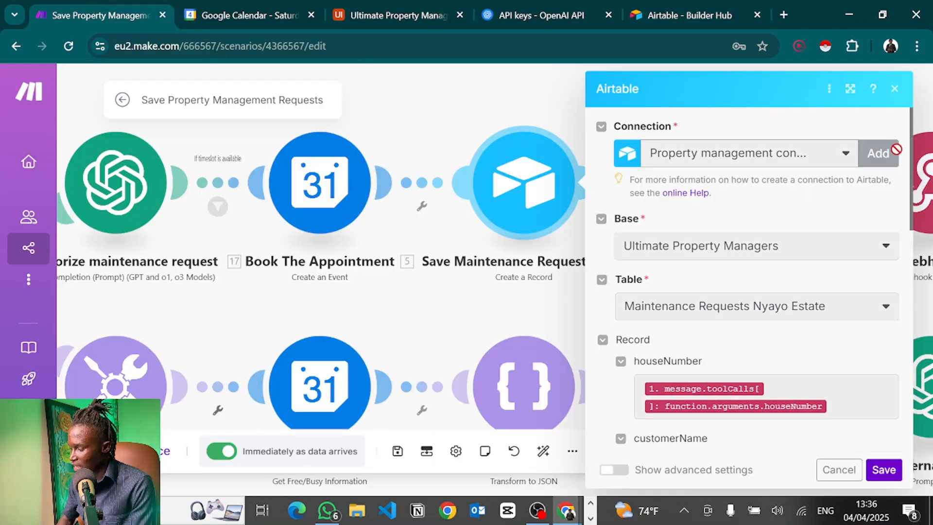
Create and save an Airtable Token or Key connection using the pasted personal access token.
click(690, 163)
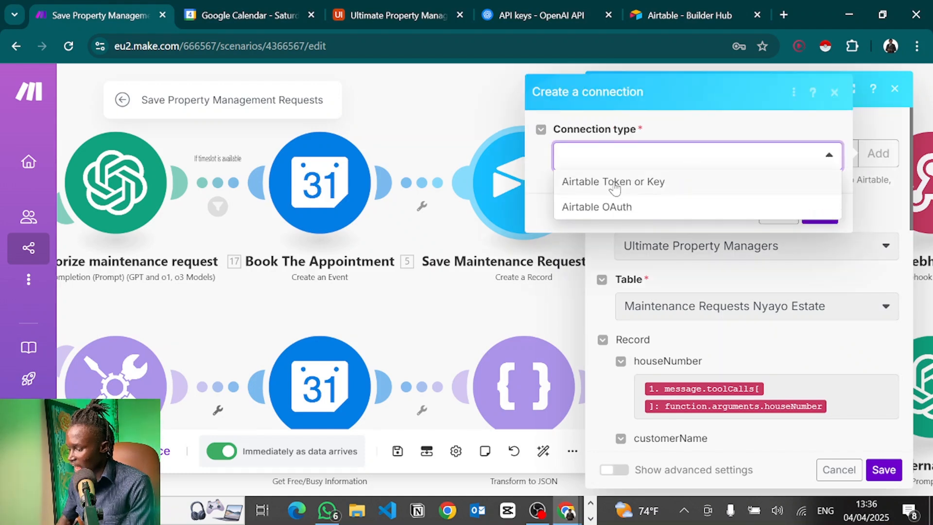
click(669, 181)
scroll(625, 348, down, 2)
scroll(626, 242, up, 2)
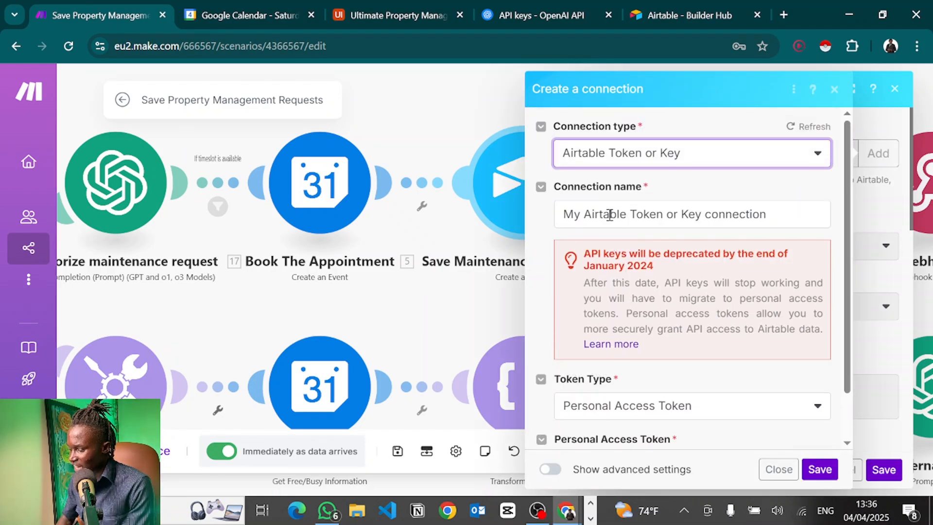
click(610, 213)
double_click(609, 214)
scroll(631, 394, down, 2)
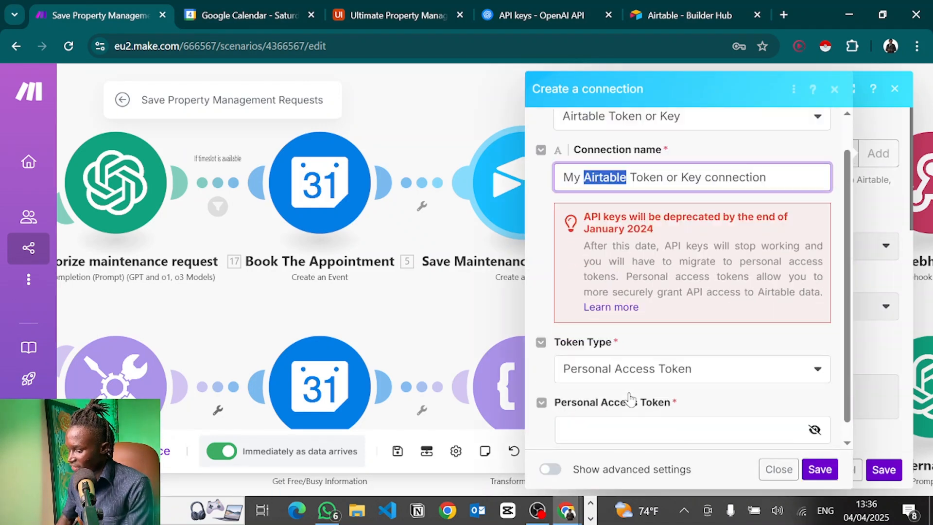
click(572, 416)
key(ctrl+v)
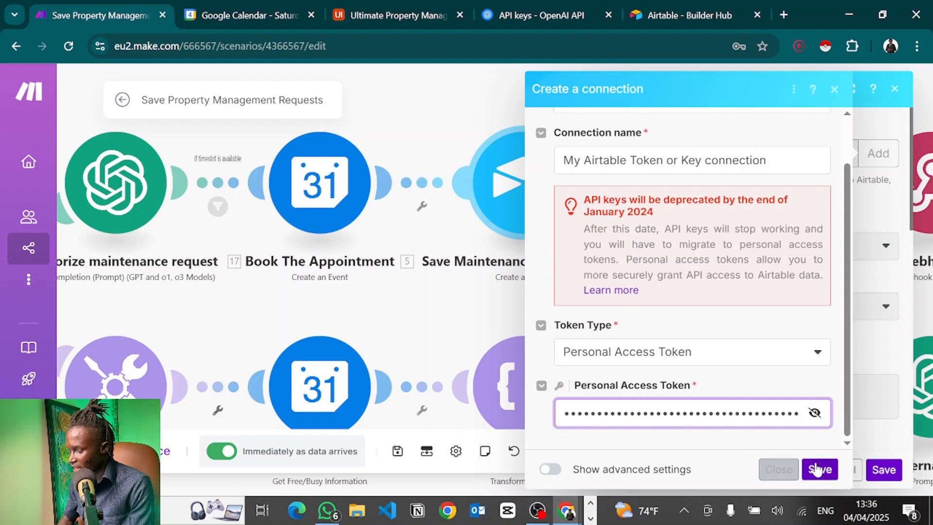
click(779, 471)
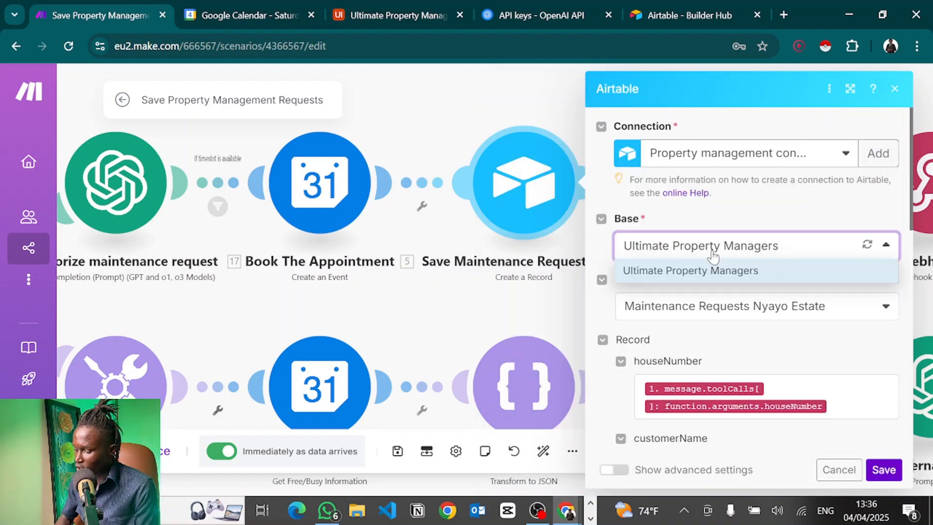
Keep Ultimate Property Managers as base and Maintenance Requests Nyayo Estate as table.
click(705, 274)
scroll(707, 276, down, 2)
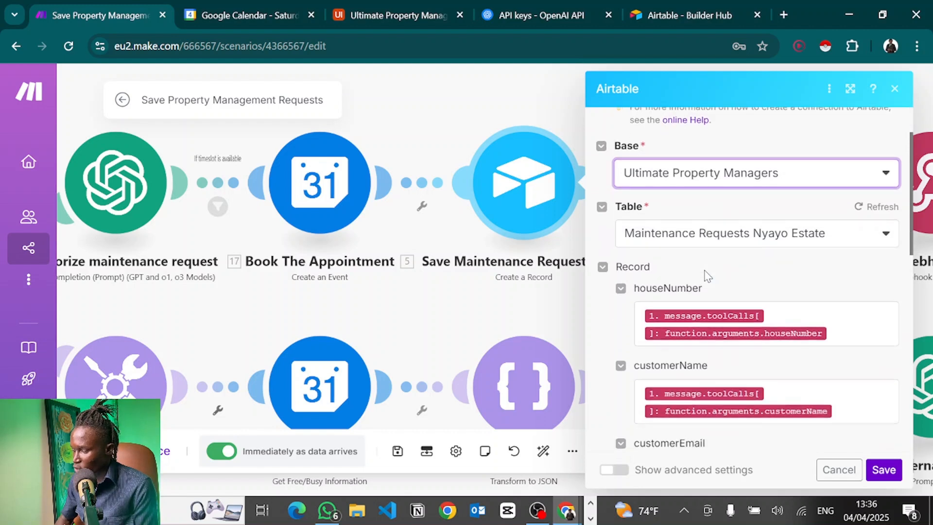
click(684, 223)
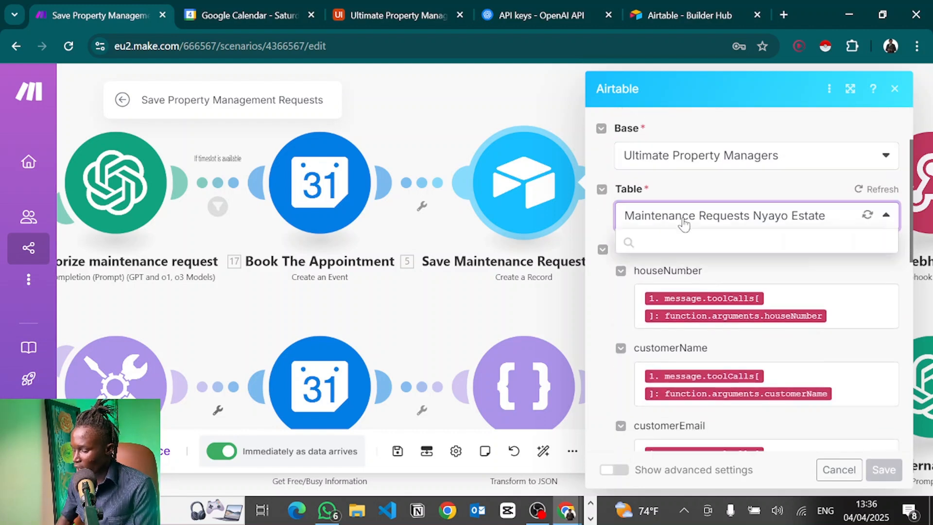
click(699, 237)
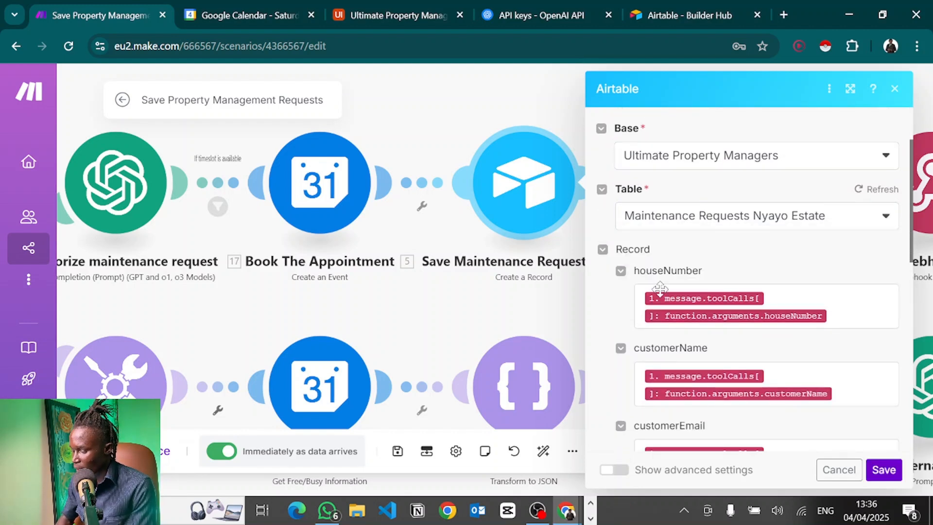
scroll(681, 273, down, 1)
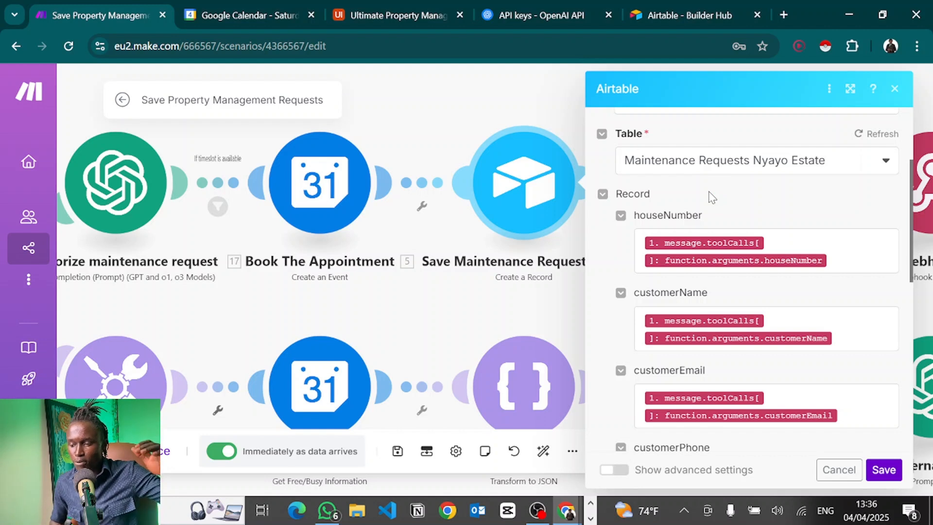
key(alt+Tab)
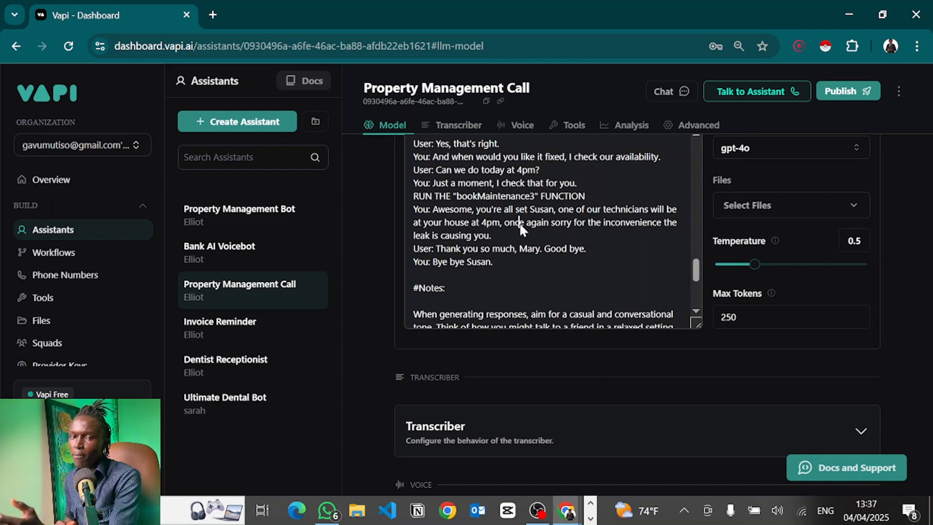
Check the Vapi assistant's booking script, then return to the Make scenario window.
click(519, 222)
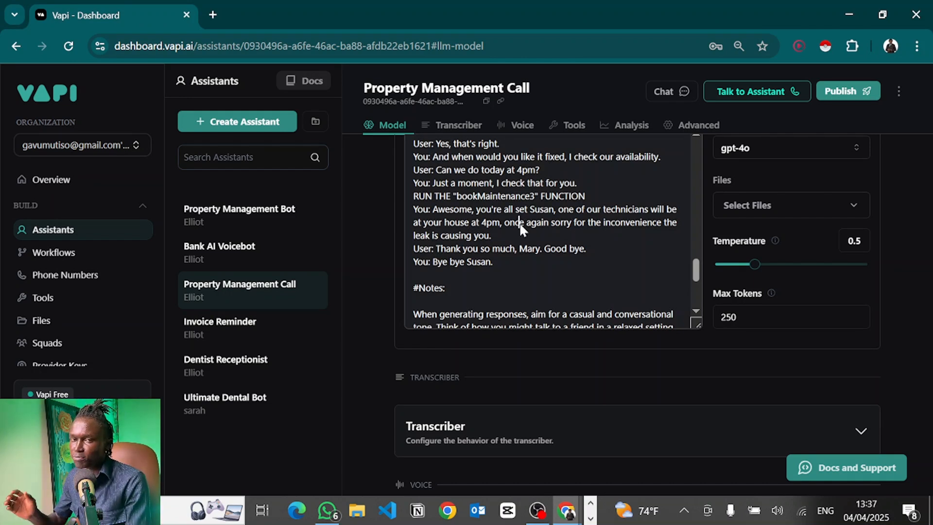
key(alt+Tab)
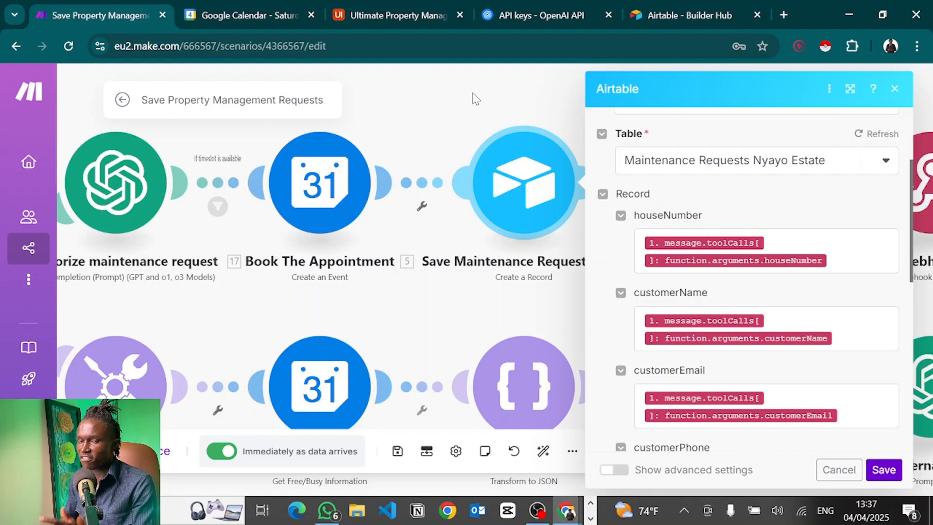
Review the Airtable mappings for houseNumber, customerName, appointmentTime and maintenanceCartegory.
click(371, 6)
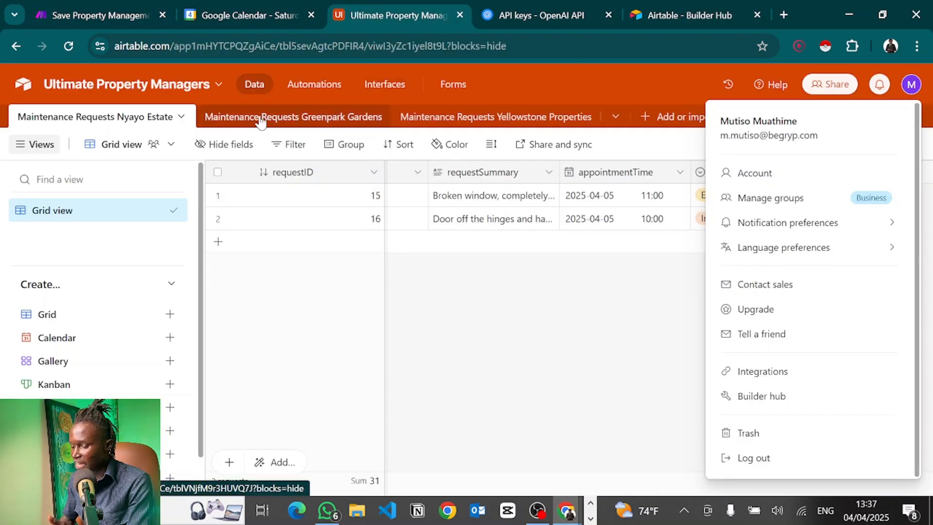
click(90, 6)
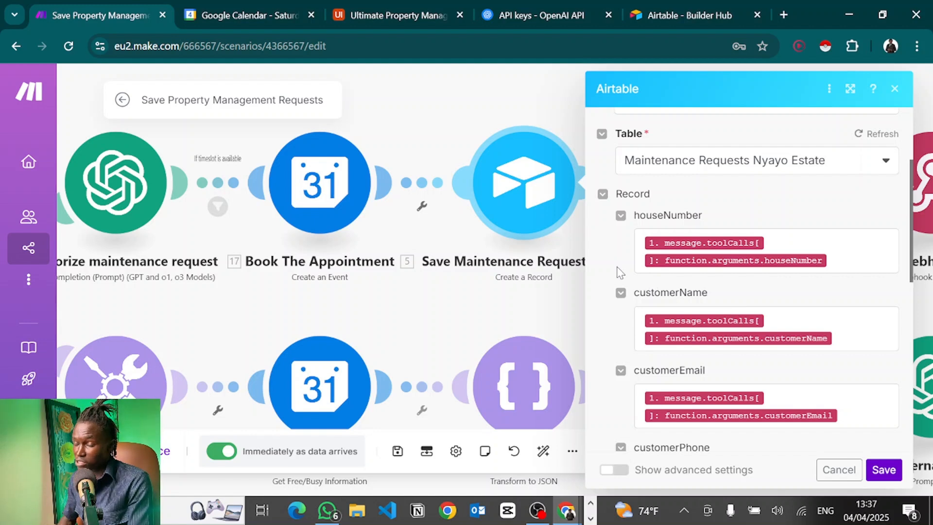
click(850, 262)
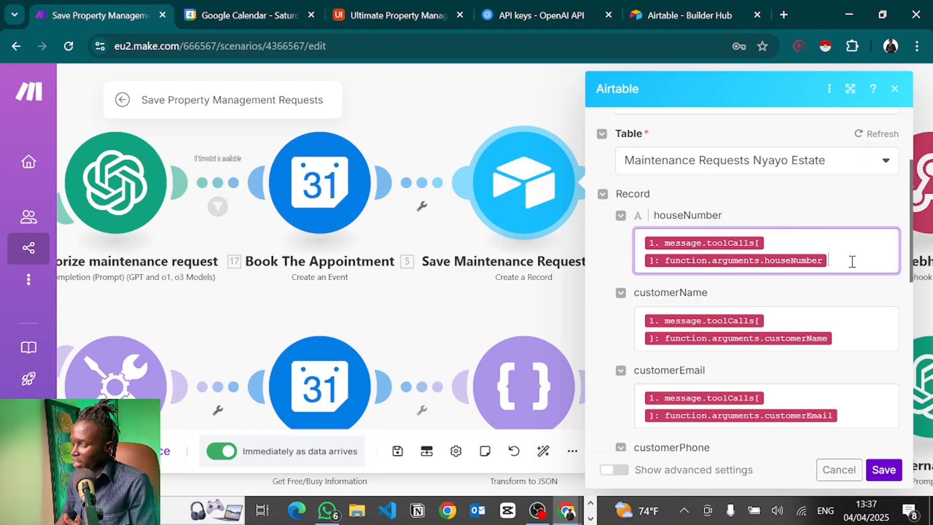
scroll(852, 261, down, 1)
click(854, 248)
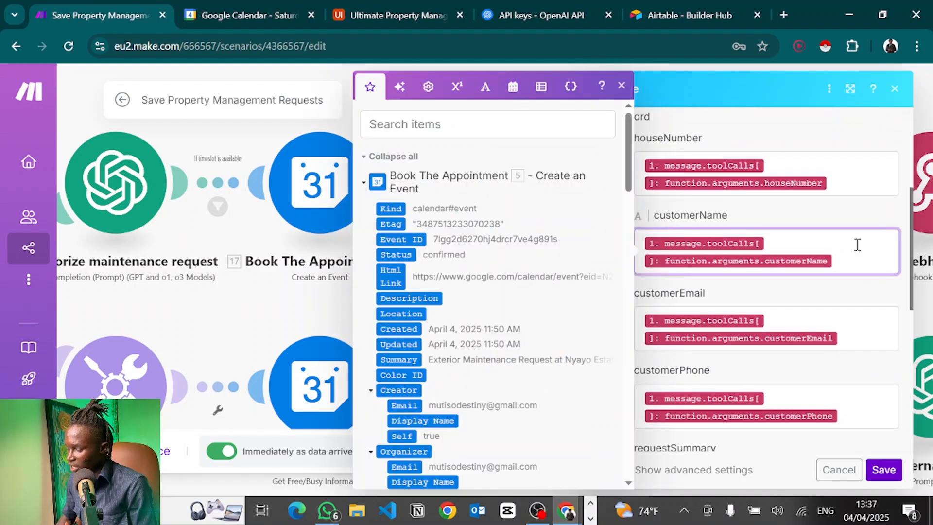
scroll(536, 347, down, 20)
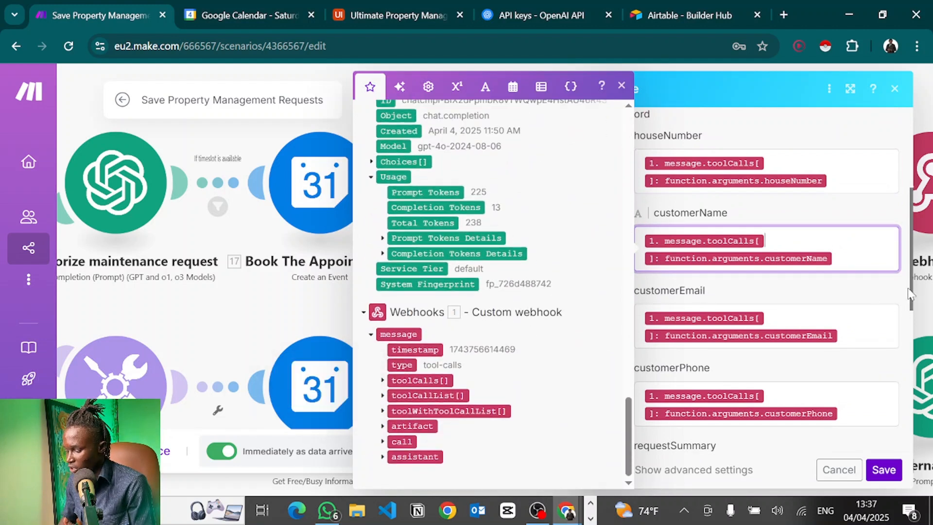
scroll(743, 261, down, 5)
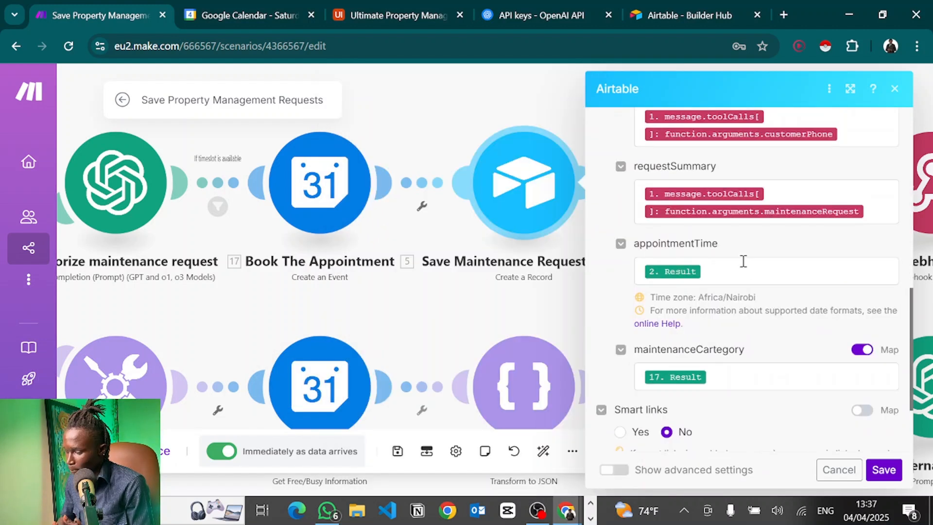
click(744, 261)
click(733, 377)
scroll(729, 341, down, 3)
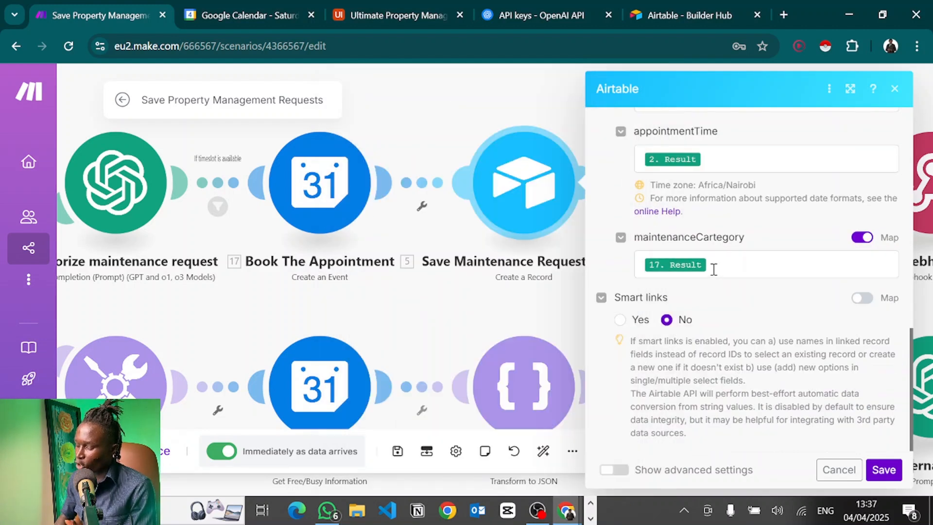
Save the Airtable module, then open the Send Whatsapp Message on Request module settings.
click(883, 470)
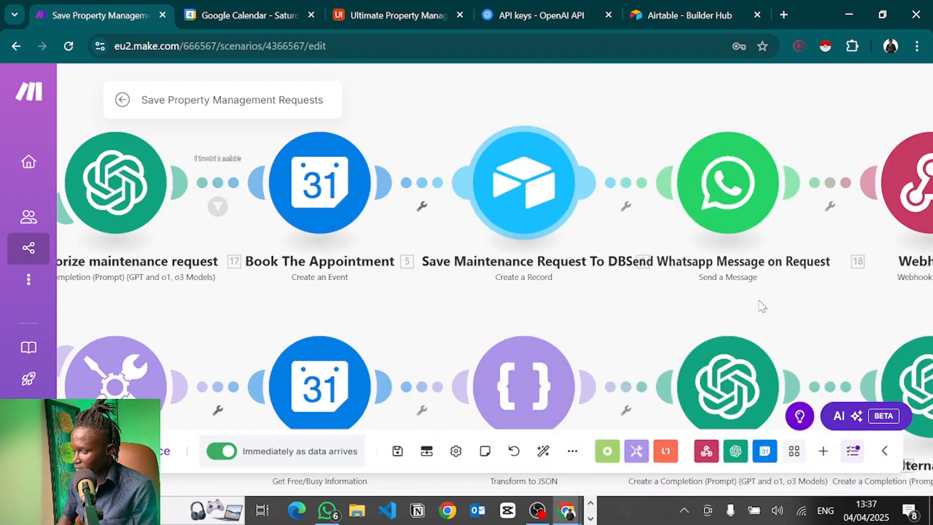
drag(594, 103, 345, 143)
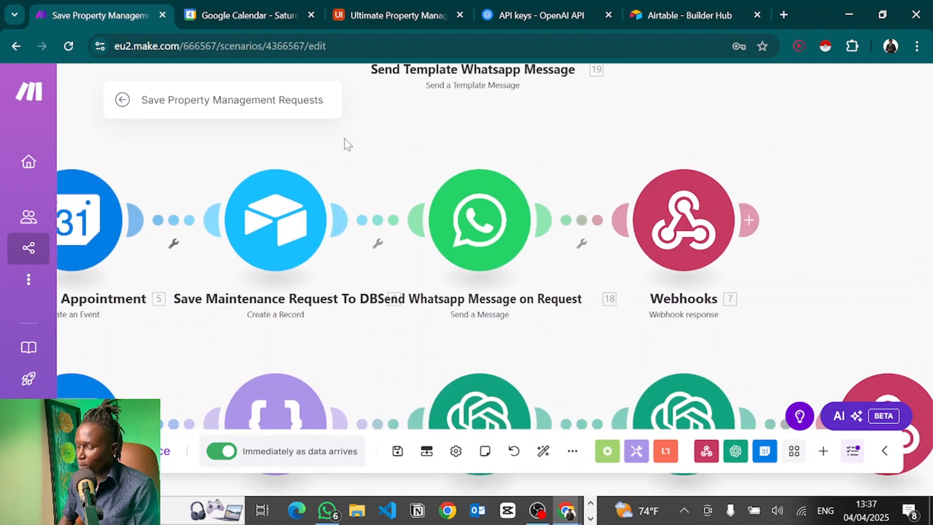
scroll(345, 144, down, 2)
drag(701, 113, 768, 109)
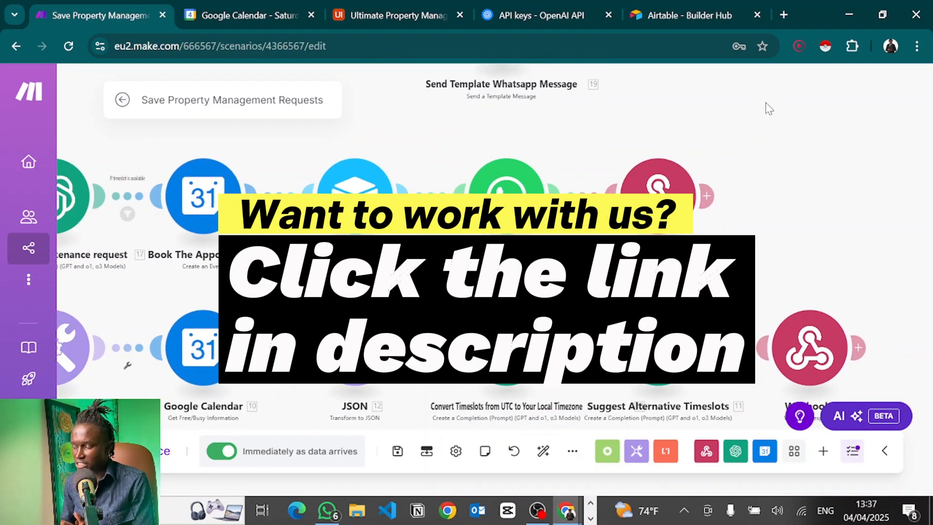
drag(871, 185, 915, 280)
drag(750, 226, 764, 259)
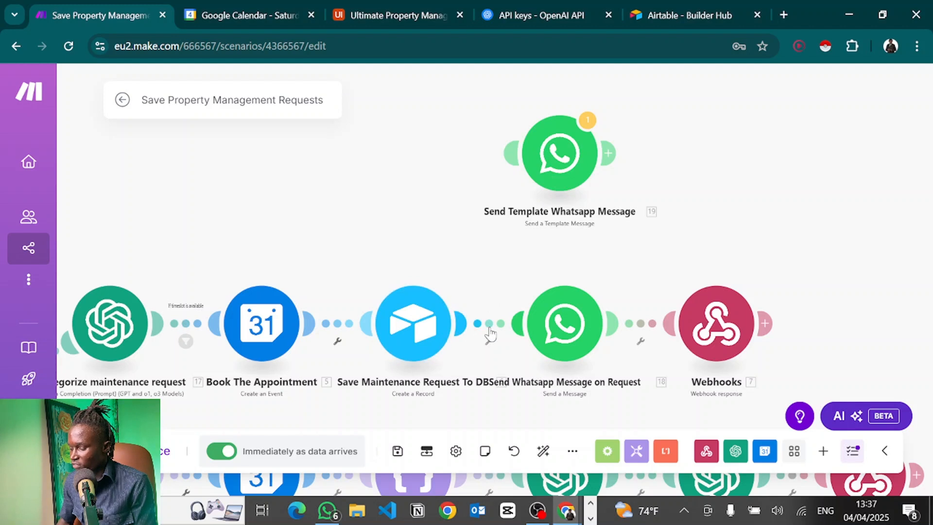
click(555, 335)
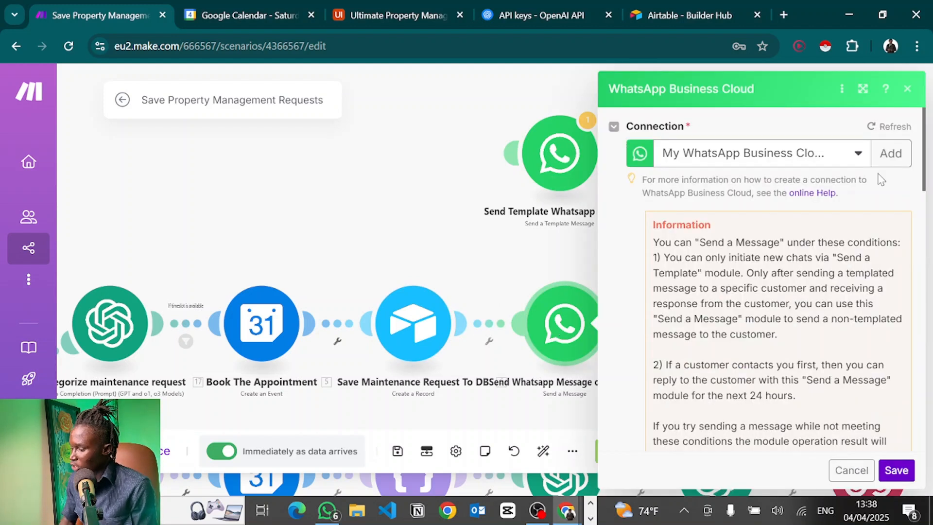
Start a new WhatsApp Business Cloud connection and open a new browser window for credentials.
click(888, 153)
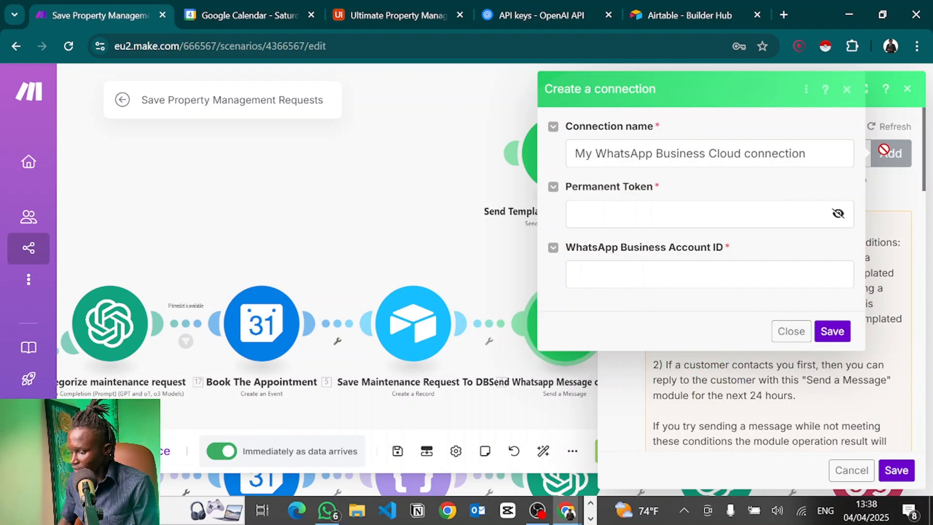
click(671, 226)
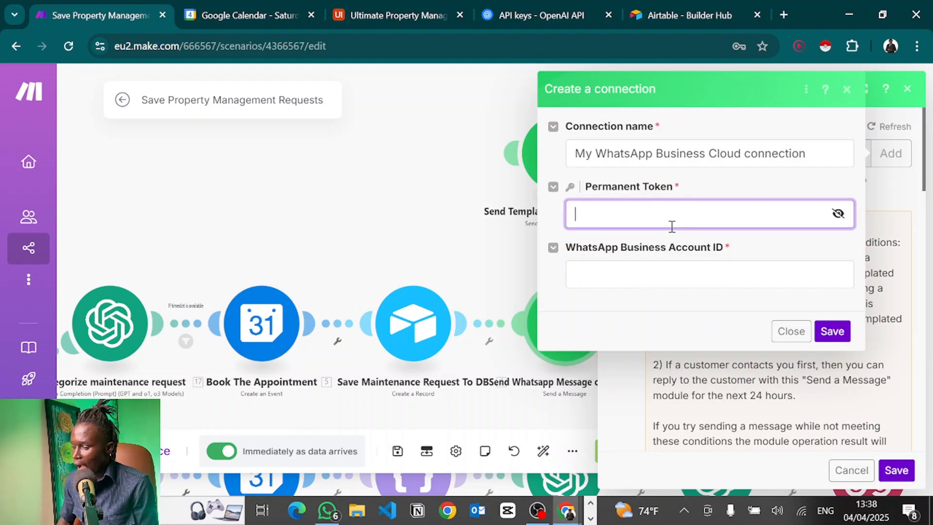
click(627, 275)
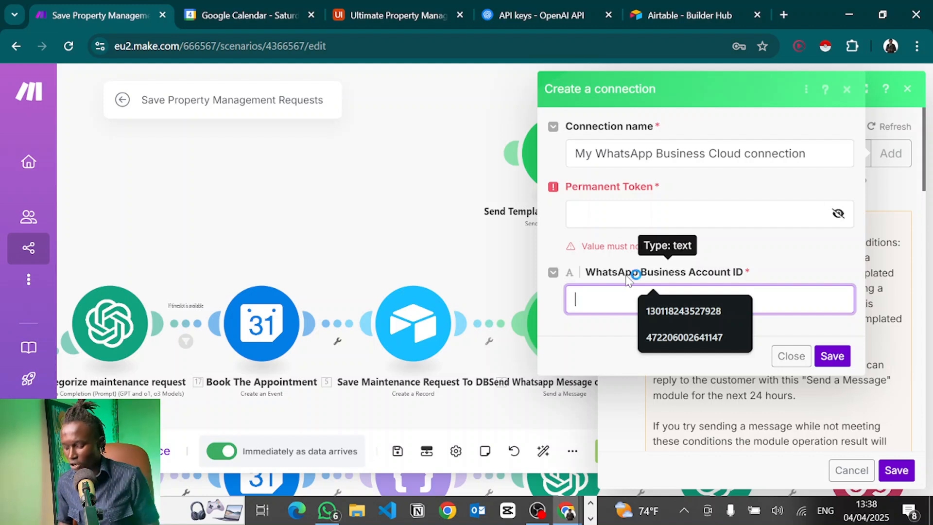
key(ctrl+n)
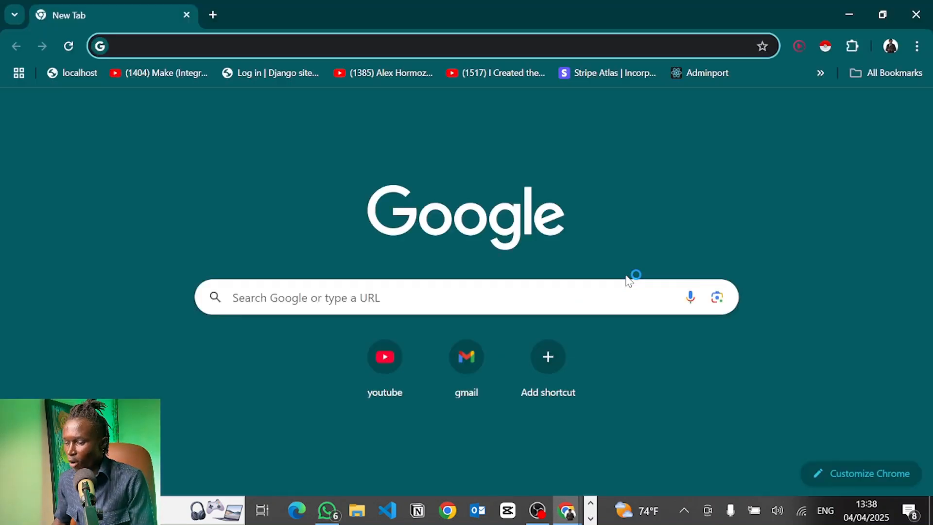
Load Meta Business Suite and Meta for Developers in two browser tabs.
text(business.facebook.com)
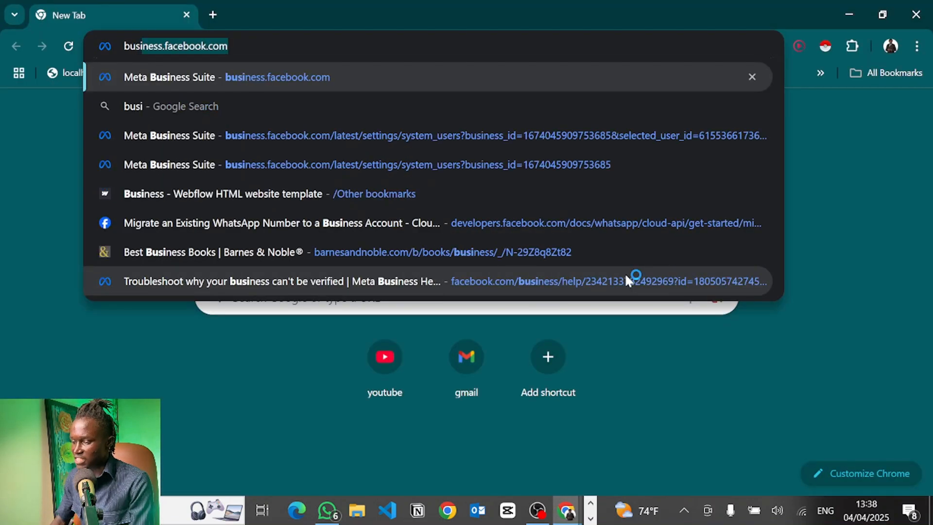
key(Return)
key(ctrl+t)
text(dev)
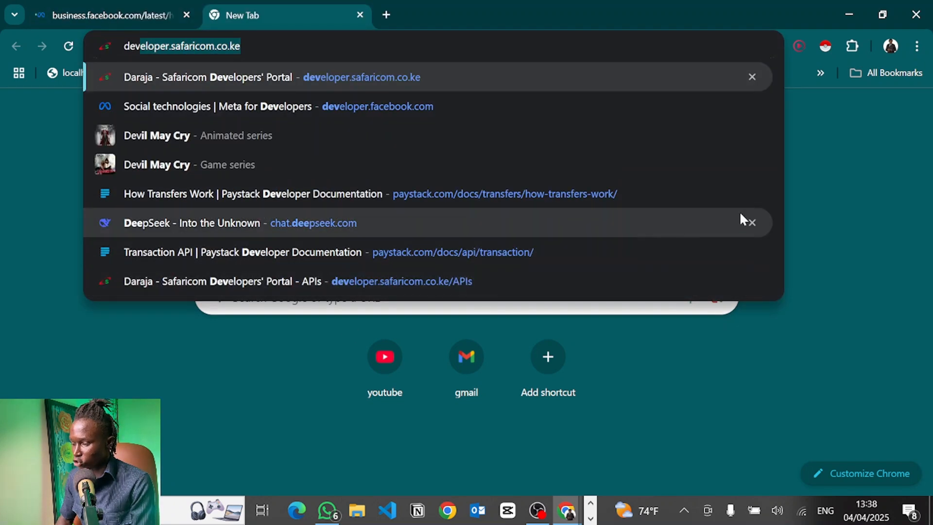
key(Down)
key(Return)
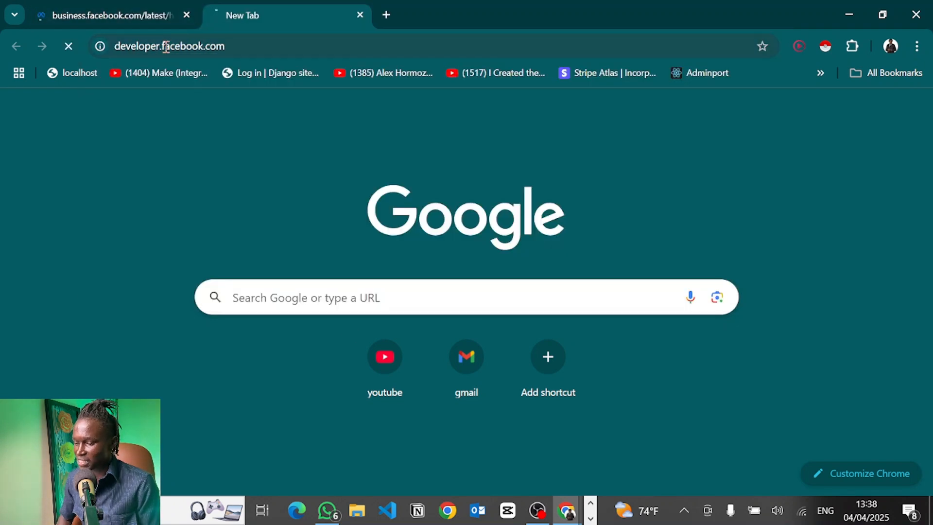
Switch to the ICT Mentors Solutions portfolio and open its business settings.
click(144, 6)
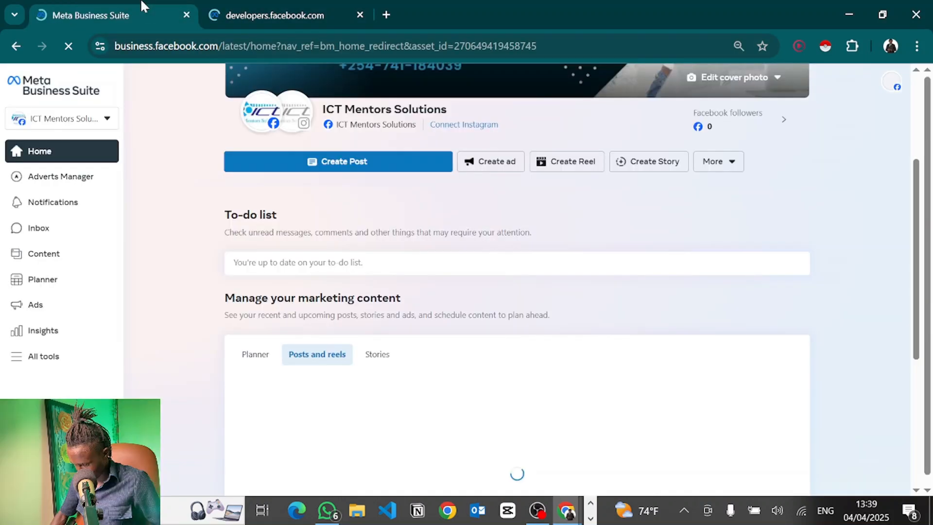
click(892, 84)
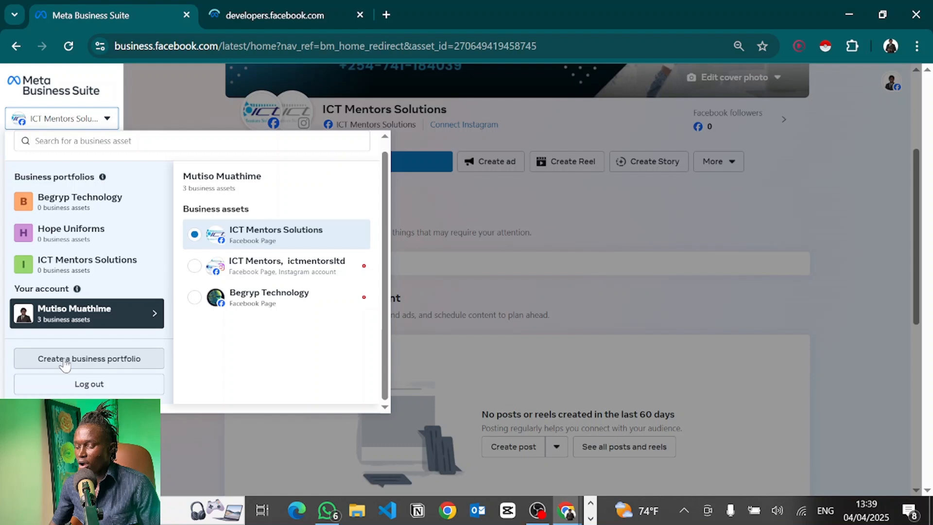
mouse_move(98, 265)
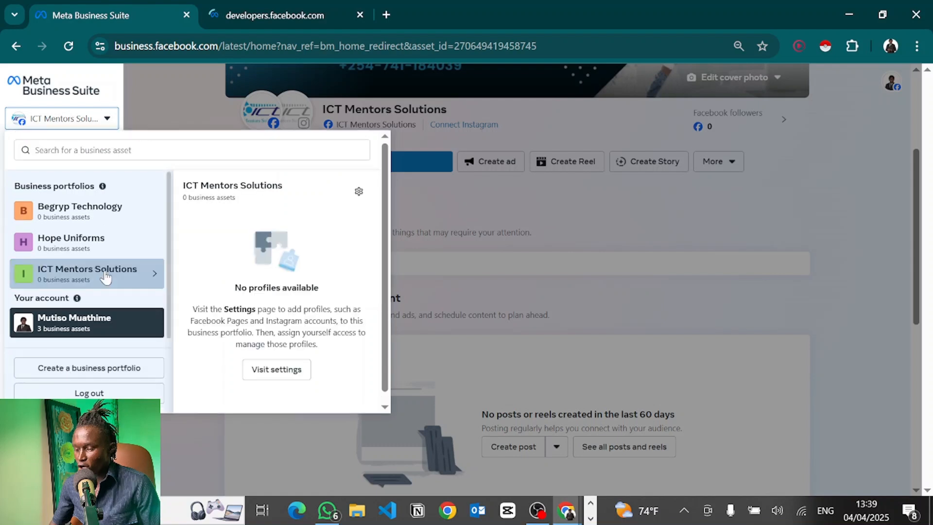
click(359, 193)
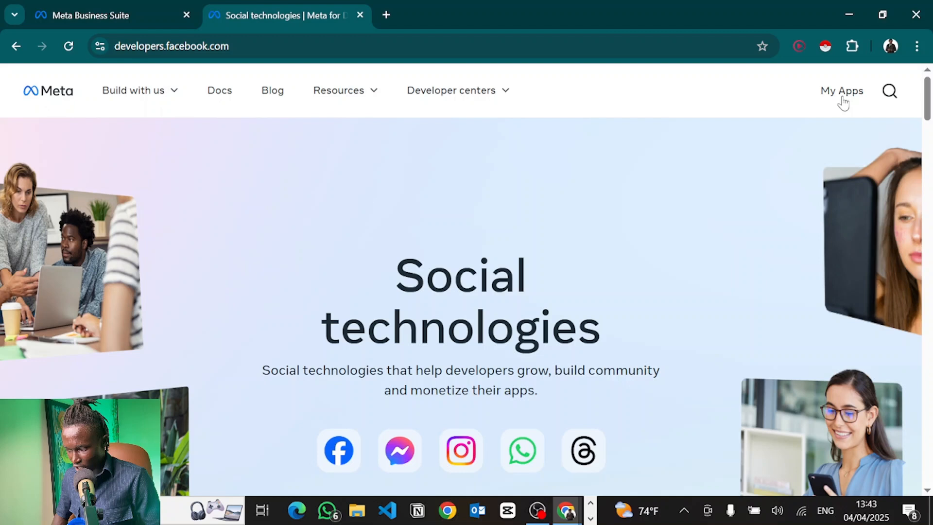
Open the developer apps list, advance a Business Suite invitation, then return to All Apps.
click(843, 98)
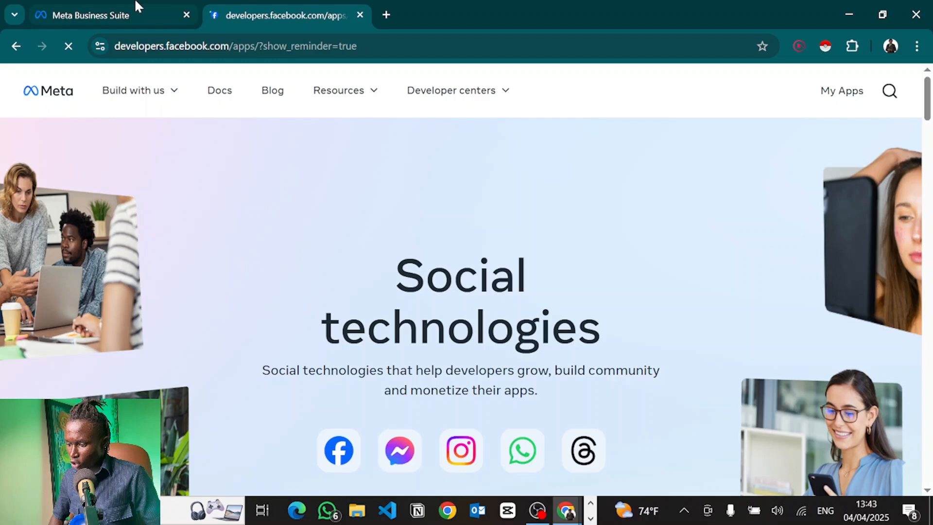
click(111, 15)
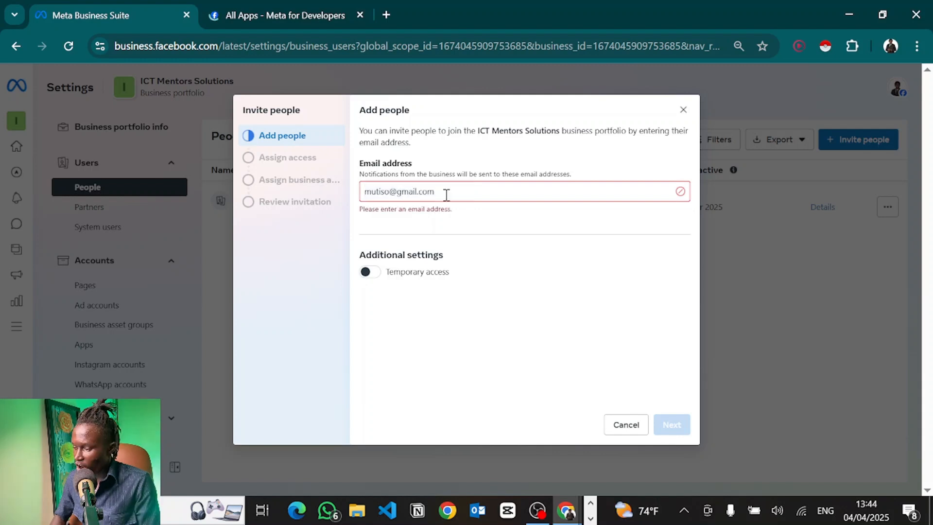
key(Return)
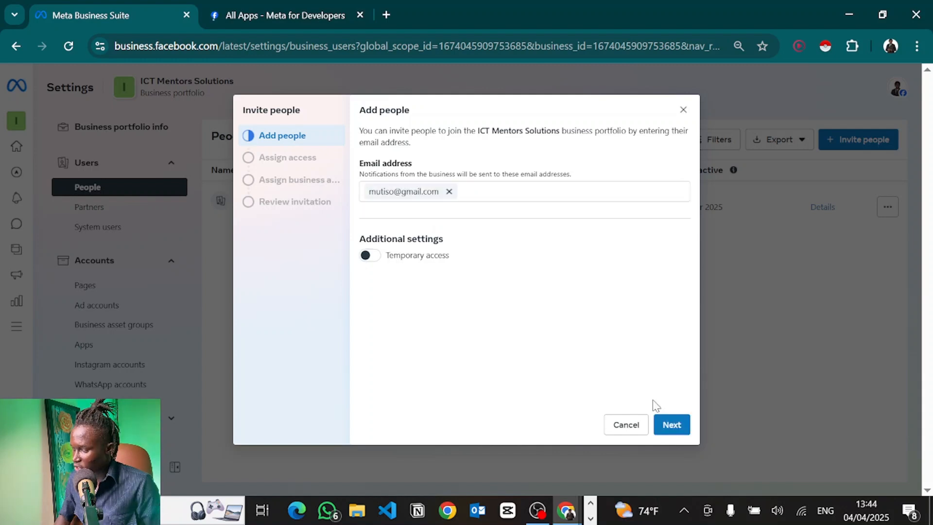
click(672, 424)
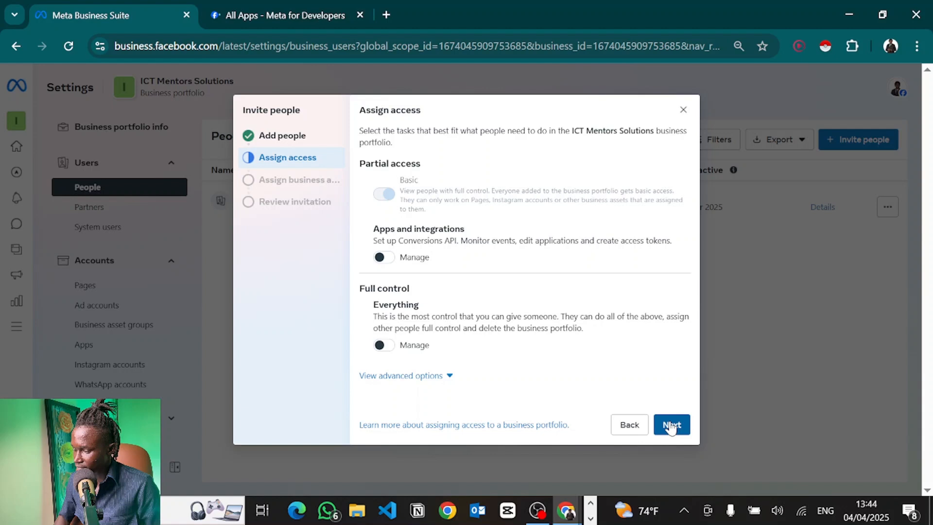
click(671, 426)
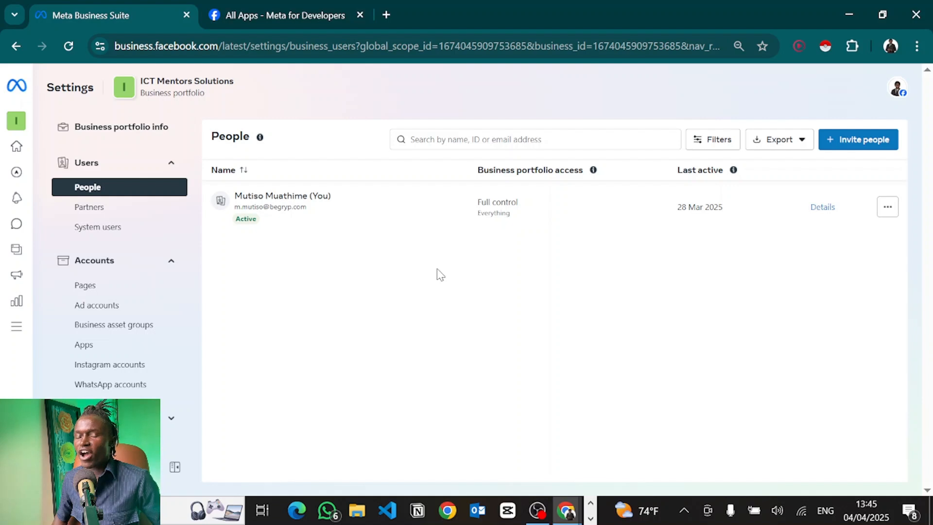
click(266, 7)
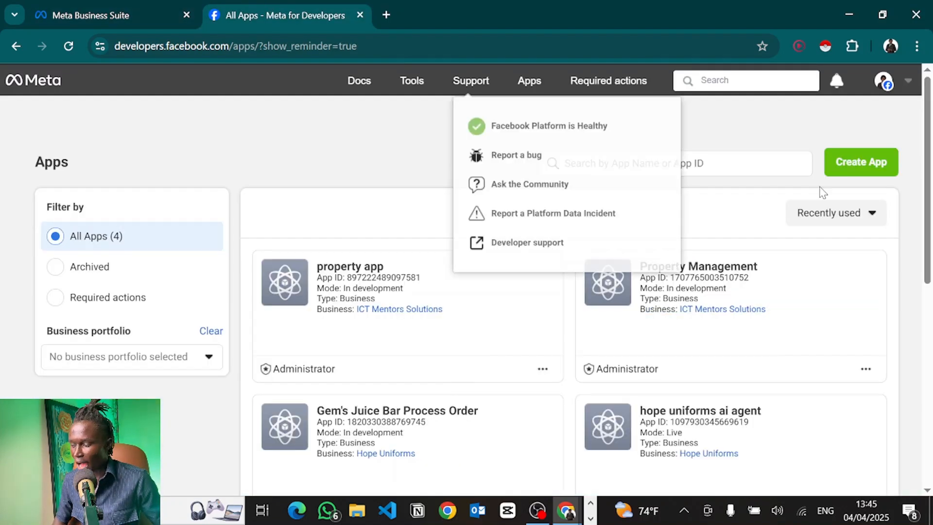
Name the new developer app 'Property Management Wa', replacing the disallowed word Whatsapp.
click(869, 162)
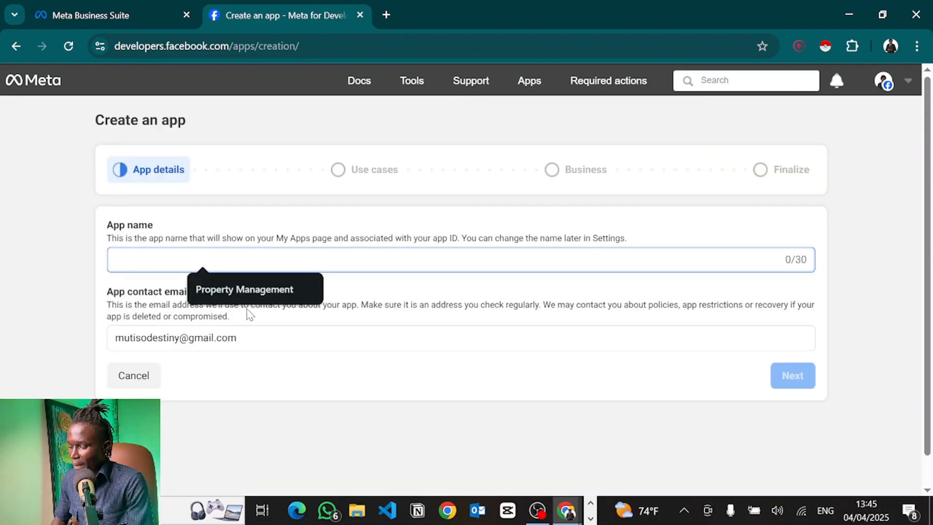
click(235, 286)
text(WEh)
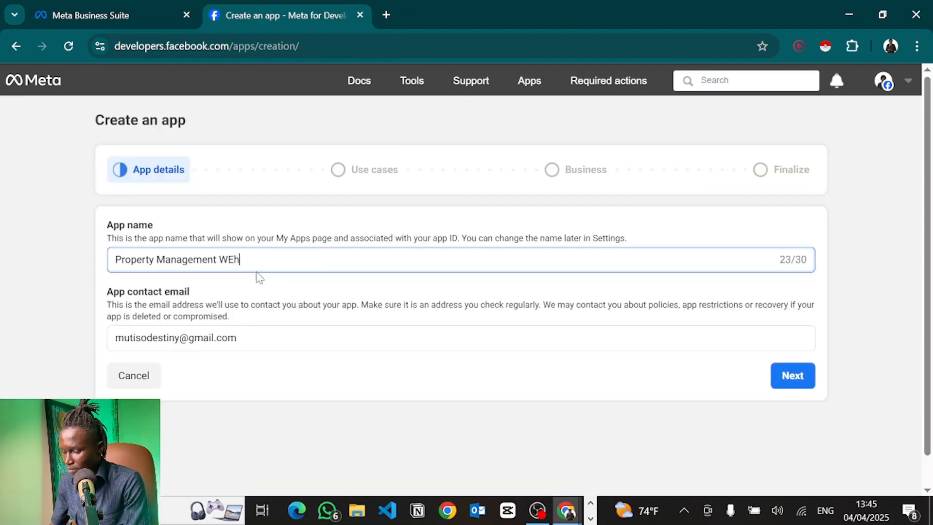
key(BackSpace)
key(BackSpace)
text(hatsapp)
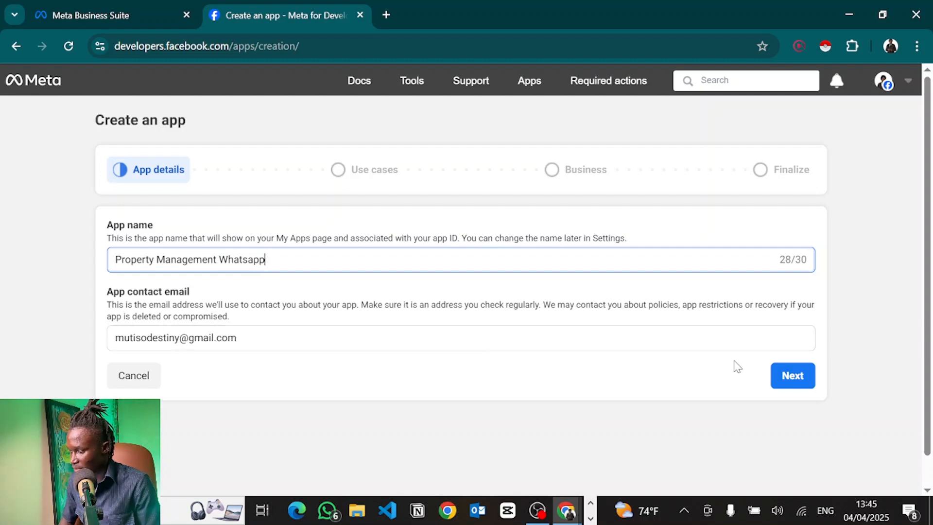
click(778, 377)
drag(220, 259, 342, 257)
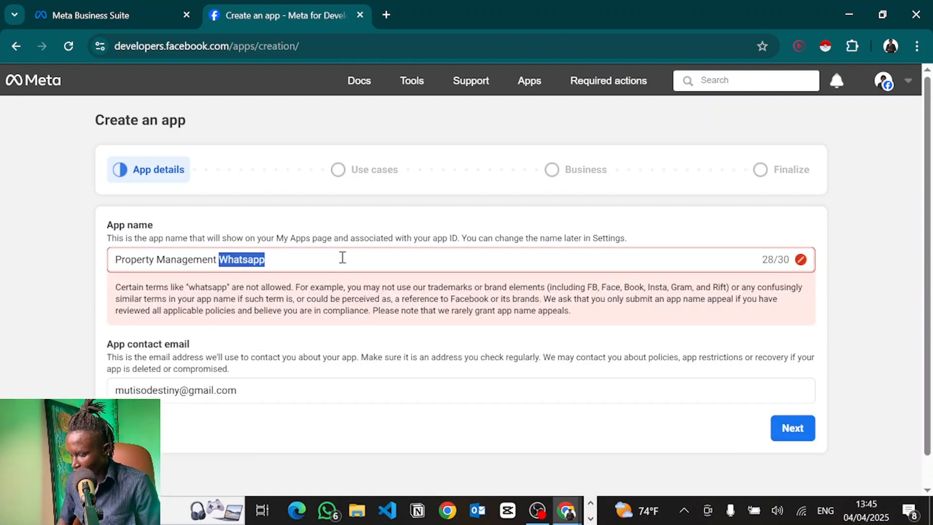
key(BackSpace)
text(Wa)
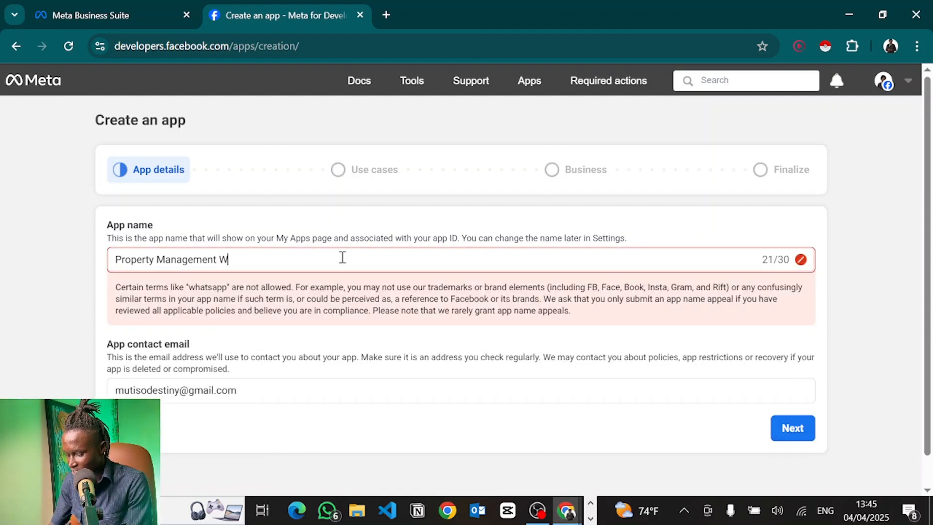
Choose the Other use case and attach the app to the ICT Mentors Solutions portfolio.
click(800, 428)
scroll(330, 232, down, 5)
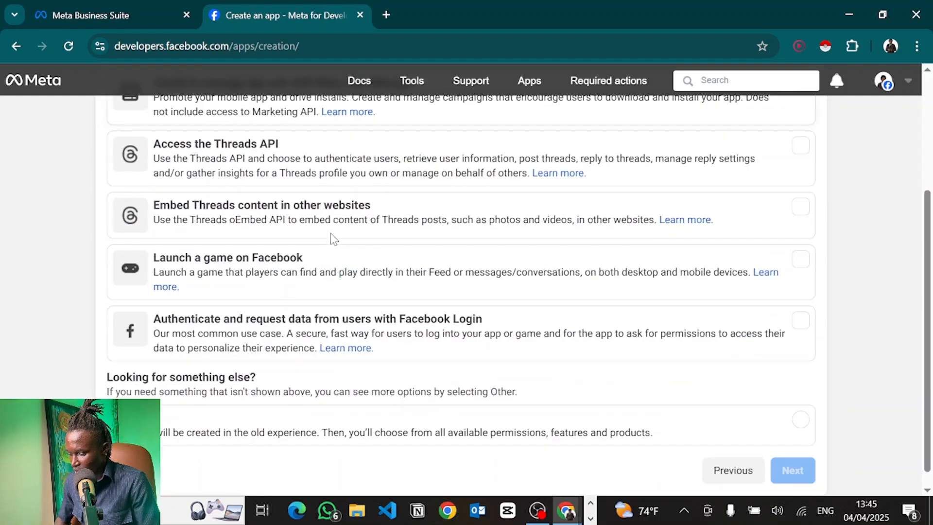
click(558, 415)
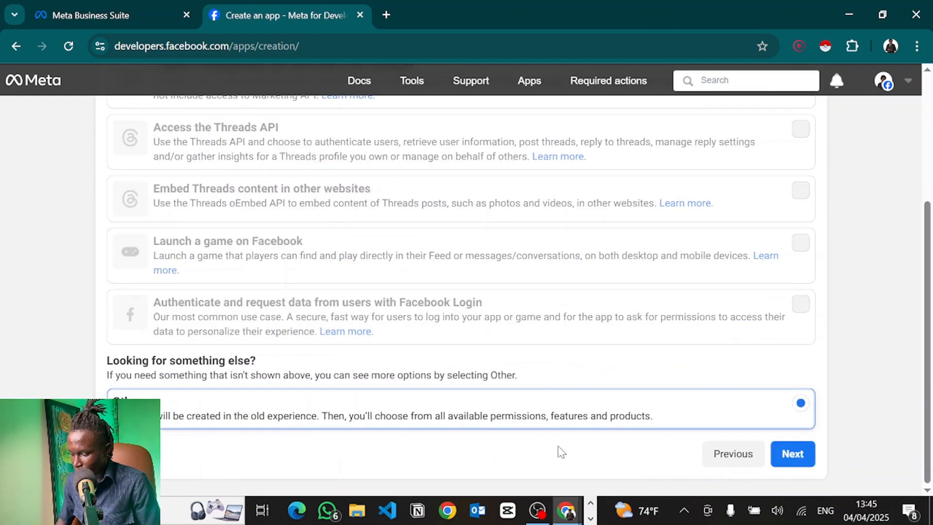
click(800, 454)
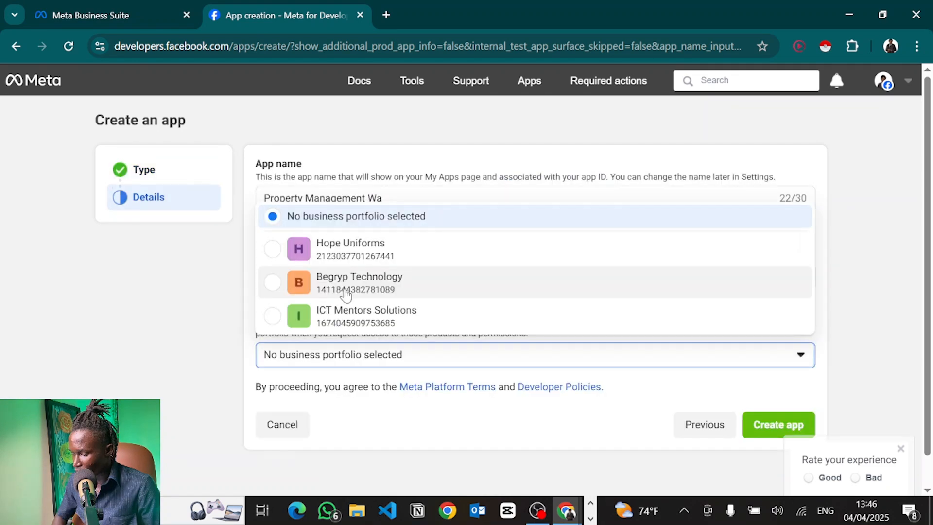
click(367, 316)
scroll(761, 392, down, 1)
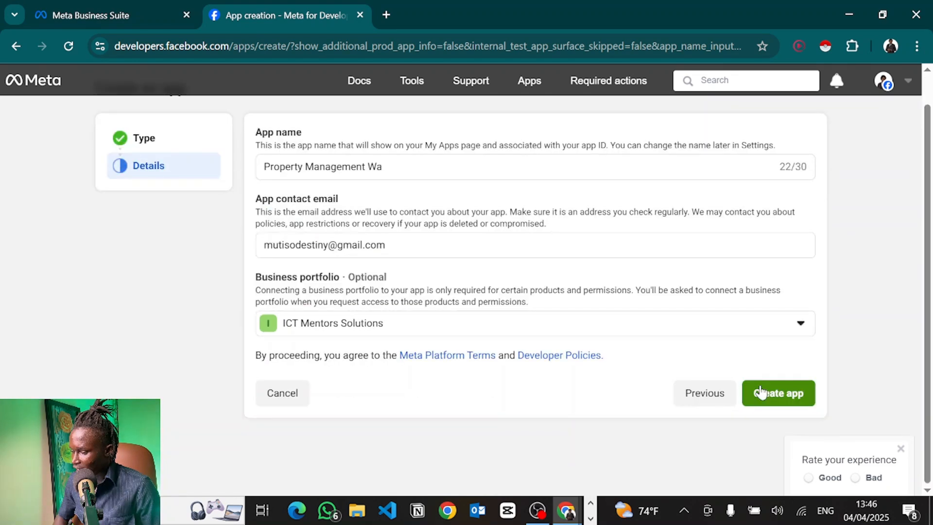
click(761, 392)
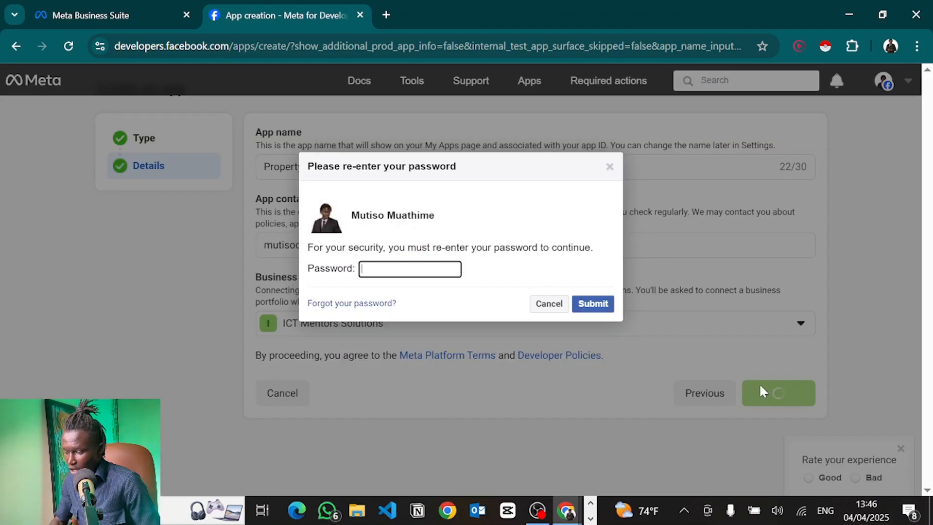
Confirm the account password to create the app and add WhatsApp to it.
text(•••••••••••)
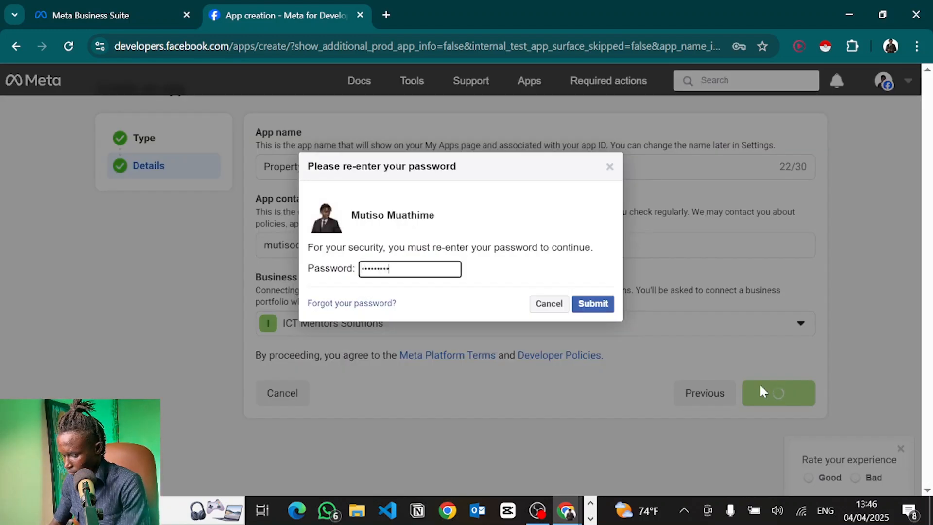
click(593, 304)
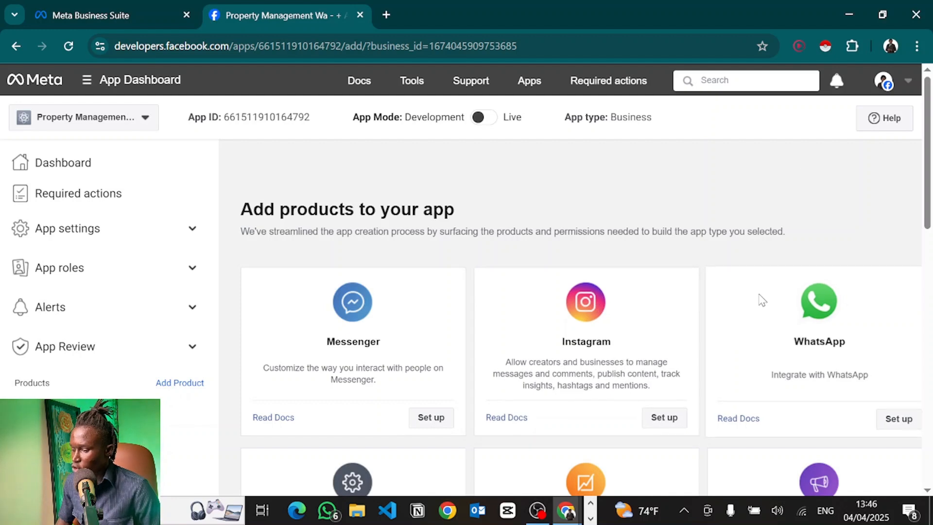
scroll(759, 297, down, 1)
click(890, 380)
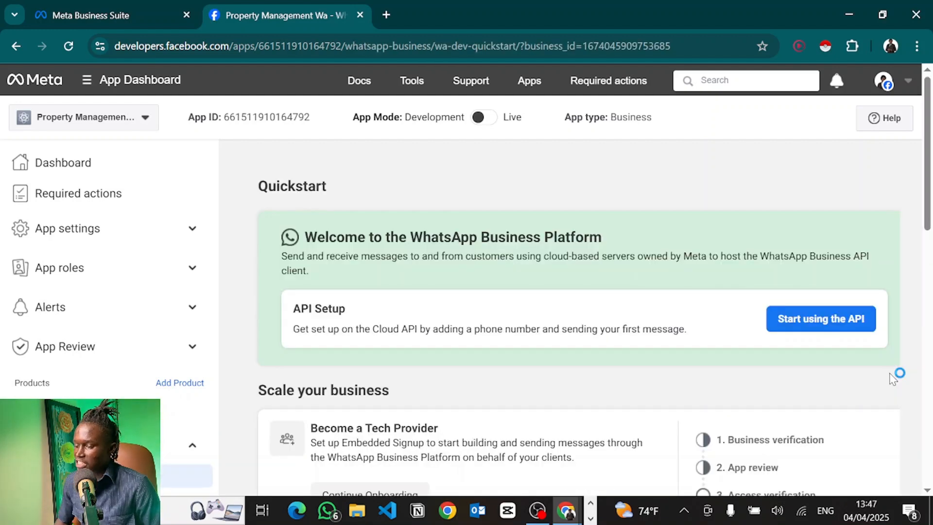
click(130, 9)
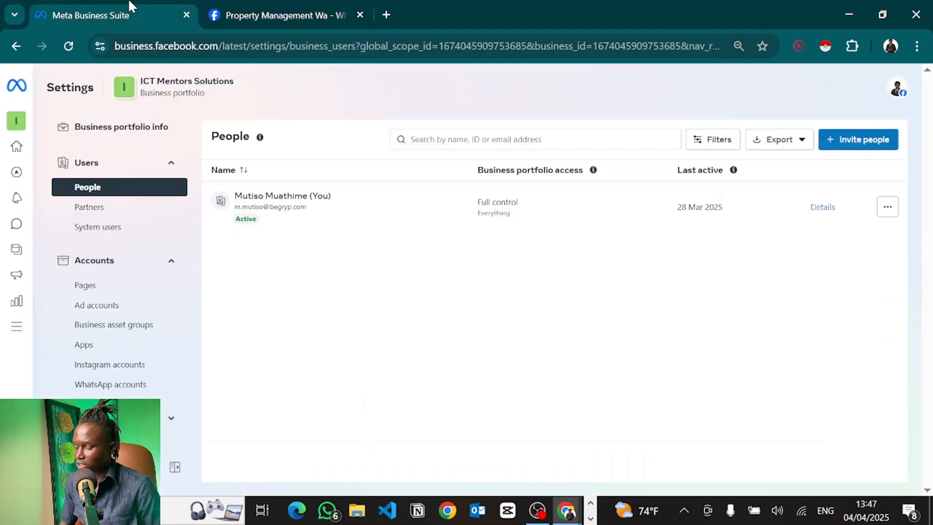
Begin a full-control portfolio invitation with a pasted e-mail, then abandon it.
click(854, 141)
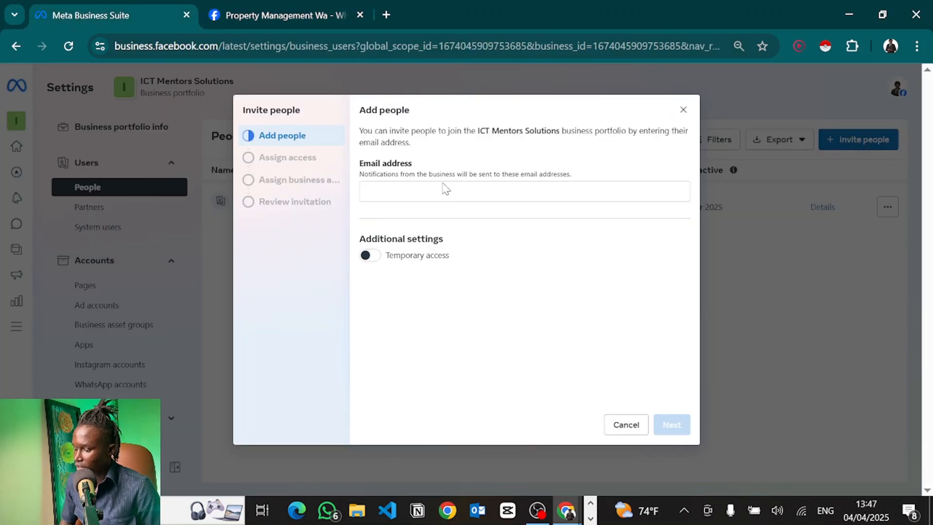
click(428, 193)
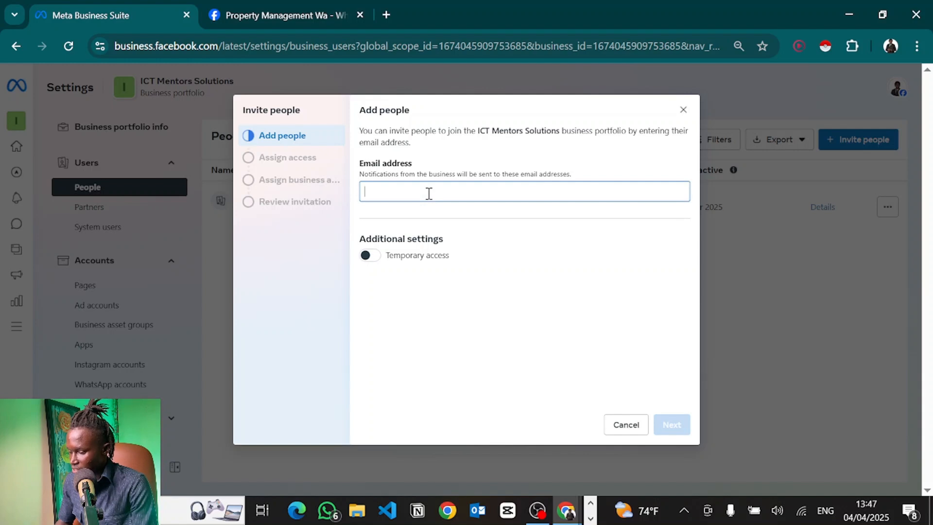
key(ctrl+v)
click(672, 425)
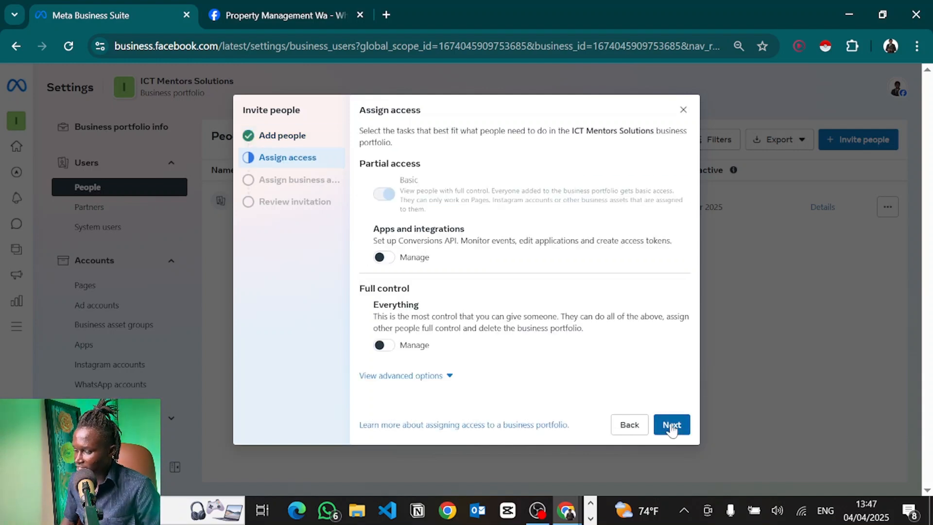
click(382, 345)
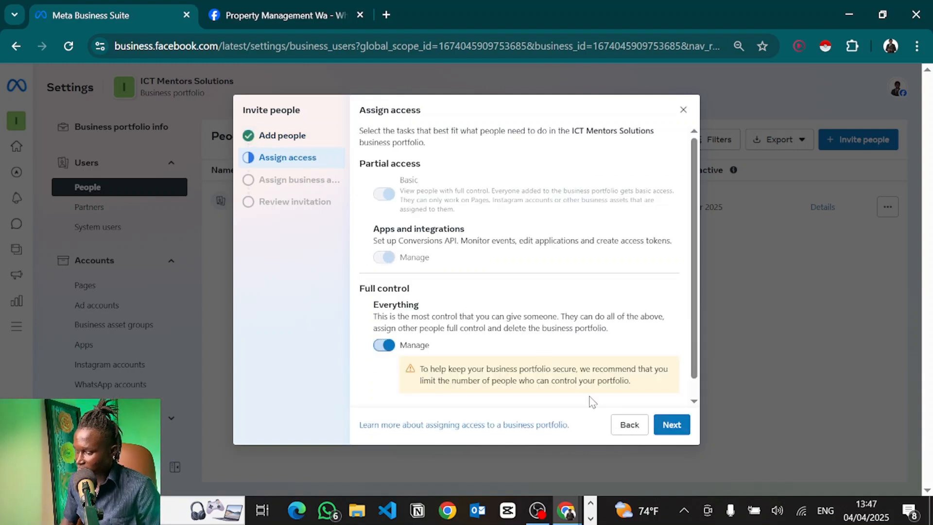
click(670, 426)
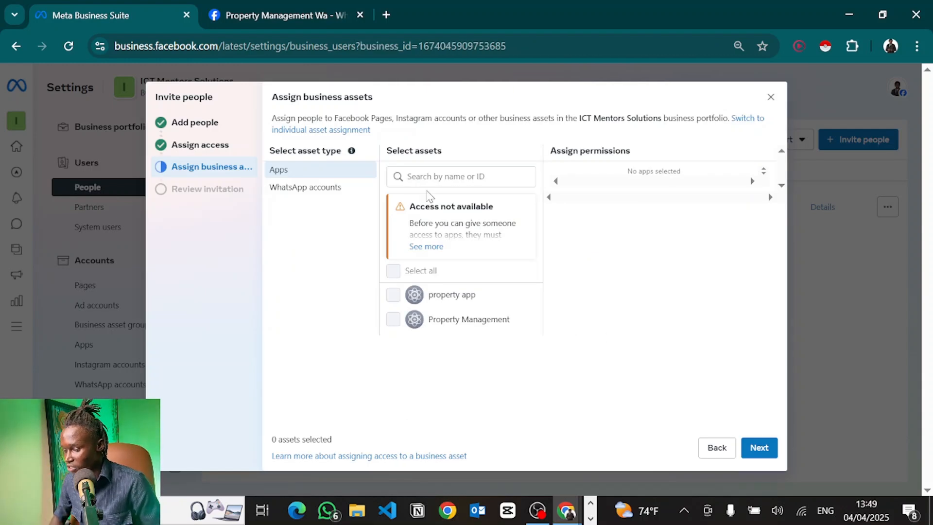
click(770, 97)
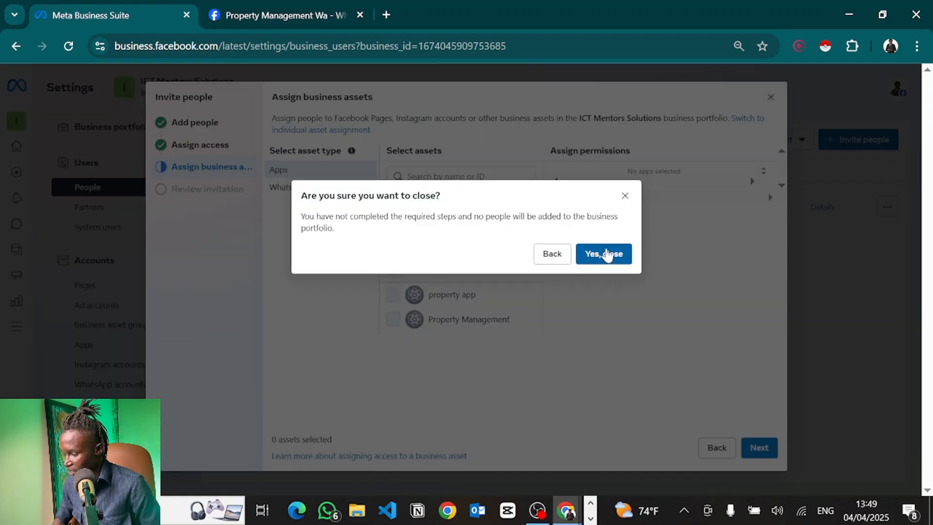
click(606, 254)
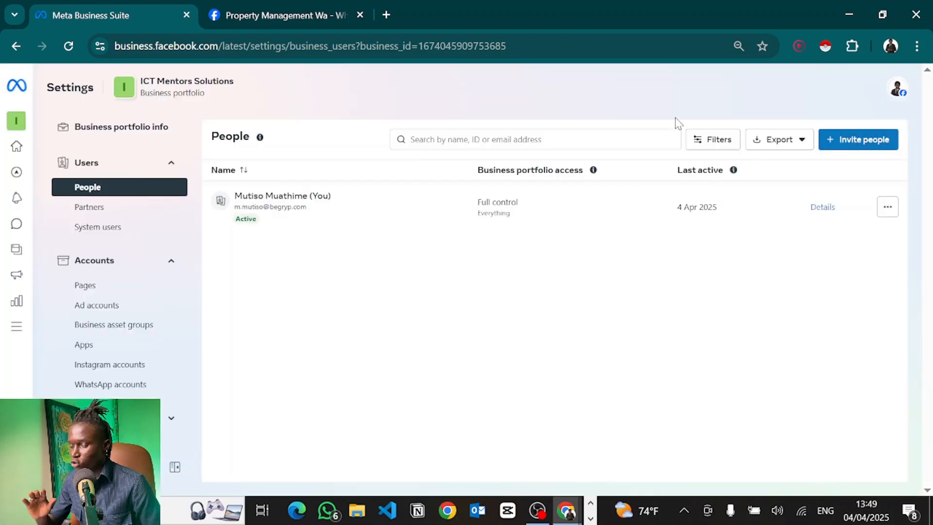
Start a second portfolio invitation and enter the invitee's e-mail address.
click(218, 6)
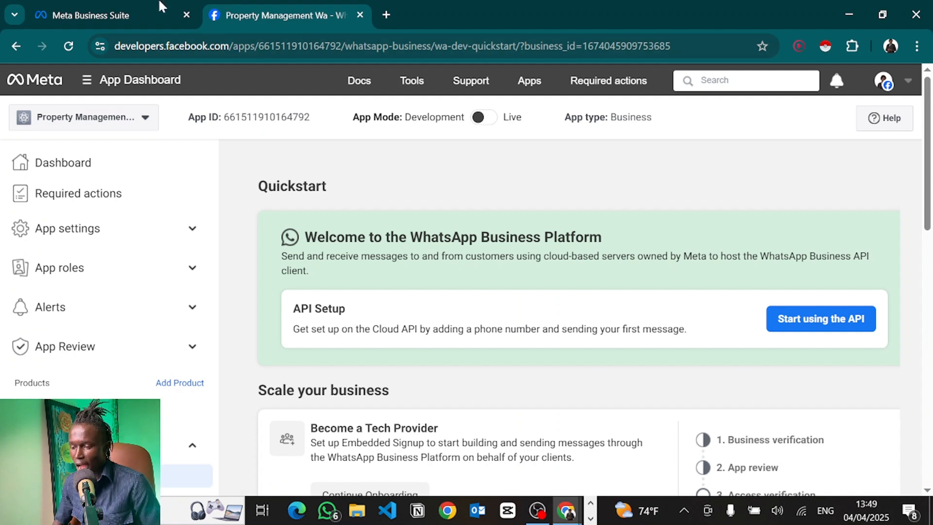
click(129, 7)
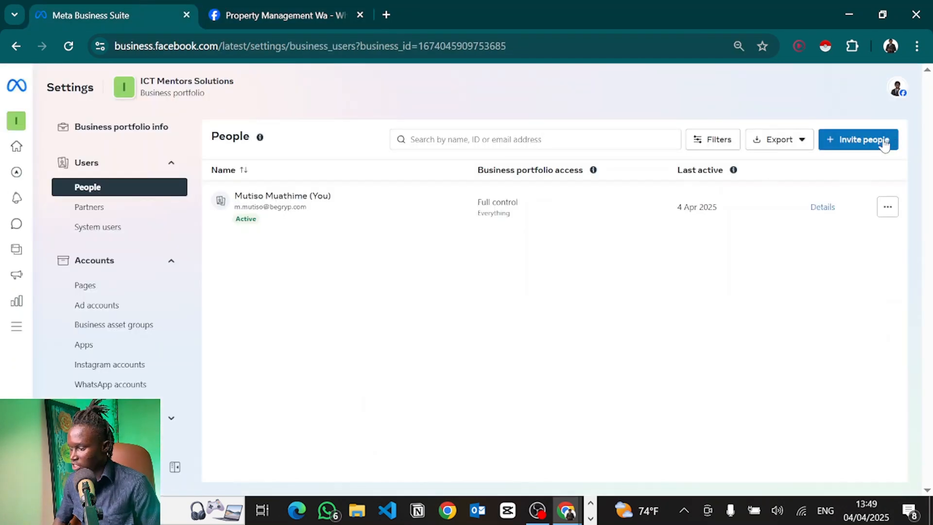
click(871, 147)
click(433, 193)
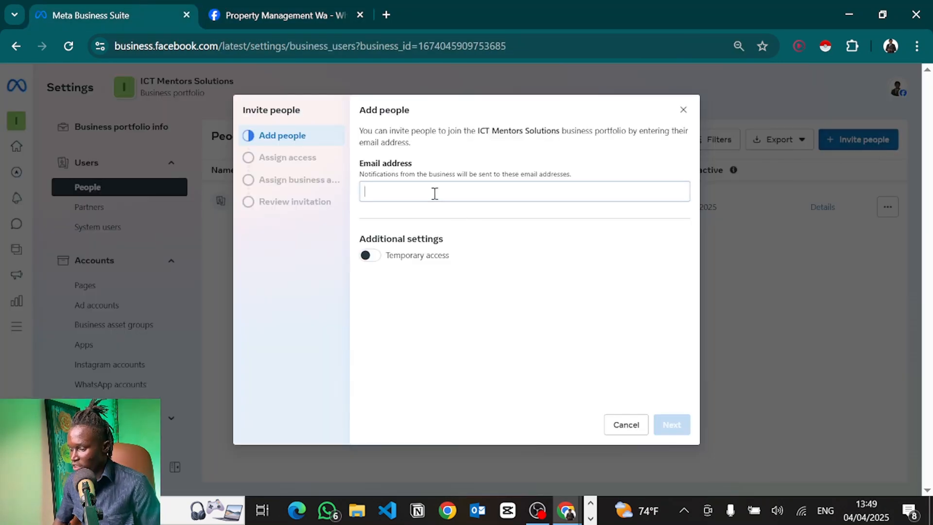
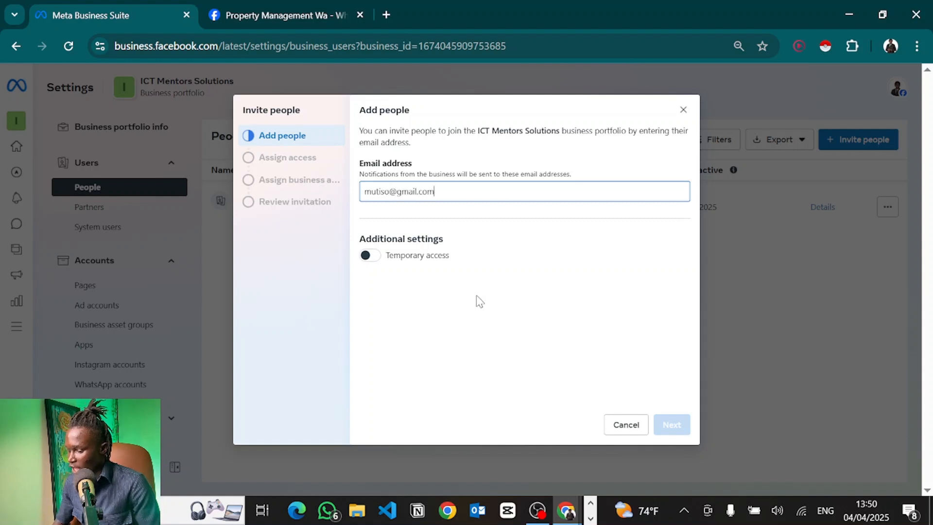
key(Return)
Give the invitee full control, review the invitation, then discard it unsent.
click(682, 423)
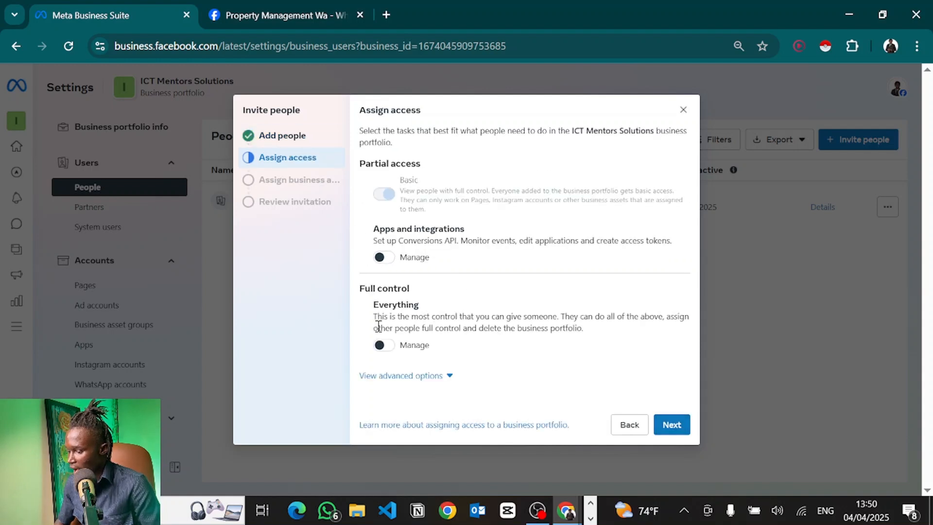
click(382, 345)
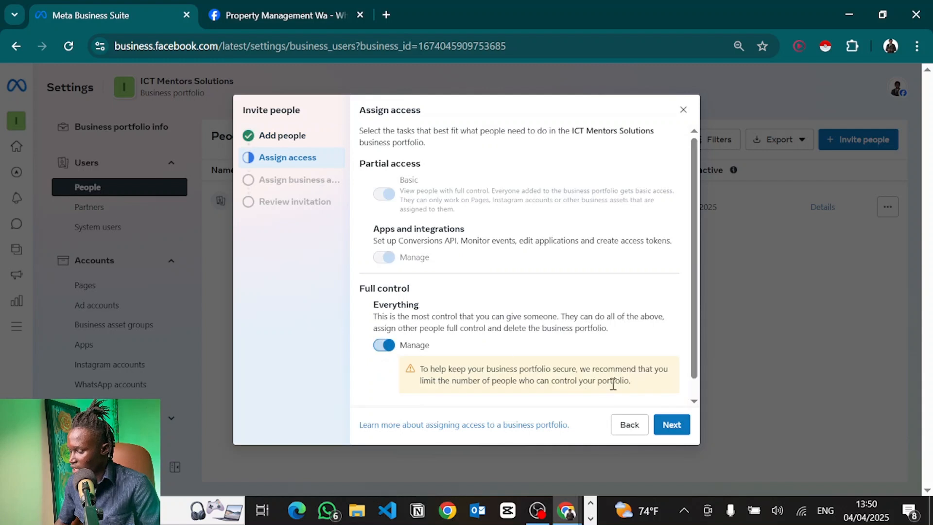
click(671, 424)
click(766, 449)
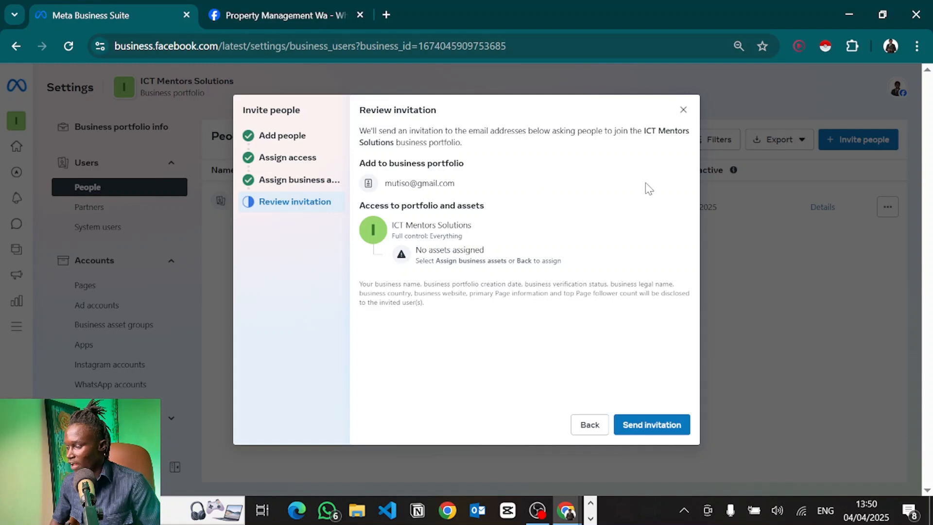
click(683, 110)
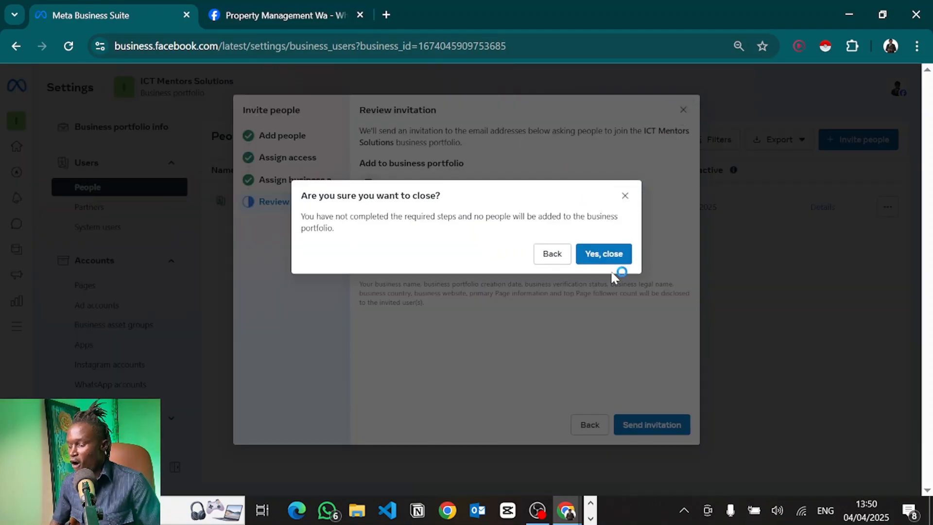
click(603, 253)
click(267, 7)
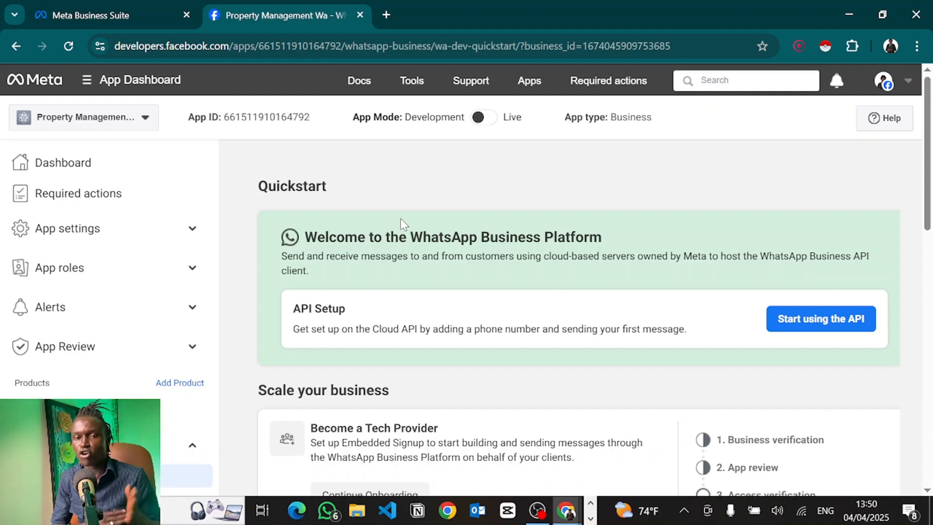
Return to Business Suite settings and open the System users list.
click(107, 6)
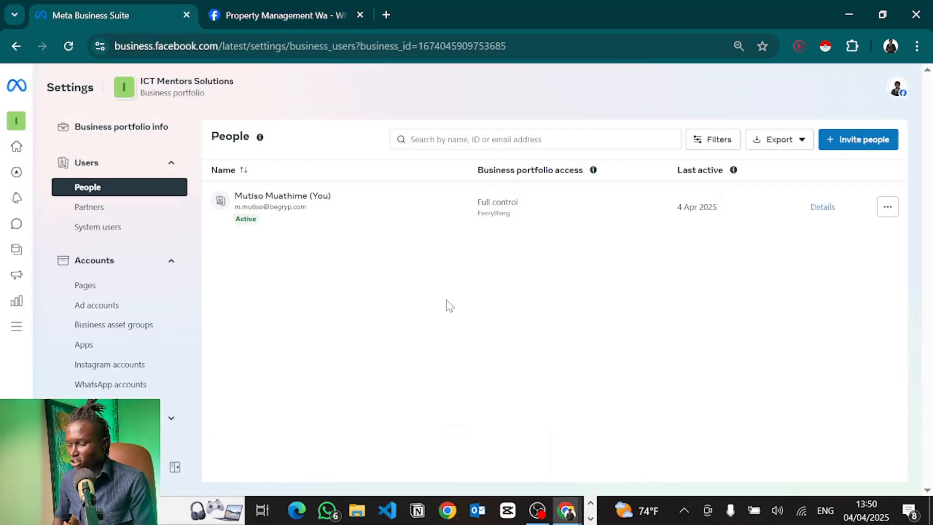
click(115, 231)
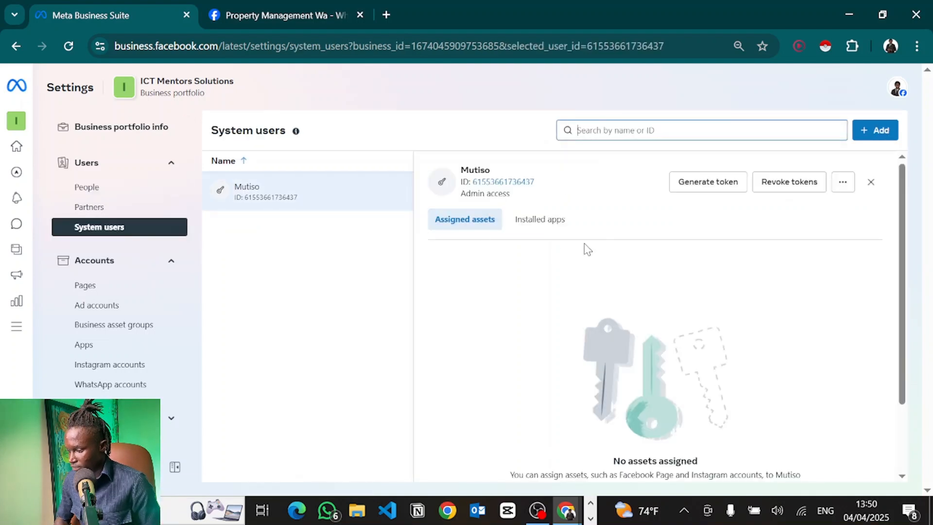
Assign the Property Management Wa app to the system user with full control.
scroll(673, 458, down, 2)
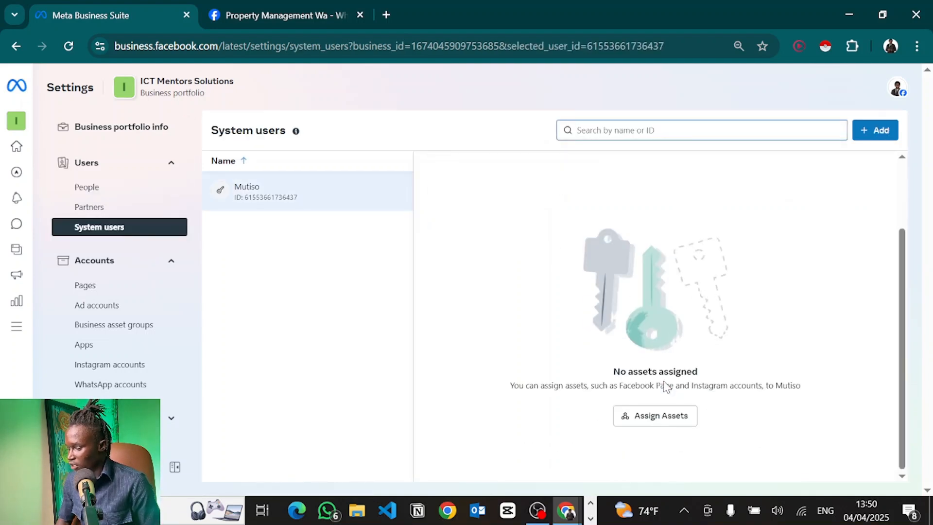
click(672, 423)
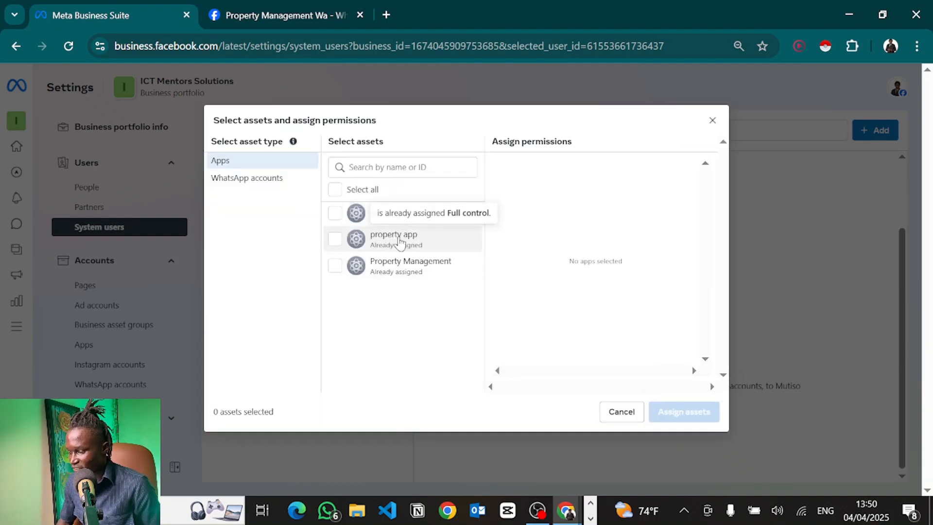
click(334, 214)
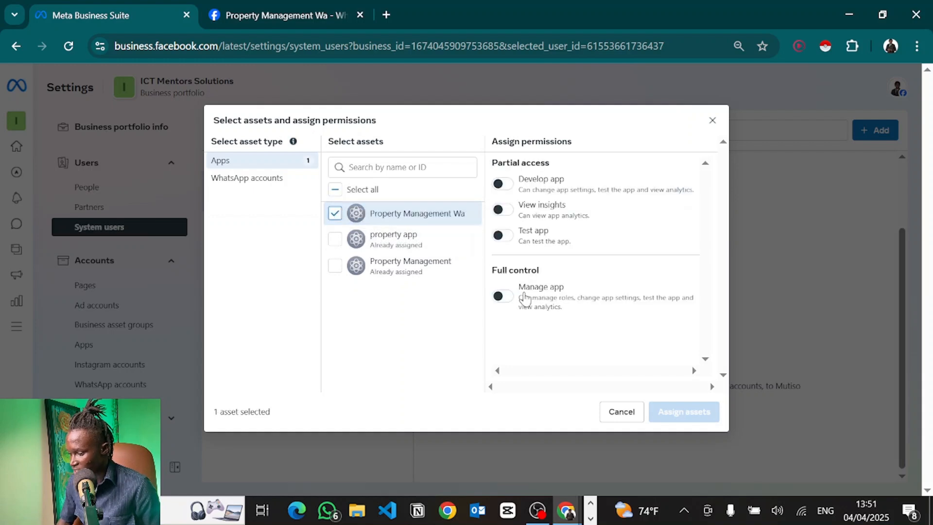
click(503, 297)
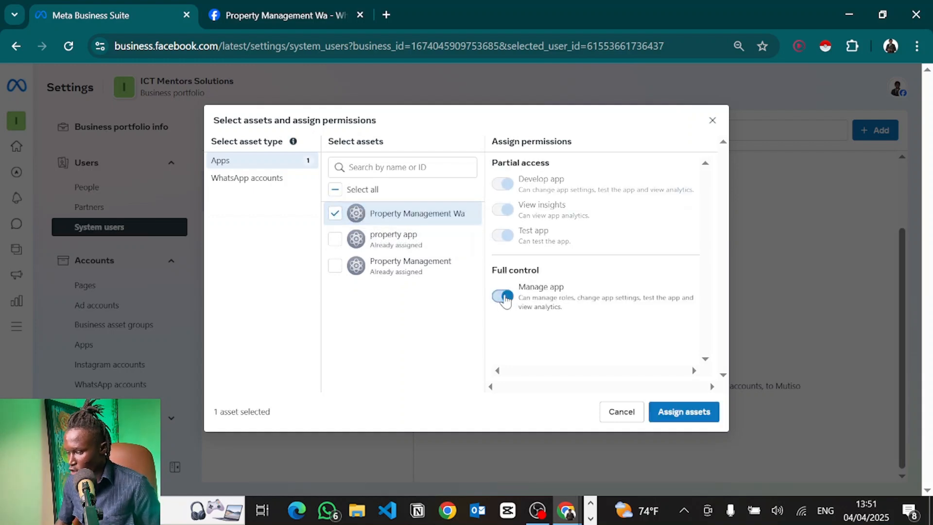
click(685, 414)
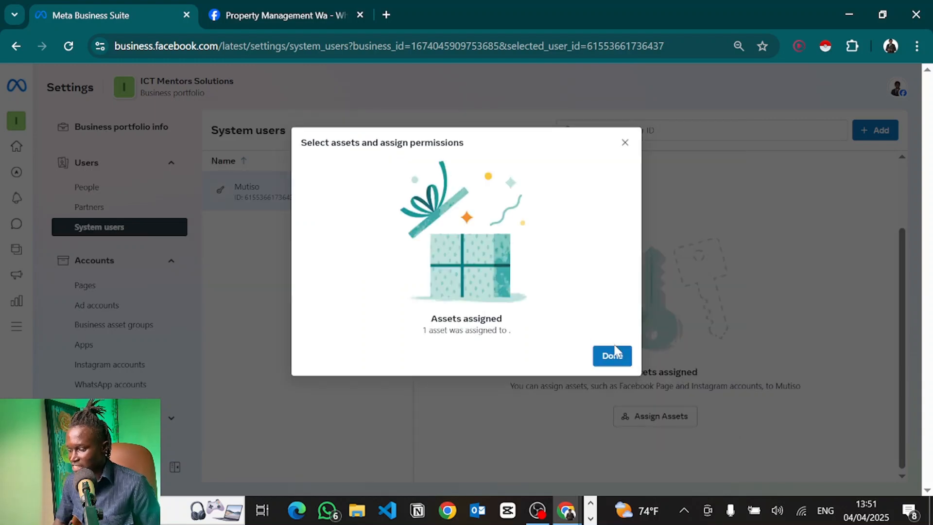
click(615, 356)
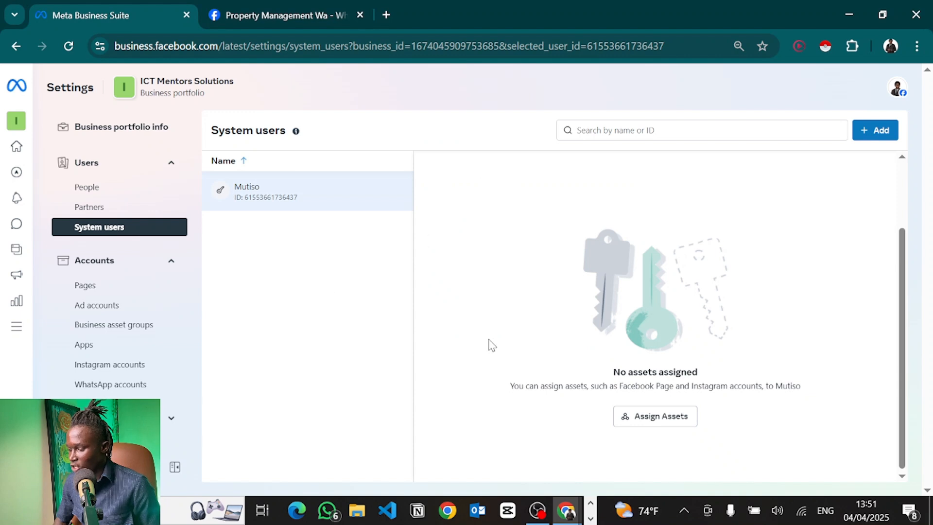
scroll(718, 303, up, 2)
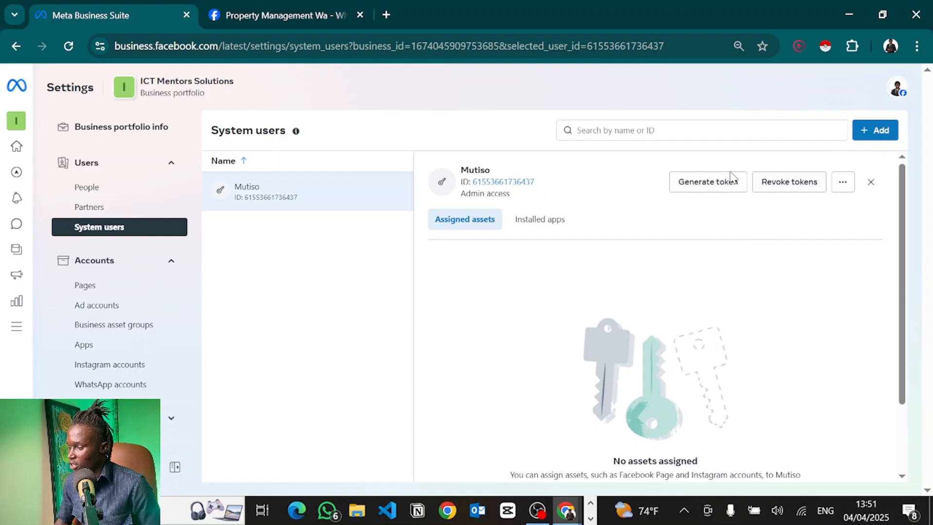
Start a system-user token for Property Management Wa set to never expire.
click(703, 181)
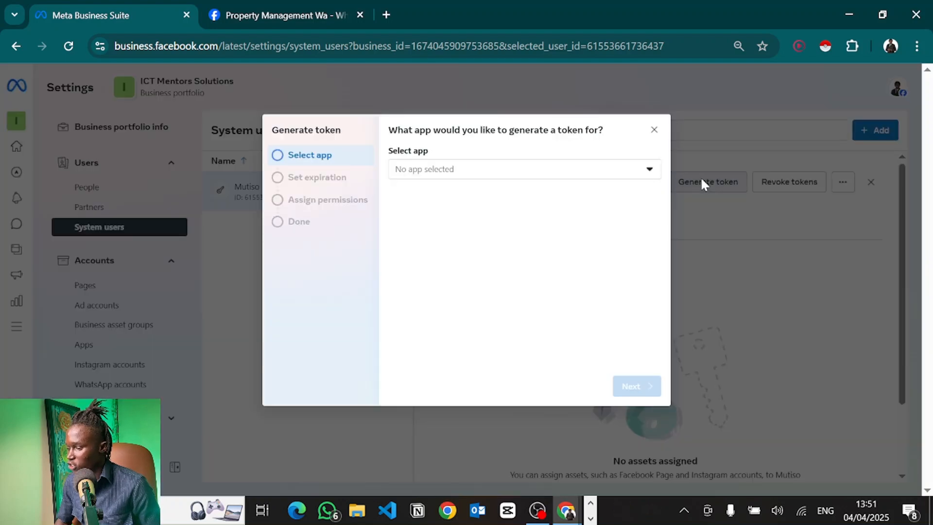
click(521, 174)
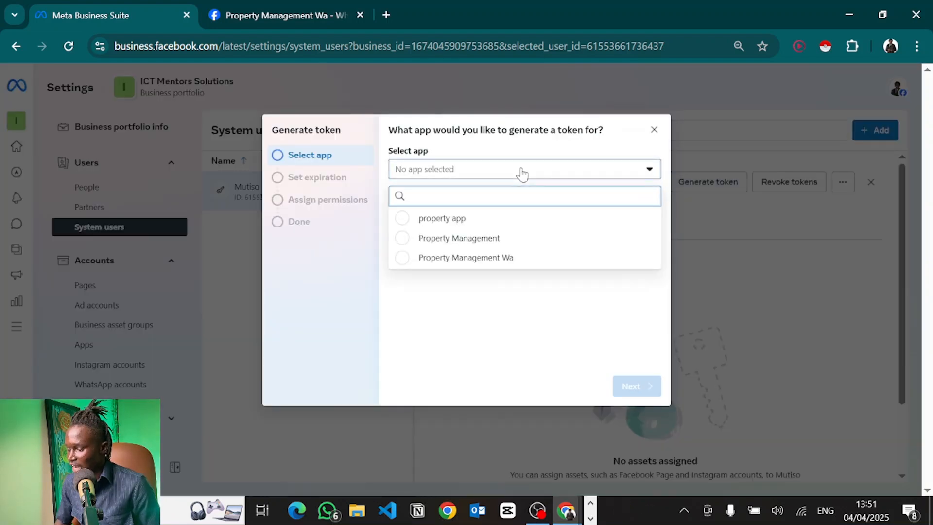
click(428, 260)
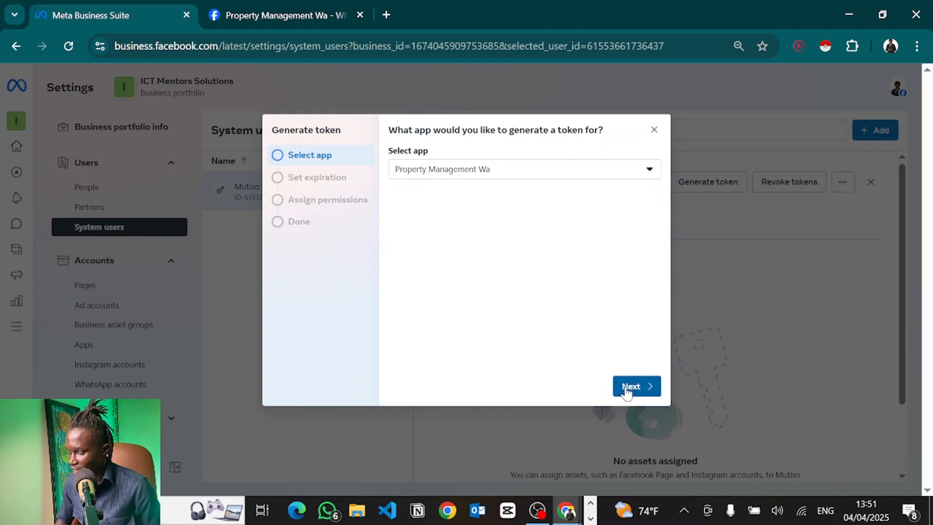
click(629, 387)
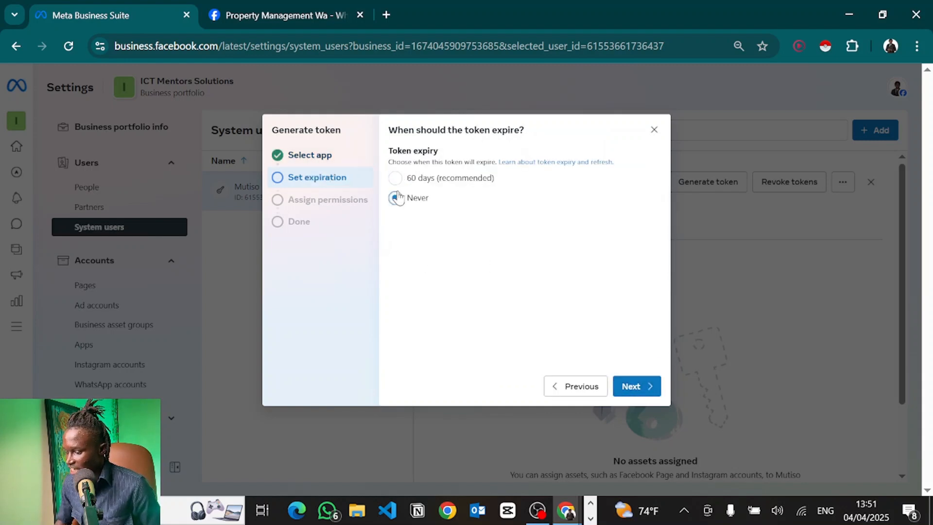
click(636, 385)
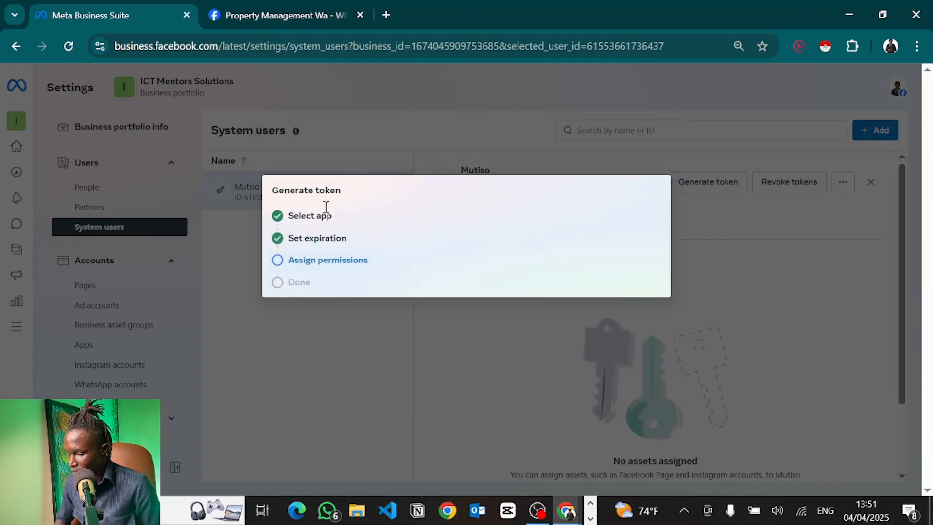
Grant business_management, whatsapp_business_management and whatsapp_business_messaging, and generate the token.
click(452, 208)
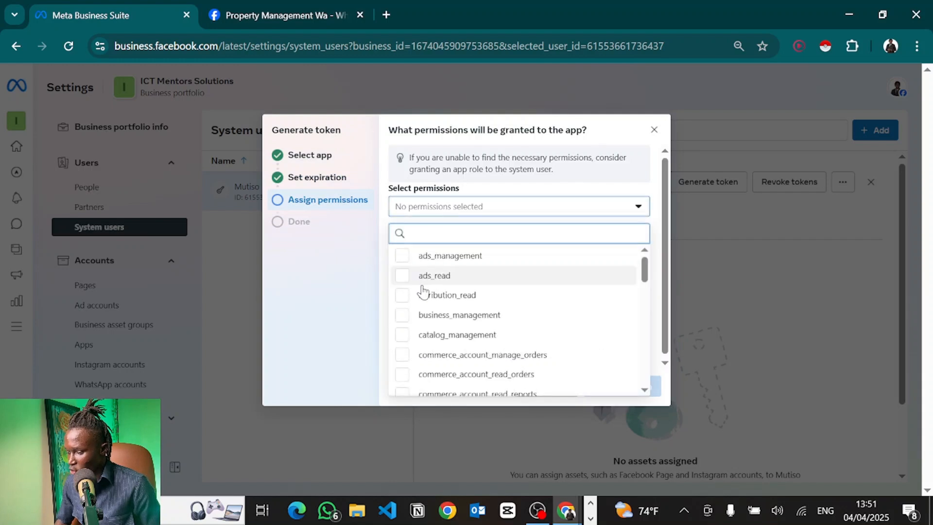
click(436, 321)
scroll(436, 321, down, 10)
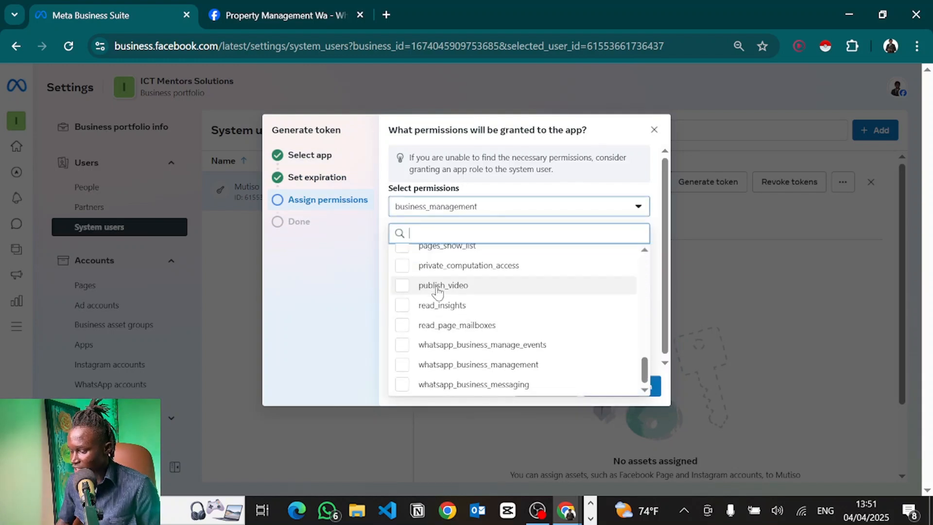
click(456, 365)
click(415, 386)
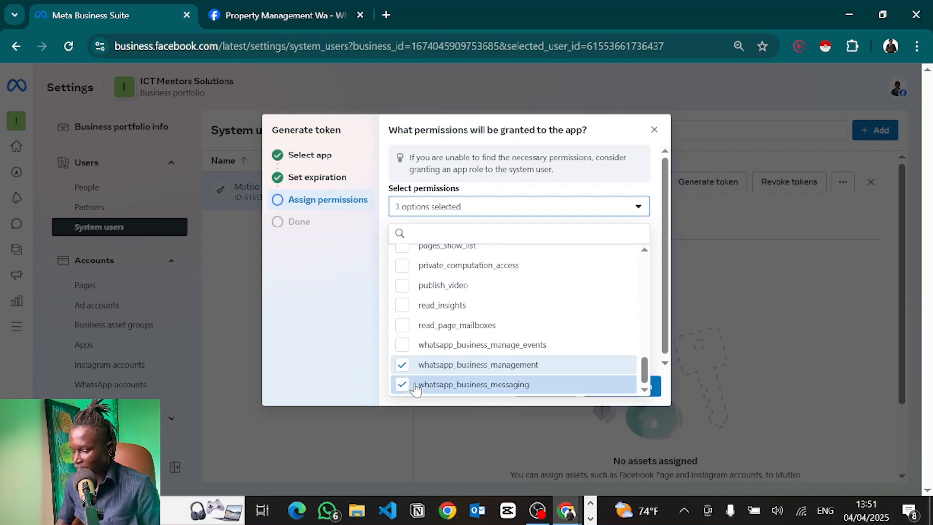
click(335, 291)
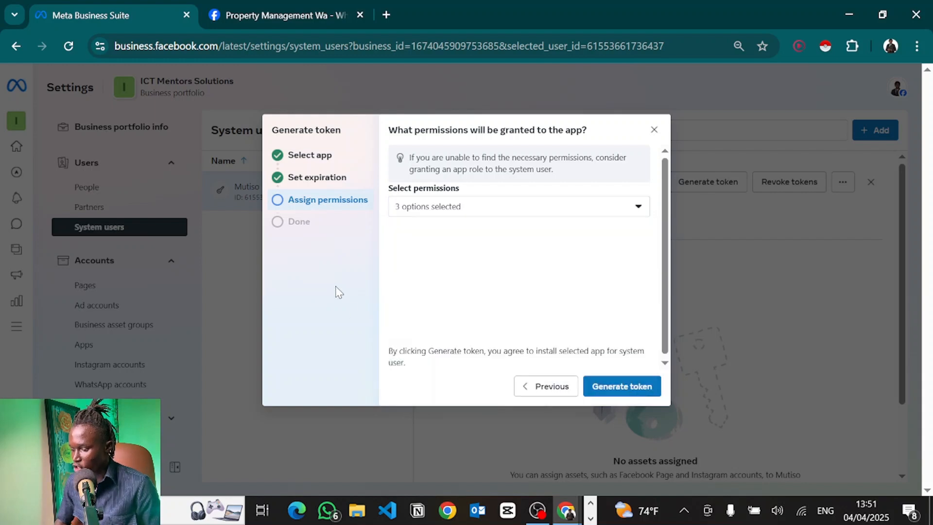
click(624, 389)
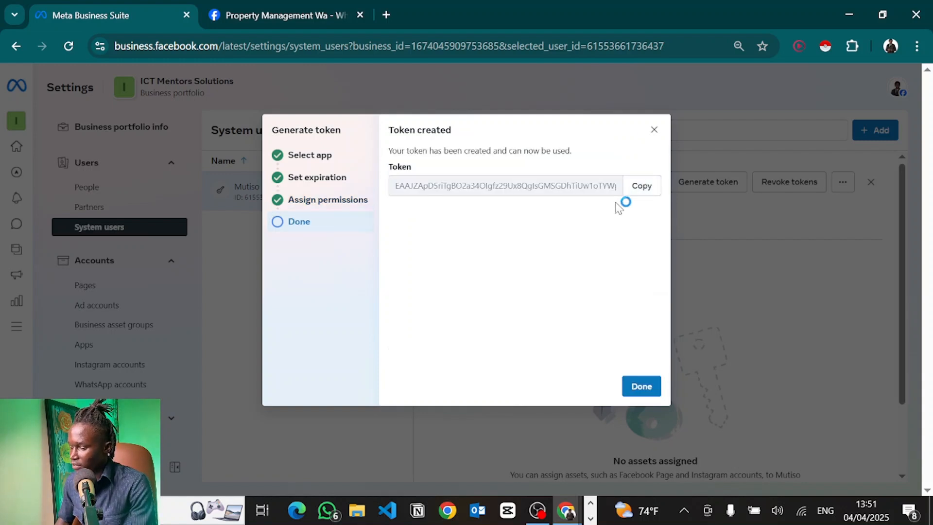
key(alt+Tab)
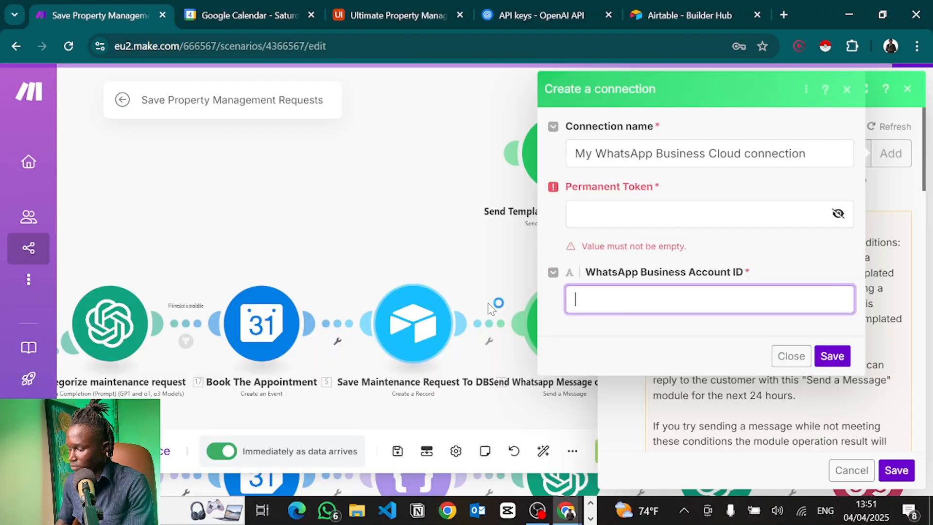
Paste the generated access token into Make's Permanent Token field.
click(611, 214)
key(ctrl+v)
click(613, 279)
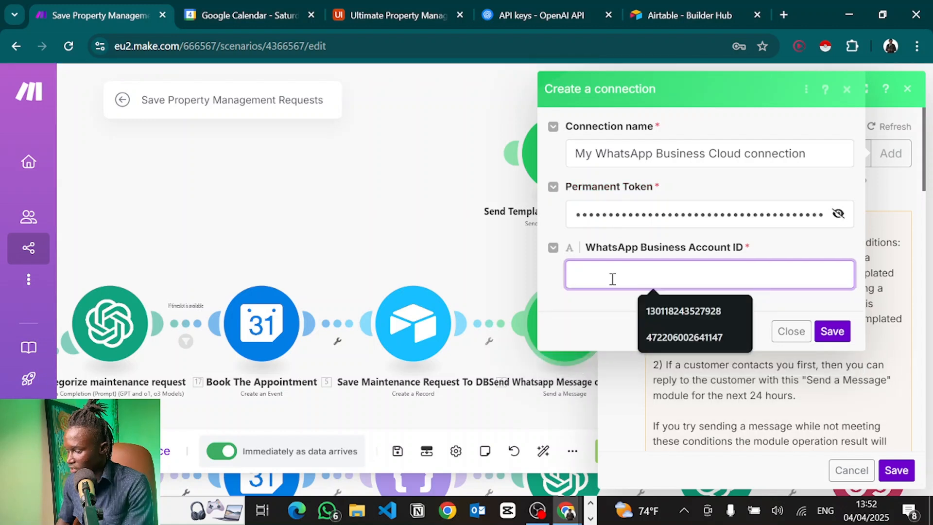
Copy the WhatsApp Business Account ID from the app's API Setup page.
key(alt+Tab)
click(247, 11)
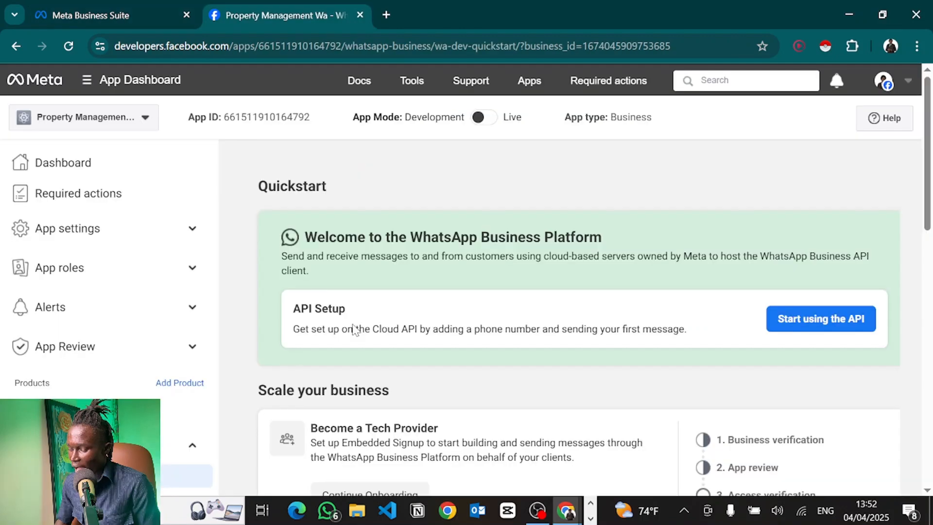
scroll(152, 317, down, 2)
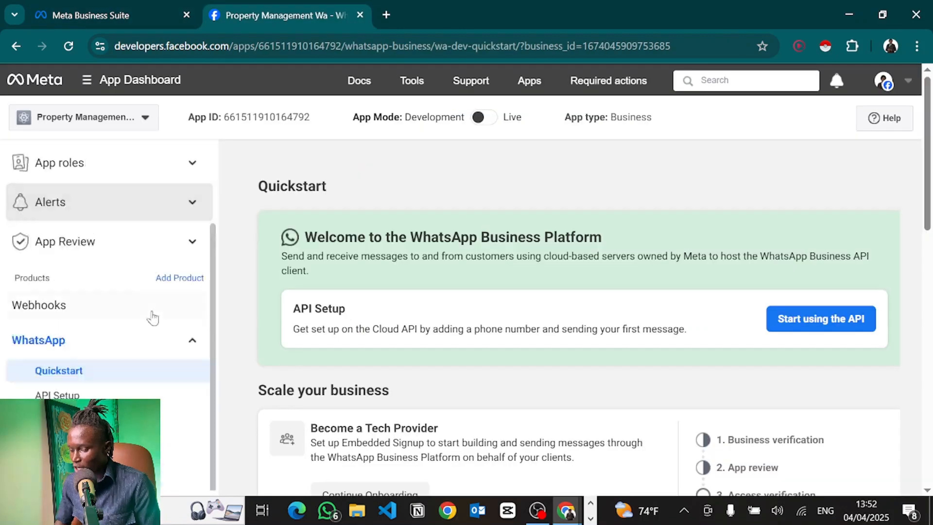
click(62, 394)
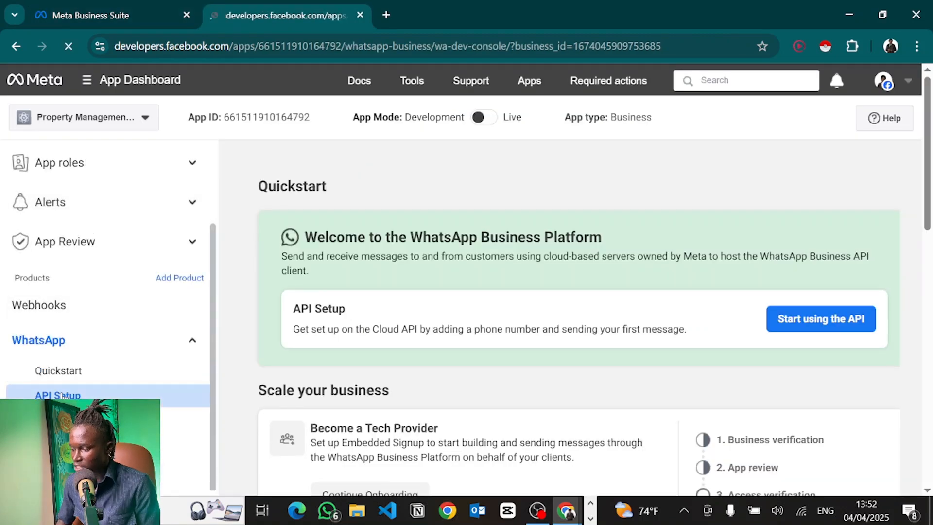
scroll(336, 432, down, 2)
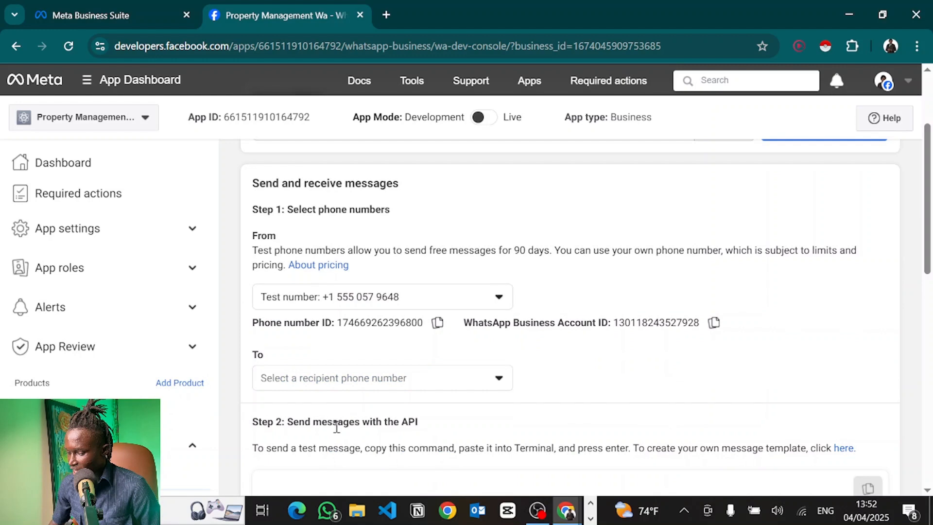
click(715, 325)
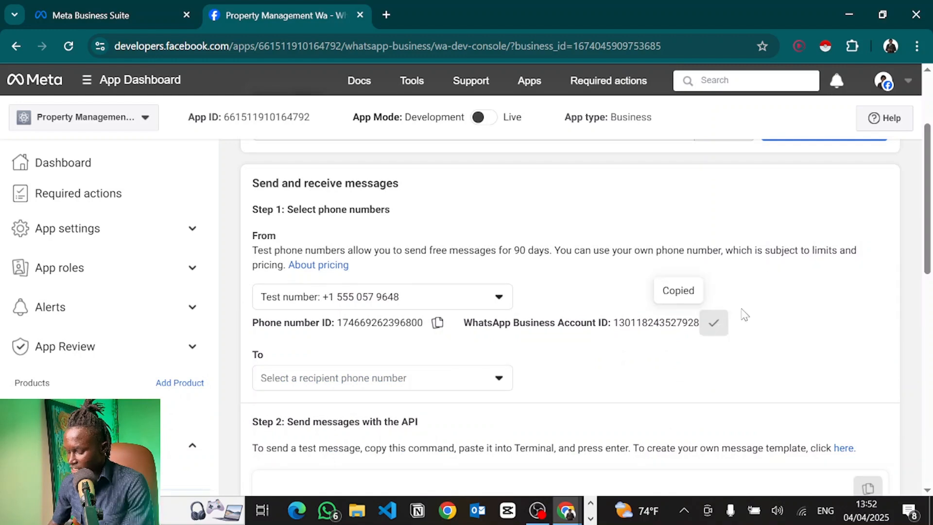
Save the new WhatsApp connection with the copied Business Account ID.
key(alt+Tab)
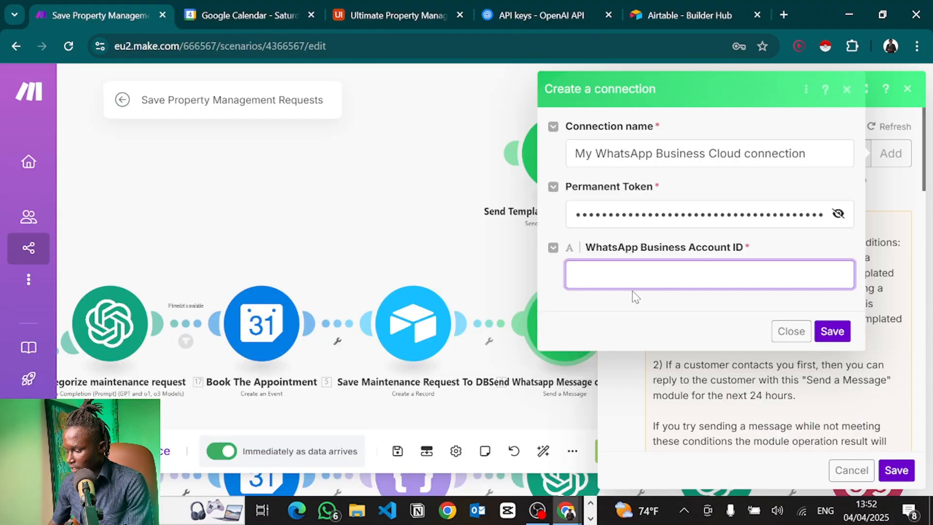
click(833, 331)
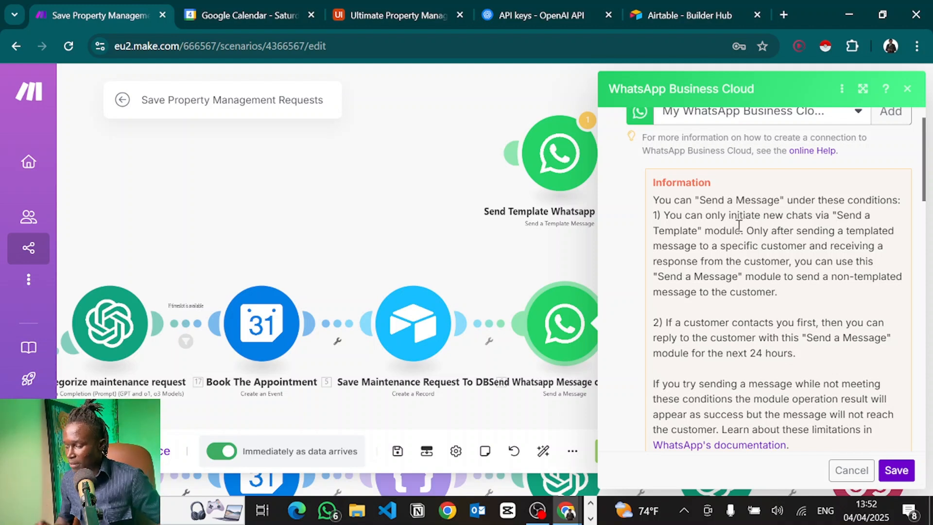
key(alt+Tab)
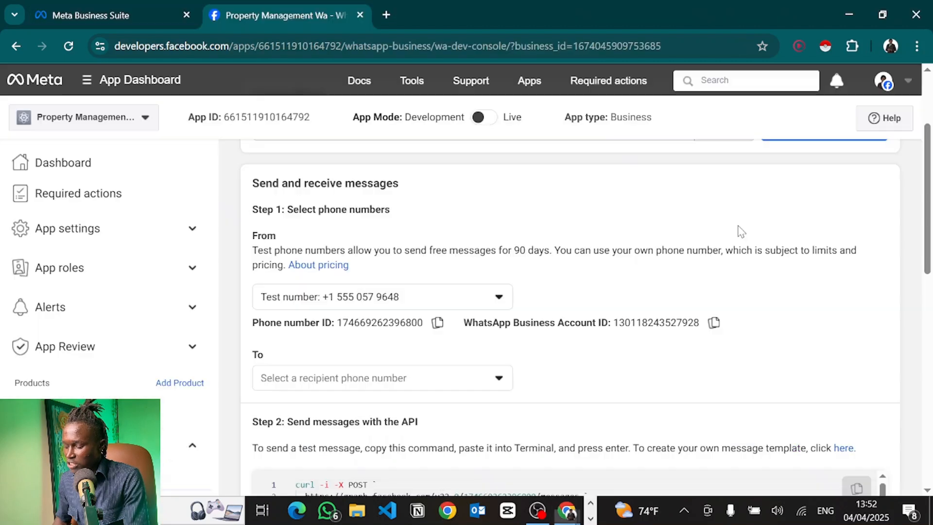
Check the WhatsApp API test sending number and allowed recipient numbers in Meta, then return to Make.
scroll(439, 255, down, 2)
scroll(439, 257, down, 1)
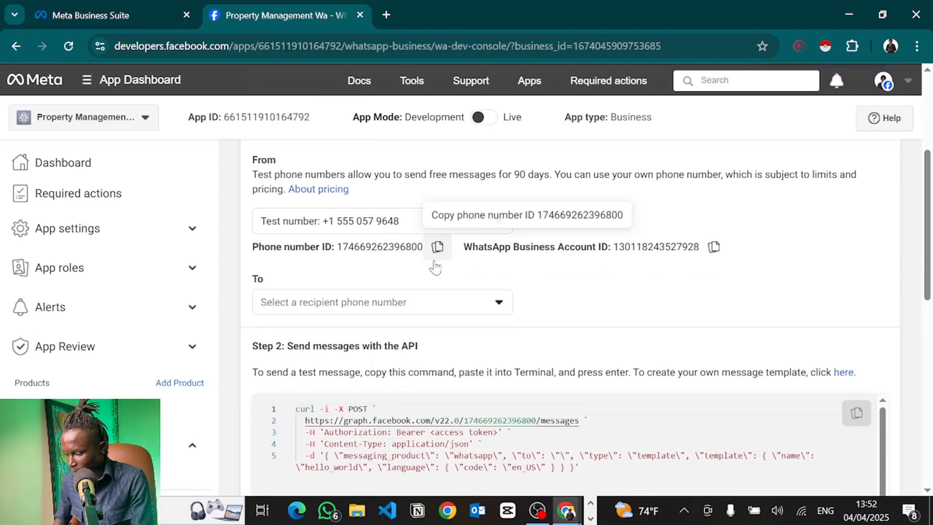
click(300, 308)
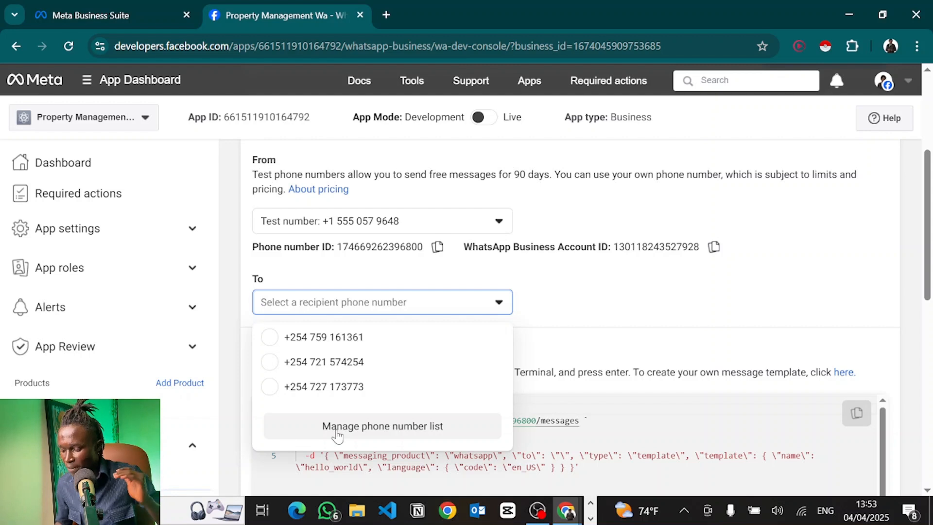
click(597, 317)
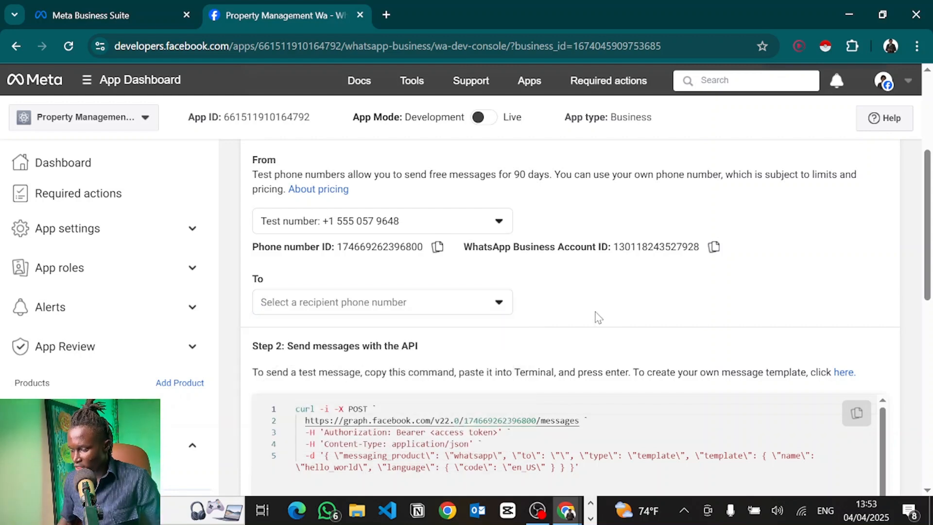
click(310, 222)
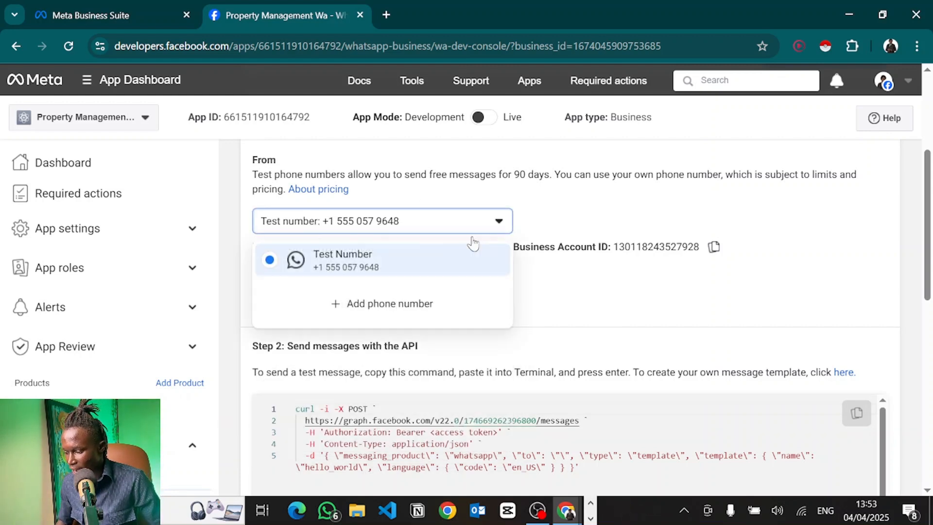
click(358, 311)
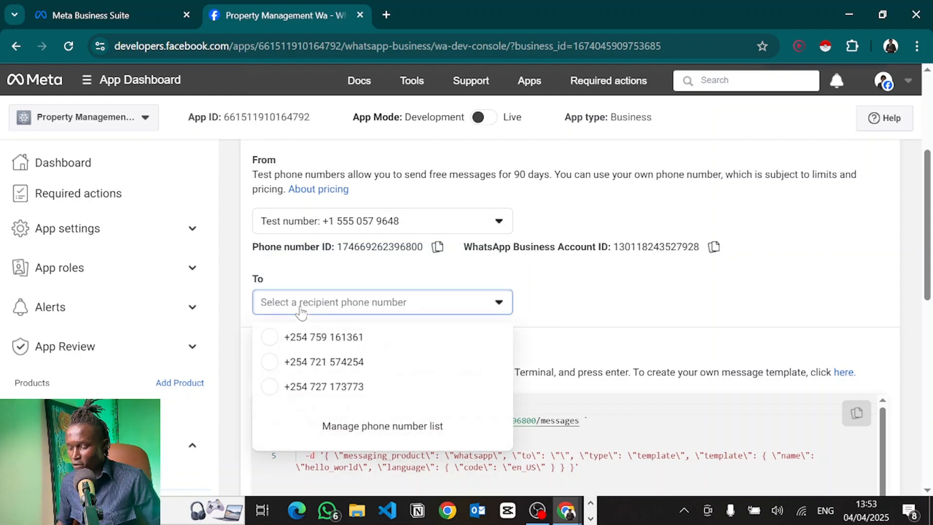
click(587, 309)
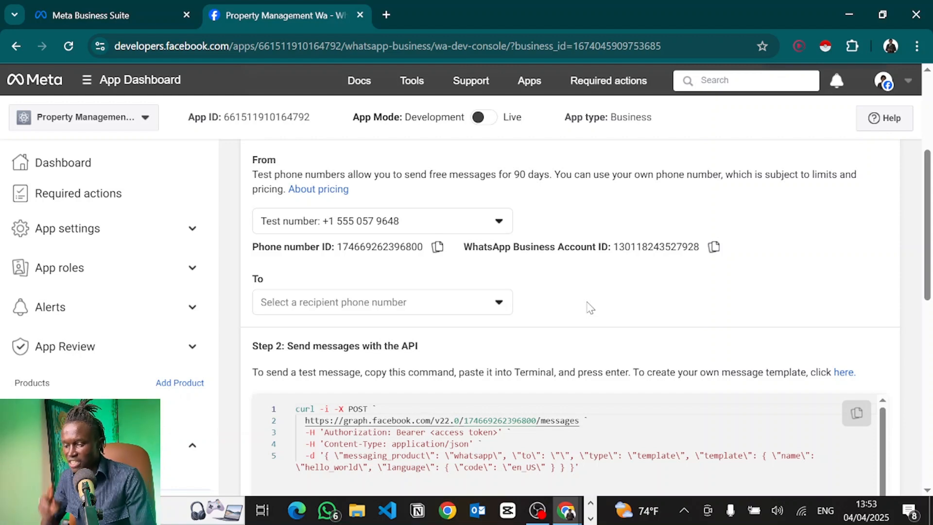
key(alt+Tab)
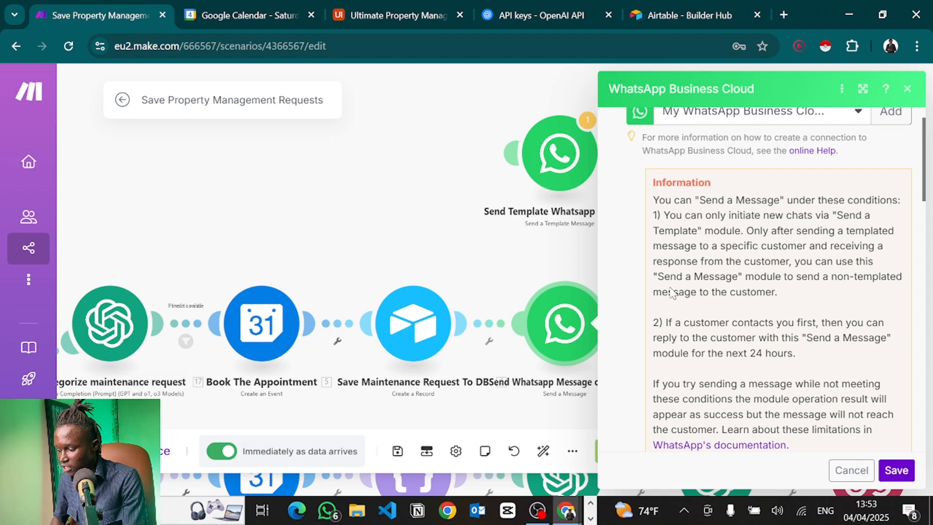
Open the Send Template WhatsApp module and connect it automatically into the flow after Webhooks.
click(460, 235)
click(565, 161)
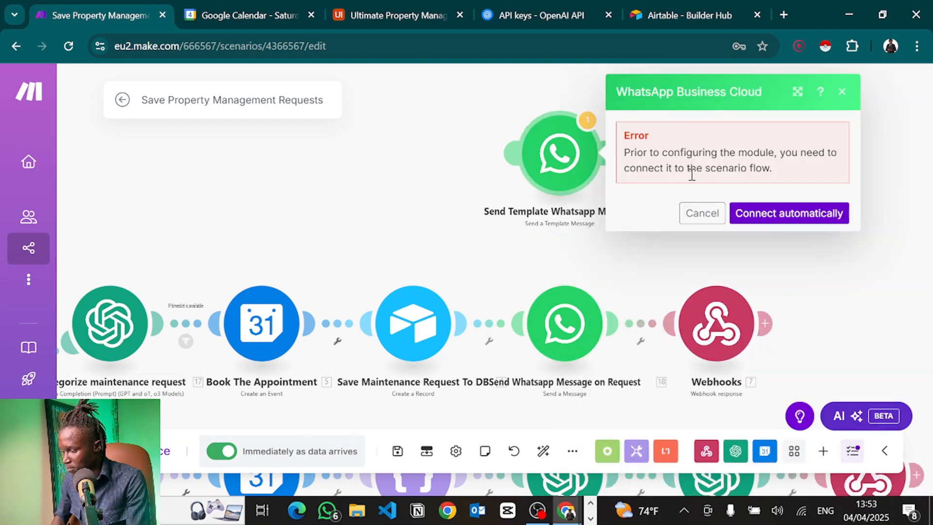
click(768, 215)
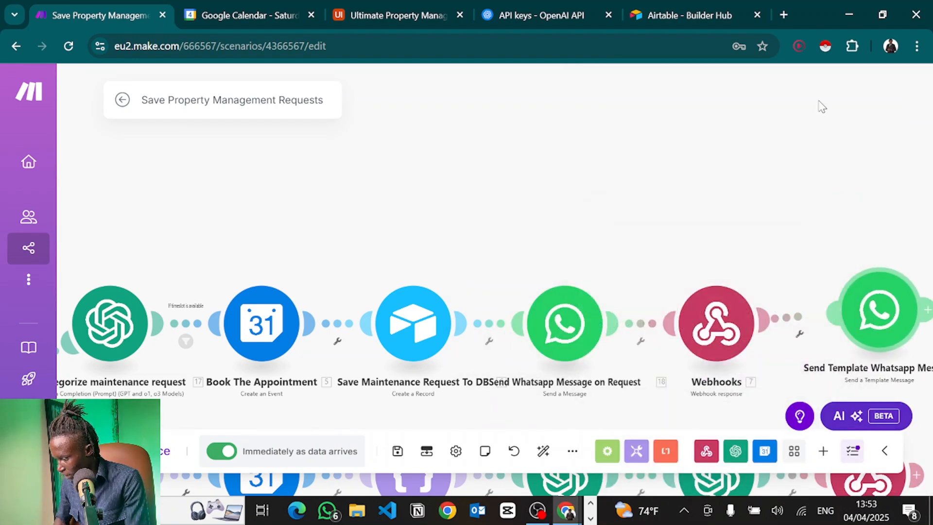
scroll(657, 304, down, 7)
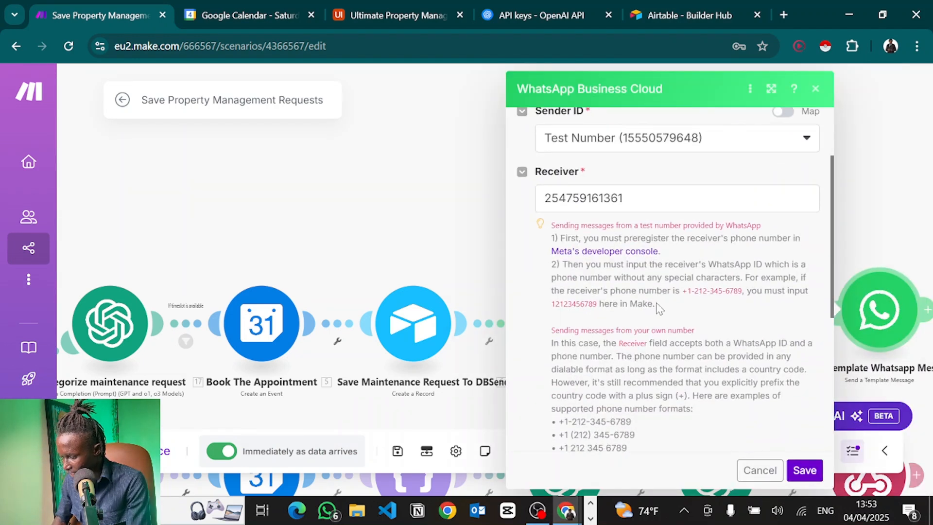
scroll(657, 303, up, 2)
scroll(657, 303, down, 3)
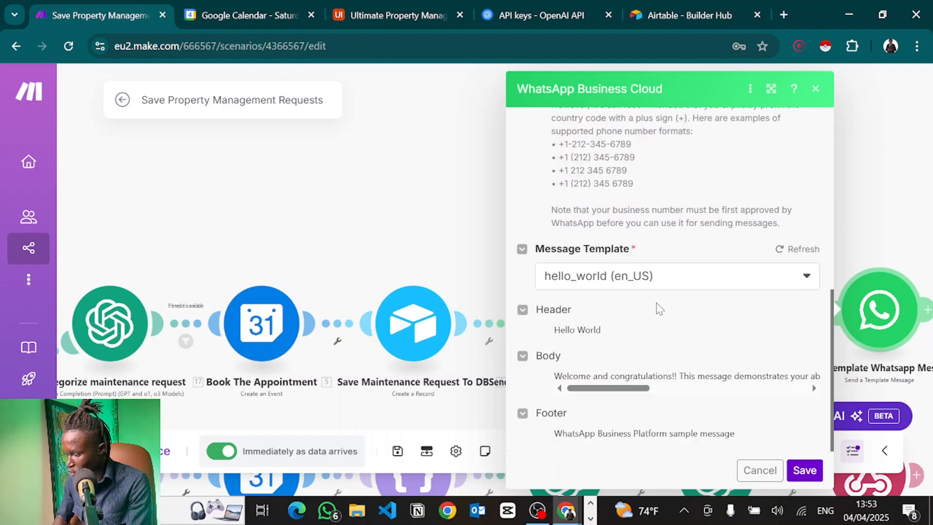
Keep the hello_world (en_US) message template selected and close the module settings.
click(589, 275)
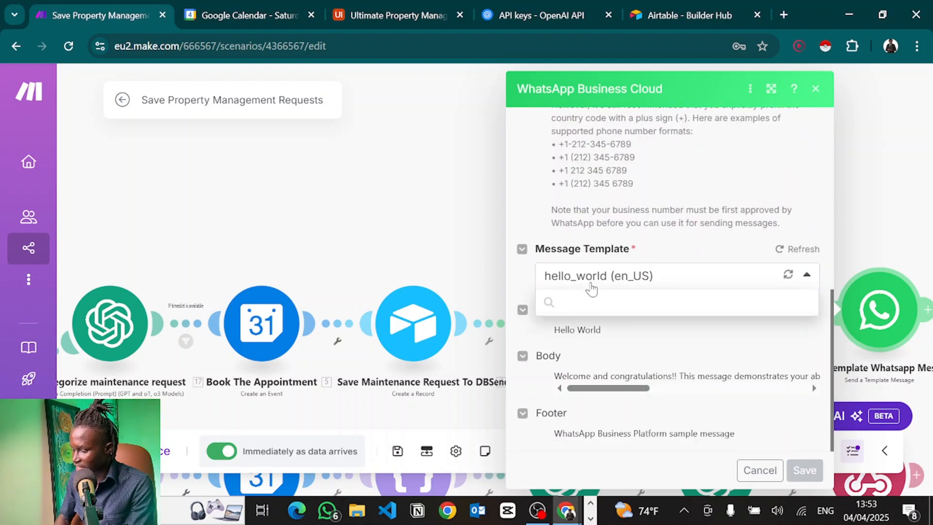
click(528, 280)
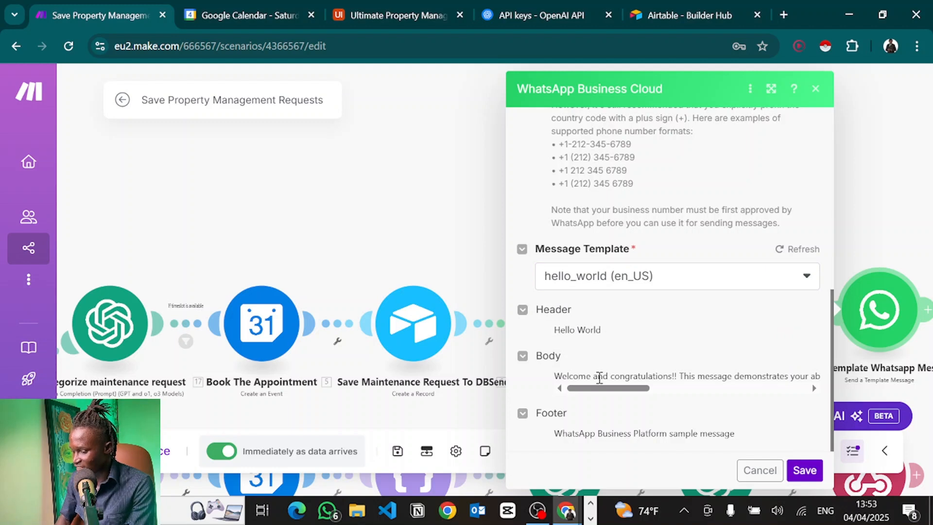
scroll(599, 378, right, 1)
scroll(599, 377, left, 1)
scroll(600, 377, right, 1)
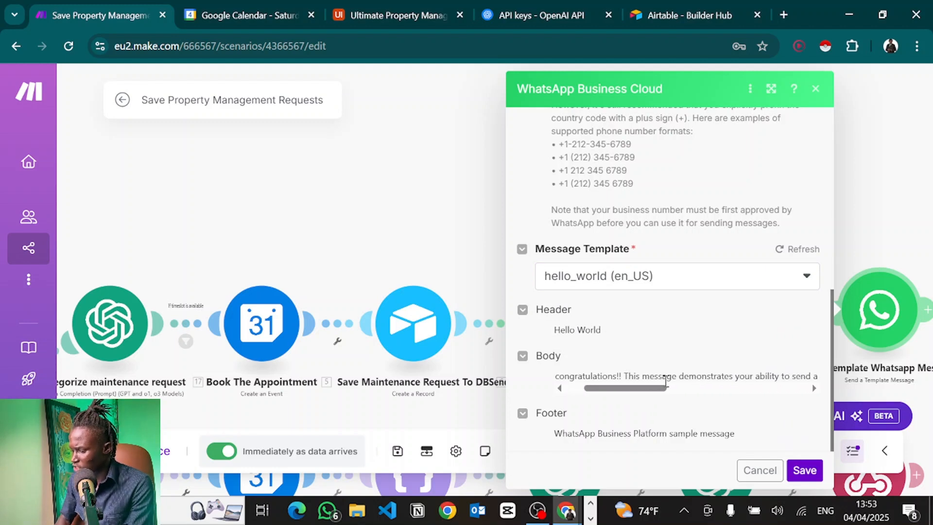
scroll(666, 380, right, 4)
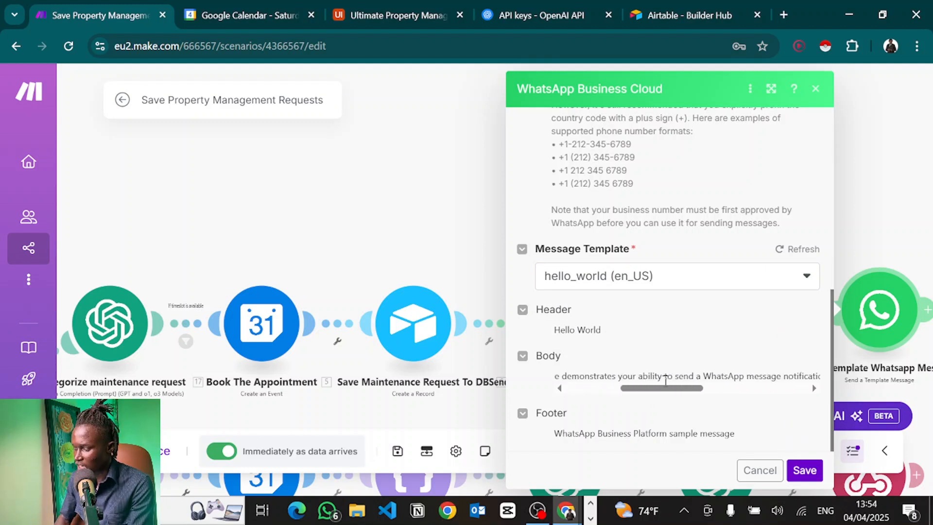
scroll(666, 380, right, 1)
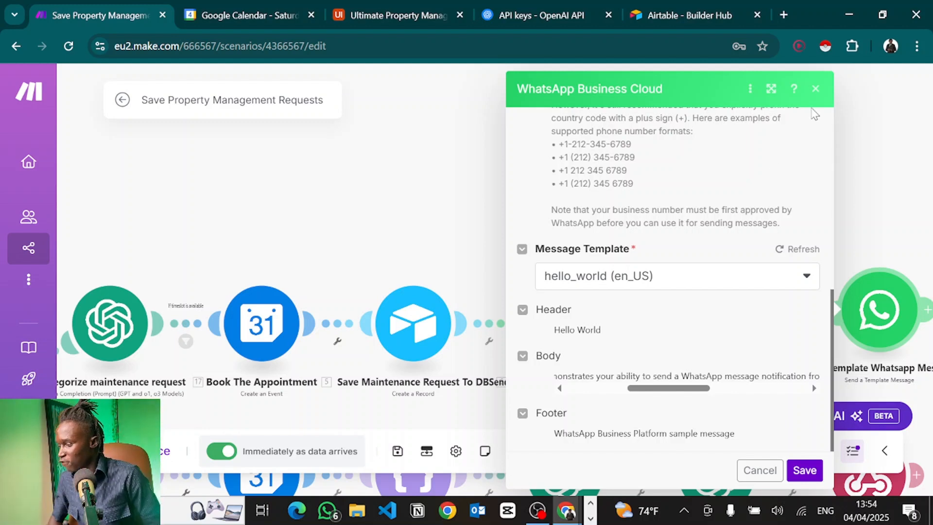
click(815, 89)
drag(500, 271, 503, 152)
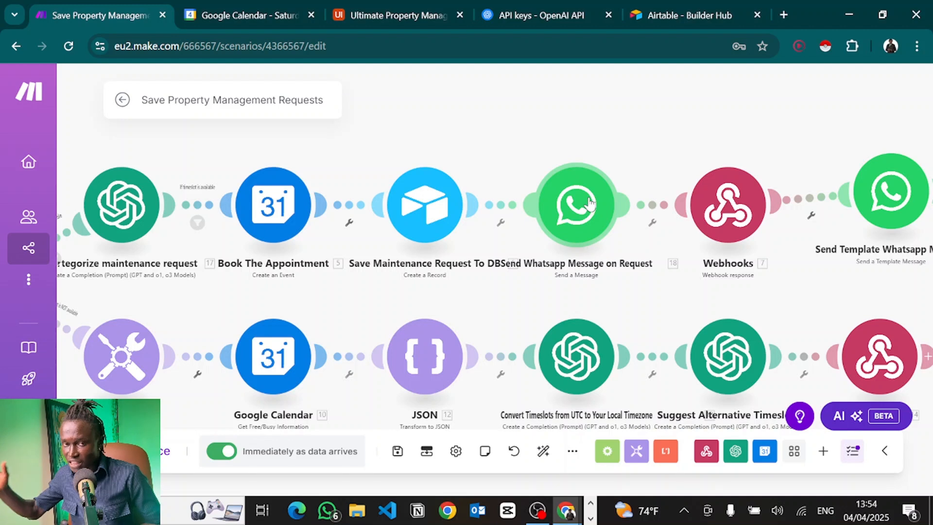
Drag Send Template Whatsapp Message above Send Whatsapp Message on Request.
click(589, 204)
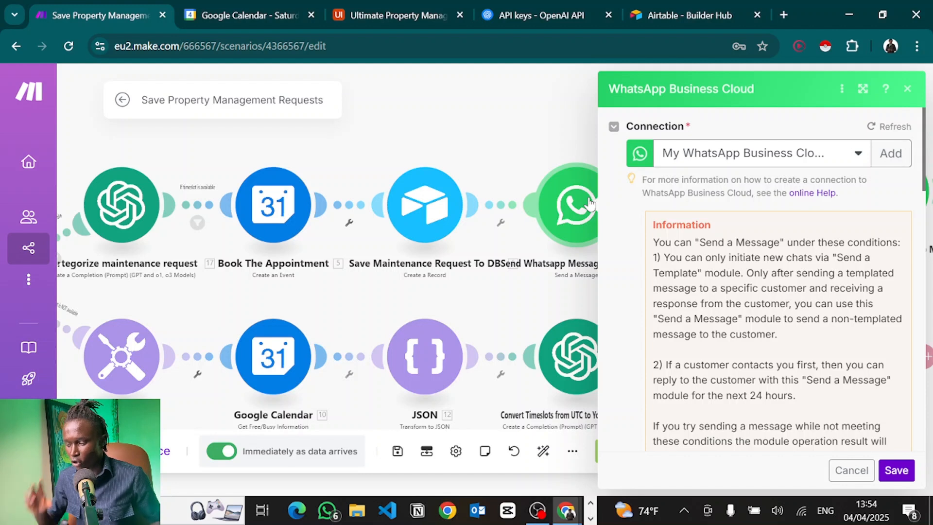
click(497, 108)
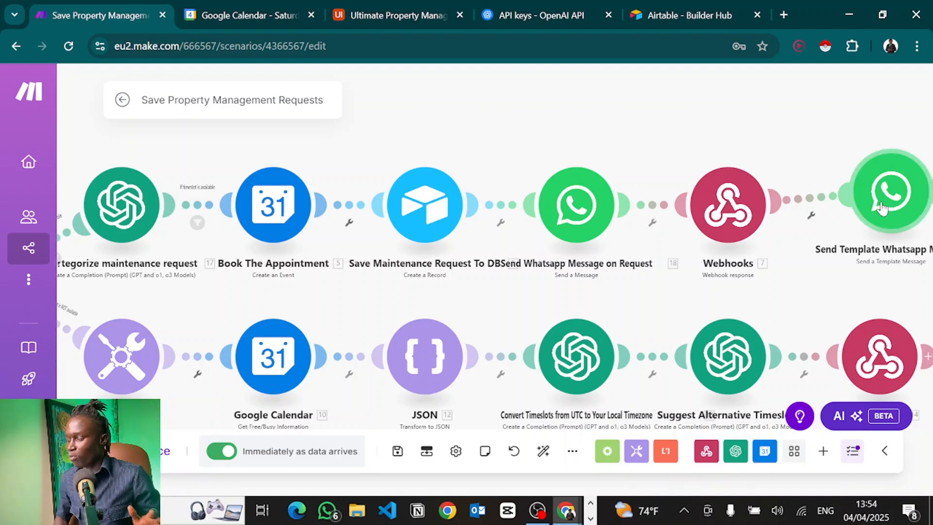
drag(882, 208, 585, 106)
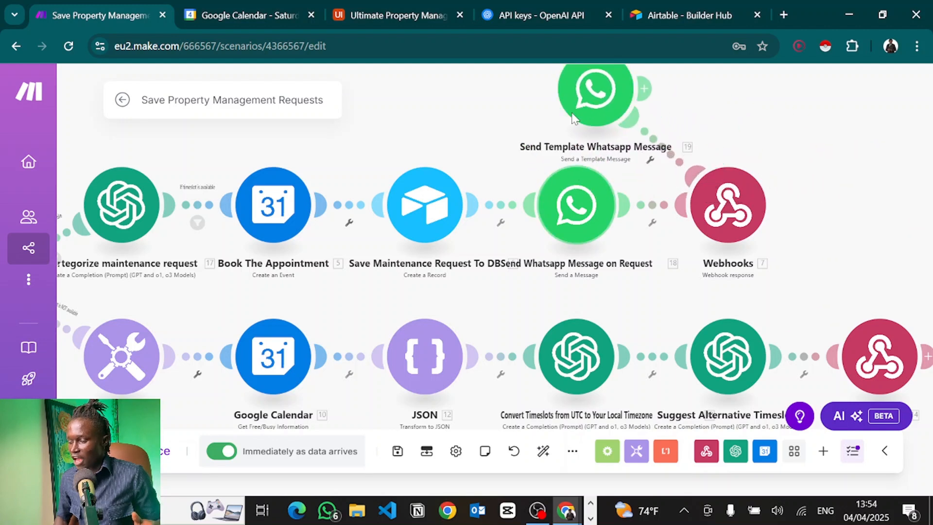
Delete the link between Webhooks and the Send Template Whatsapp Message module.
right_click(591, 98)
click(723, 117)
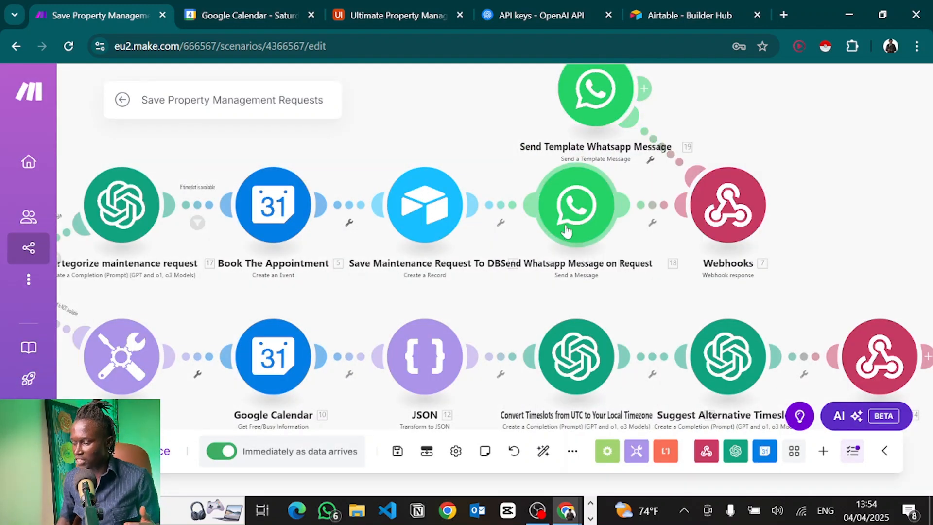
right_click(671, 154)
click(714, 195)
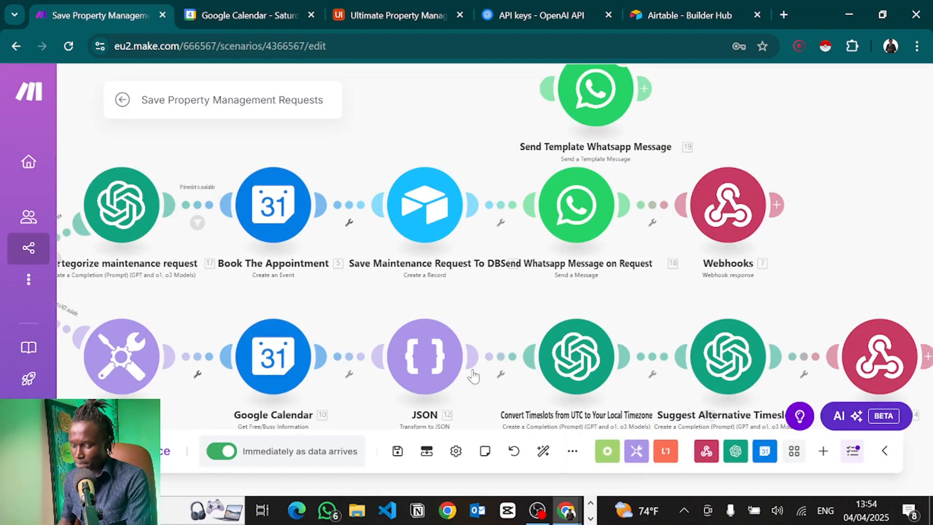
Scroll the Flowbridge Whatsapp chat, view the test number's contact info, and glance at the Meta console.
scroll(451, 281, down, 3)
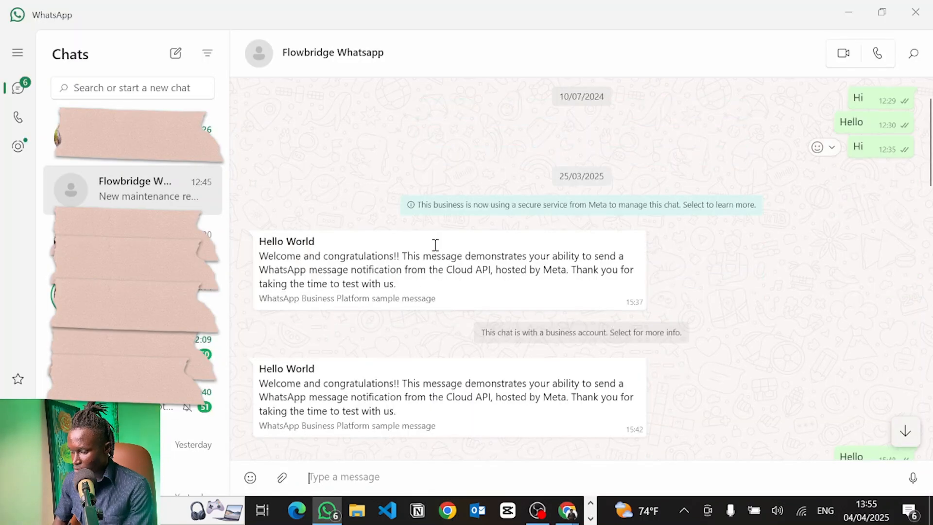
scroll(411, 220, up, 2)
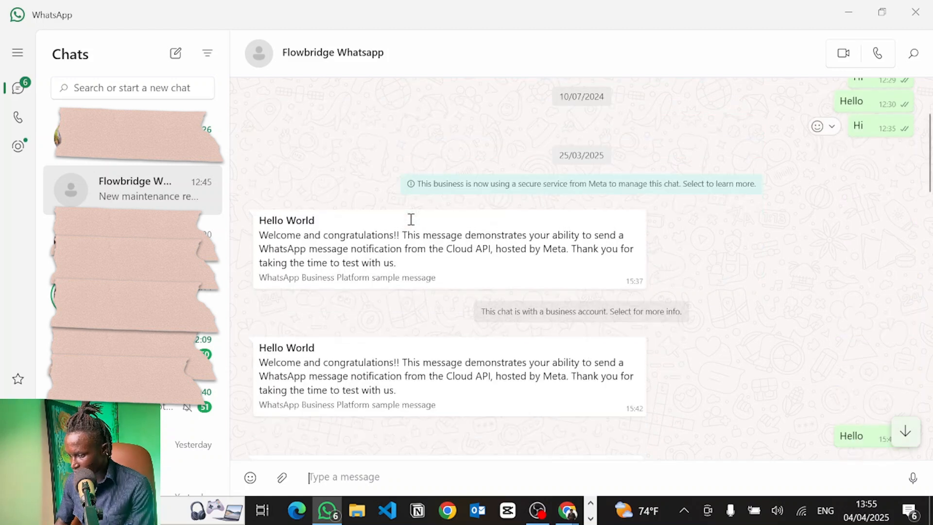
click(319, 57)
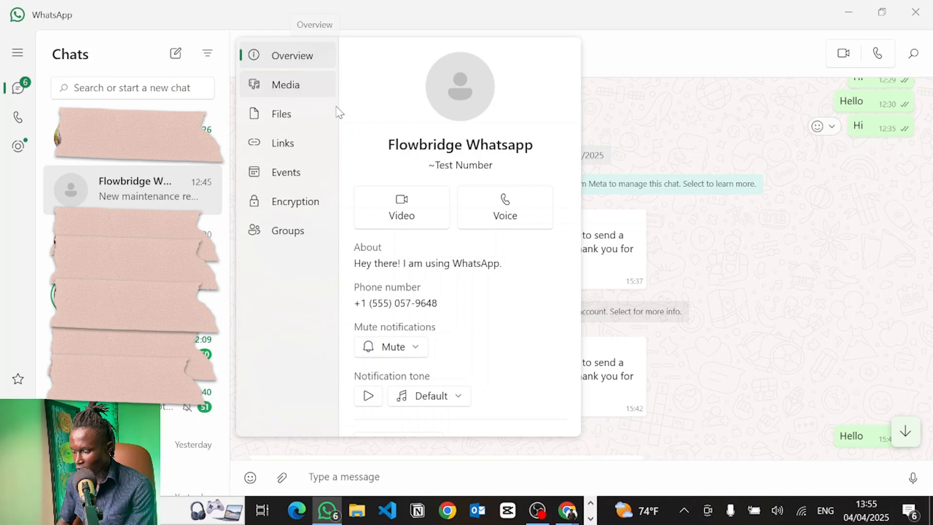
key(alt+Tab)
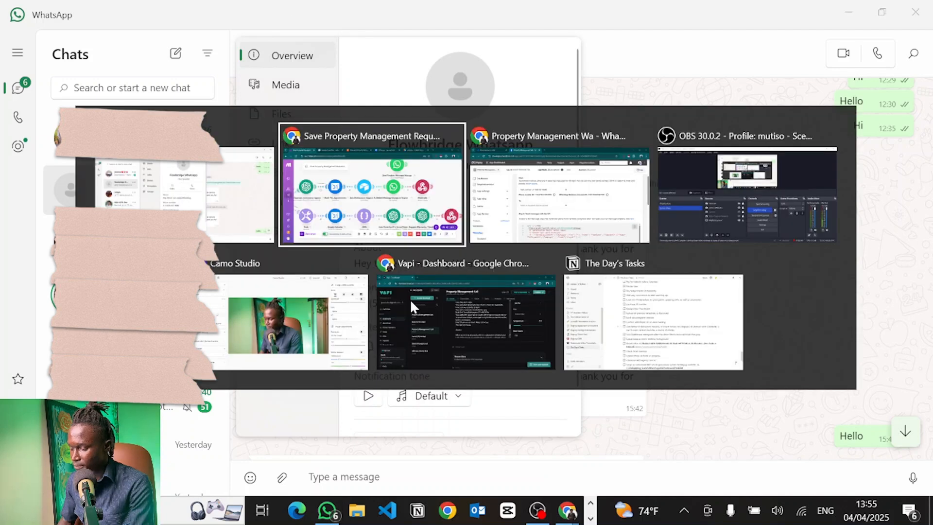
key(alt+Tab)
scroll(349, 281, up, 1)
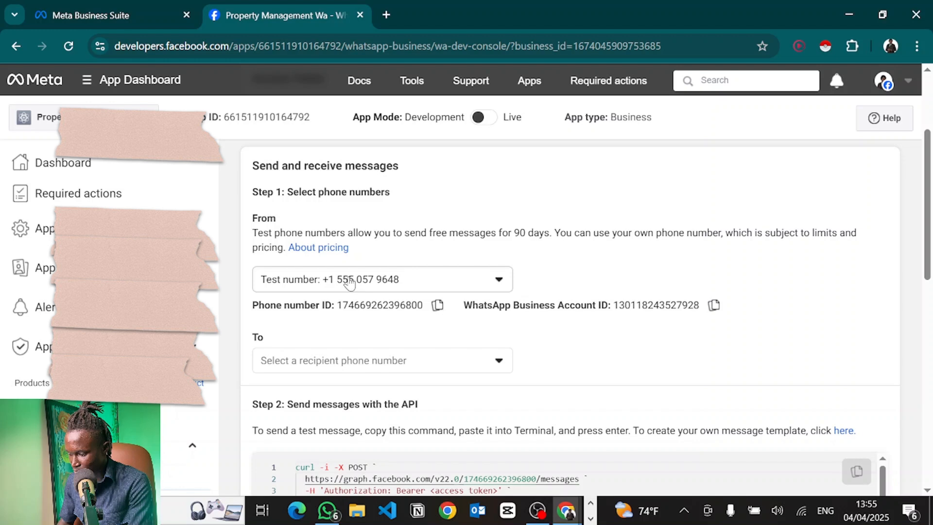
Inspect the Hello World and maintenance request messages in the Flowbridge Whatsapp chat.
key(alt+Tab)
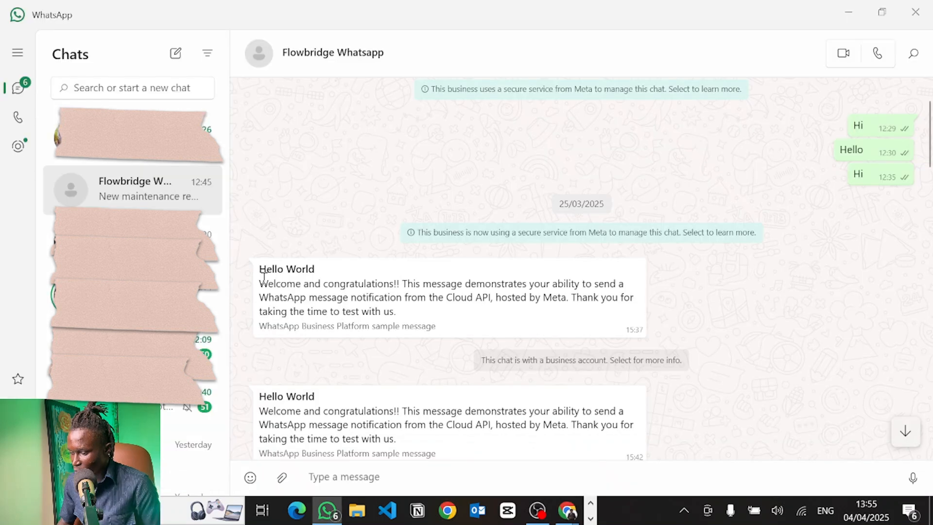
drag(264, 278, 599, 293)
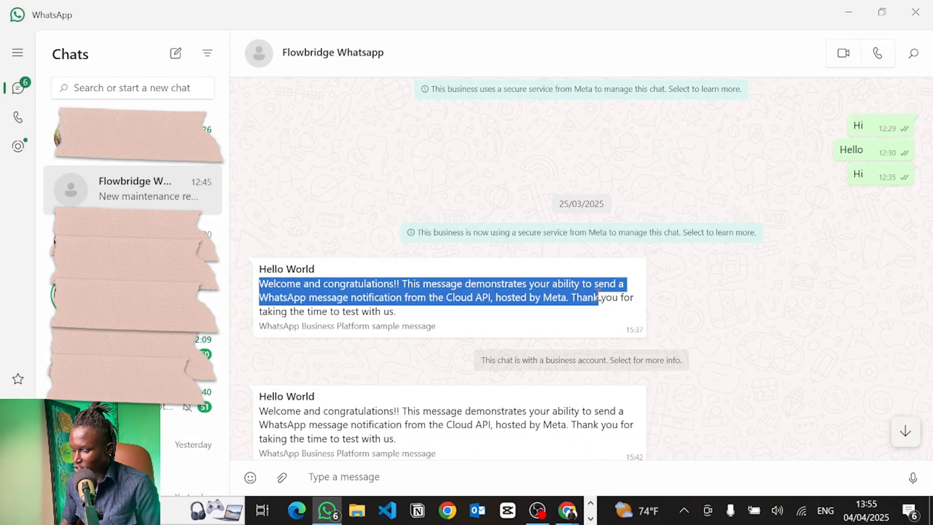
scroll(598, 293, down, 2)
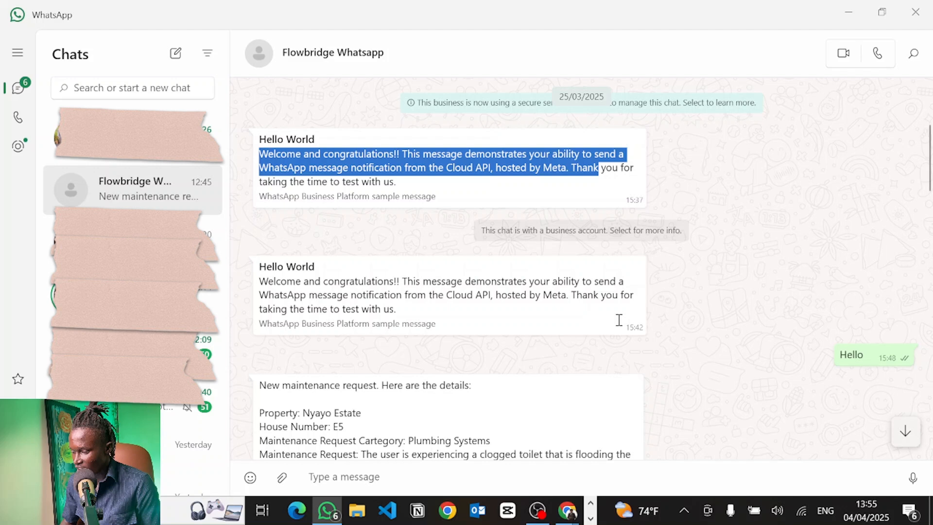
scroll(468, 364, down, 3)
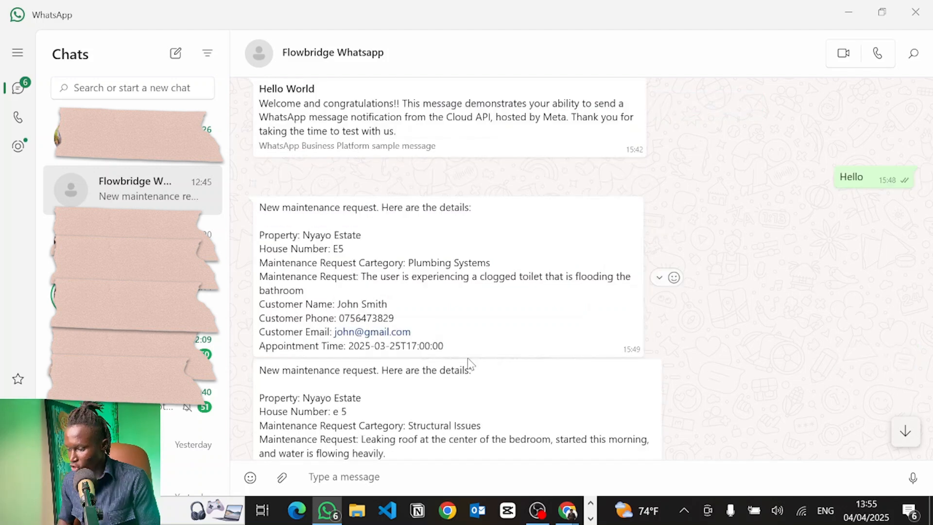
scroll(467, 357, up, 1)
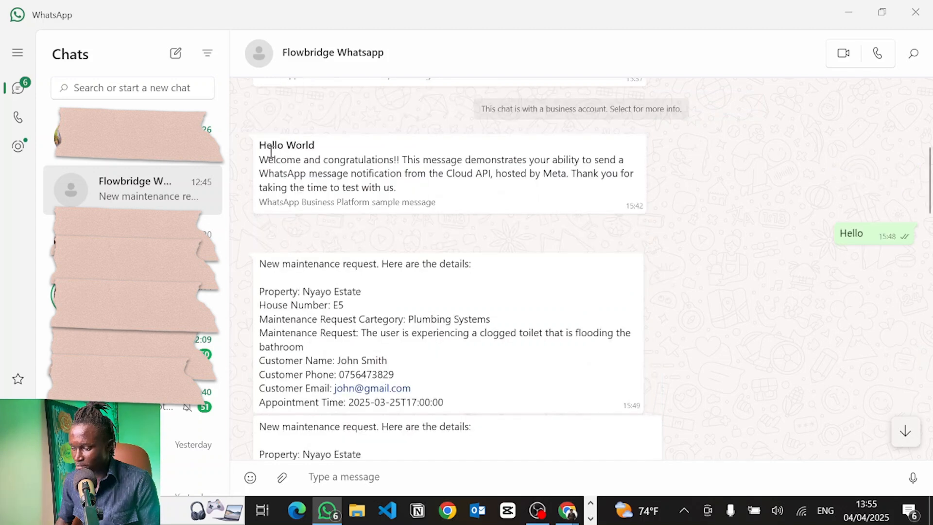
double_click(860, 235)
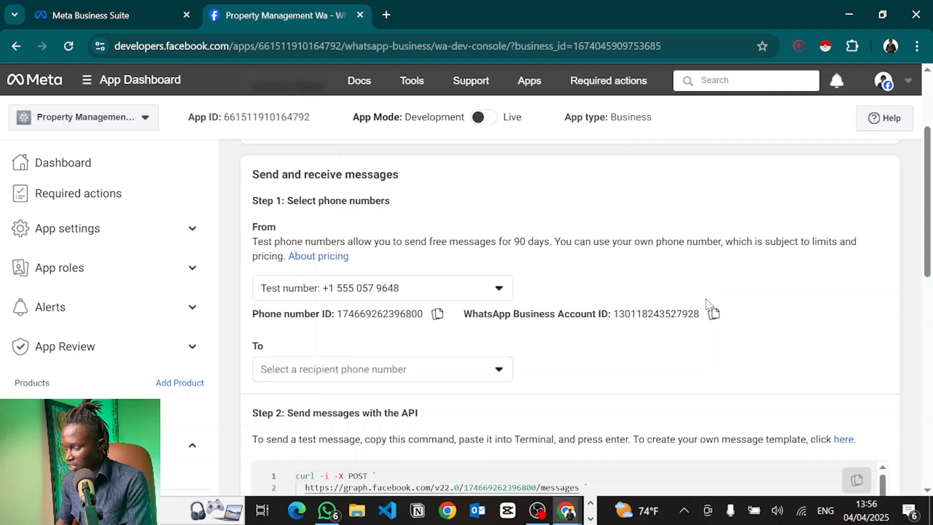
Compare Meta's registered recipient numbers with the Receiver number in Make's WhatsApp module.
key(alt+Tab)
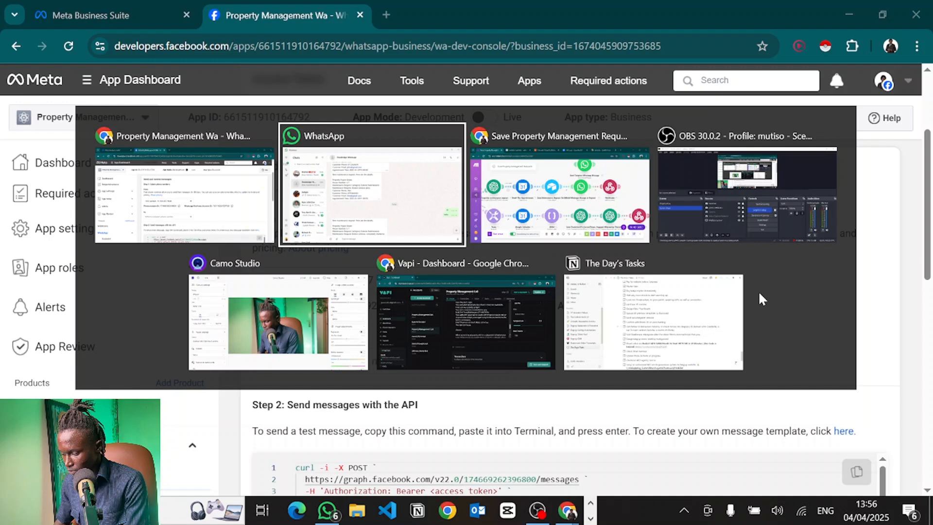
key(alt+Tab)
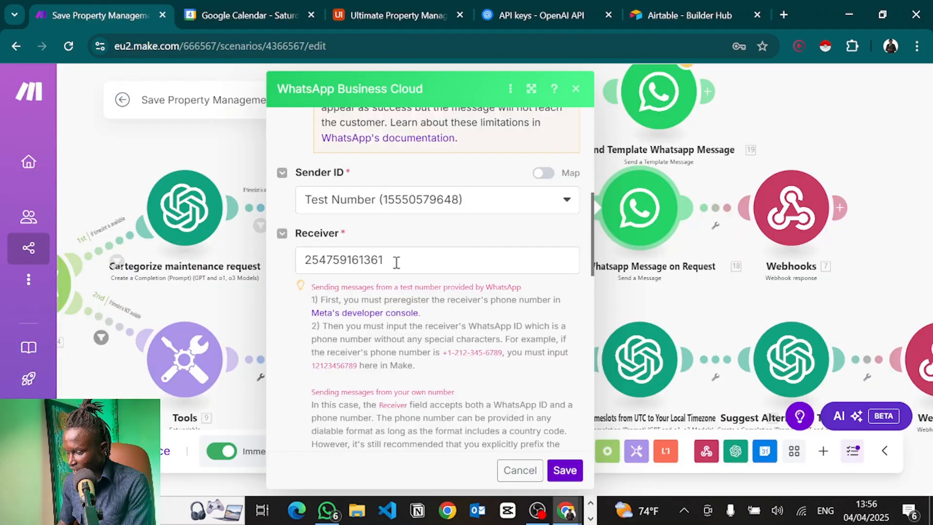
click(397, 262)
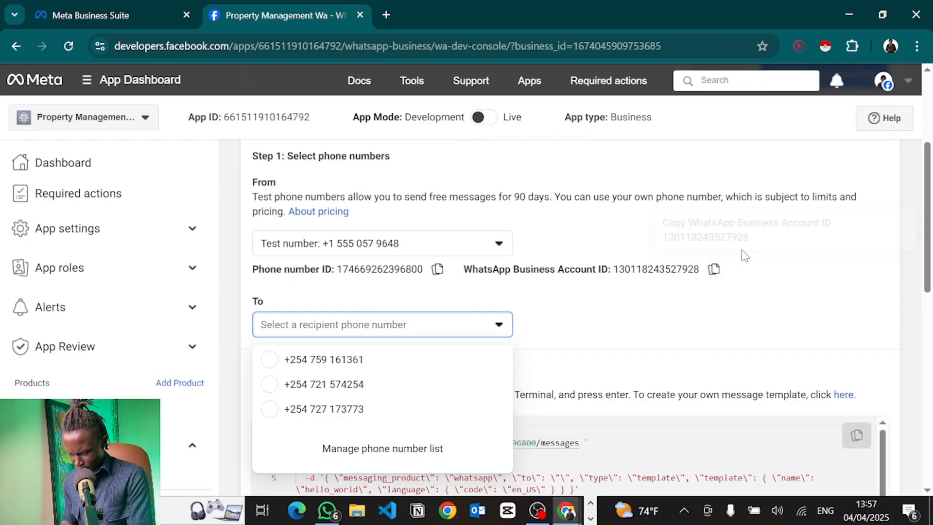
click(819, 260)
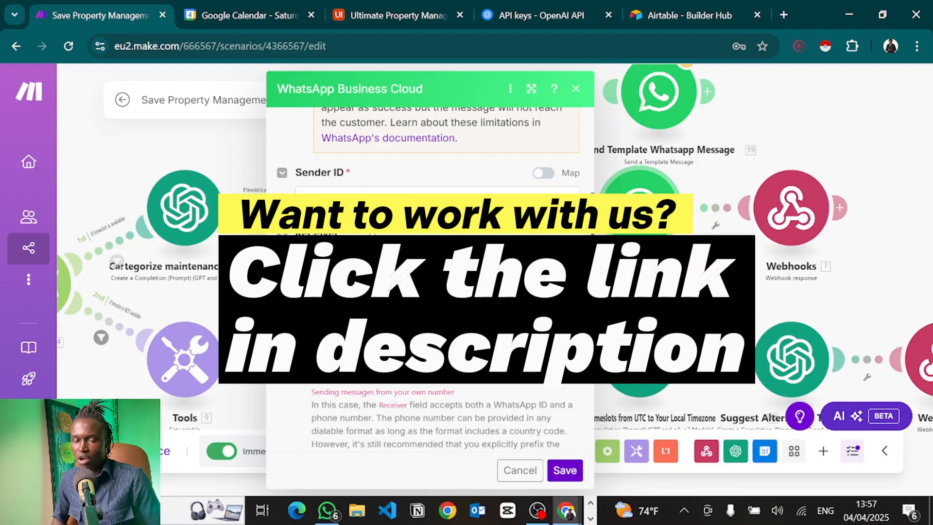
Review the mapped maintenance-request details in the WhatsApp Body field and save the module.
click(437, 262)
scroll(438, 292, down, 6)
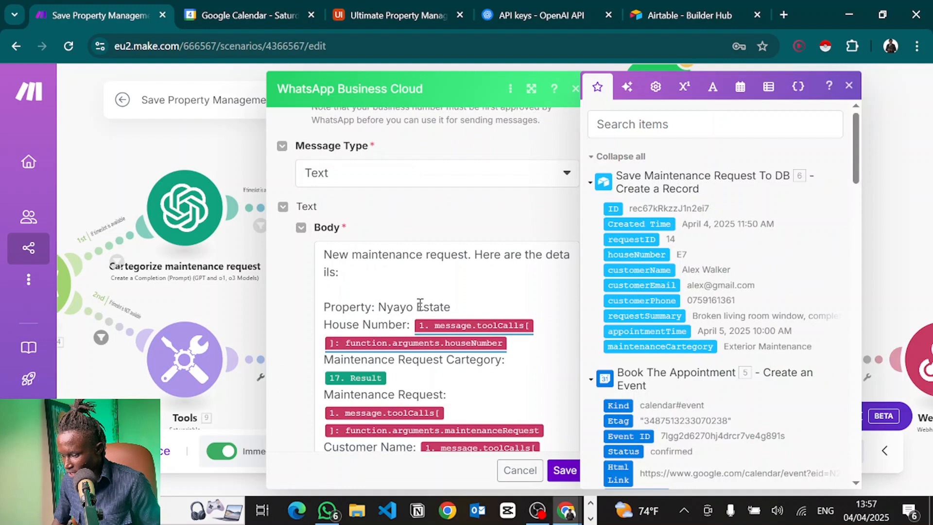
scroll(420, 303, down, 1)
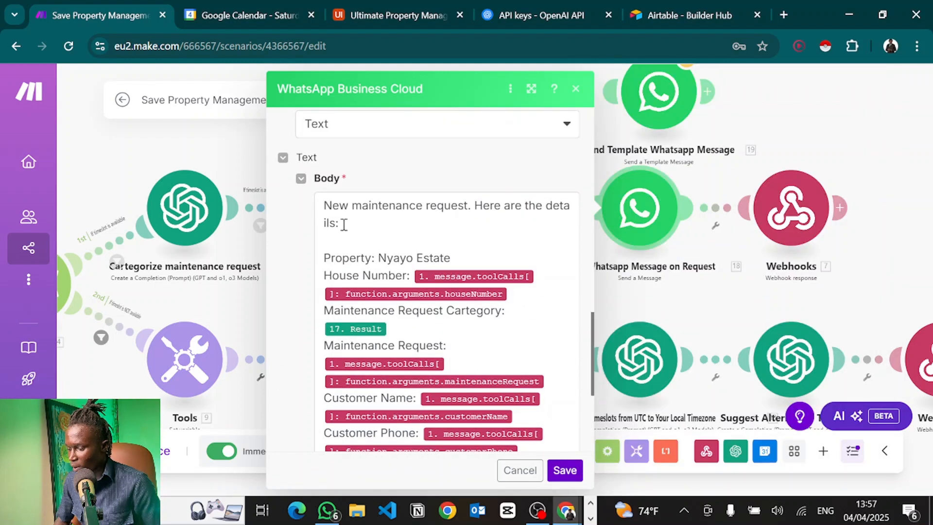
click(407, 231)
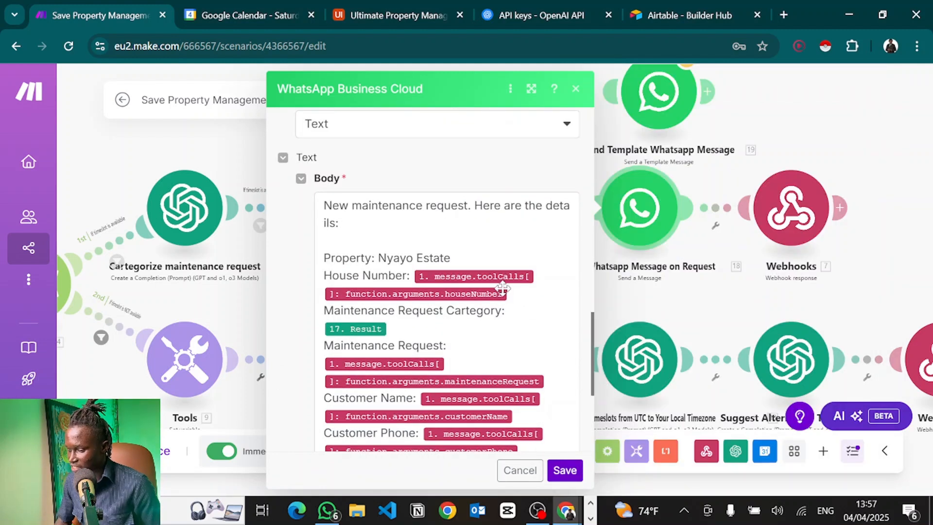
click(545, 331)
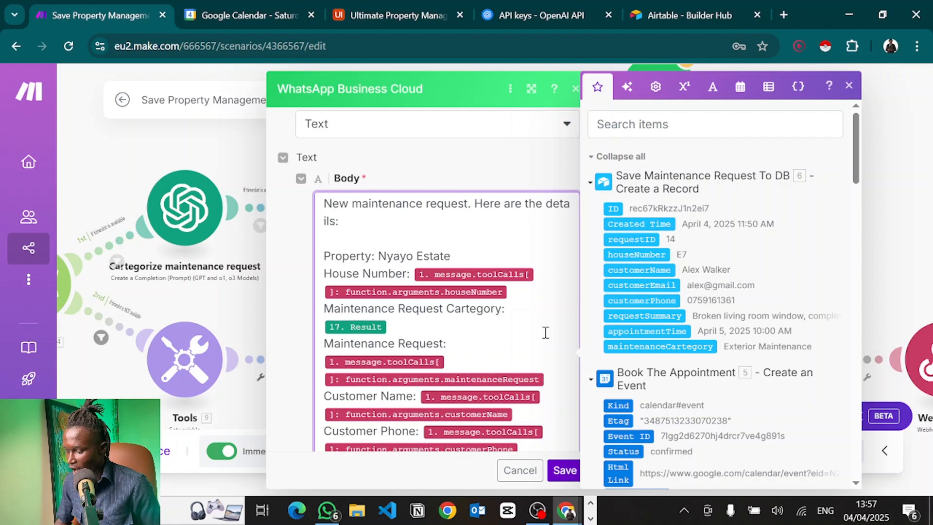
scroll(546, 332, down, 1)
scroll(539, 375, down, 2)
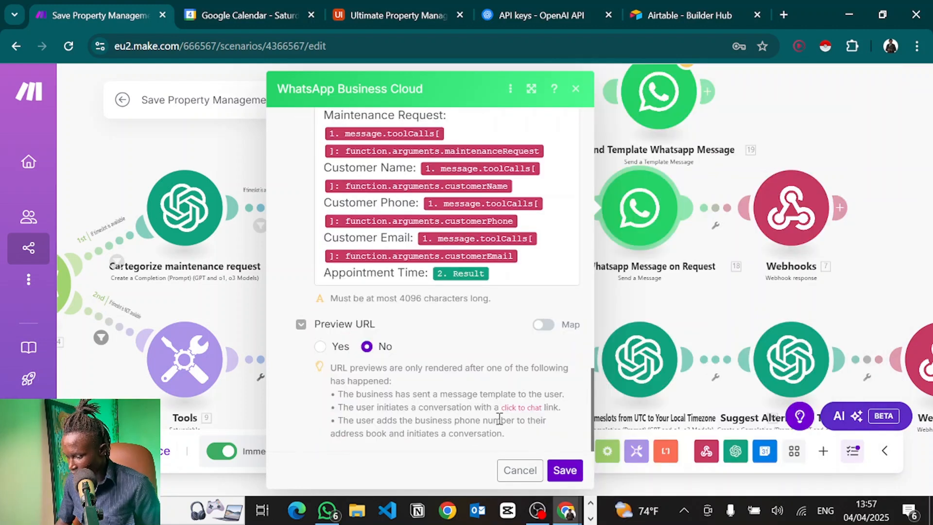
click(564, 470)
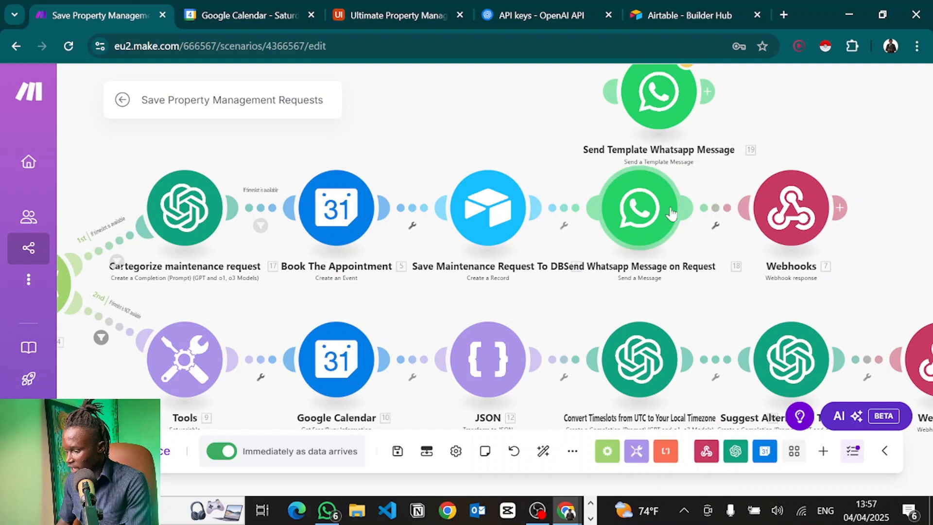
Spread the modules apart and unlink Save Maintenance Request To DB from Send Whatsapp Message on Request.
drag(627, 216, 753, 192)
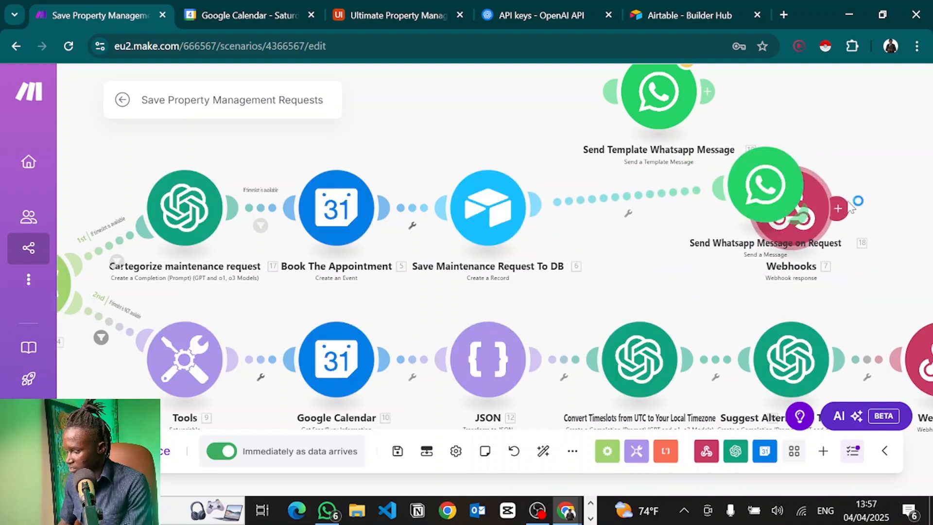
drag(869, 167, 647, 194)
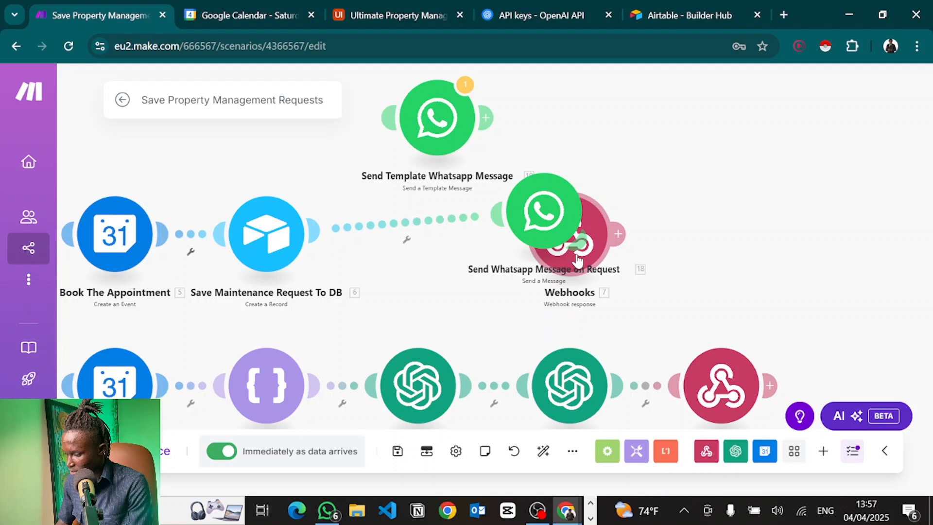
drag(578, 259, 769, 259)
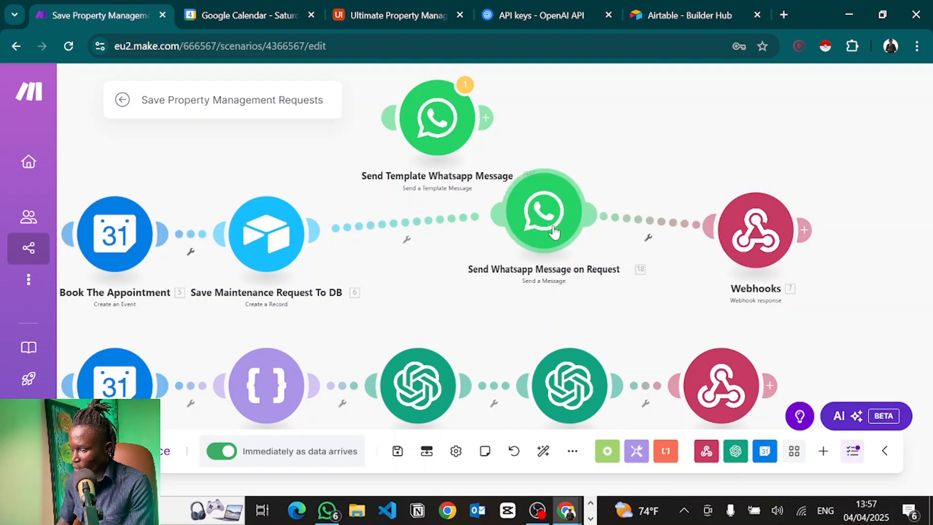
drag(545, 221, 591, 236)
click(419, 240)
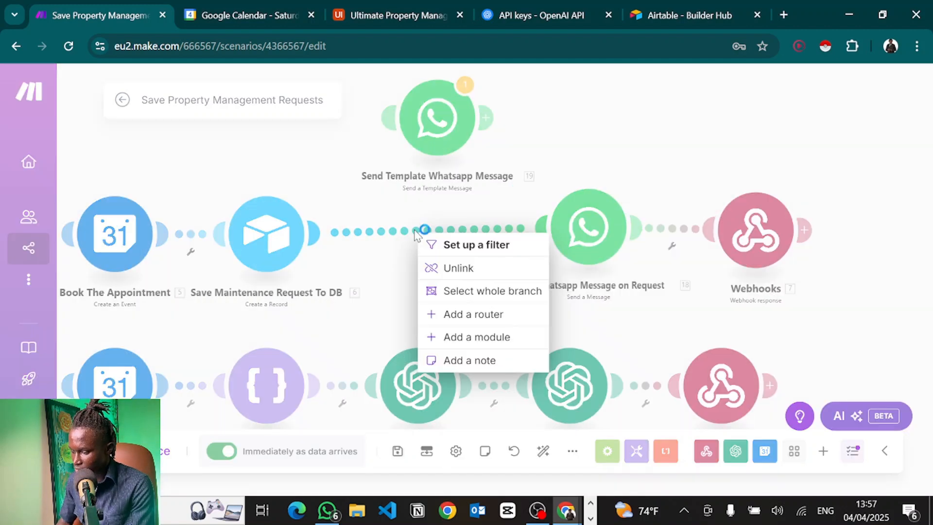
click(445, 266)
Insert Send Template Whatsapp Message after Airtable, linked onward to Send Whatsapp Message on Request.
drag(430, 114, 420, 229)
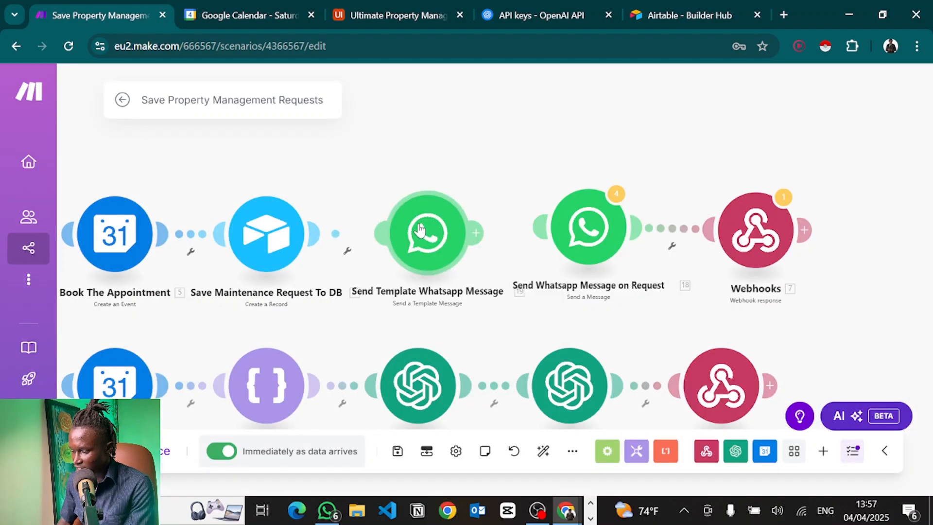
drag(479, 234, 586, 228)
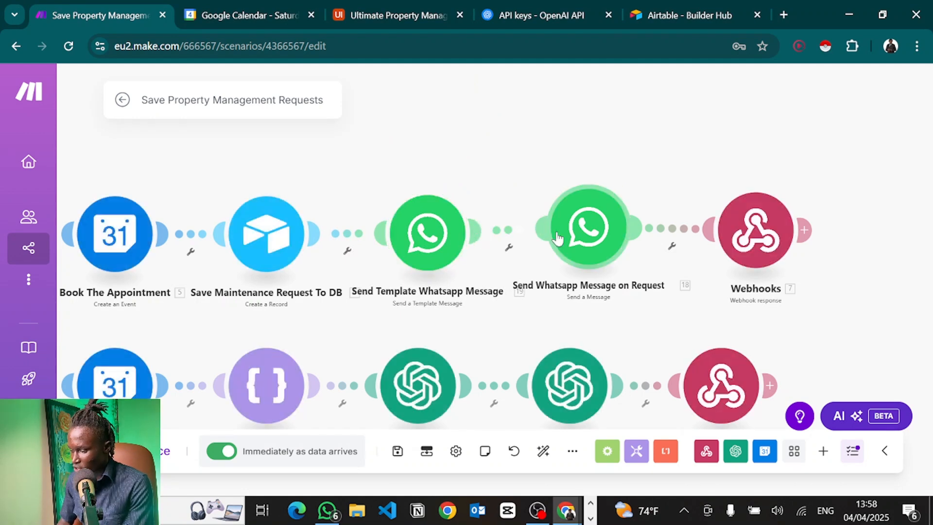
click(432, 238)
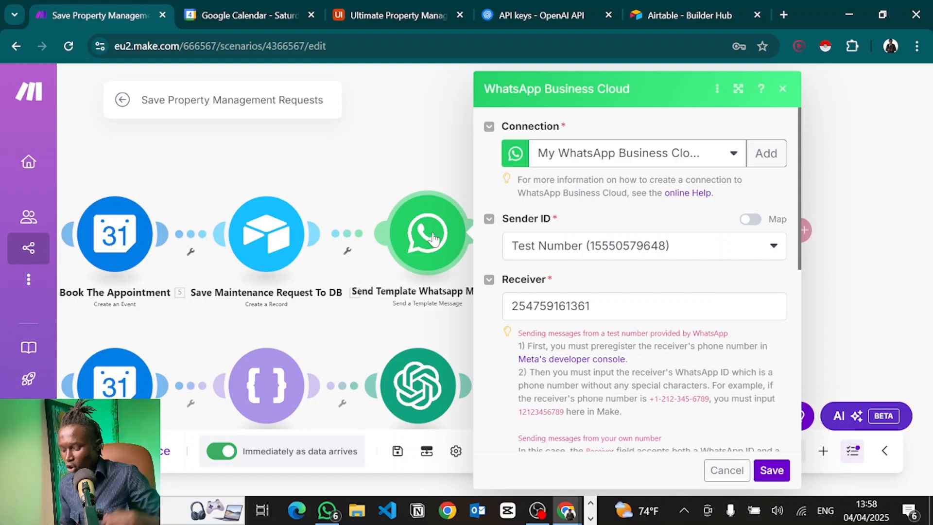
key(alt+Tab)
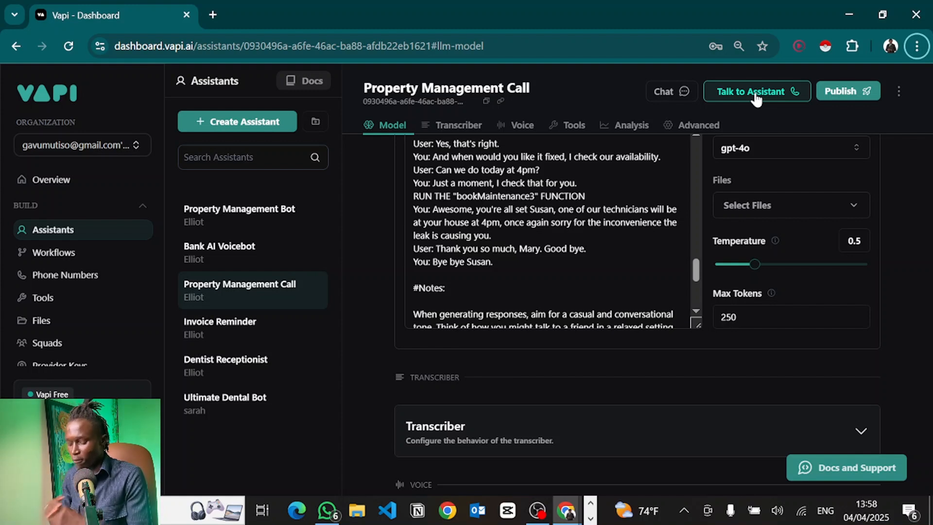
key(alt+Tab)
key(alt+Tab)
key(Tab)
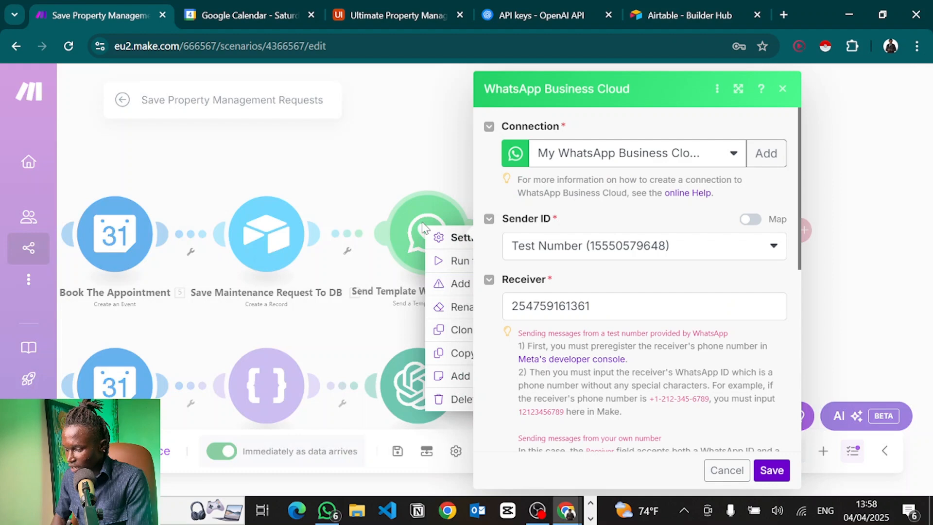
Unlink both connectors on either side of Send Template Whatsapp Message.
click(413, 150)
click(444, 163)
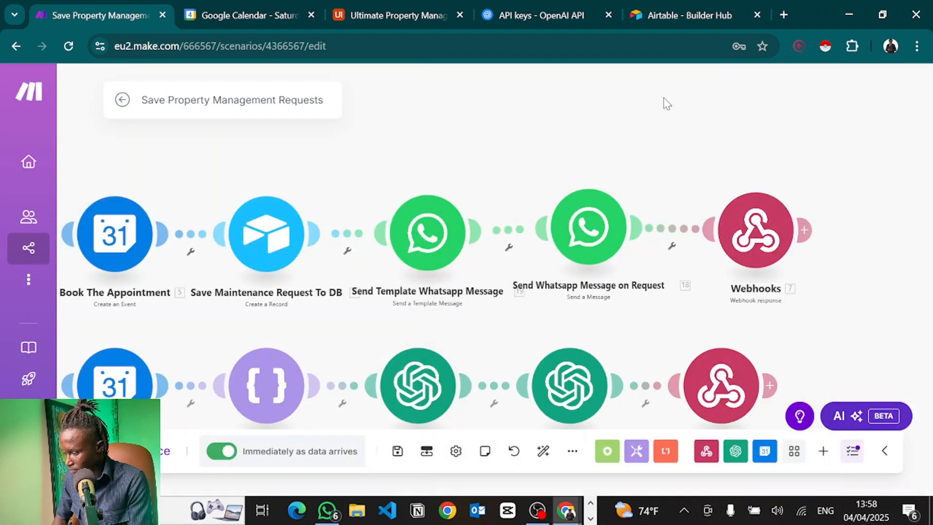
right_click(430, 231)
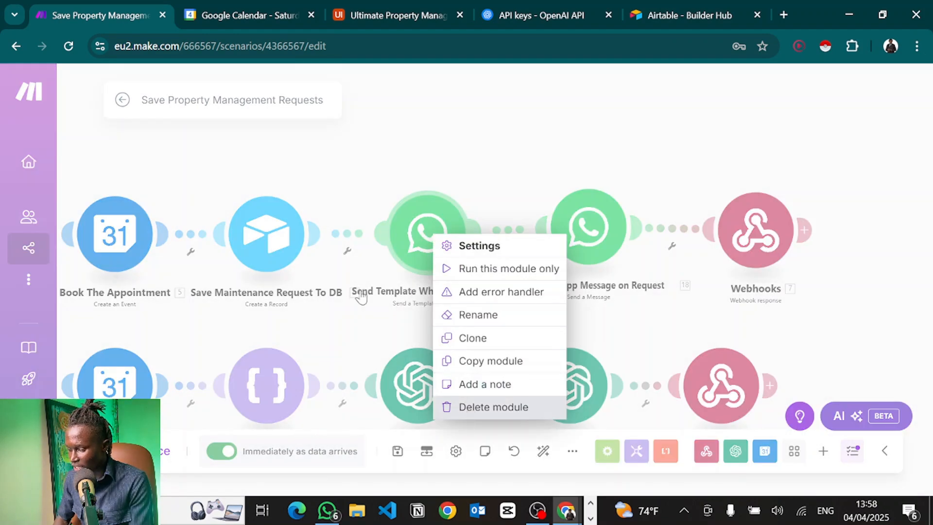
click(355, 189)
right_click(355, 237)
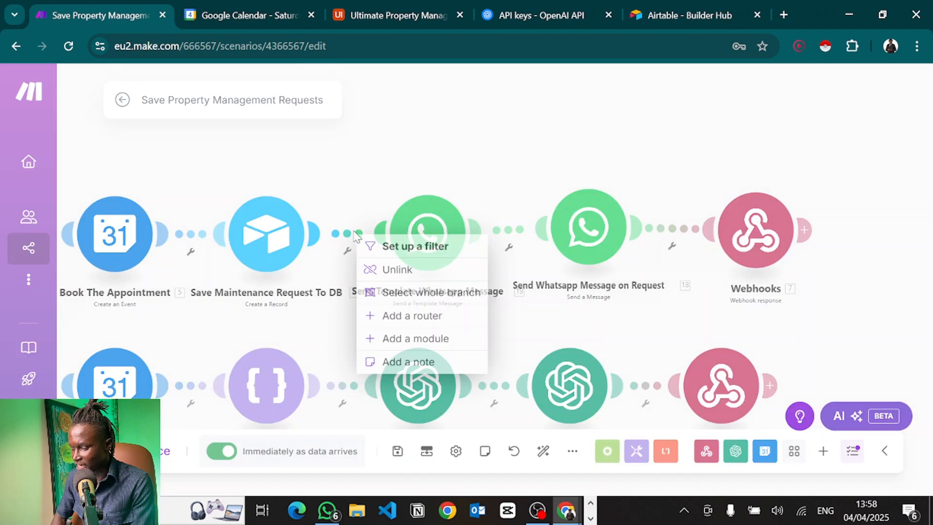
click(411, 270)
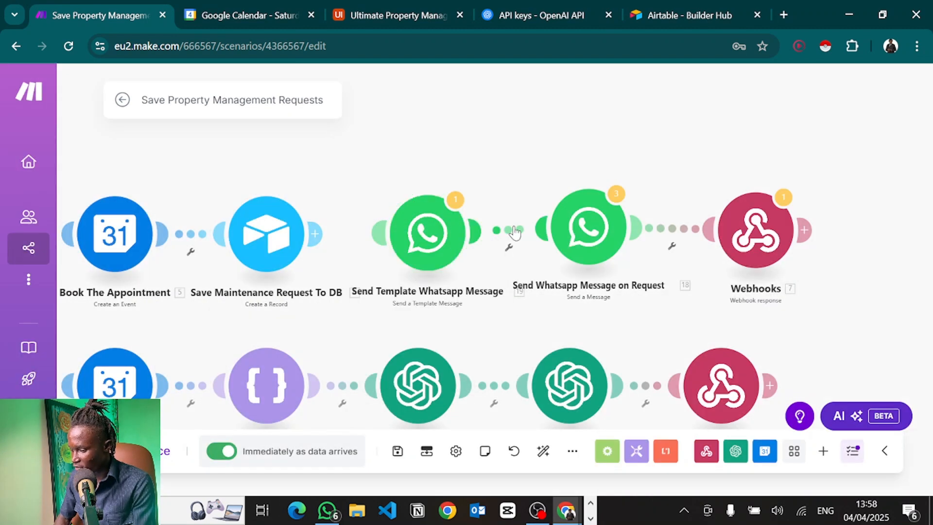
right_click(511, 229)
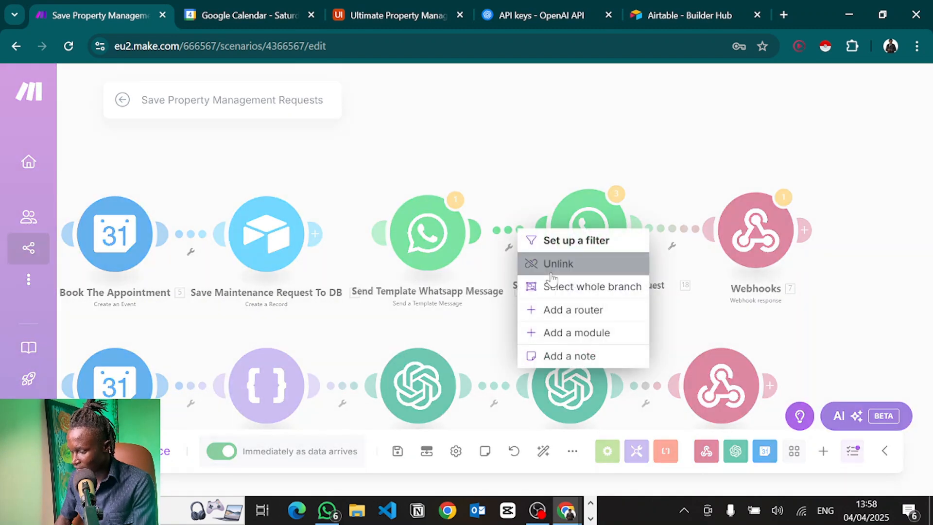
click(552, 266)
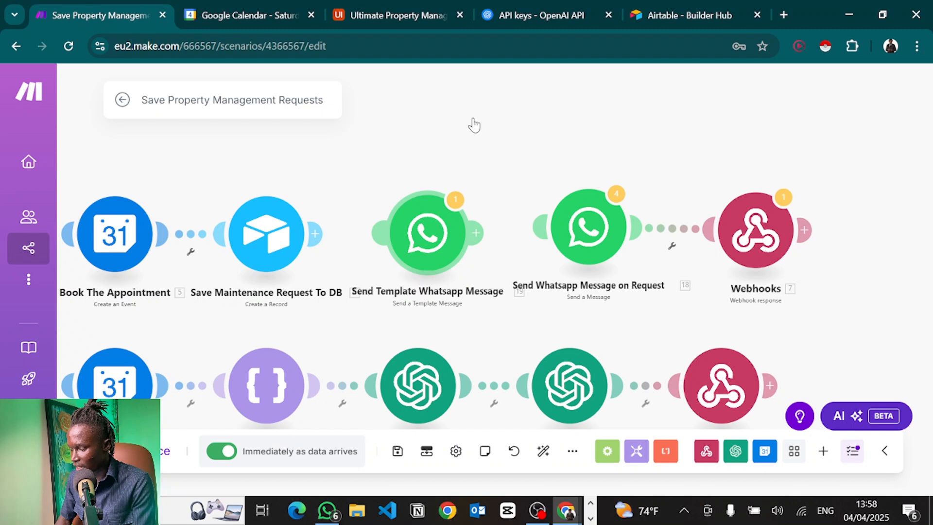
Park the template module above and attach Send Whatsapp Message on Request directly after Airtable.
drag(428, 228, 508, 43)
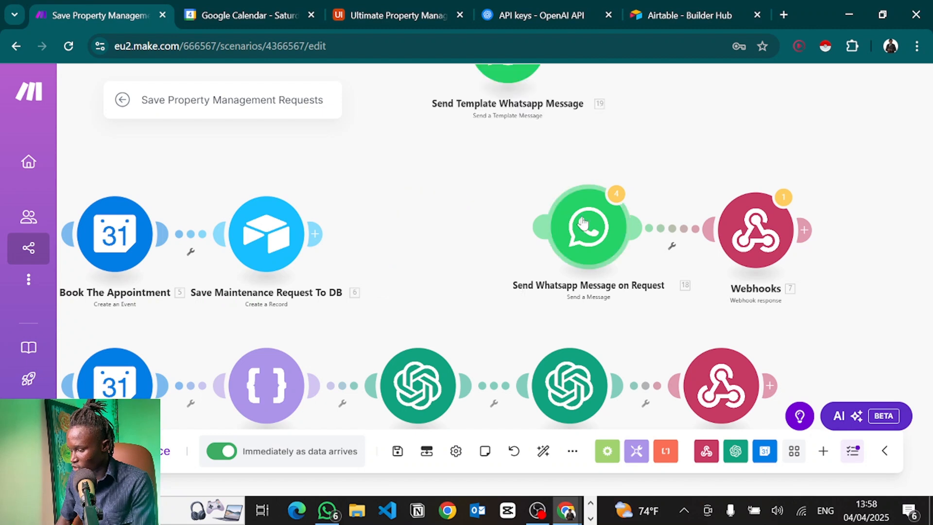
drag(583, 223, 455, 220)
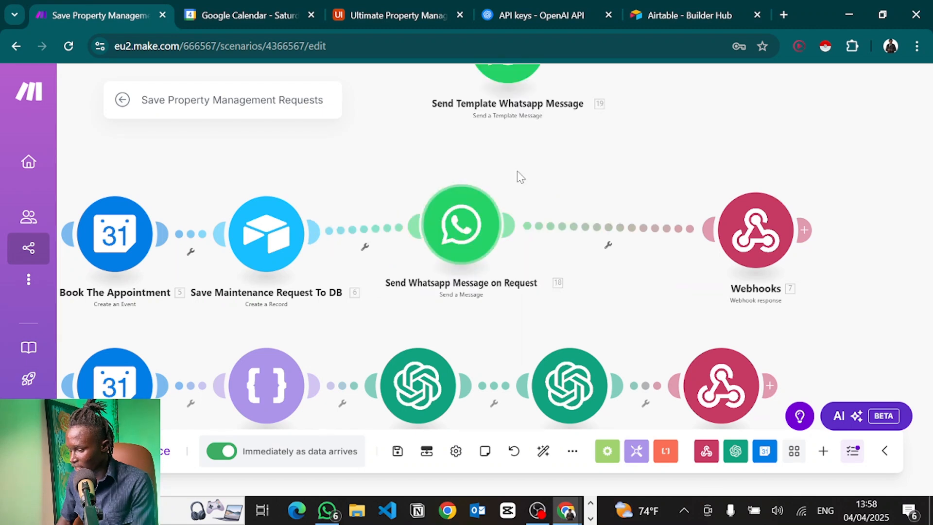
drag(519, 176, 582, 195)
drag(441, 172, 503, 203)
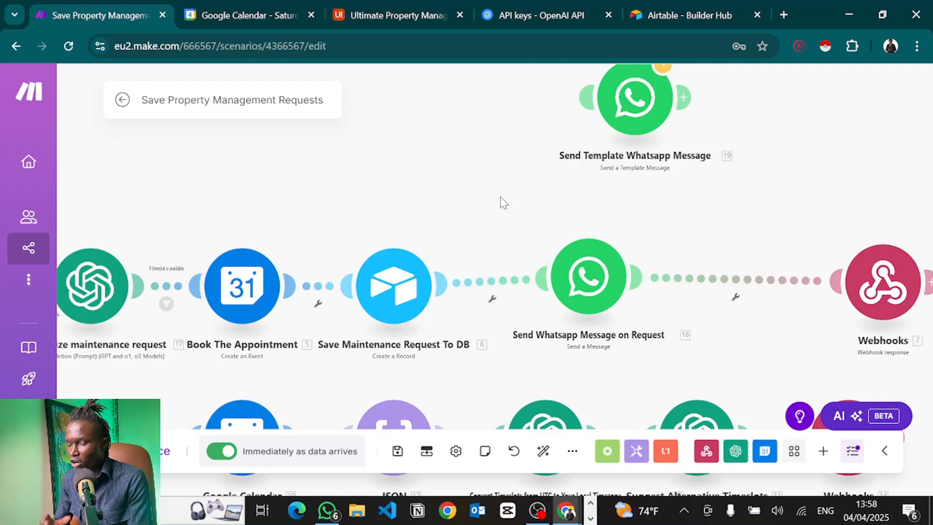
Select the first registered recipient on Meta's API Setup page, review the test-message section, then return to Make.
key(alt+Tab)
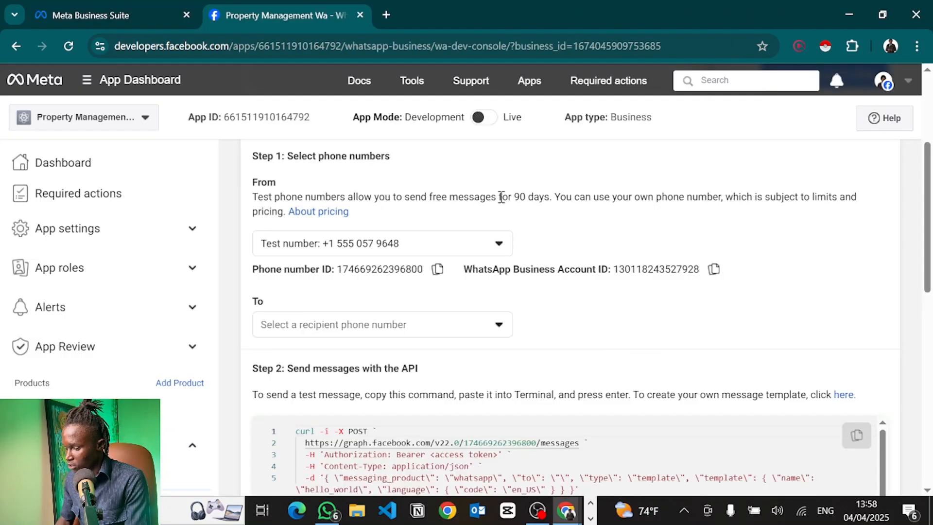
scroll(442, 313, down, 1)
click(394, 310)
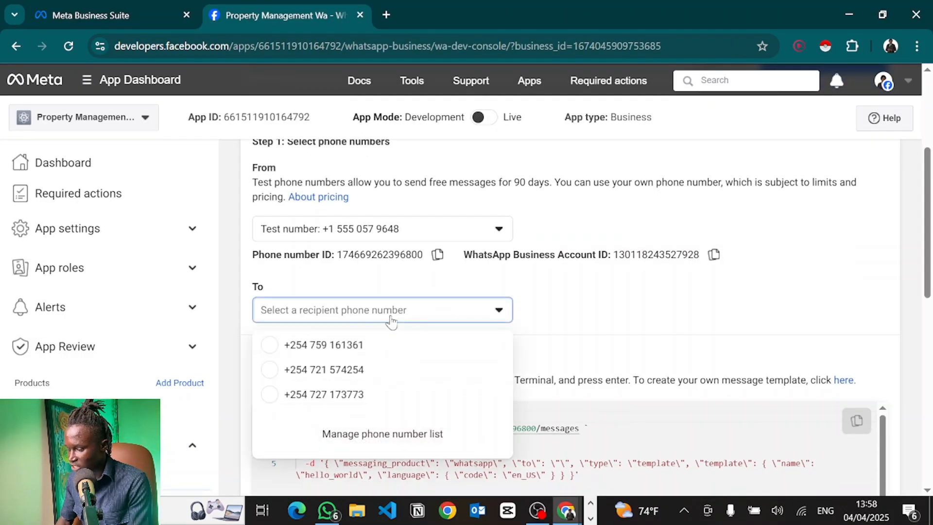
click(330, 344)
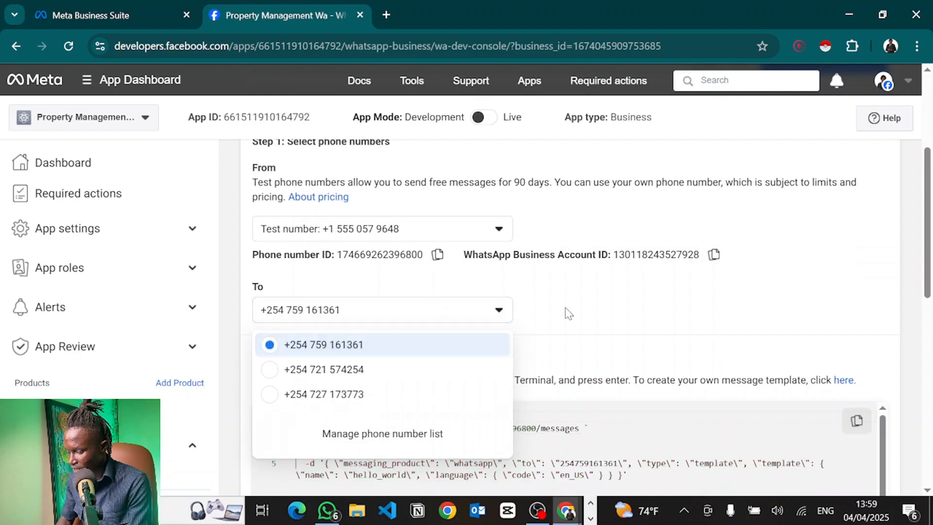
scroll(652, 310, down, 3)
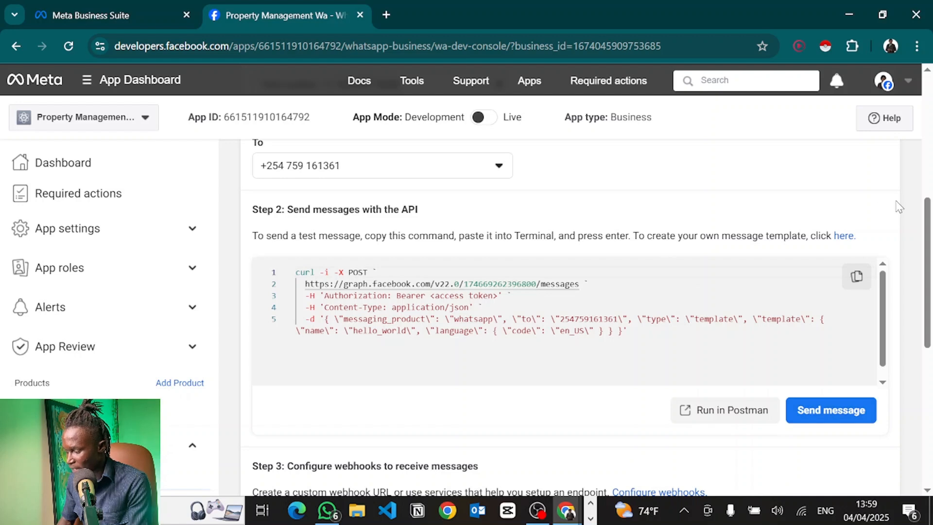
scroll(898, 205, up, 7)
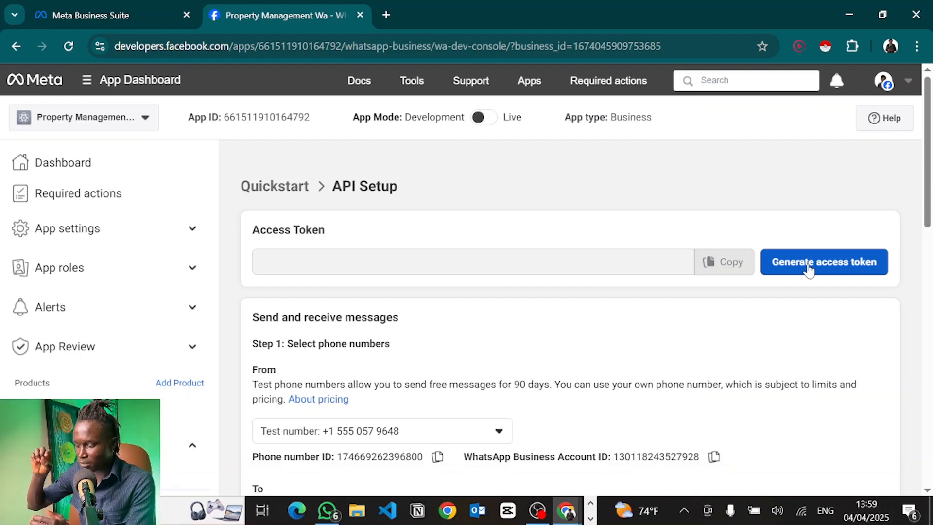
scroll(817, 252, down, 2)
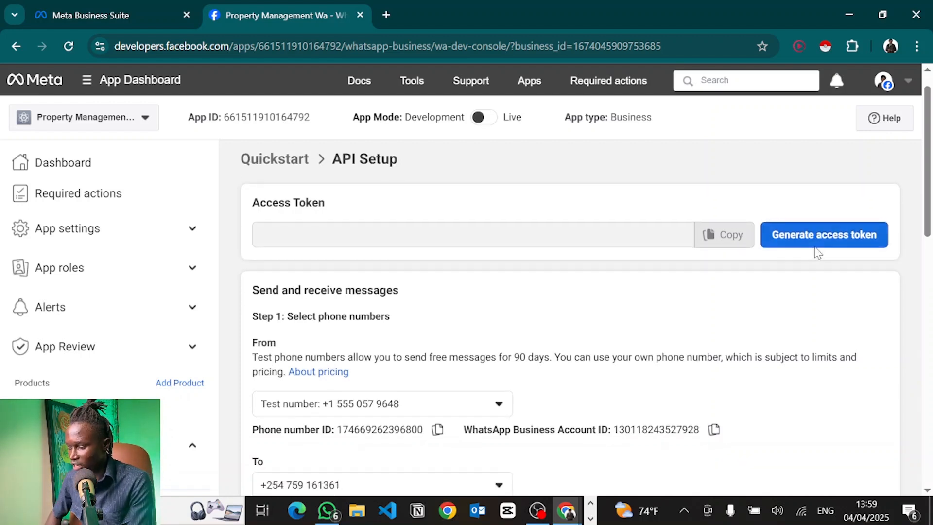
scroll(818, 252, down, 6)
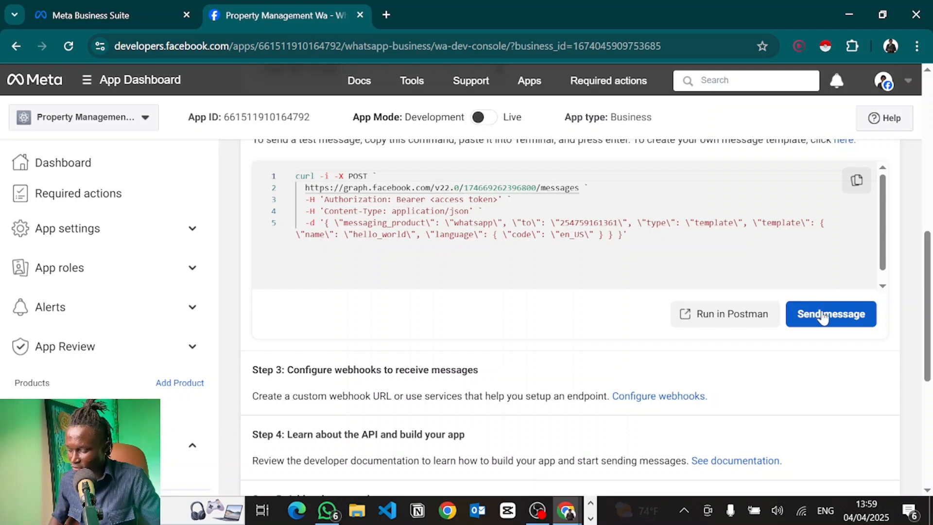
scroll(826, 314, up, 2)
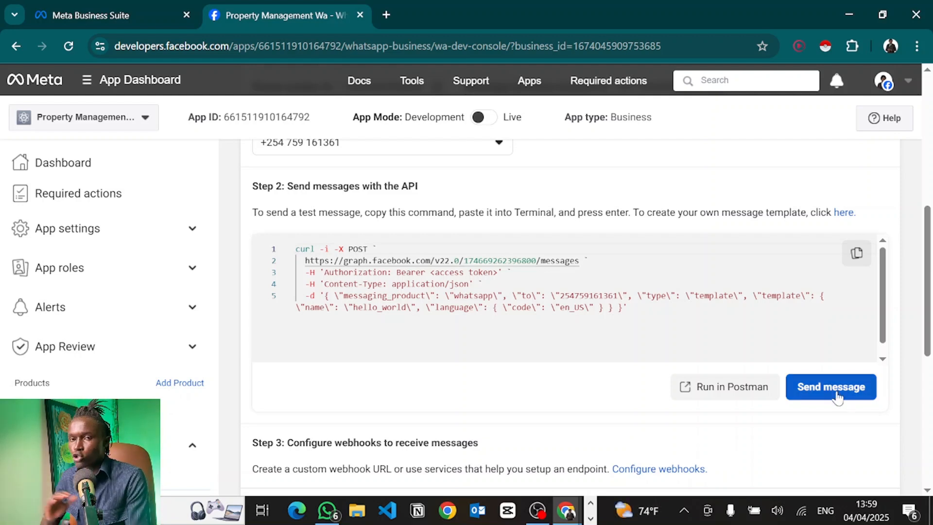
key(alt+Tab)
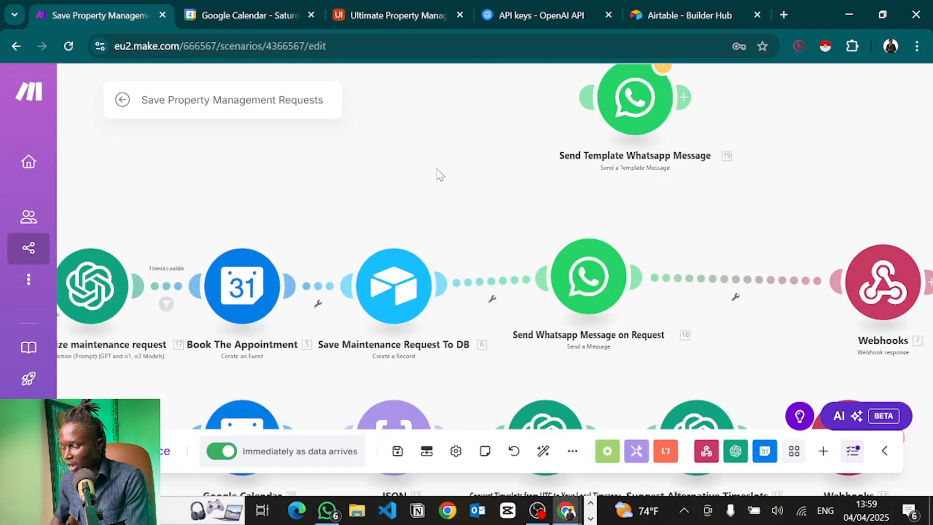
Move Send Template Whatsapp Message further left above the request route.
drag(440, 174, 364, 186)
drag(562, 112, 442, 141)
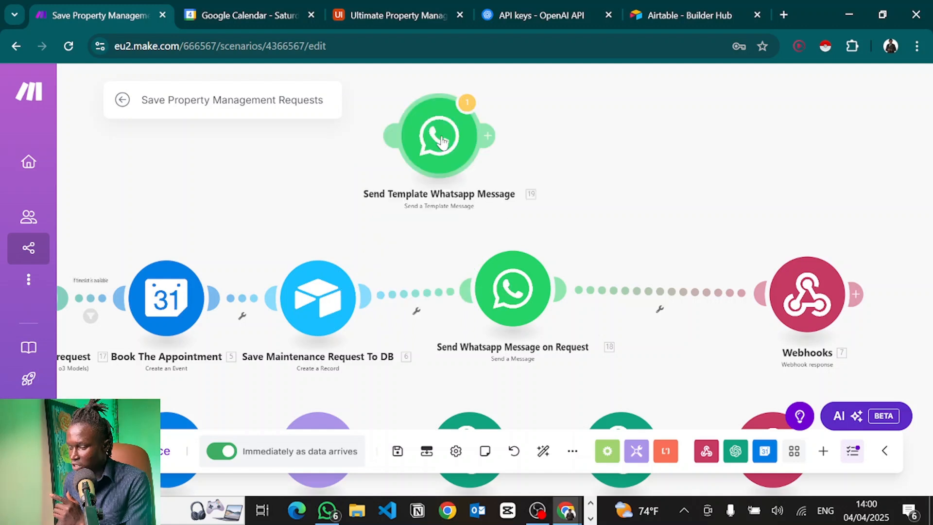
drag(608, 193, 622, 131)
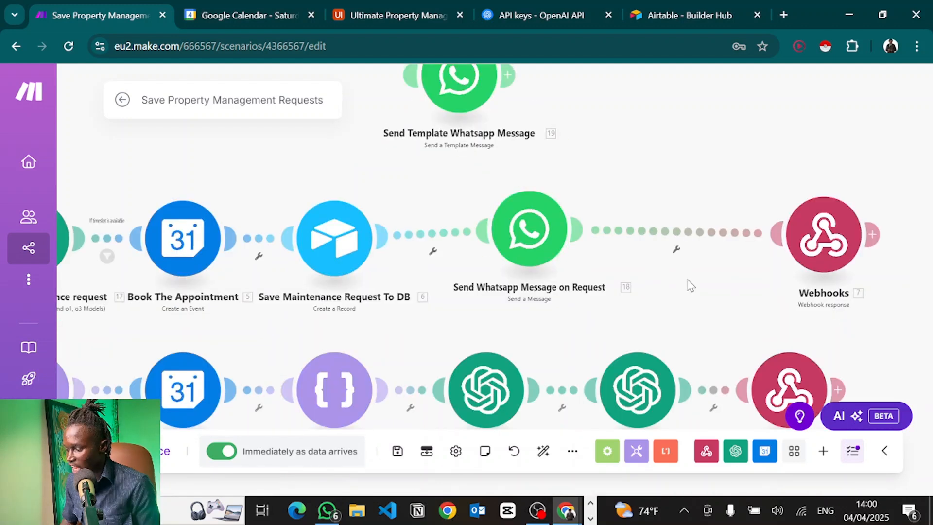
drag(688, 280, 481, 264)
Inspect the Webhooks response body and compare it with the Vapi assistant's configured tools.
click(615, 229)
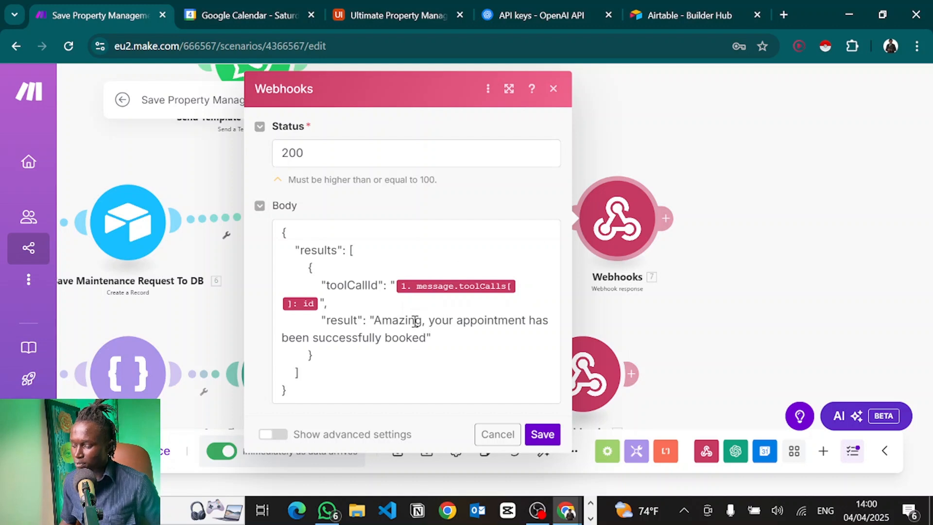
click(389, 266)
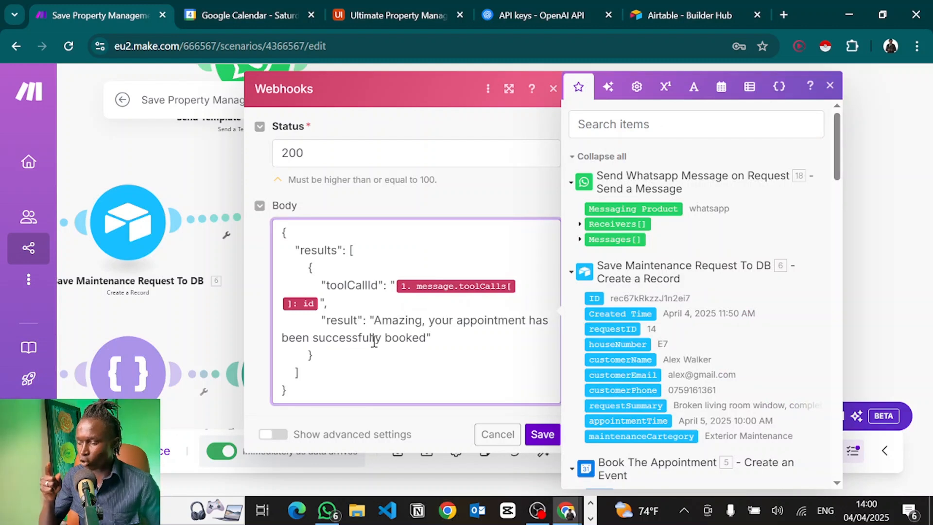
key(alt+Tab)
key(alt+Tab)
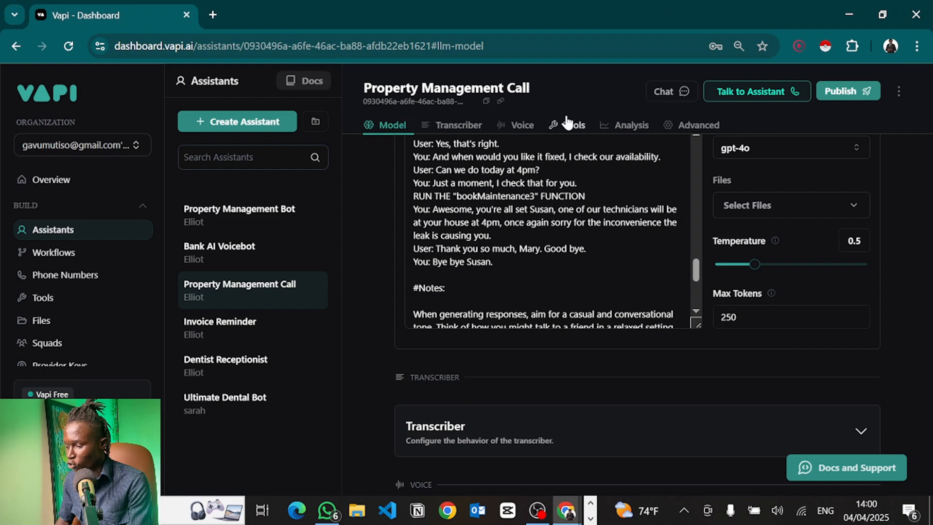
click(568, 123)
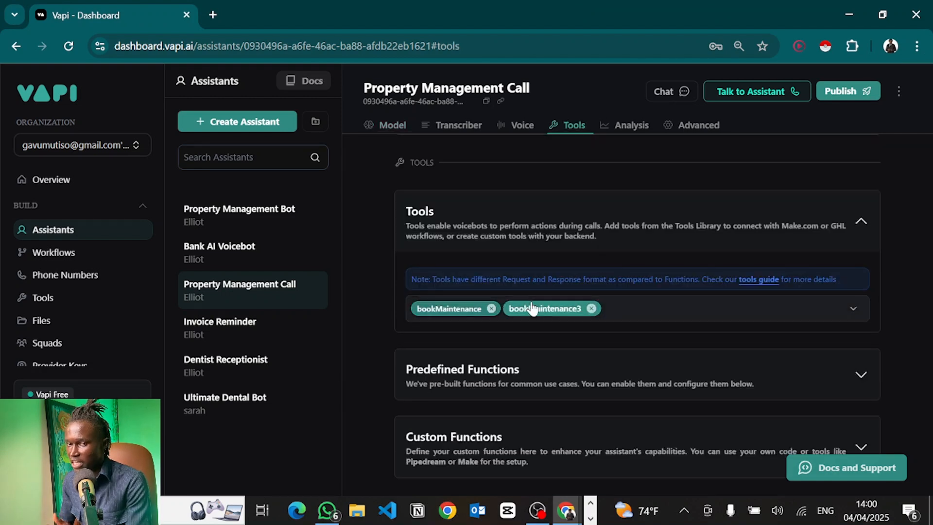
key(alt+Tab)
click(793, 252)
Open the Tools set-variable module and inspect the day variable's formatDate value expression.
scroll(794, 252, down, 5)
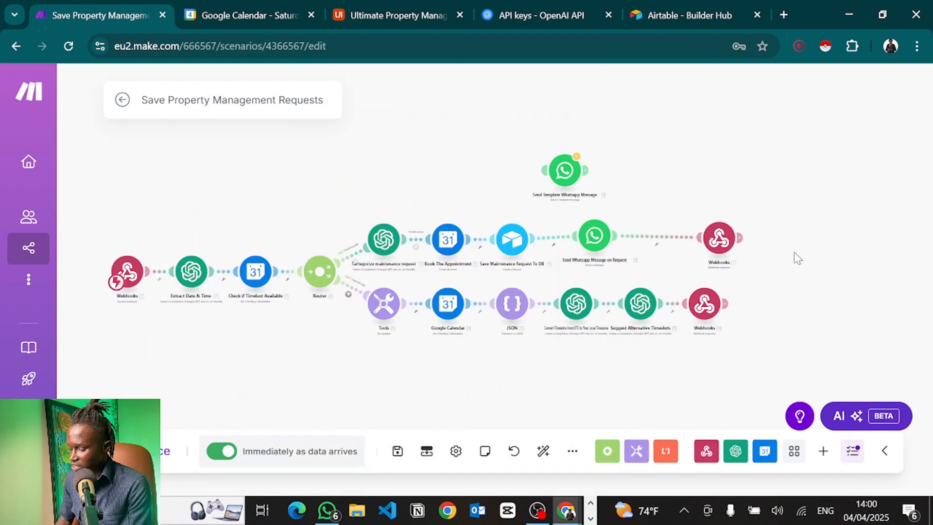
scroll(404, 319, up, 5)
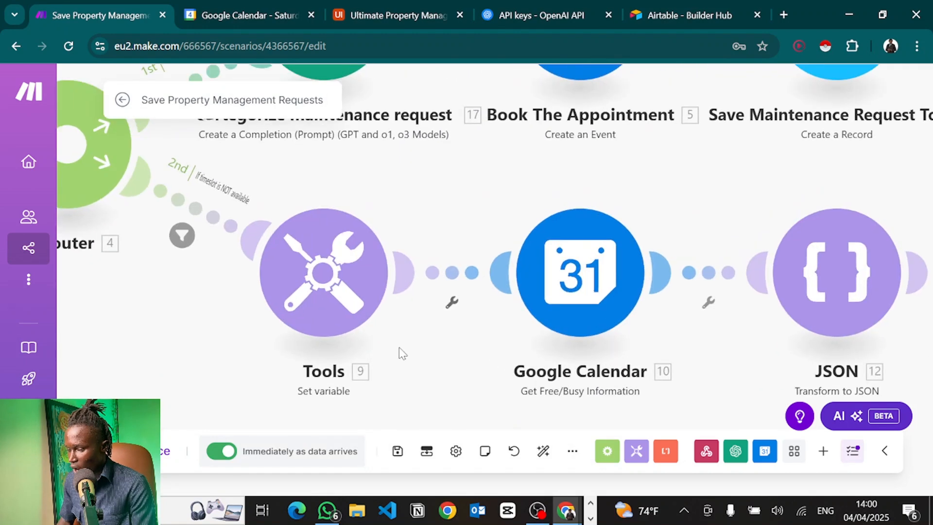
scroll(350, 327, down, 3)
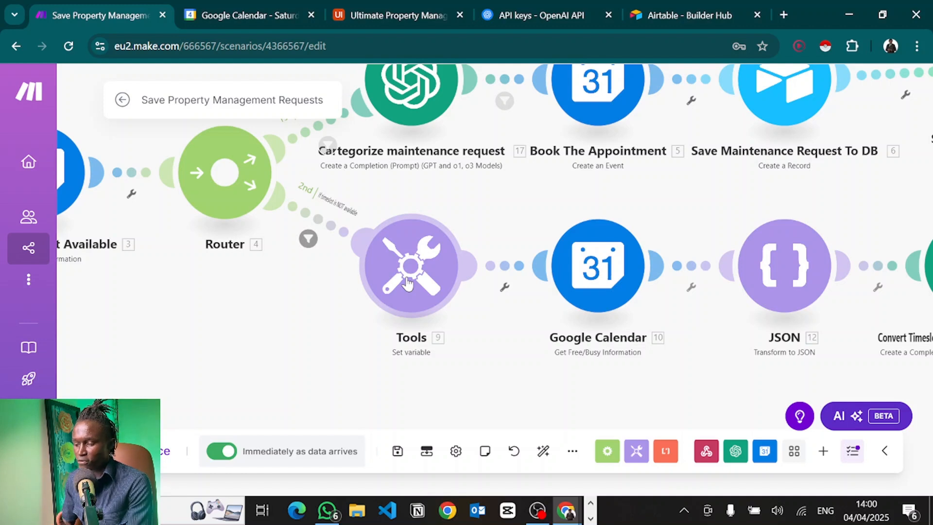
click(407, 283)
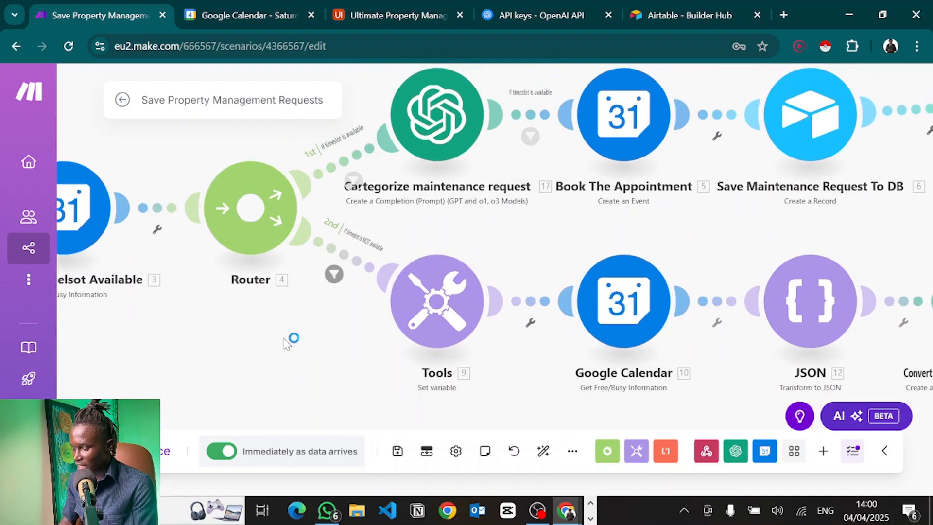
click(567, 281)
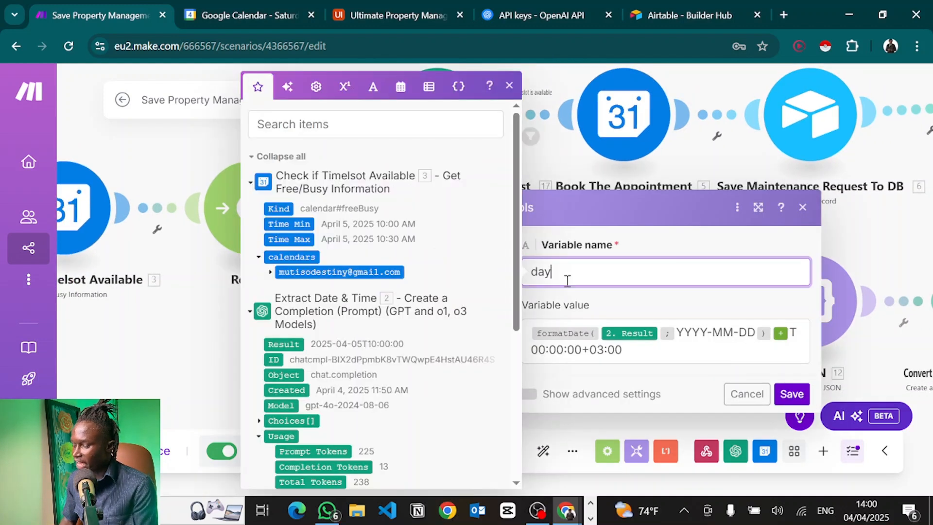
click(631, 354)
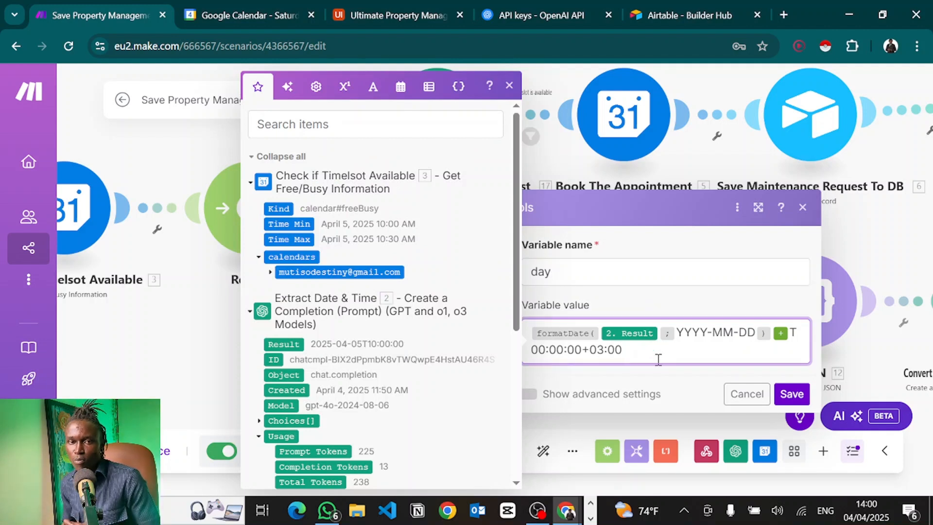
Compare today's and upcoming dates on the system calendar against the day variable's value.
click(859, 508)
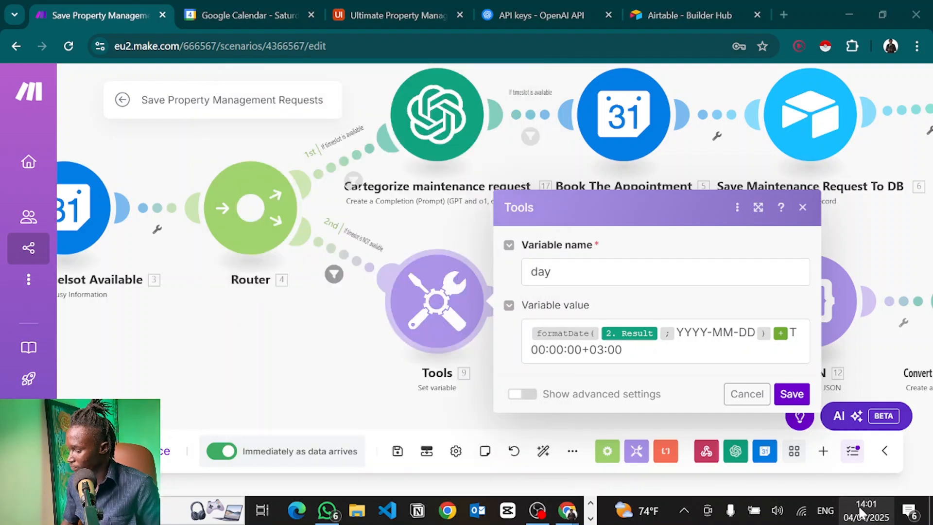
click(860, 512)
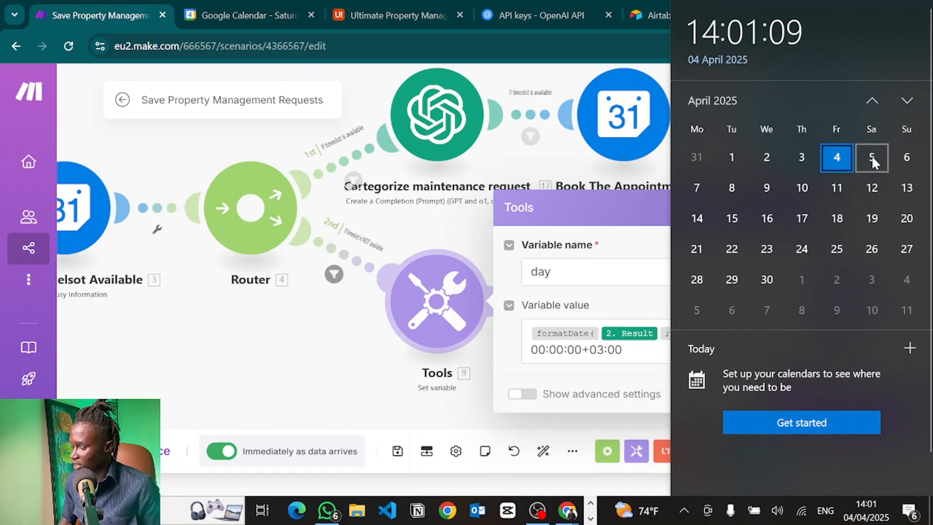
click(559, 272)
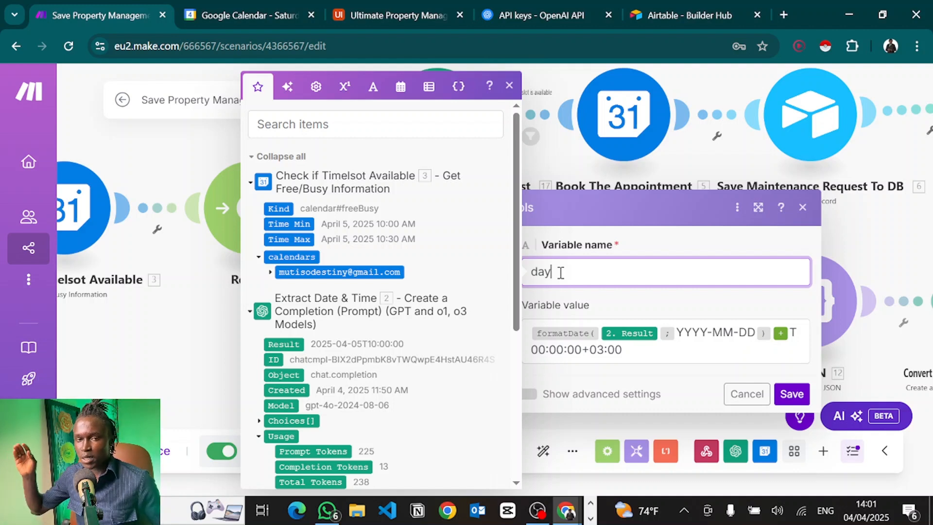
click(872, 513)
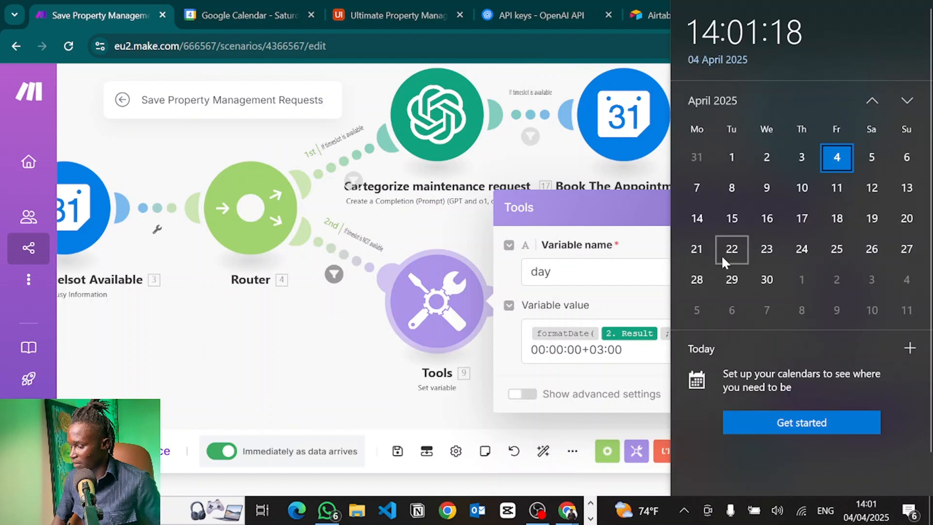
click(556, 276)
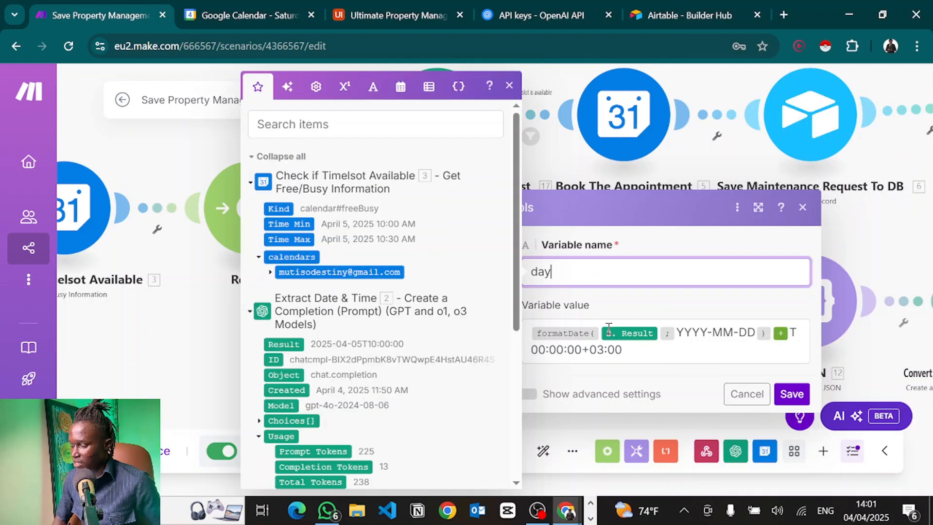
click(638, 354)
click(565, 271)
click(631, 335)
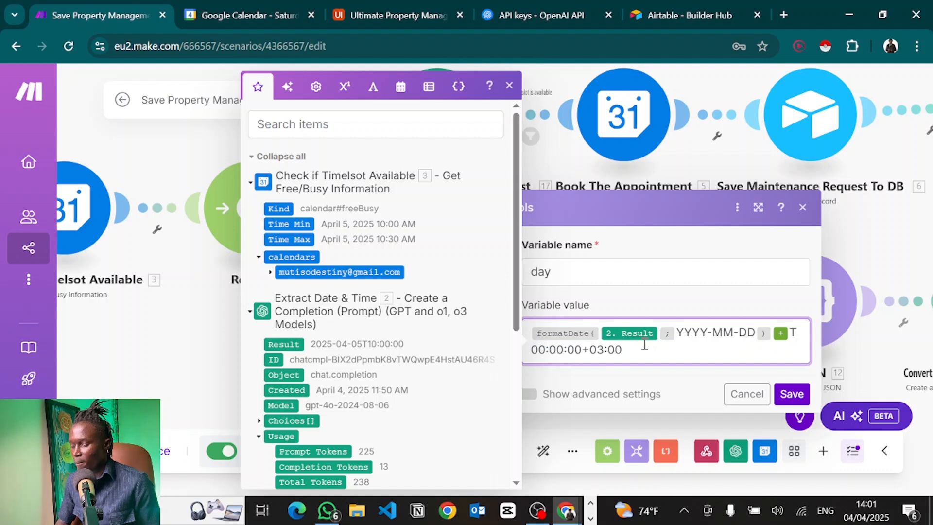
Highlight the 00:00:00 time and the +03:00 offset in the day variable's value.
click(530, 350)
drag(530, 350, 551, 353)
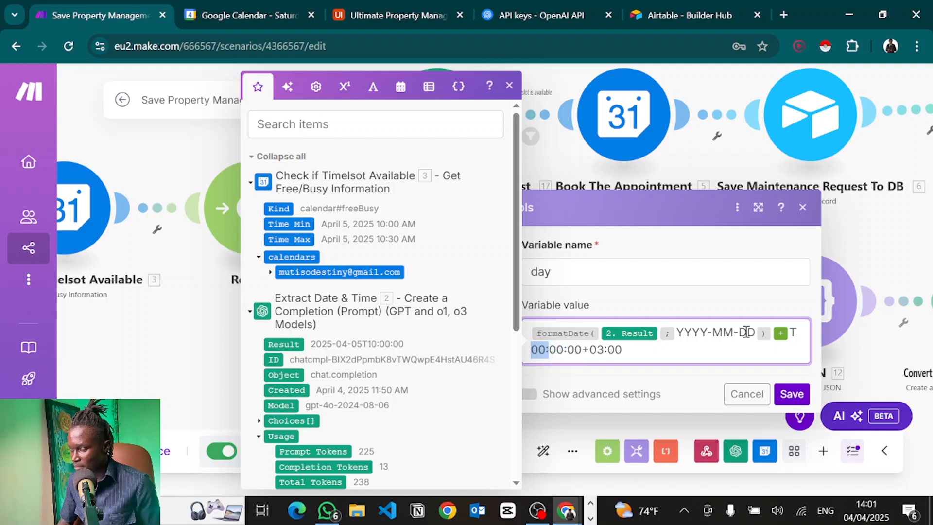
click(807, 327)
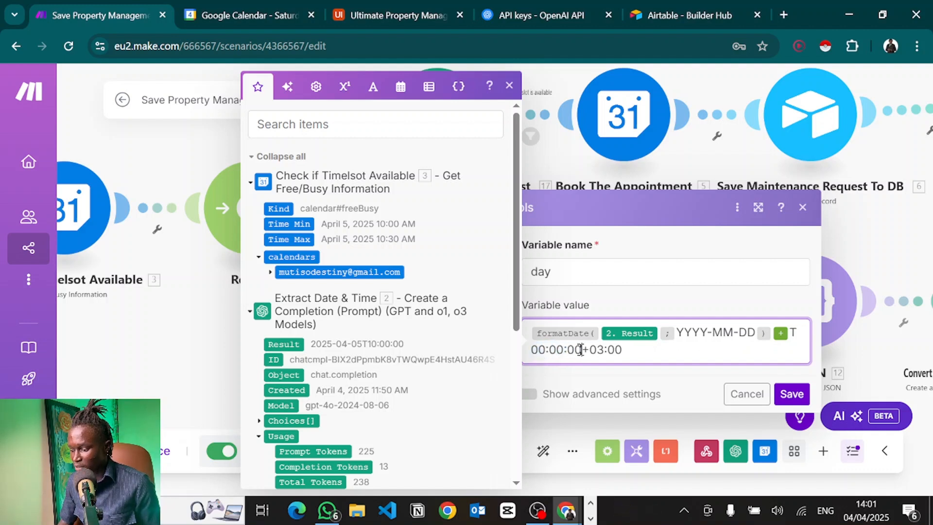
drag(582, 350, 531, 356)
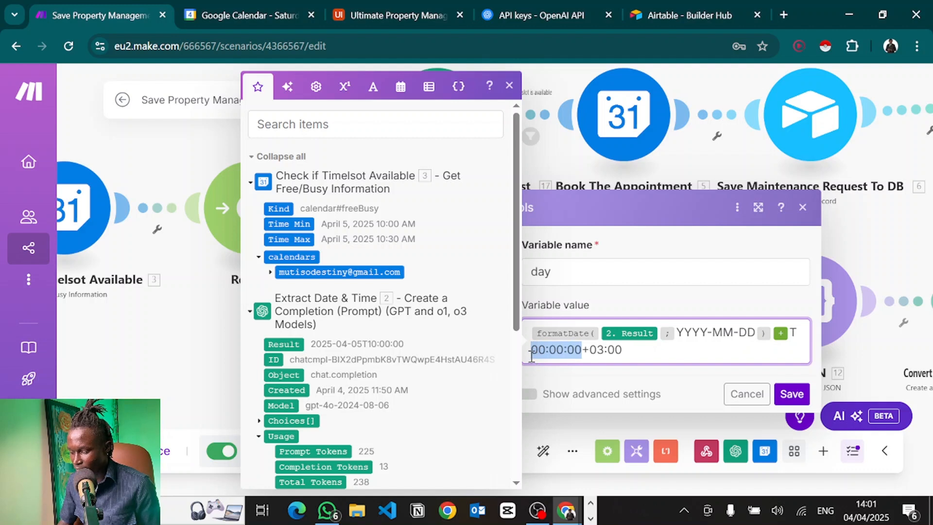
click(865, 512)
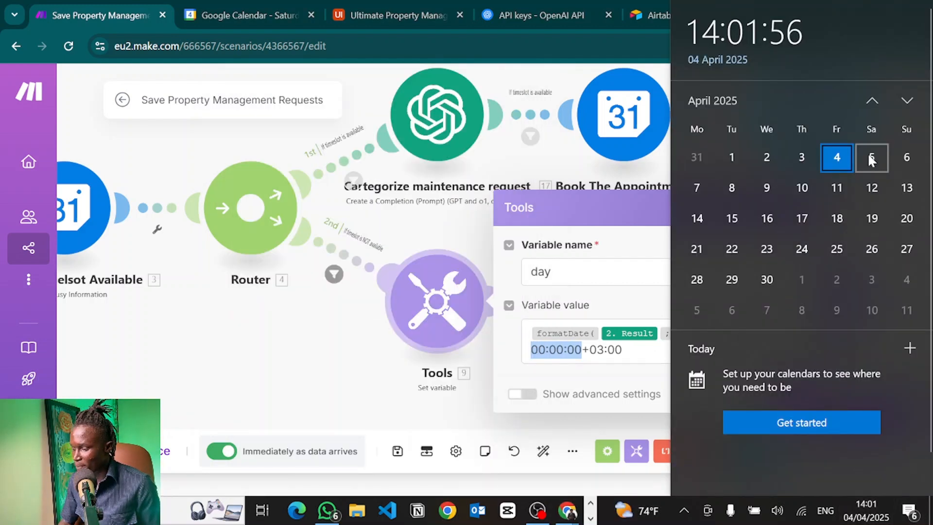
click(638, 358)
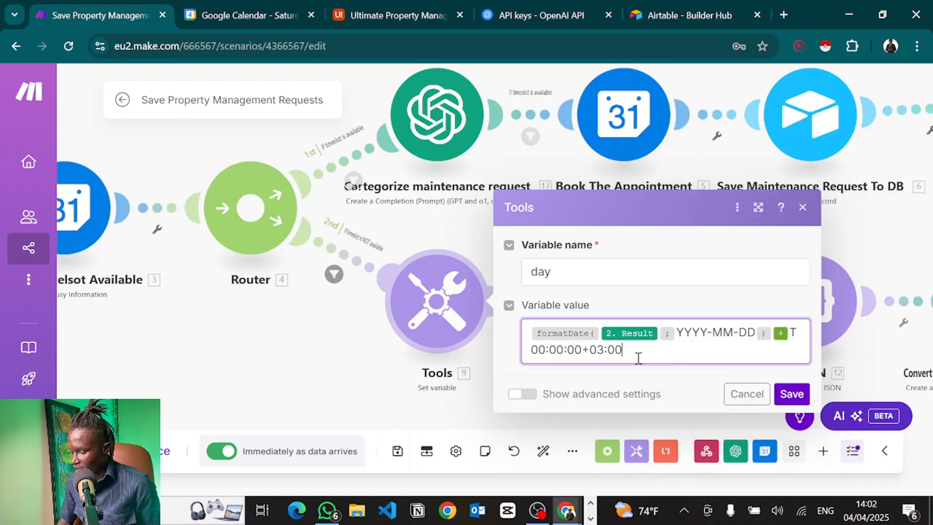
drag(638, 358, 586, 357)
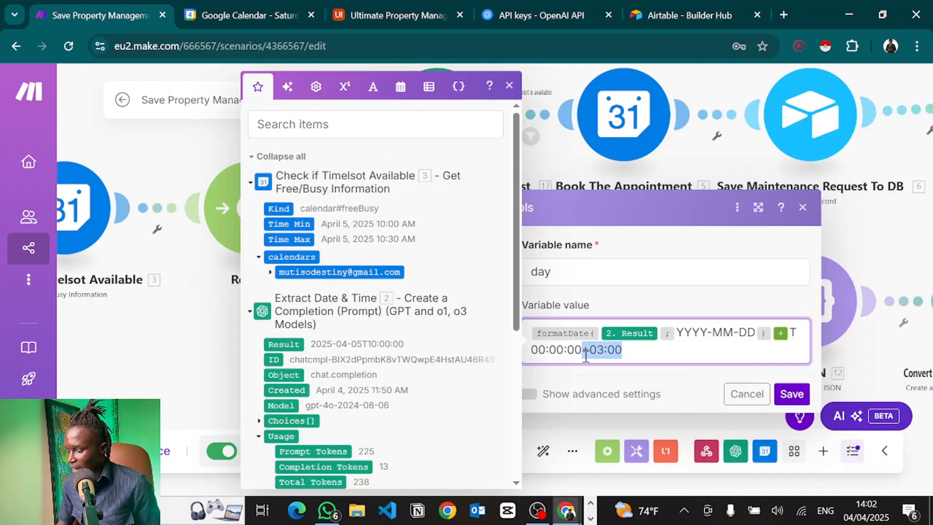
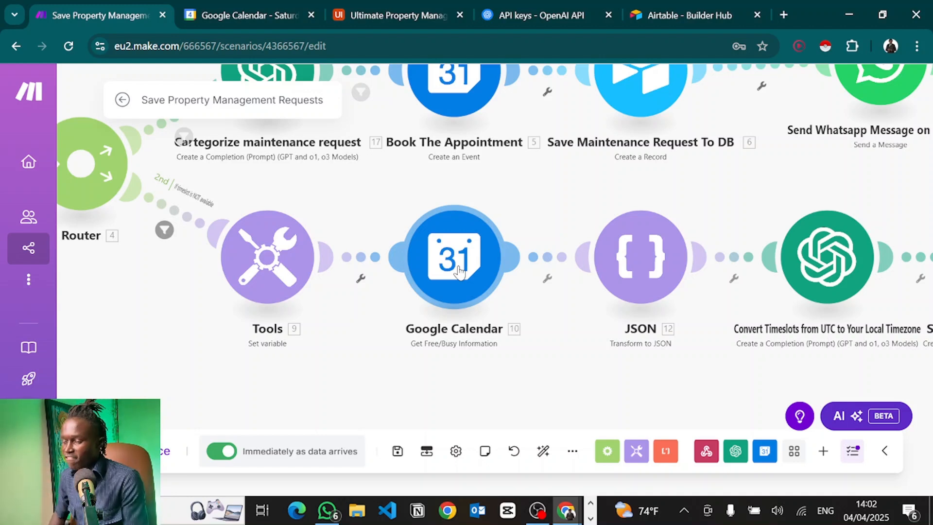
Check the bookings already on 5 April in Google Calendar, then return to the scenario editor.
click(270, 6)
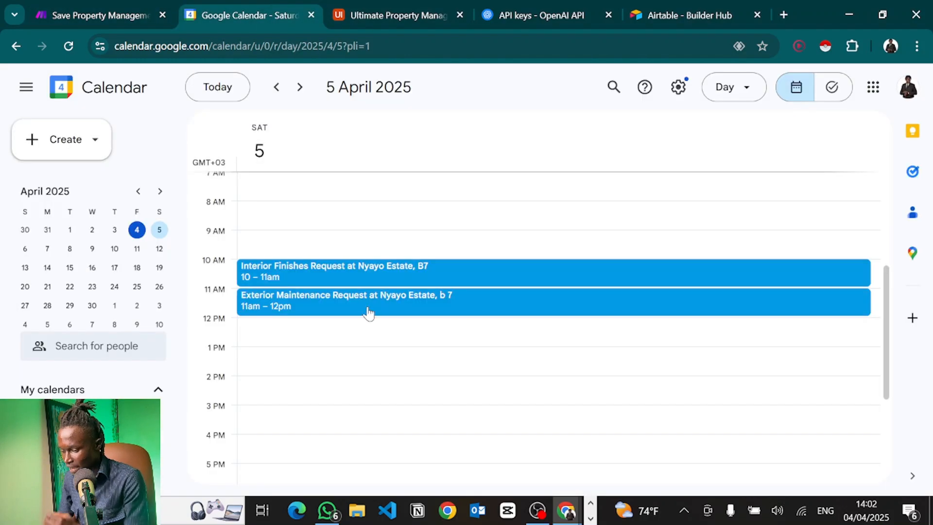
scroll(369, 313, up, 3)
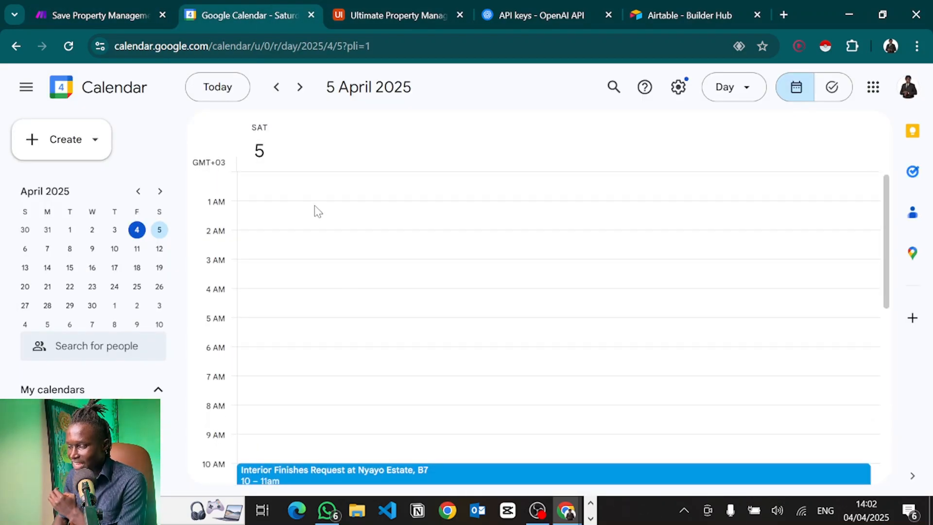
scroll(302, 285, down, 10)
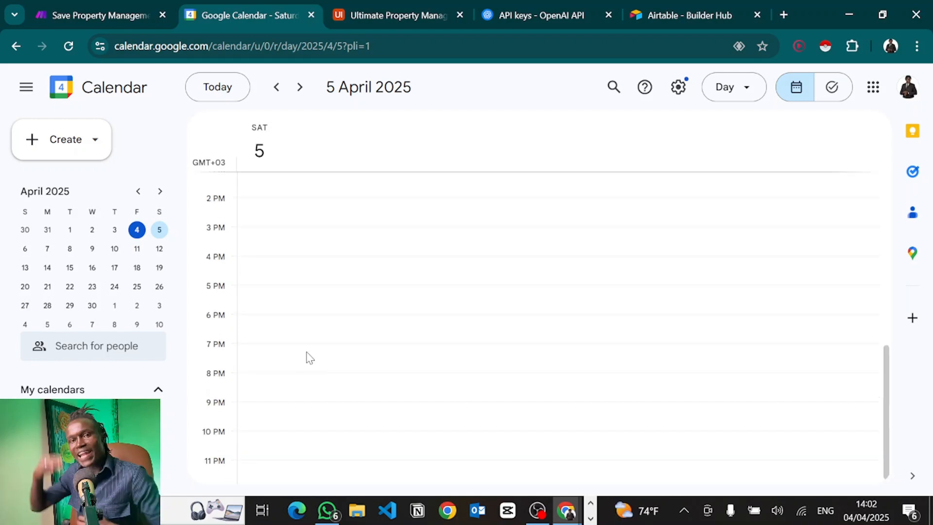
scroll(306, 358, up, 6)
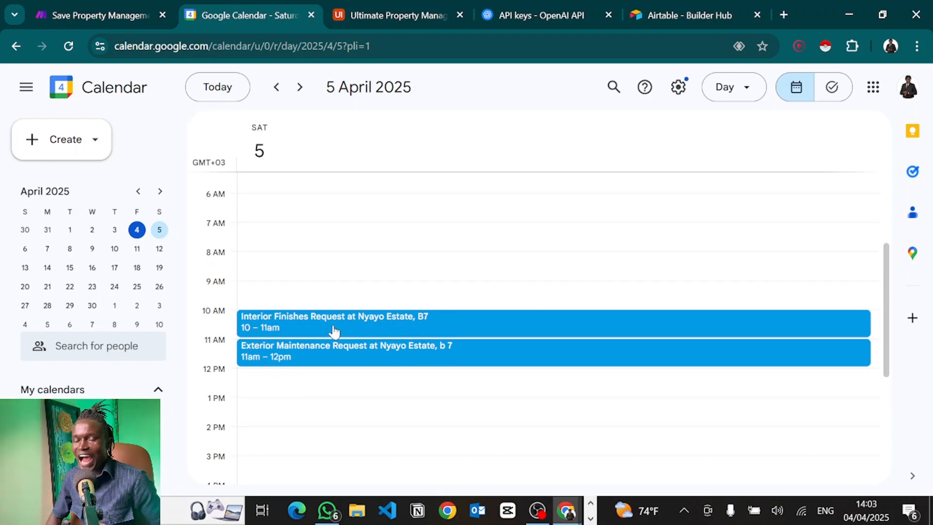
scroll(291, 256, up, 5)
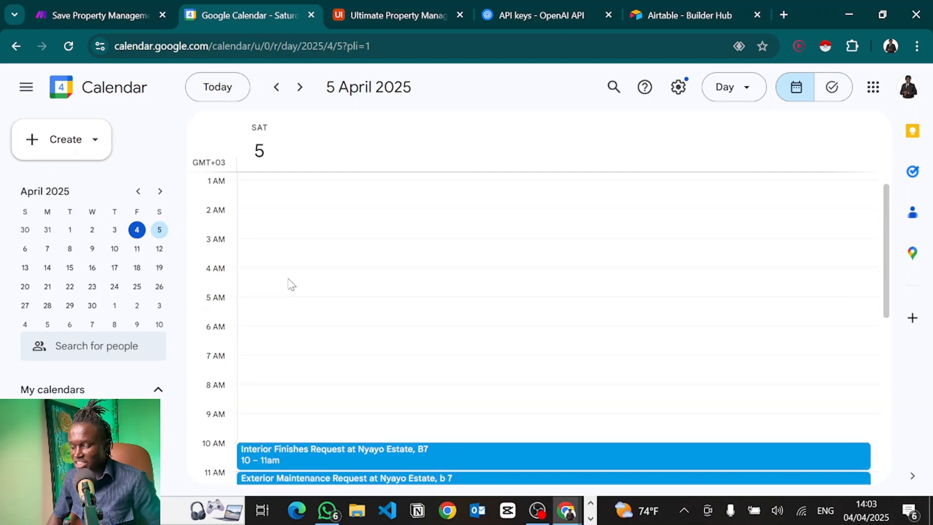
scroll(312, 287, down, 10)
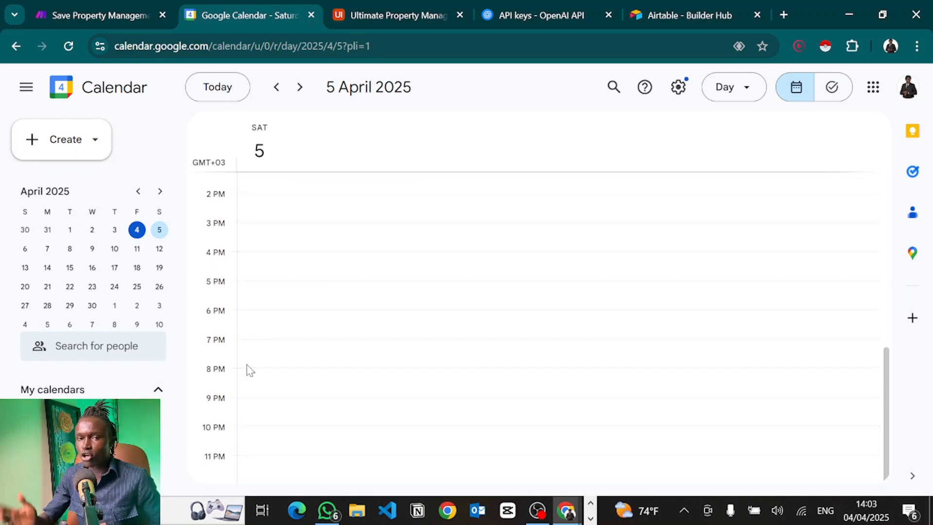
key(ctrl+shift+Tab)
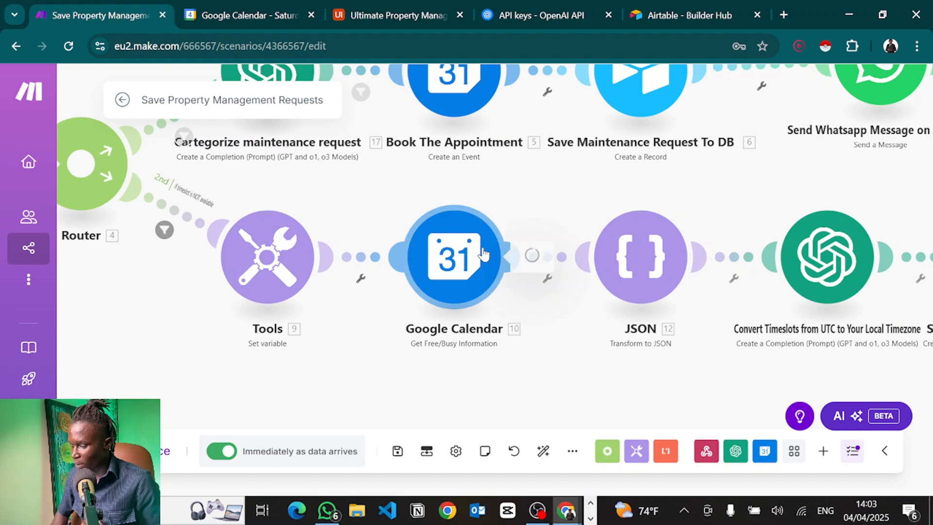
Review the Google Calendar free/busy module's Minimum and Maximum Time against today's date, and save it.
click(484, 253)
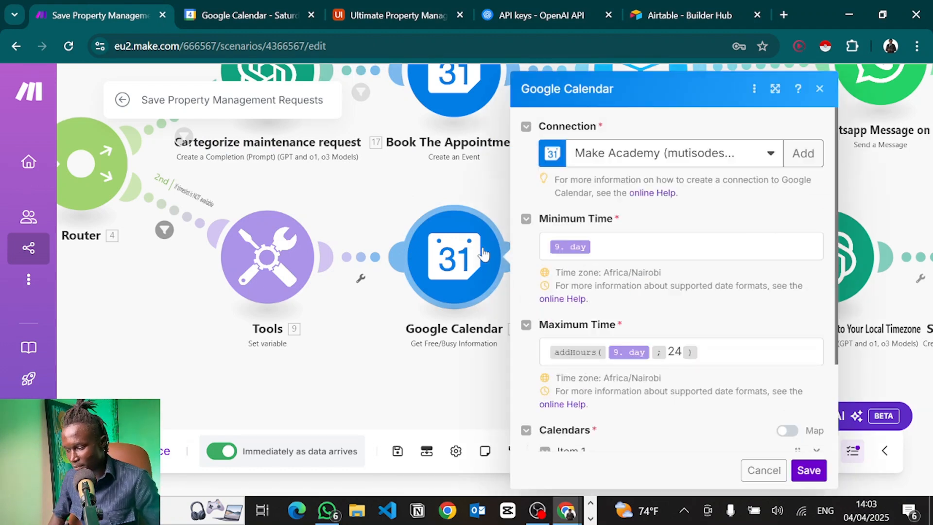
click(617, 249)
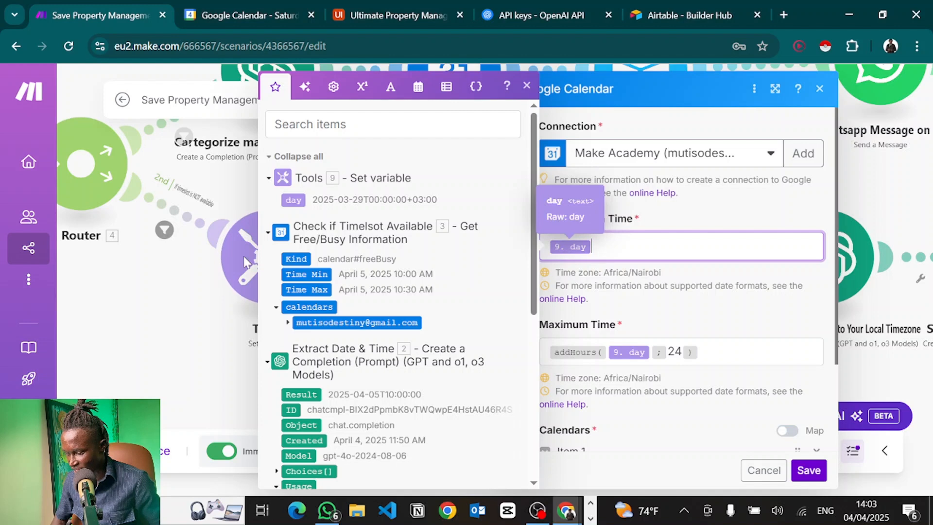
click(710, 348)
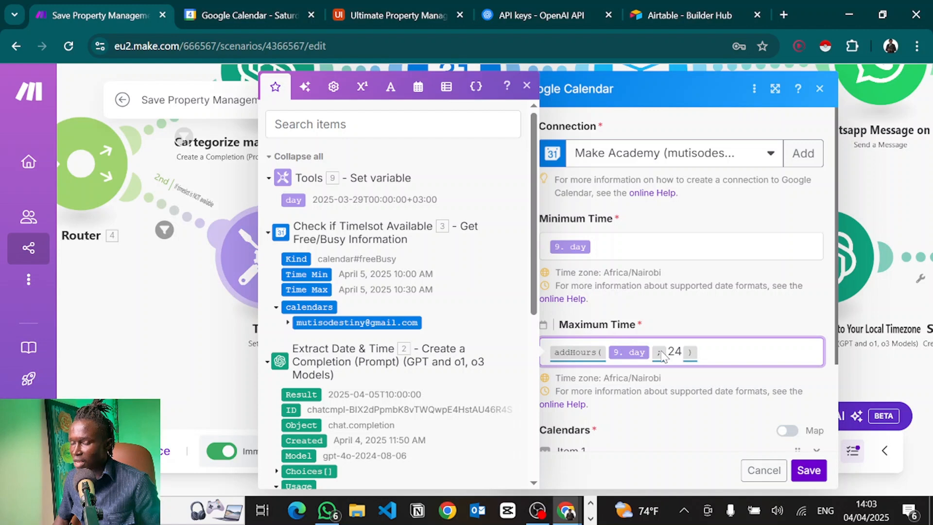
mouse_move(572, 352)
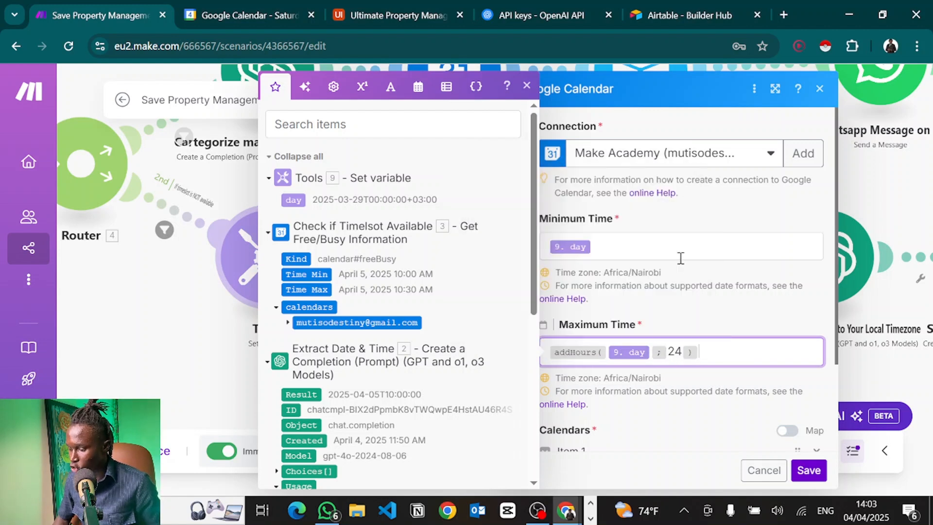
click(681, 258)
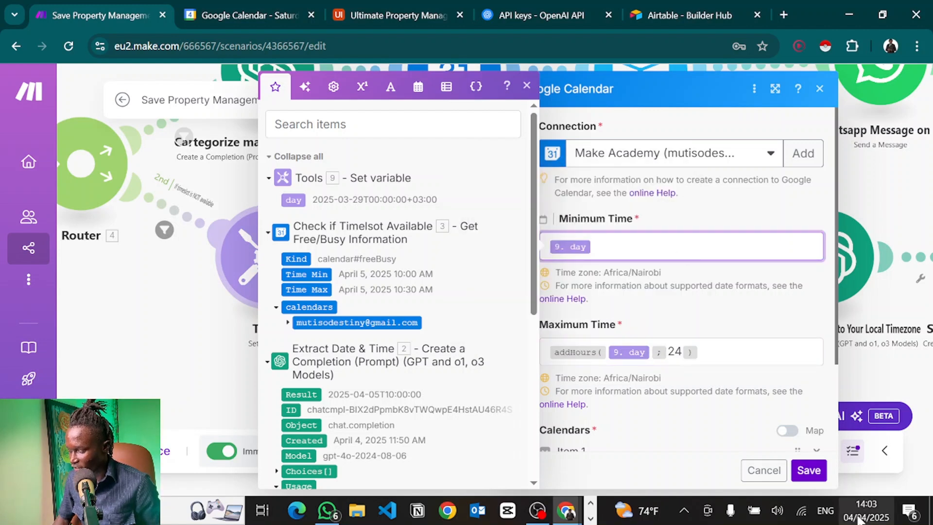
click(839, 184)
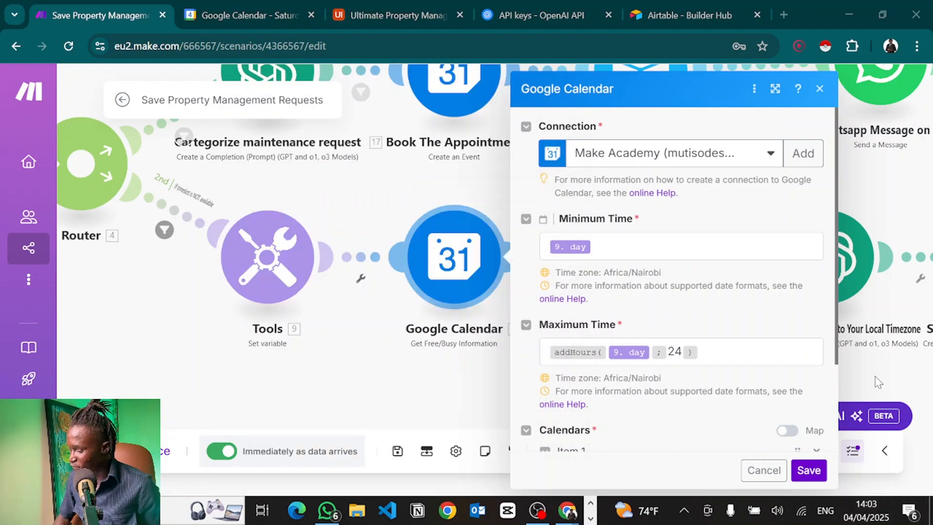
key(super+alt+d)
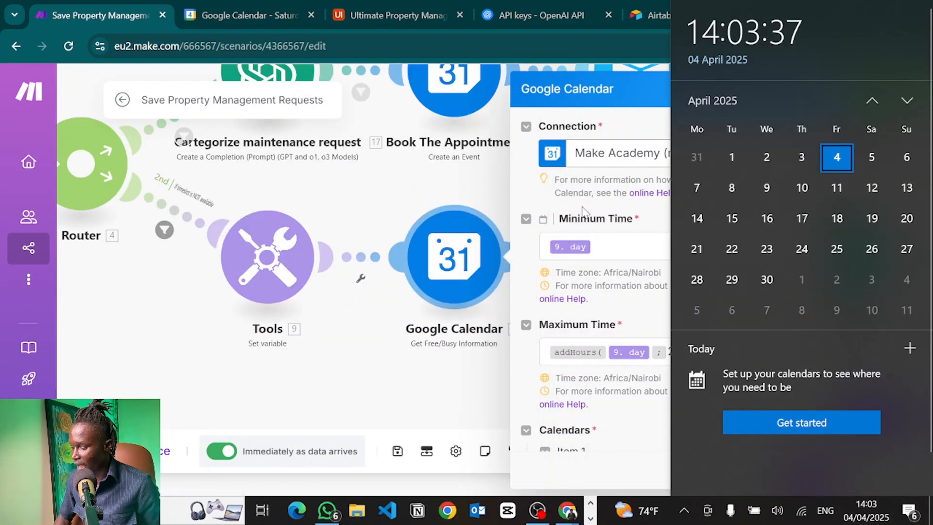
click(546, 210)
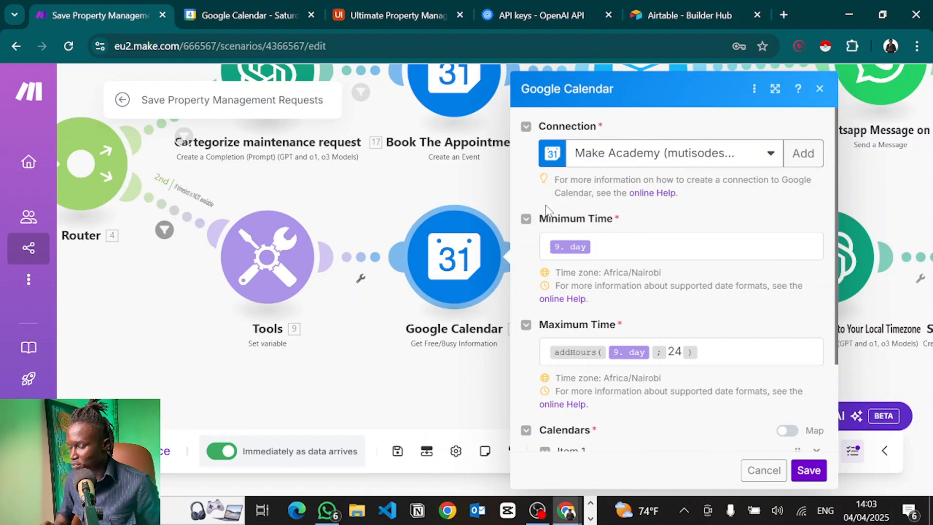
scroll(666, 358, down, 2)
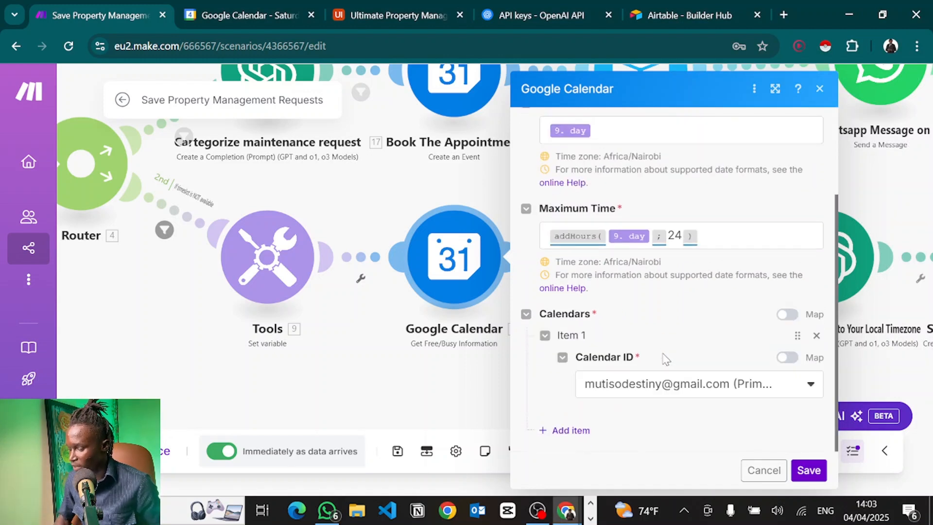
click(809, 470)
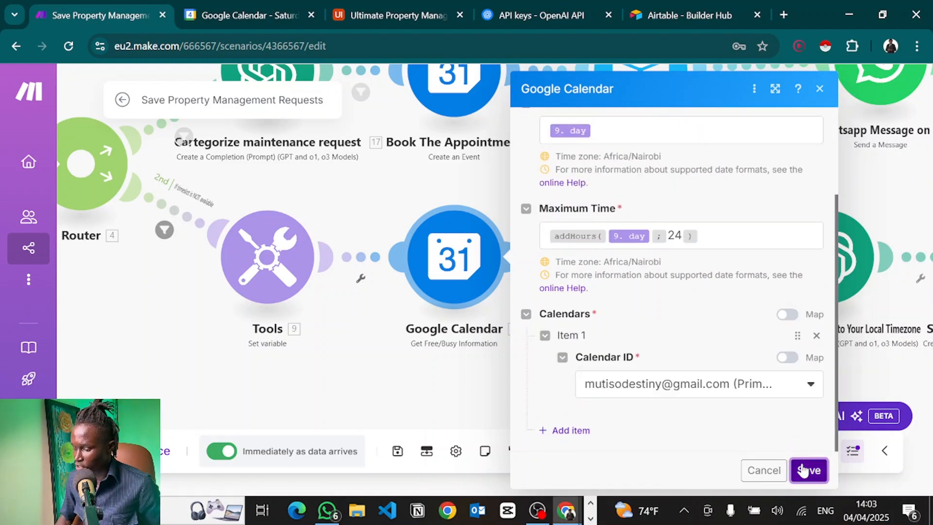
Glance at the JSON module, then compare the scenario against 5 April's two booked events.
drag(616, 346, 460, 350)
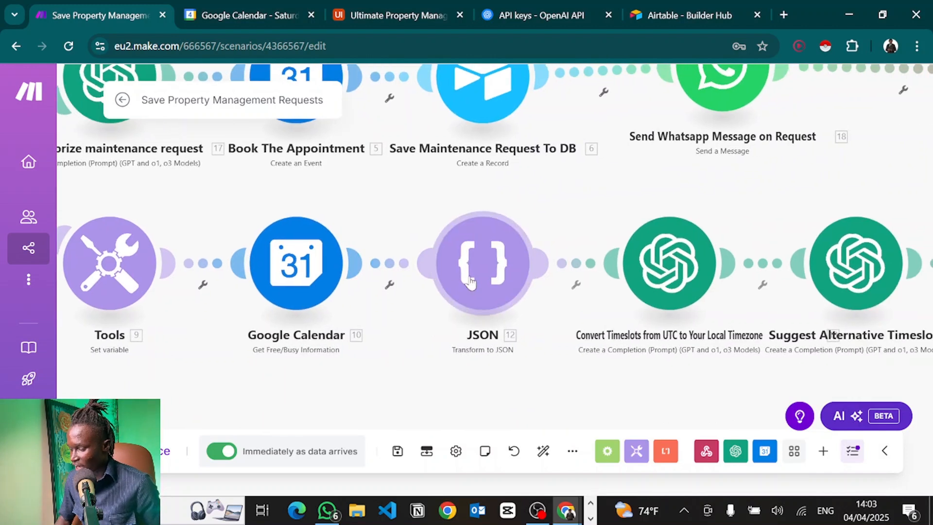
click(470, 281)
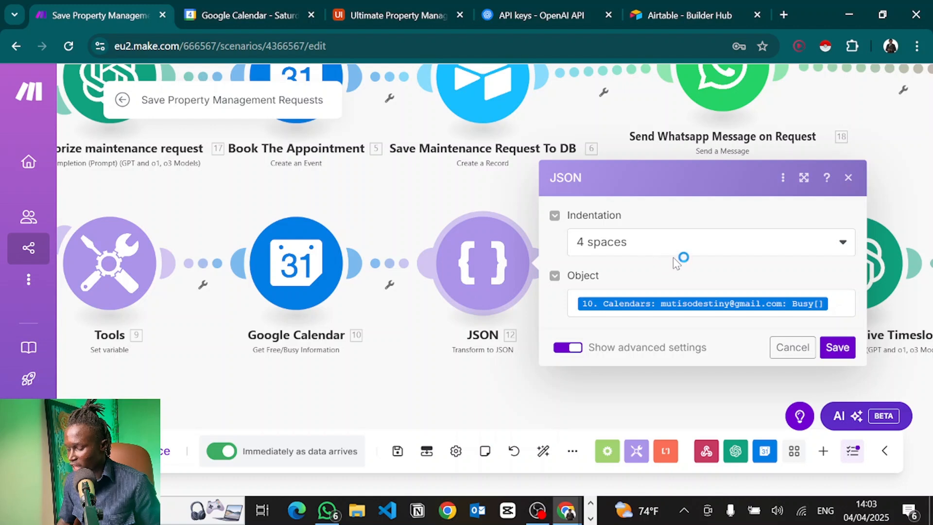
click(483, 276)
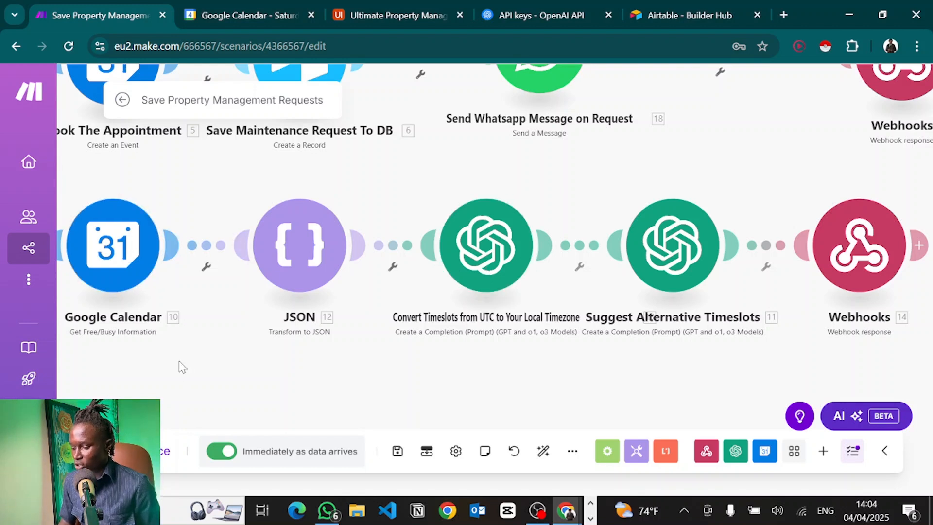
drag(179, 360, 272, 346)
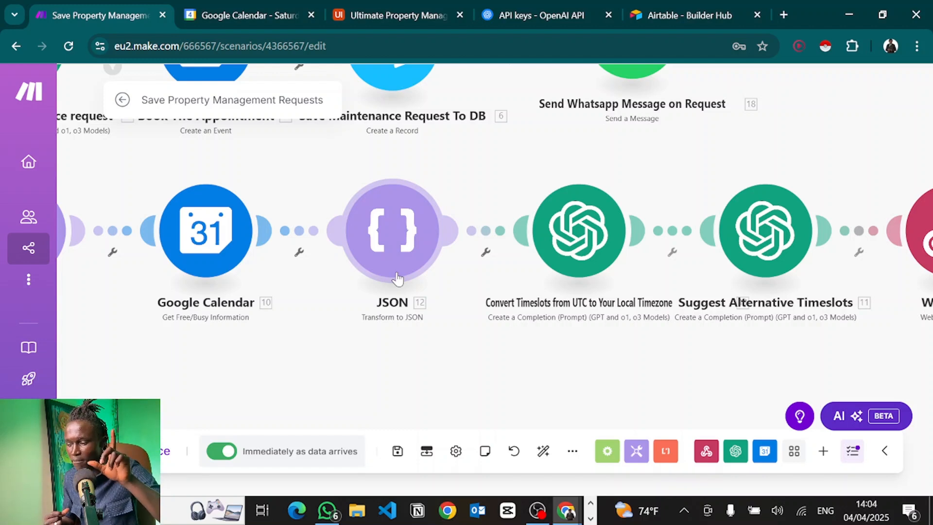
click(190, 12)
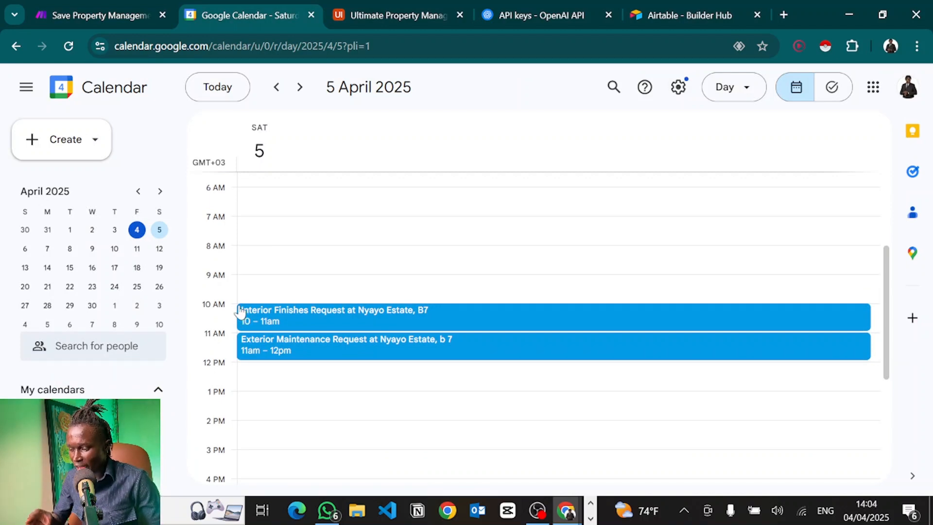
click(54, 11)
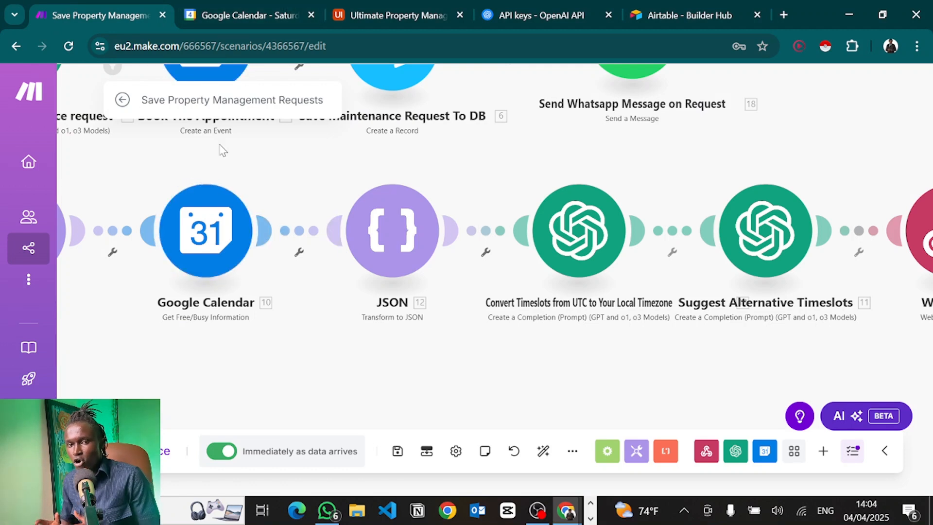
click(228, 11)
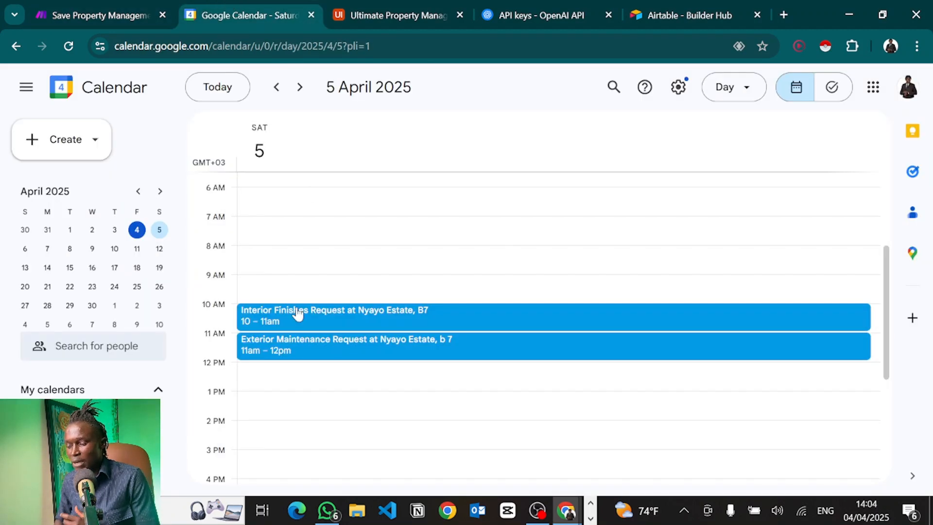
click(75, 8)
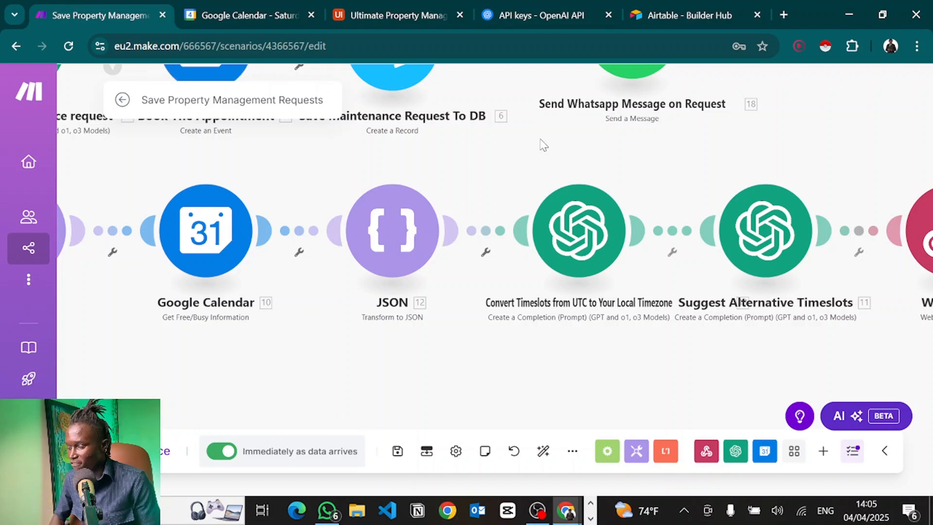
Look over the Convert Timeslots and OpenAI modules, then exit the scenario editor.
click(579, 223)
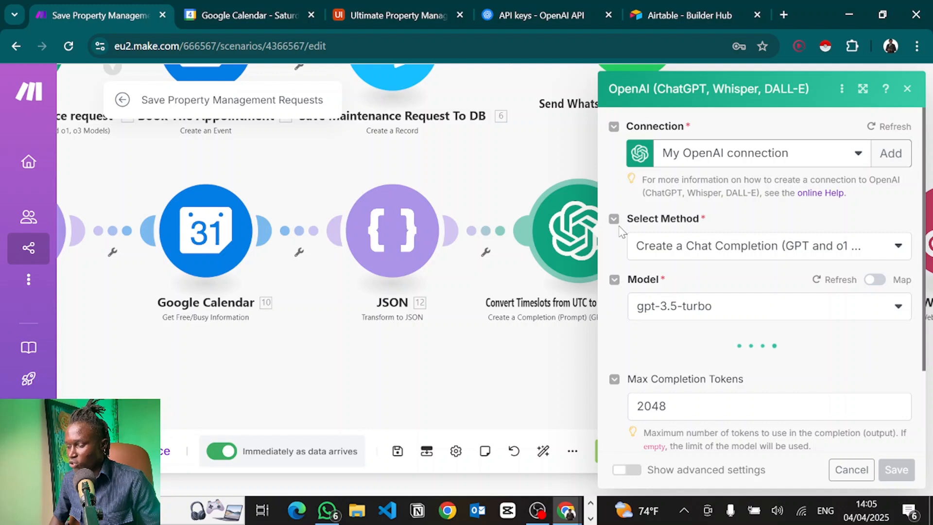
scroll(695, 323, down, 2)
scroll(704, 291, up, 1)
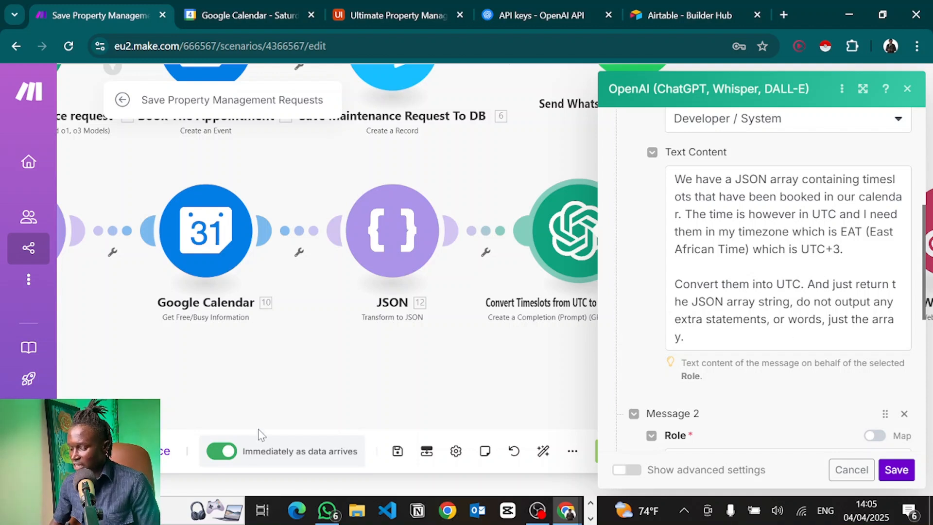
click(251, 370)
drag(251, 370, 450, 372)
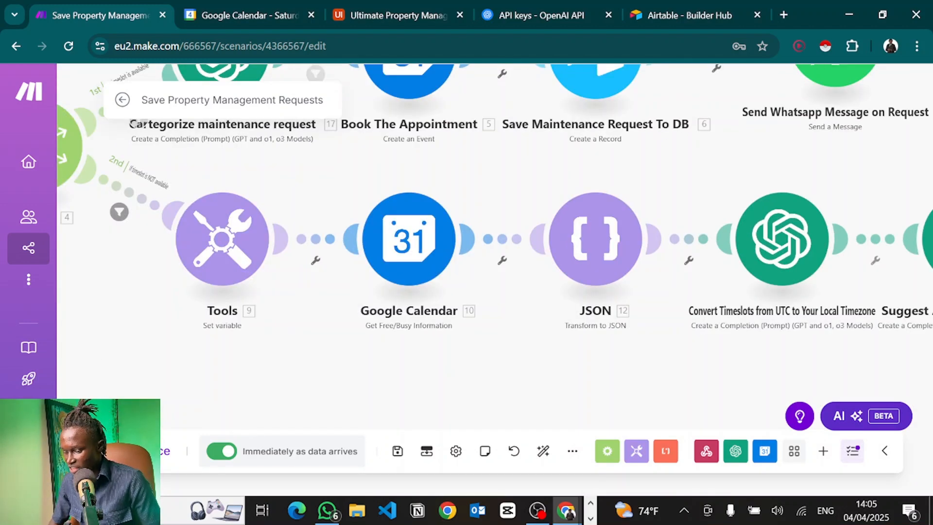
click(123, 99)
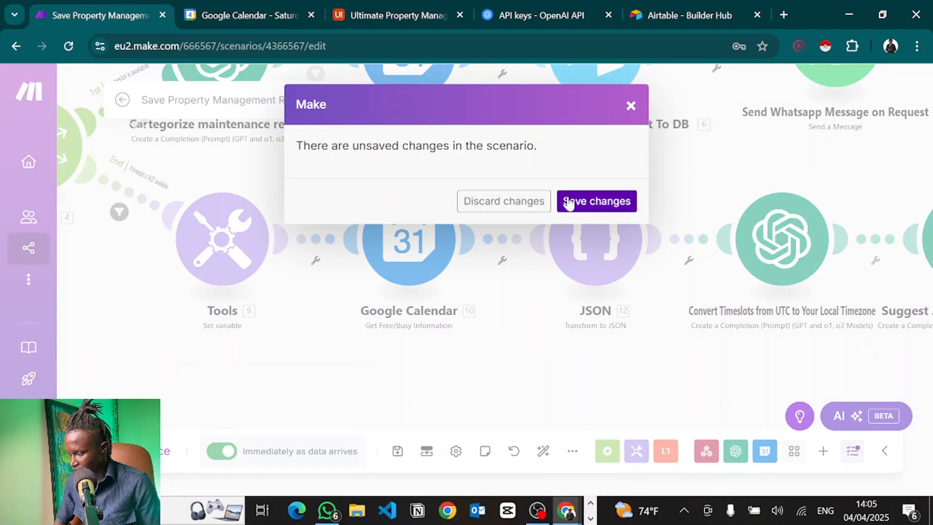
Save the scenario changes, run a short Vapi test call with the assistant, then return to Make.
click(584, 203)
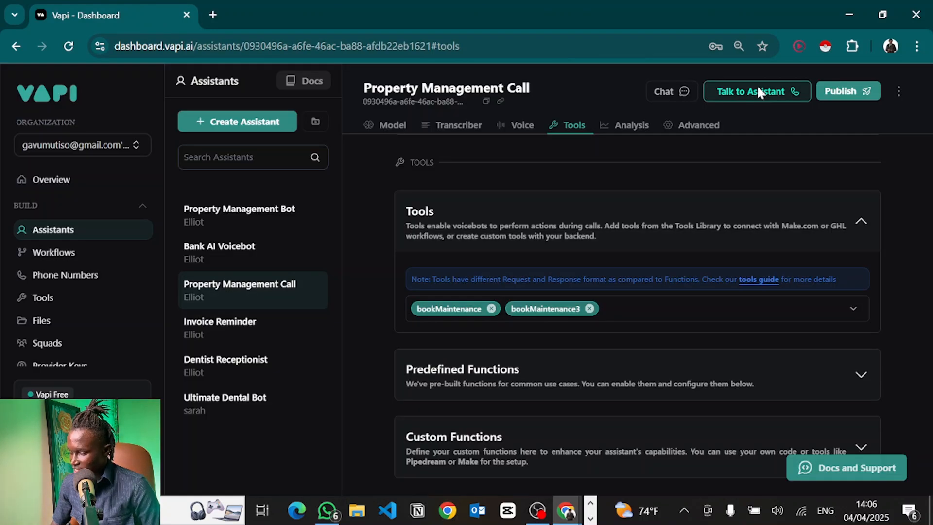
click(759, 92)
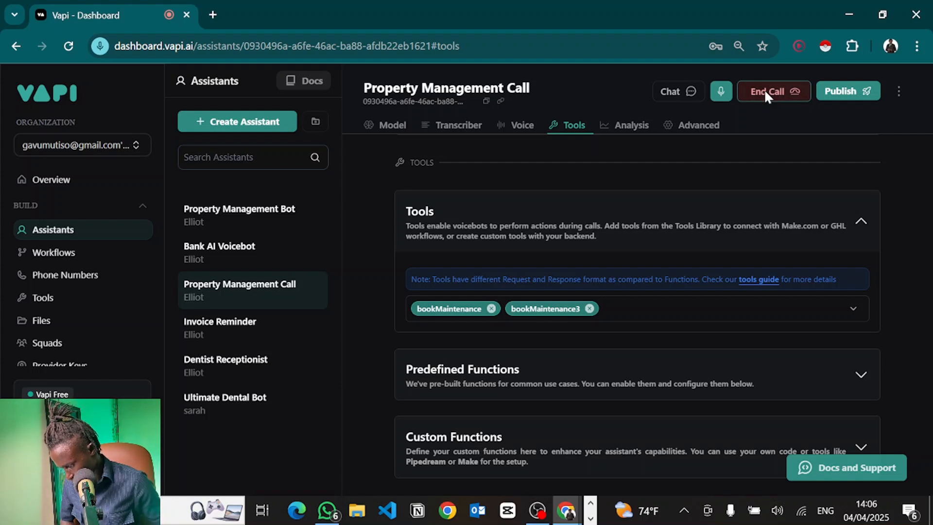
click(766, 94)
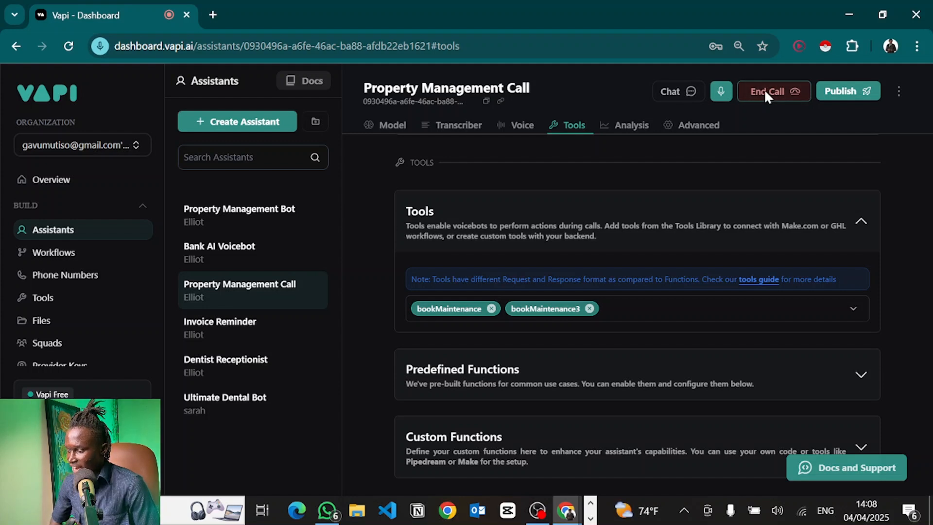
key(alt+Tab)
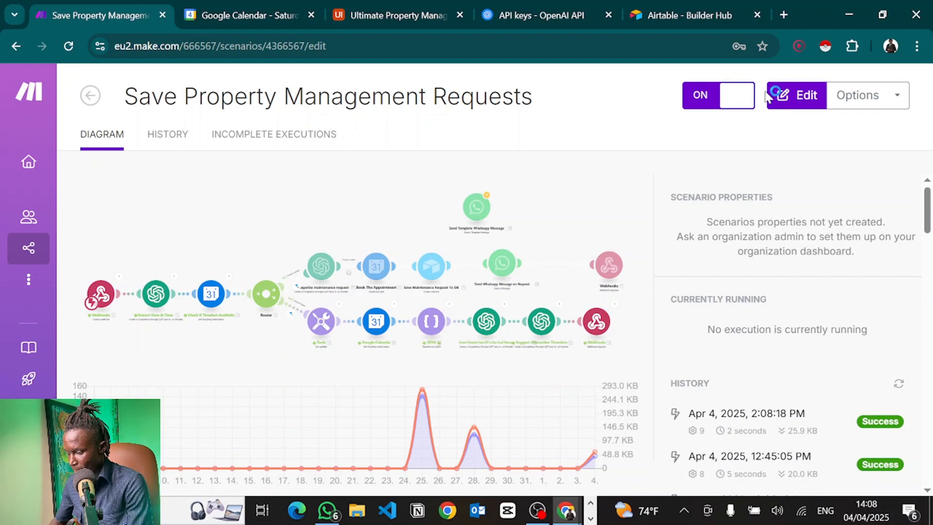
Open the scenario for editing and expand the Google Calendar module's output down to Calendars > Busy > 1.
key(alt+Tab)
key(alt+Tab)
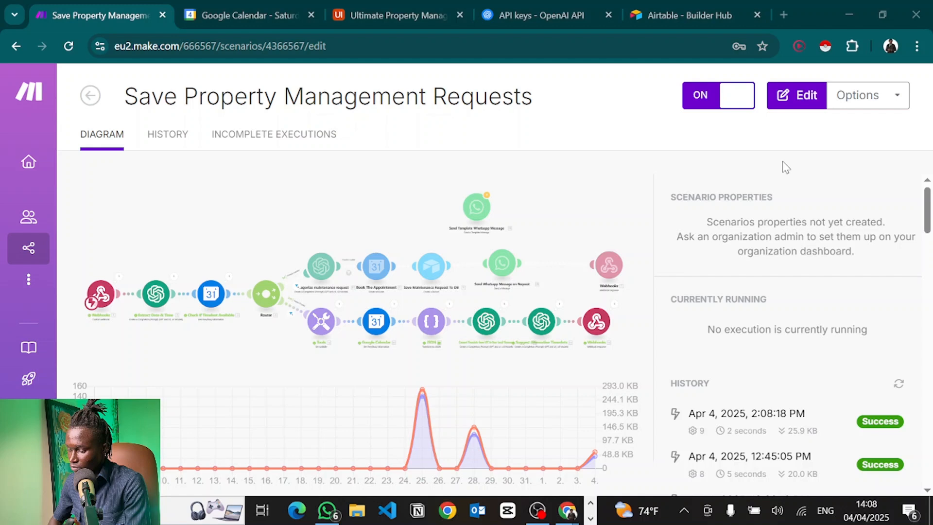
click(797, 94)
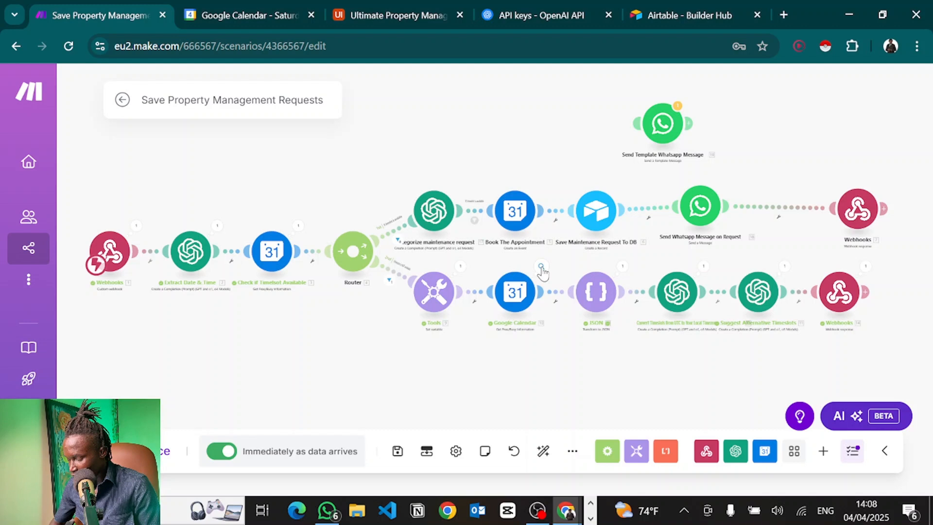
click(542, 268)
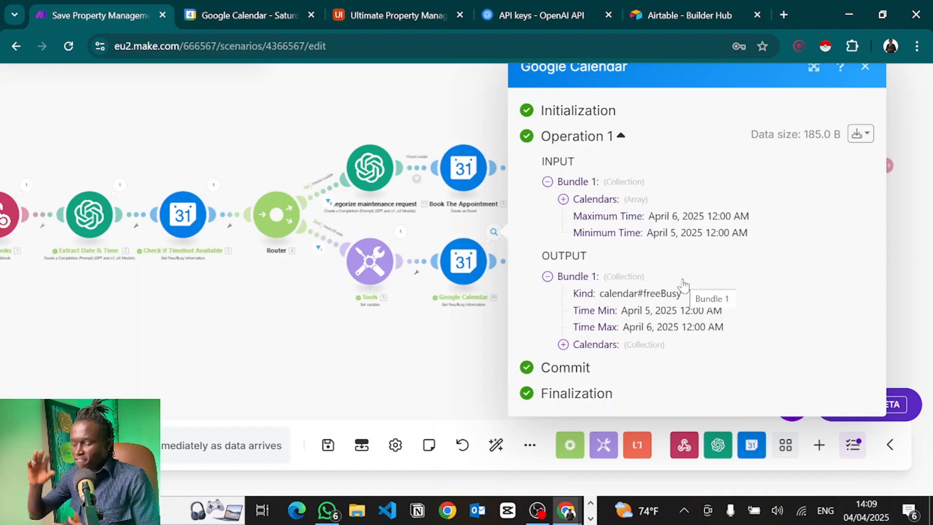
click(563, 345)
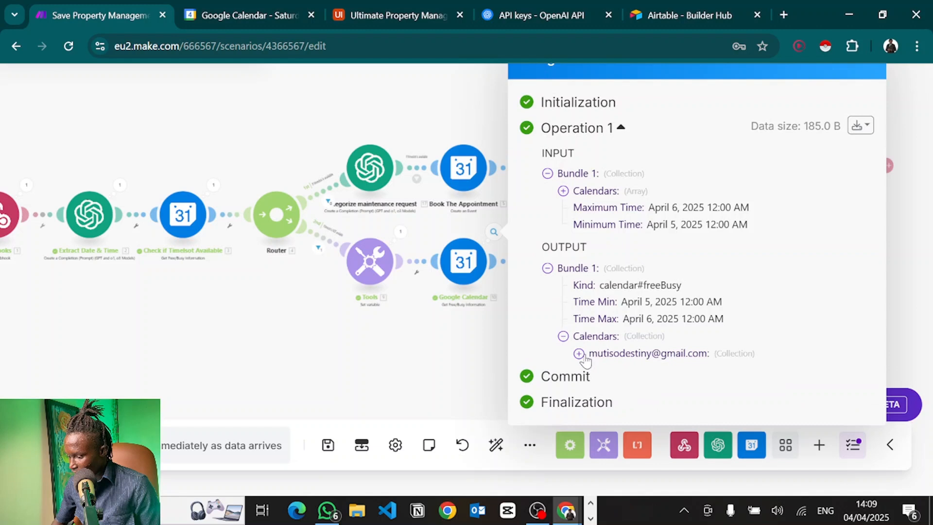
click(580, 354)
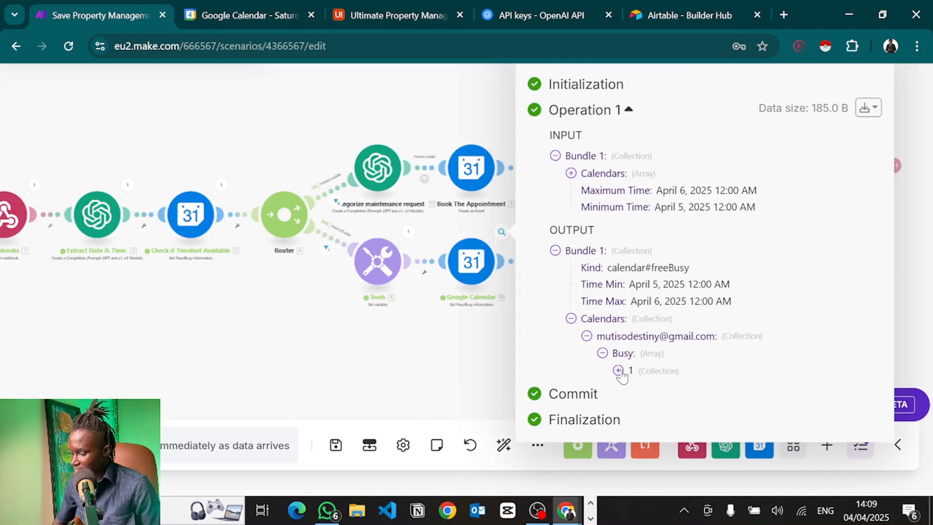
click(619, 370)
Compare the busy slot against Google Calendar and highlight its 10:00 AM start time.
click(266, 7)
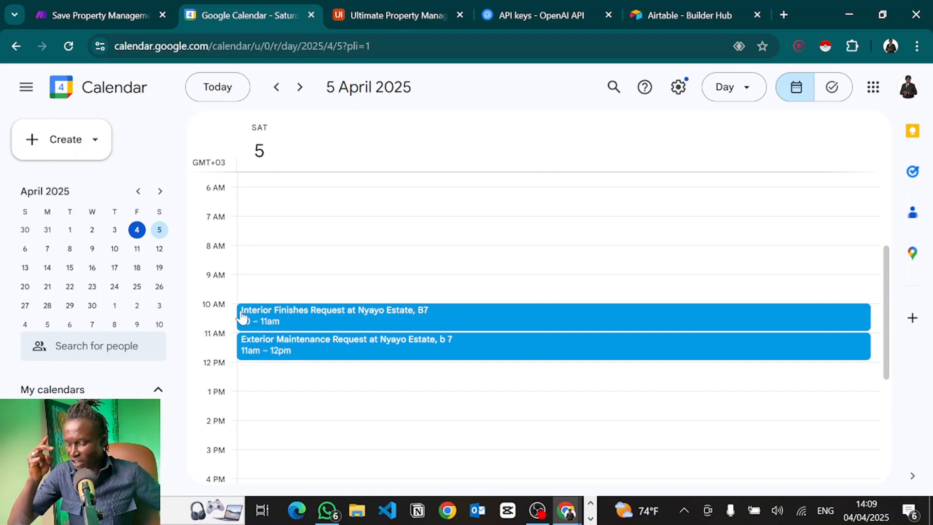
click(144, 5)
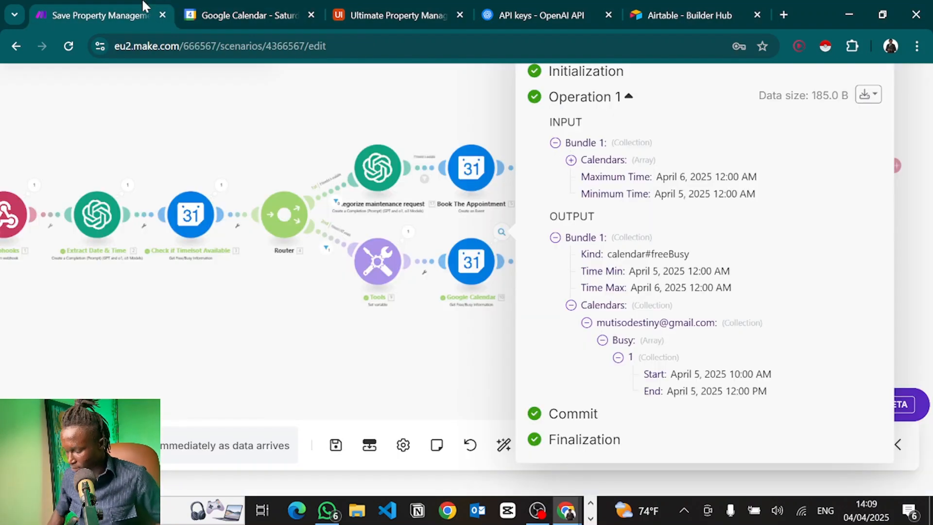
mouse_move(679, 369)
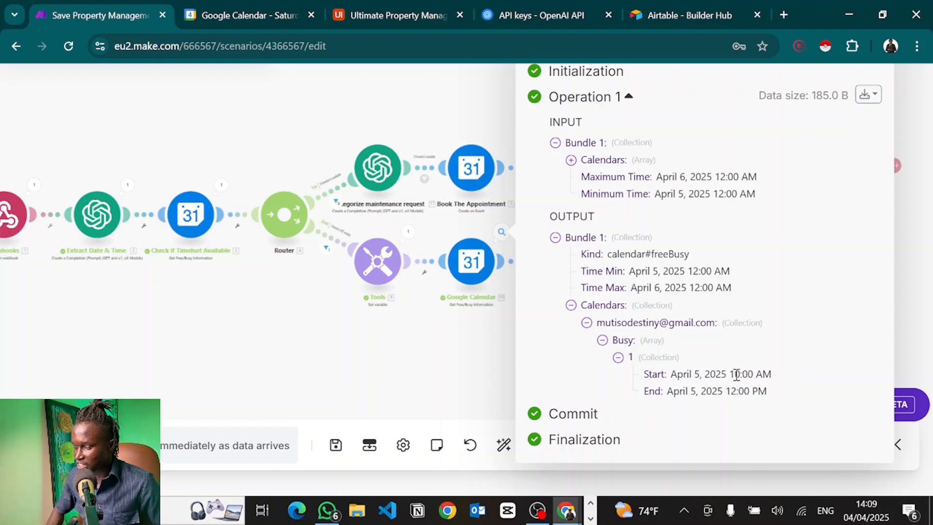
drag(735, 375, 765, 375)
click(767, 376)
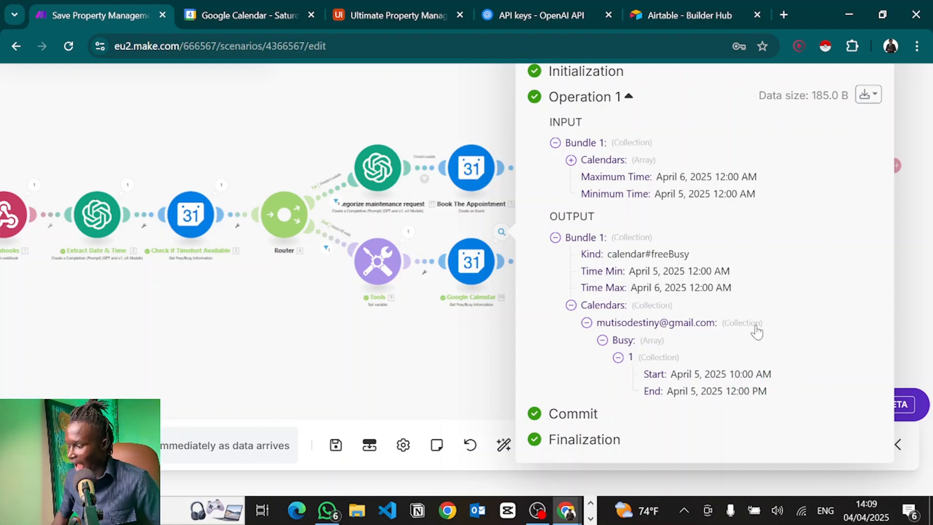
View the raw output bundle as JSON and highlight the busy slot's 07:00 UTC start.
click(862, 96)
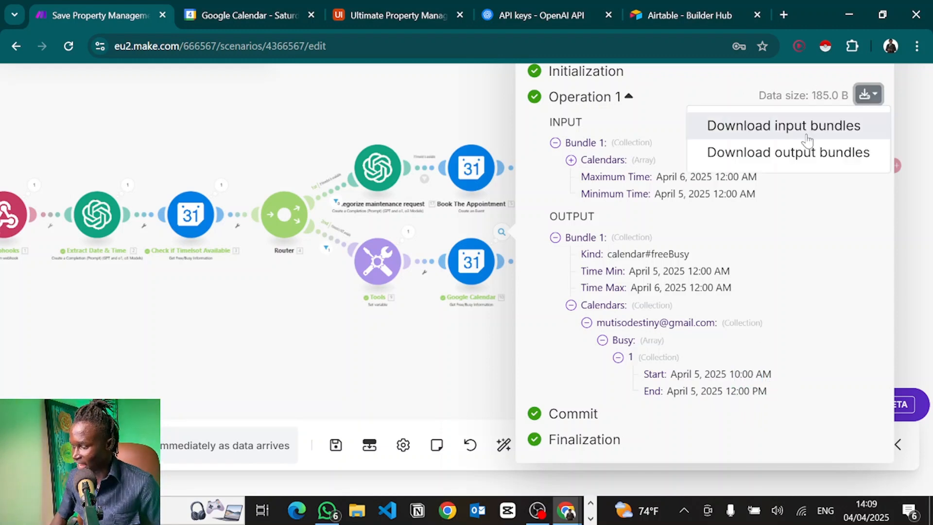
click(756, 152)
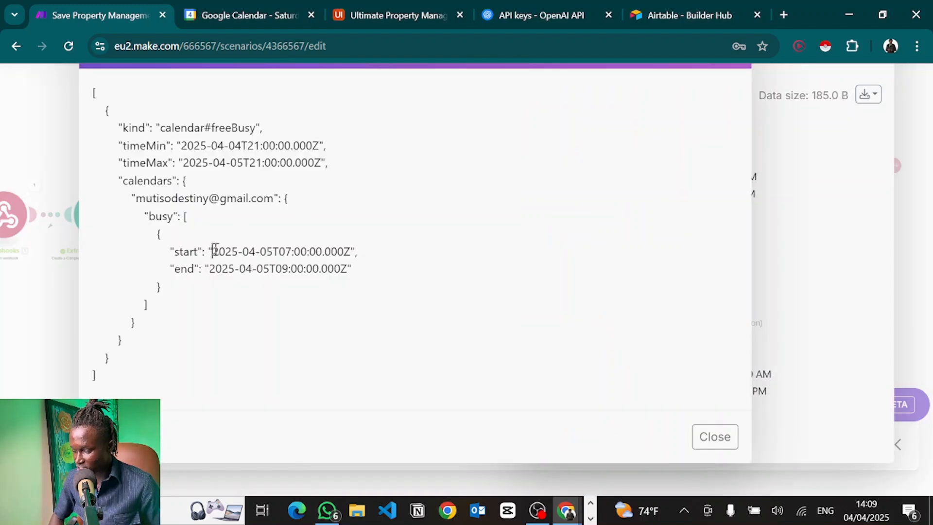
drag(213, 252, 283, 252)
click(281, 251)
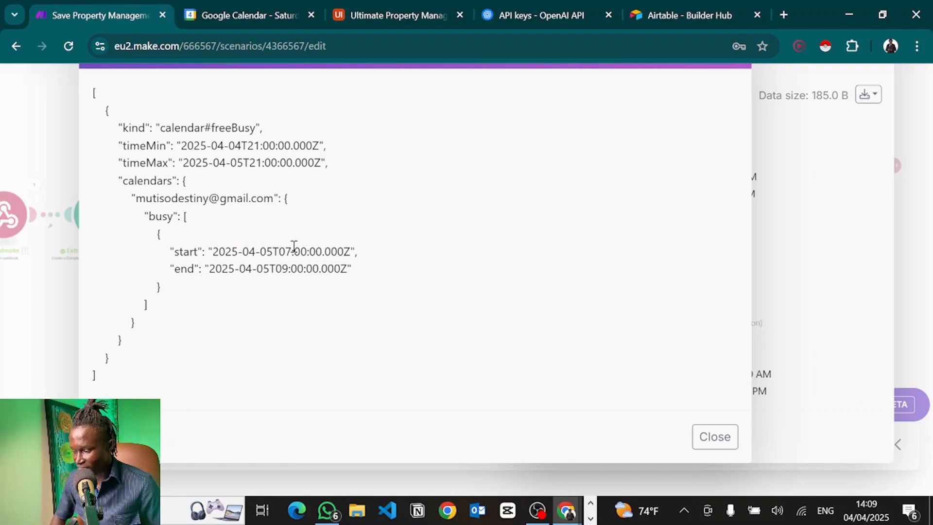
drag(285, 252, 323, 254)
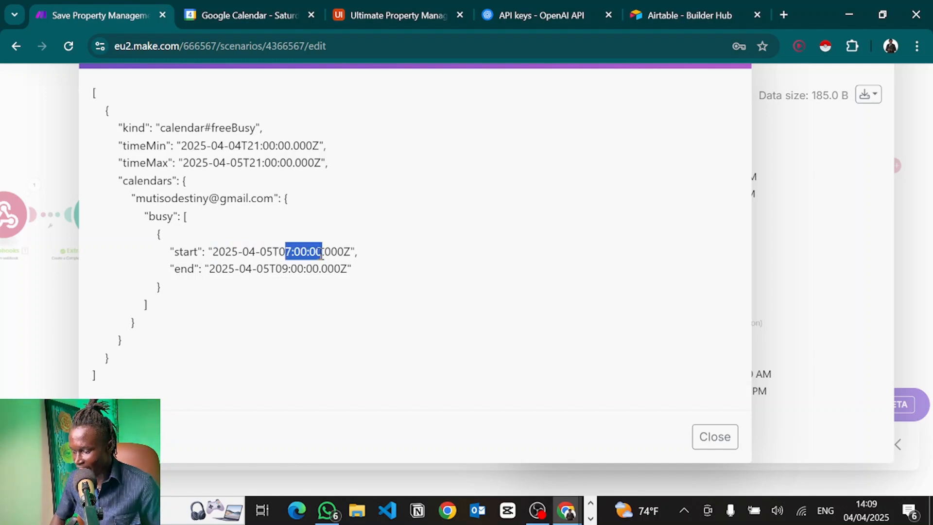
click(321, 253)
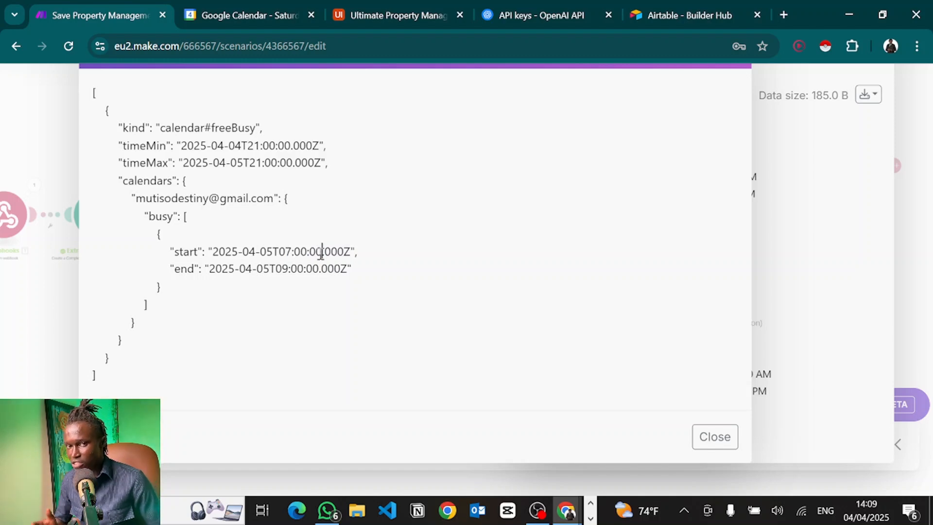
Compare the UTC times with the Google Calendar day view, then close the raw JSON.
click(216, 9)
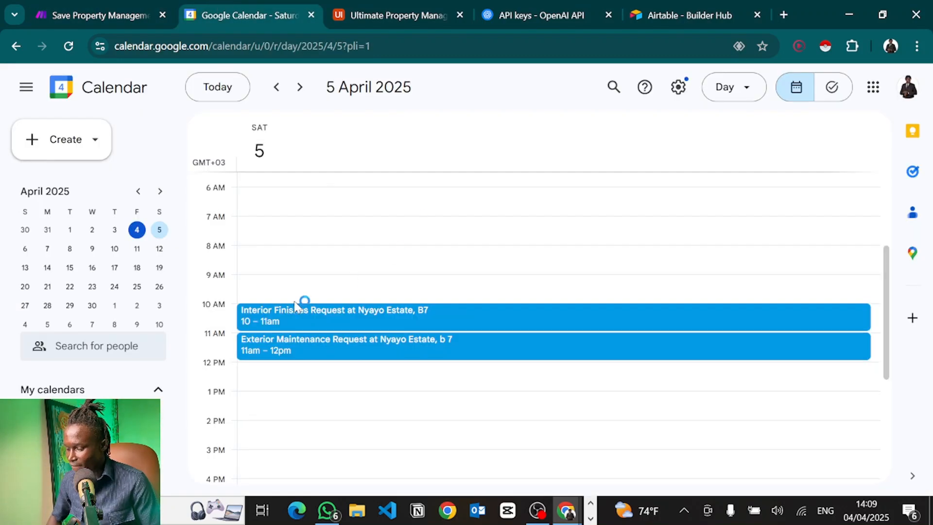
click(141, 14)
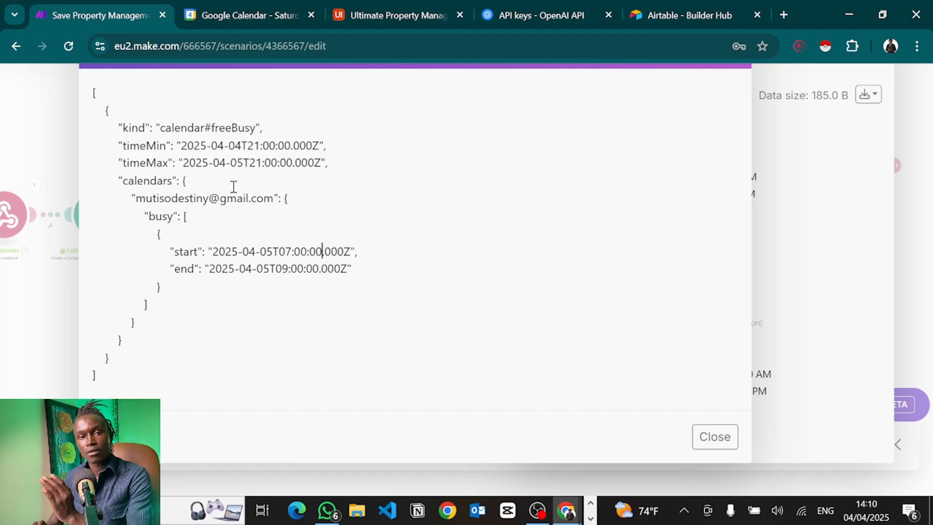
click(834, 215)
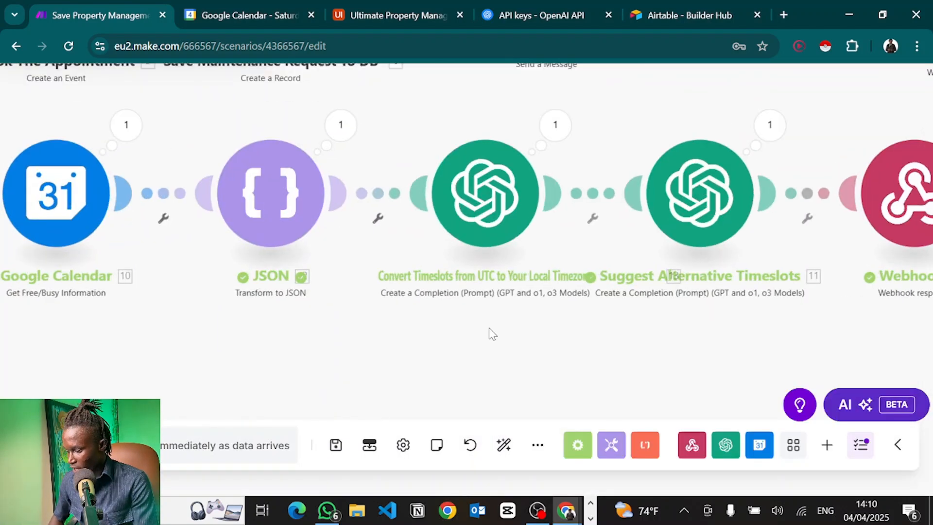
drag(489, 327, 491, 361)
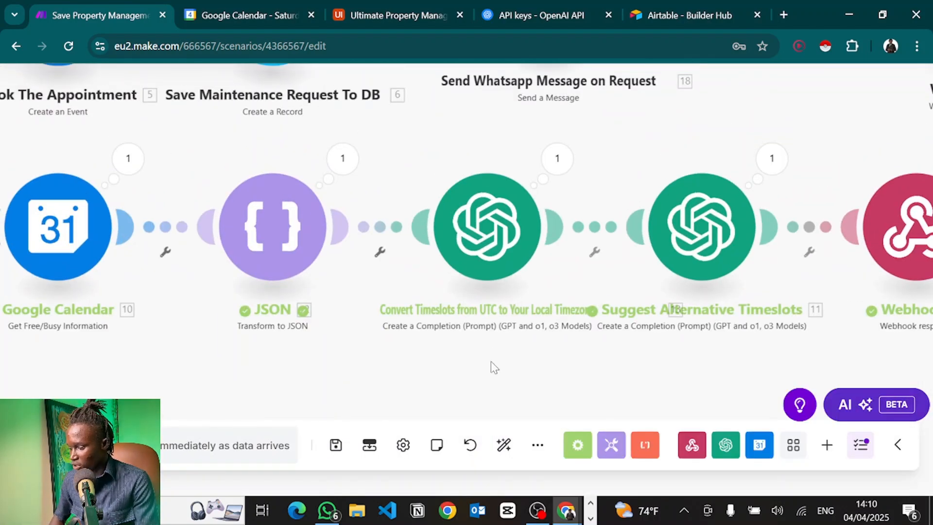
click(486, 233)
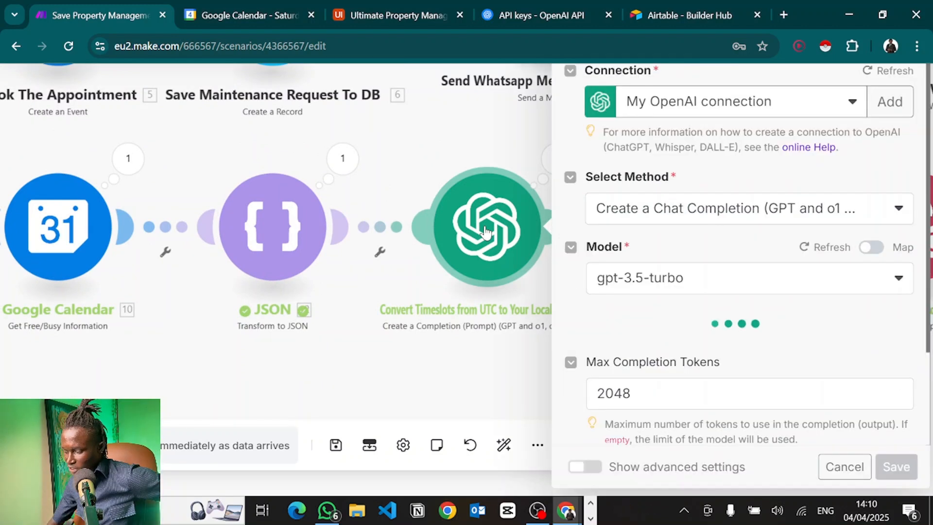
scroll(718, 373, down, 5)
scroll(718, 373, down, 4)
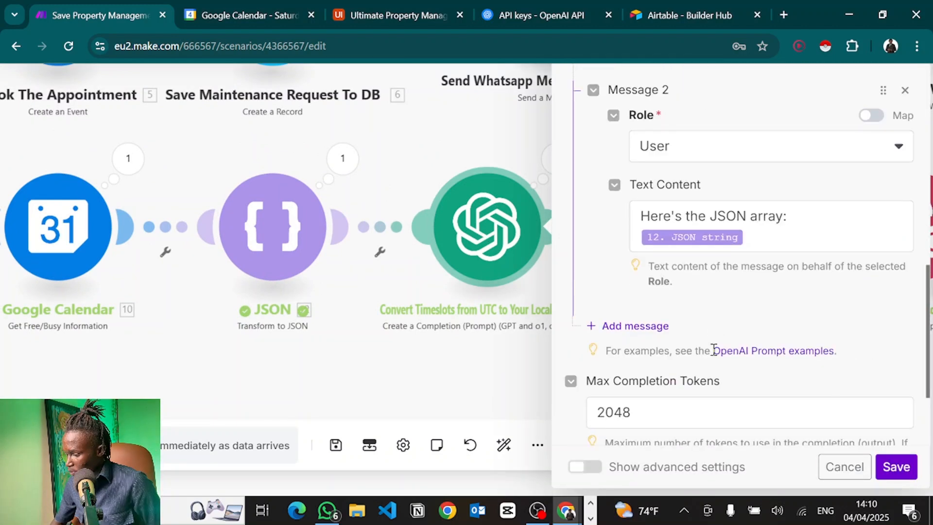
scroll(714, 349, up, 1)
scroll(713, 349, up, 1)
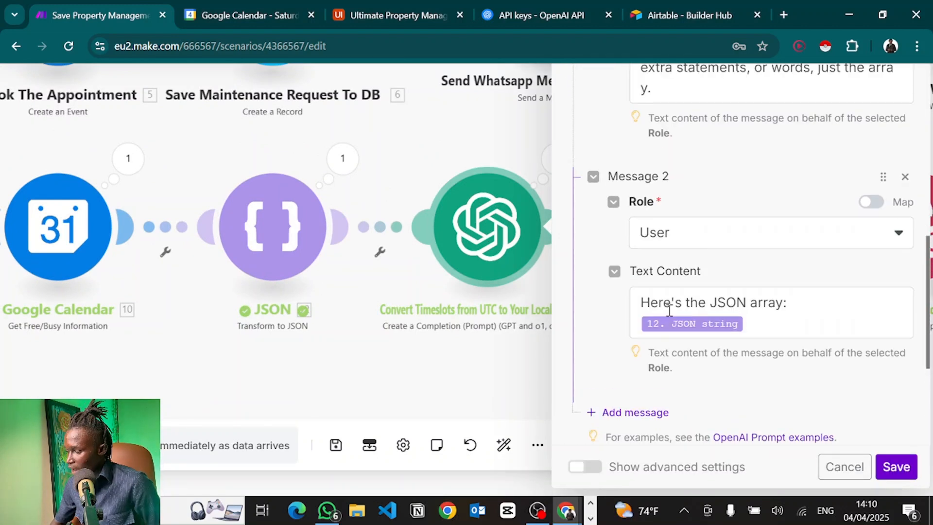
click(782, 324)
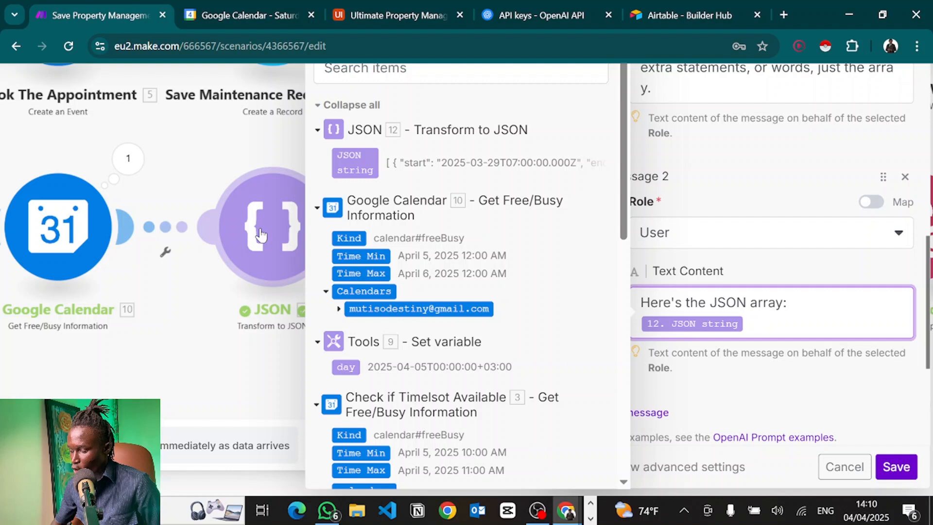
click(757, 383)
scroll(801, 377, down, 5)
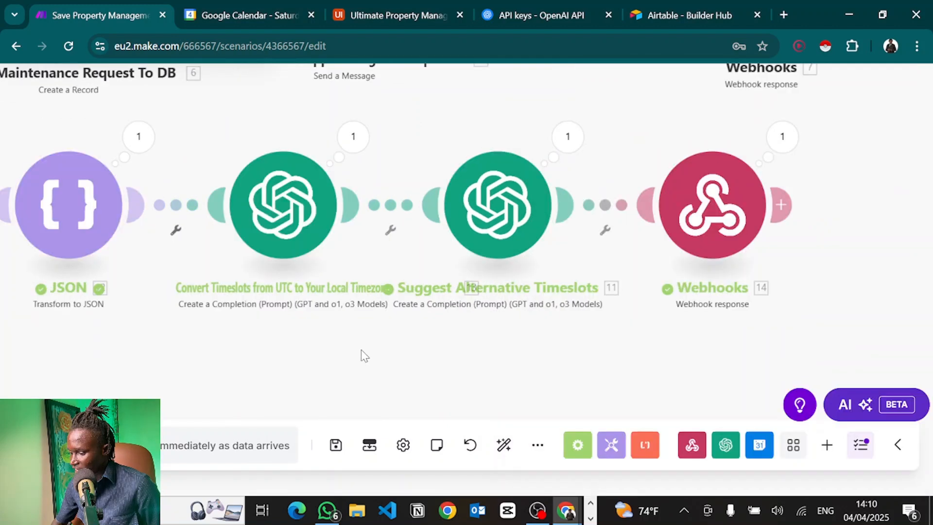
Open the Suggest Alternative Timeslots module and review the user prompt's opening and booked-slots paragraphs.
click(501, 202)
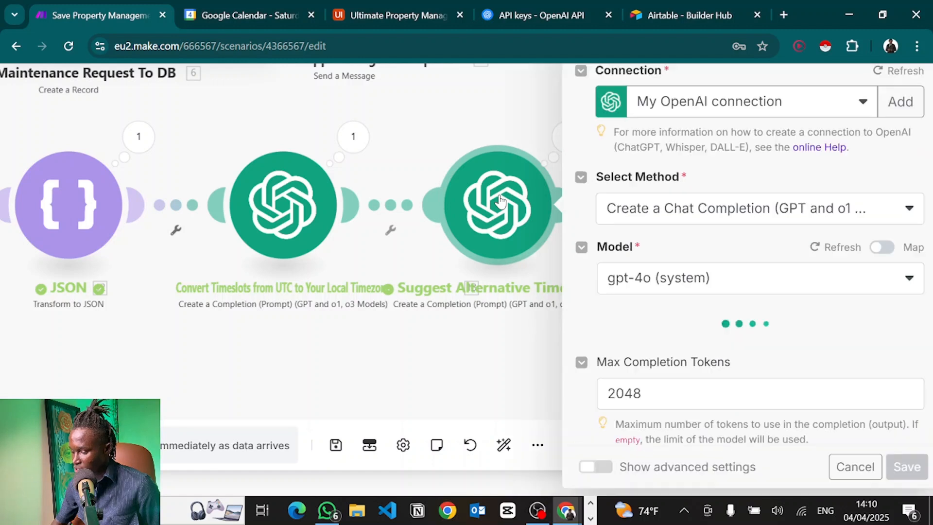
scroll(687, 277, down, 5)
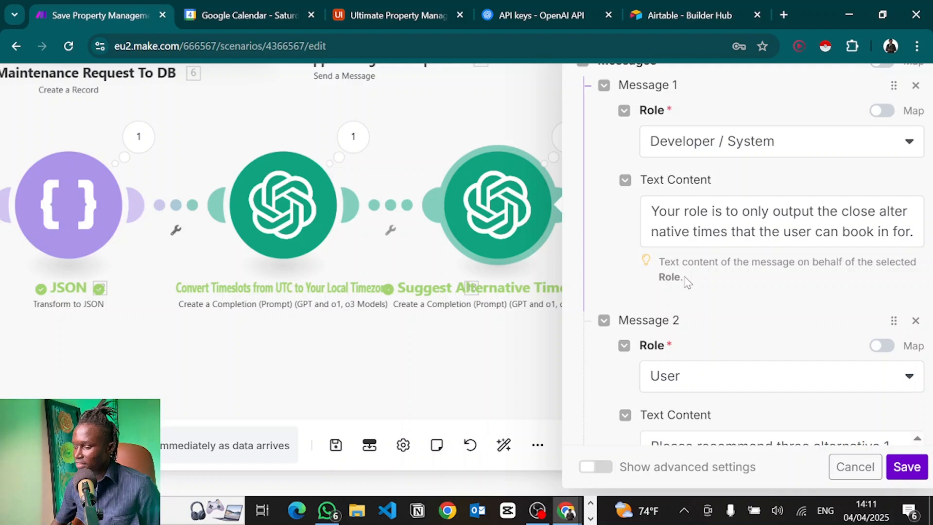
scroll(687, 282, down, 4)
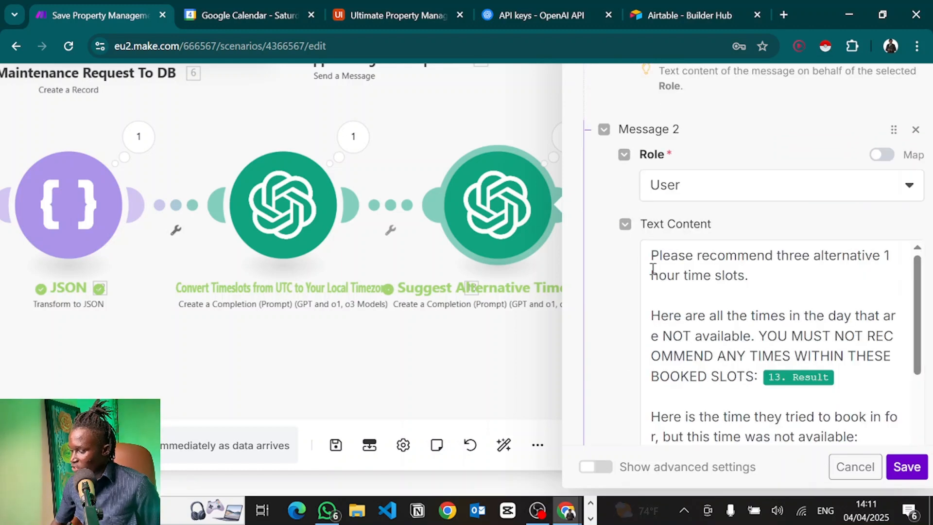
click(653, 268)
click(758, 276)
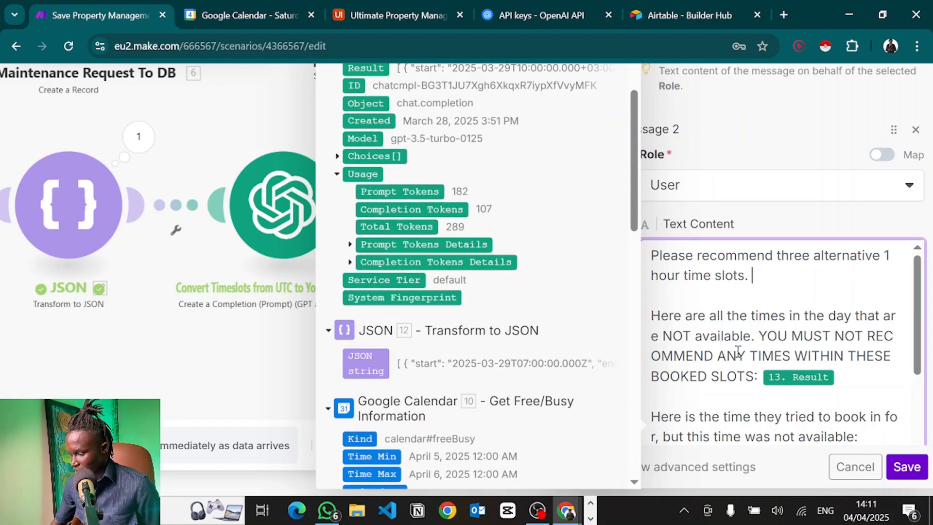
click(731, 334)
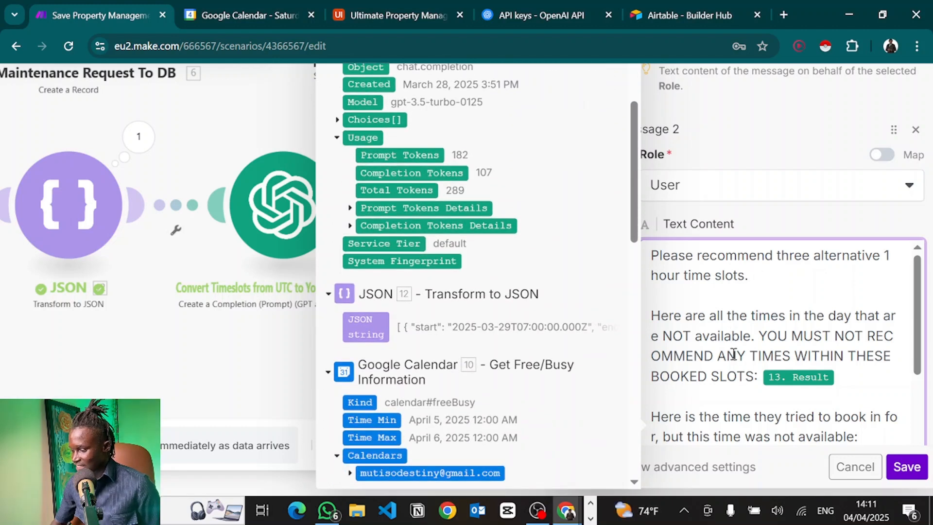
scroll(783, 346, down, 1)
scroll(792, 346, down, 2)
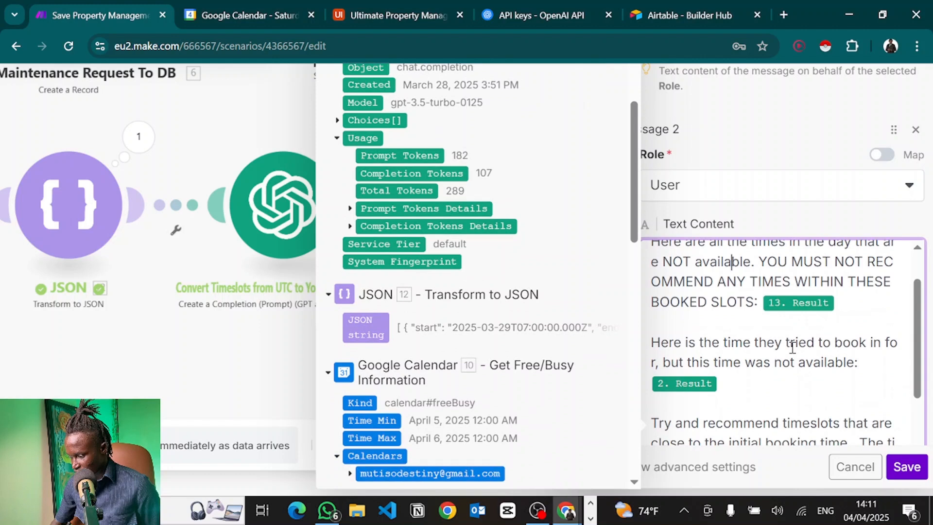
scroll(792, 348, down, 2)
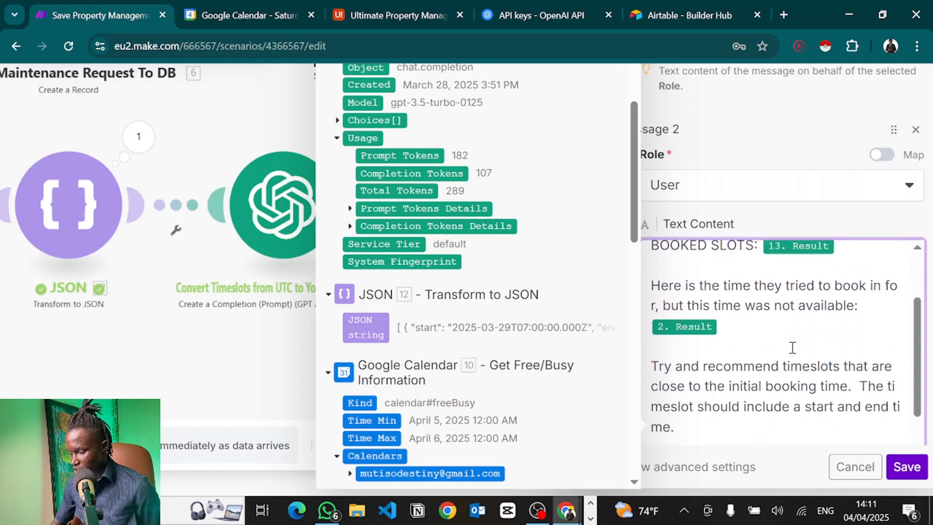
scroll(792, 315, up, 1)
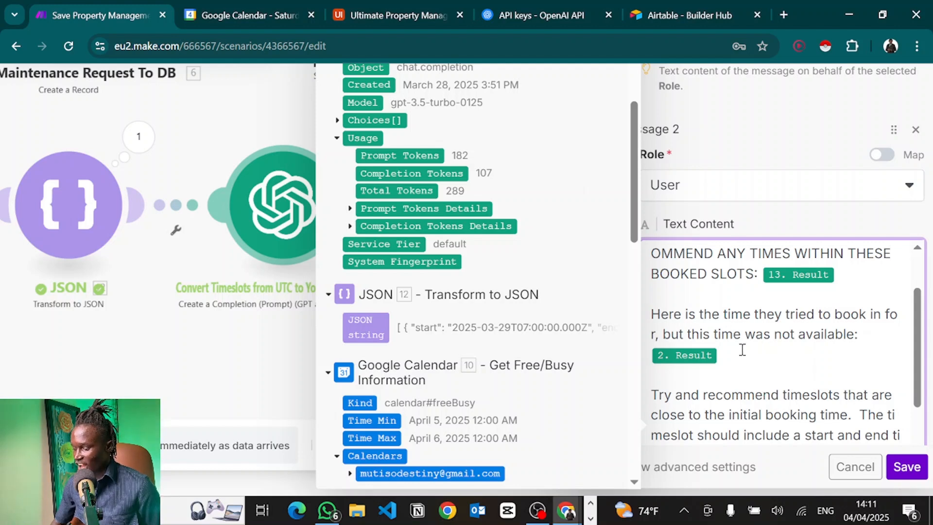
Read on past the 2. Result reference and current-time line to the 'ifyou' typo.
click(672, 356)
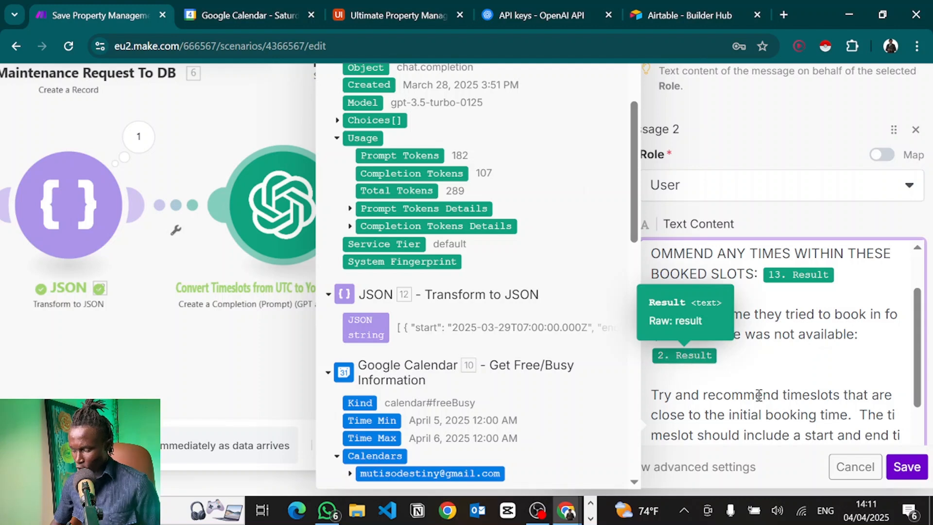
scroll(763, 396, down, 2)
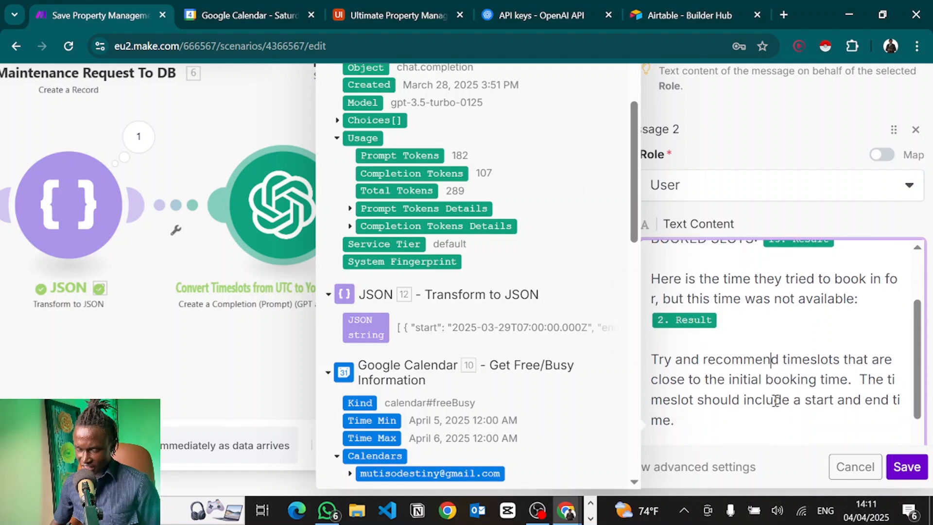
scroll(775, 401, down, 3)
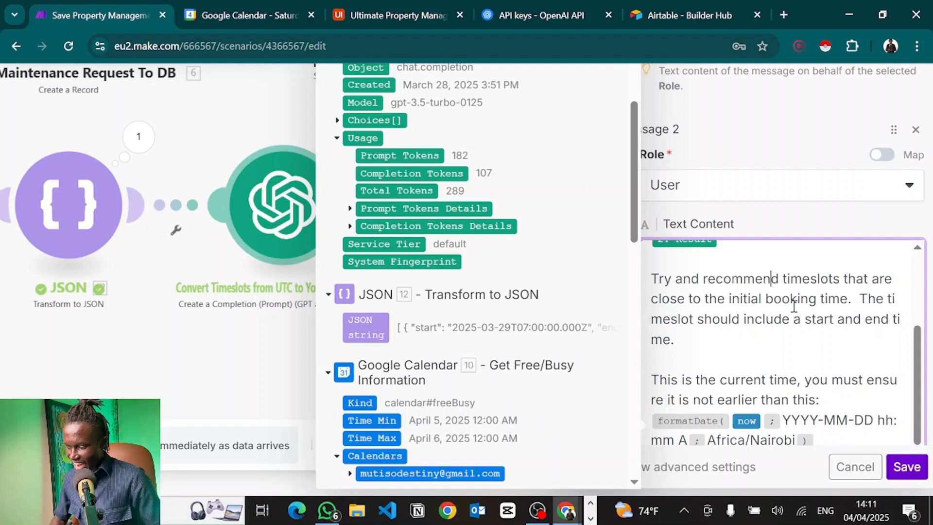
scroll(775, 303, down, 2)
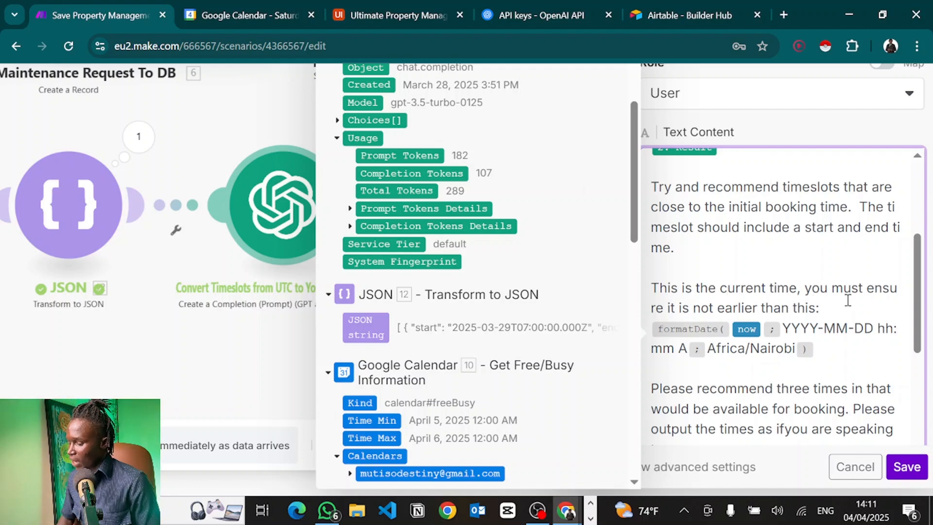
click(823, 351)
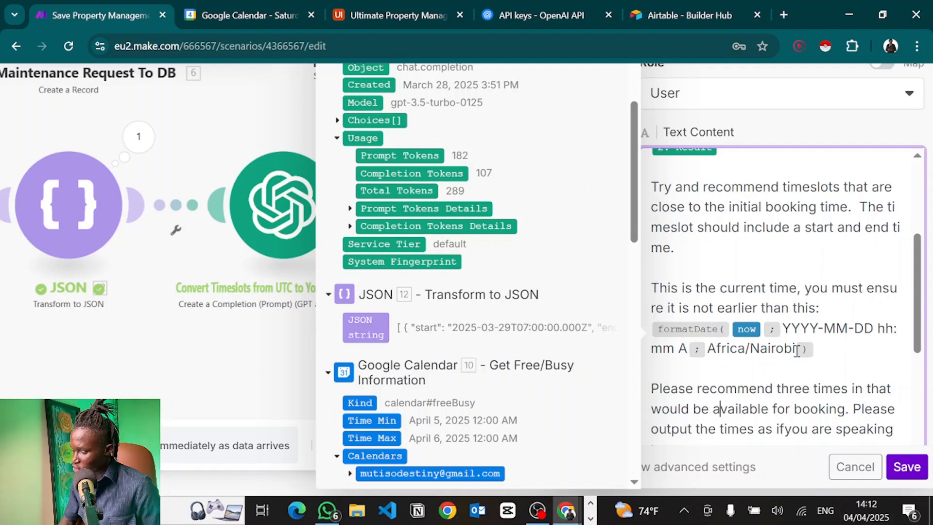
scroll(632, 414, down, 2)
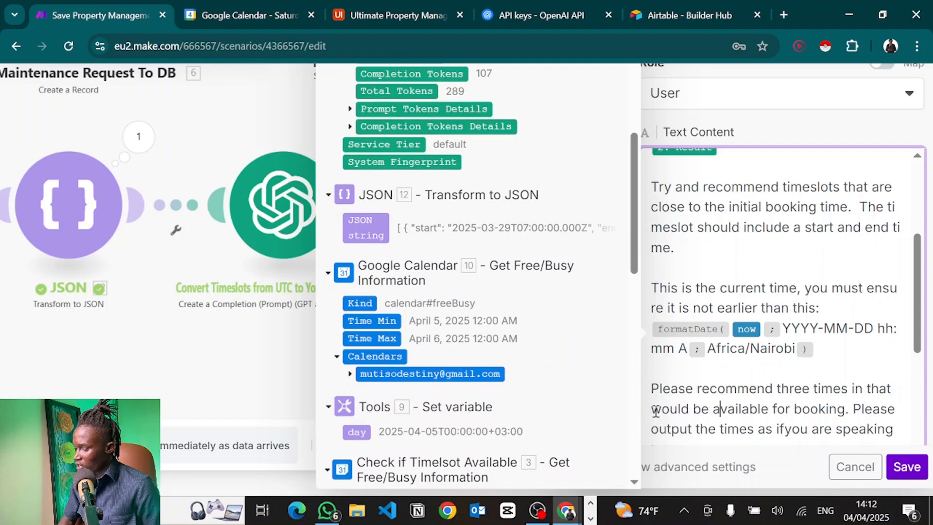
scroll(755, 331, down, 6)
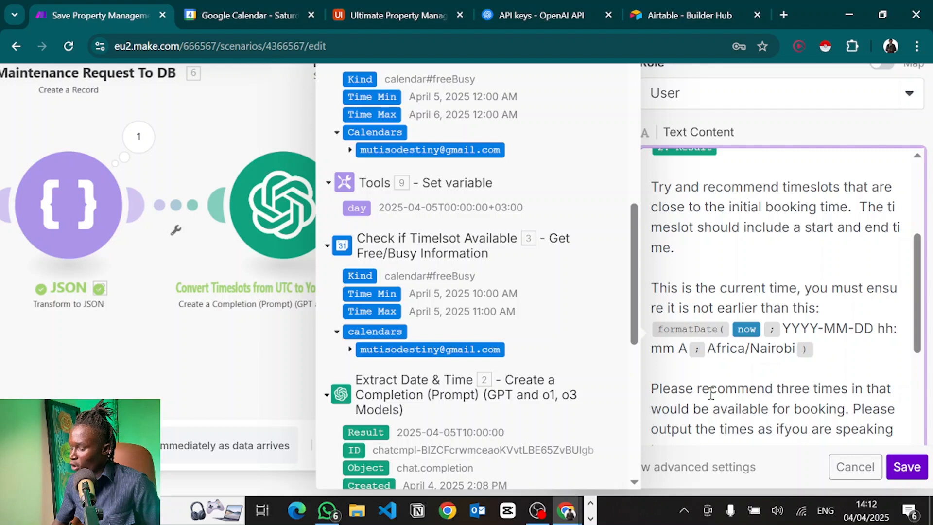
scroll(711, 388, down, 1)
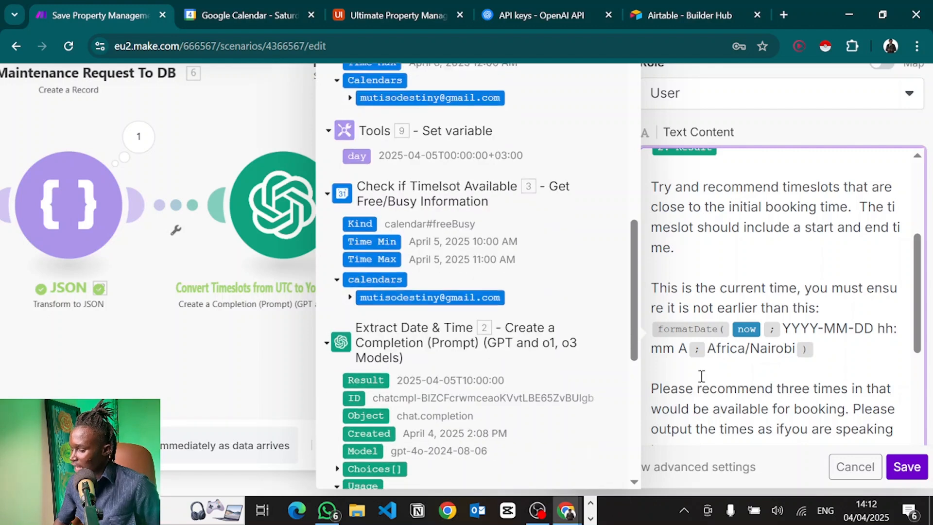
click(782, 427)
Paste the 'YOU MUST ENSURE THE TIME SLOTS RECOMMENDED ARE AVAILABLE' reminder into the prompt.
scroll(724, 310, down, 3)
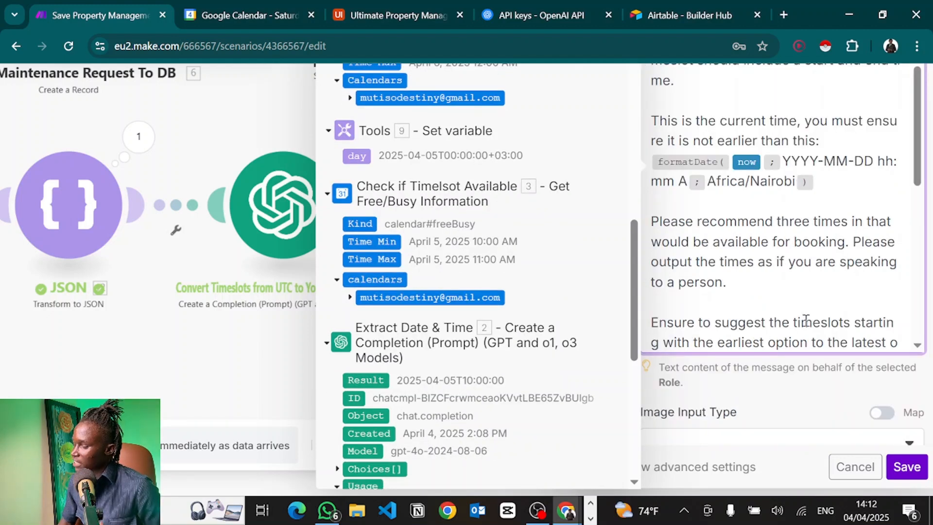
scroll(770, 374, down, 1)
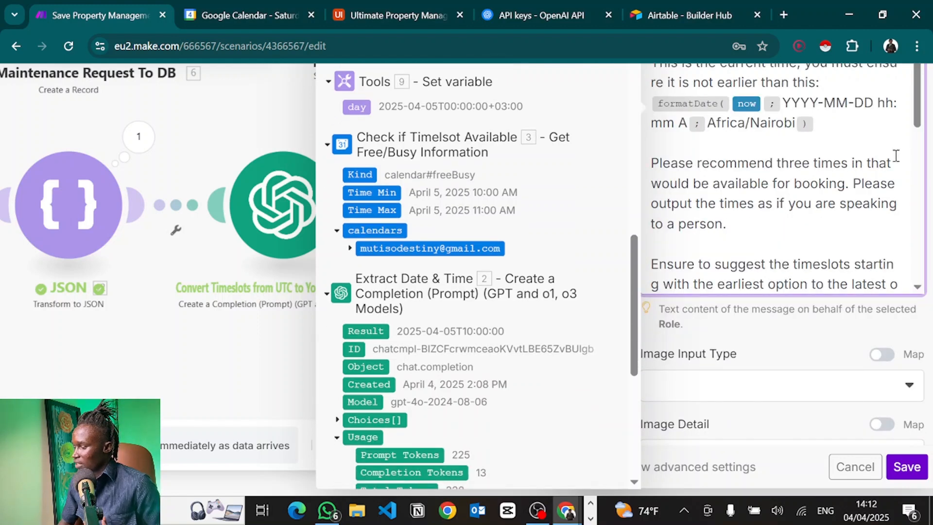
scroll(894, 157, down, 3)
scroll(895, 156, down, 1)
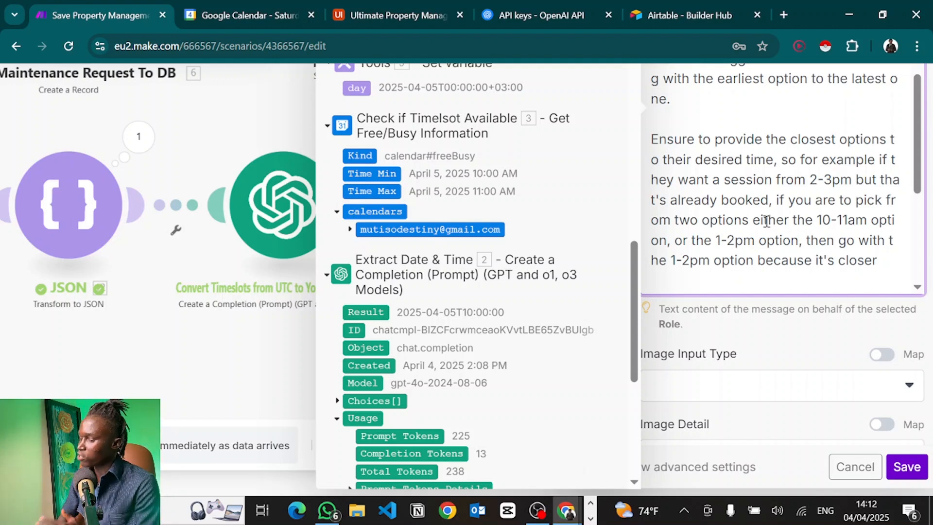
text(YOU MUST ENSURE THE TIME SLOTS RECOMMENDED ARE AVAILABLE. PLEASE REFER TO THE UNAVAILABLE TIMES.)
scroll(766, 221, down, 2)
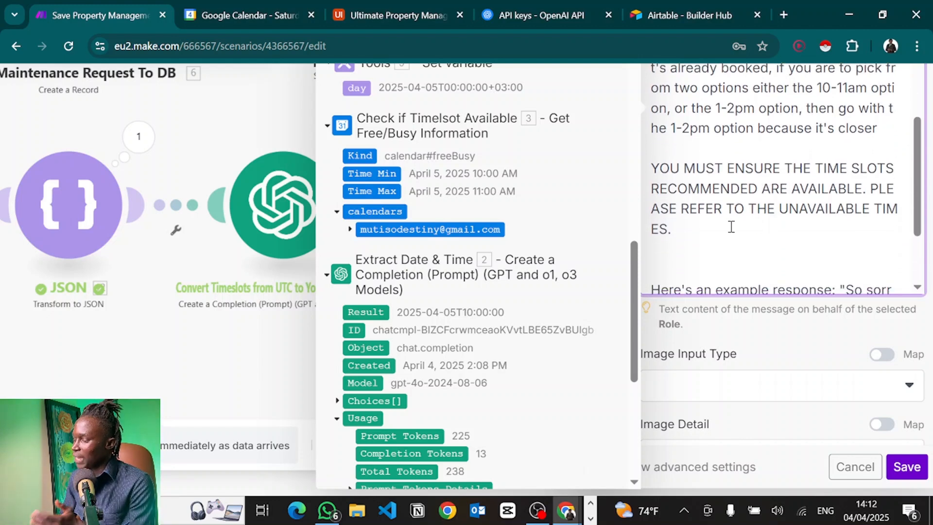
mouse_move(680, 229)
mouse_down()
mouse_move(637, 171)
mouse_move(653, 169)
mouse_move(694, 219)
mouse_up()
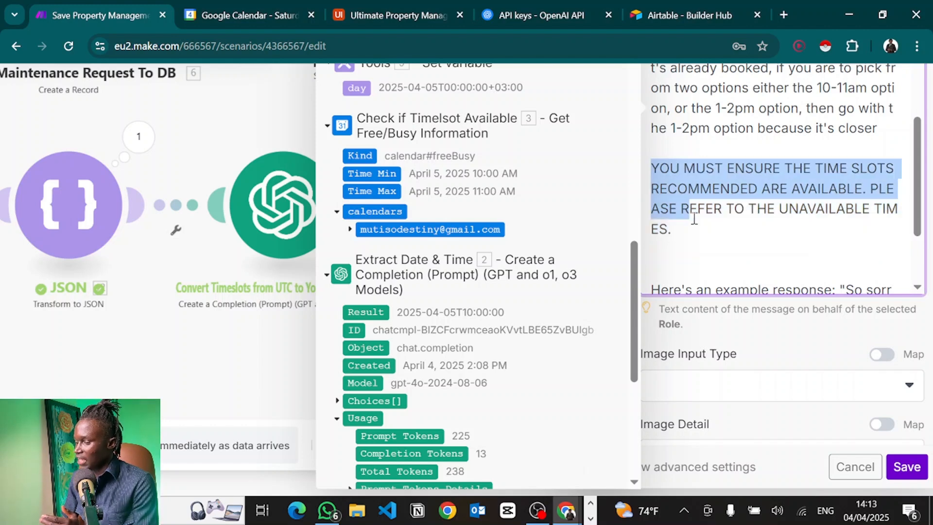
click(768, 234)
Review the rest of the updated prompt and save the alternative-timeslot module.
scroll(768, 235, up, 2)
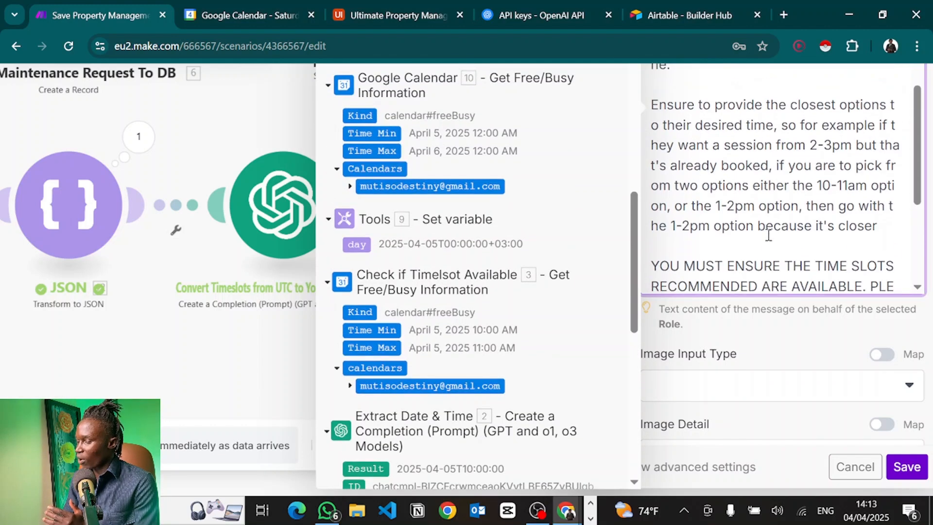
scroll(768, 235, down, 3)
scroll(768, 234, down, 2)
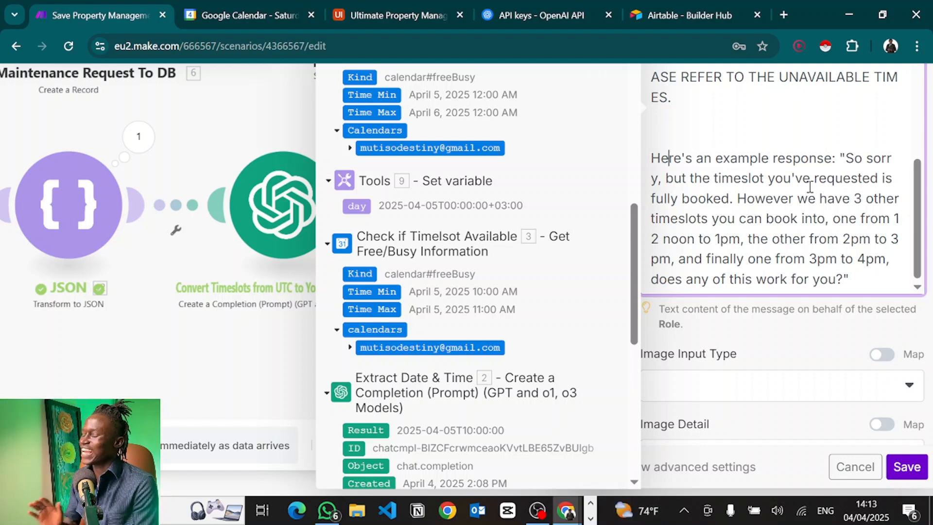
scroll(820, 310, down, 7)
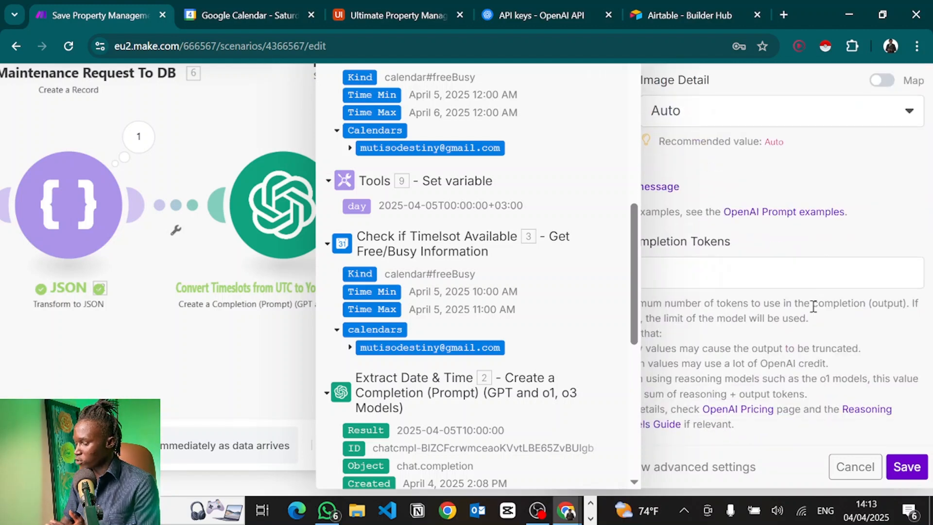
click(904, 469)
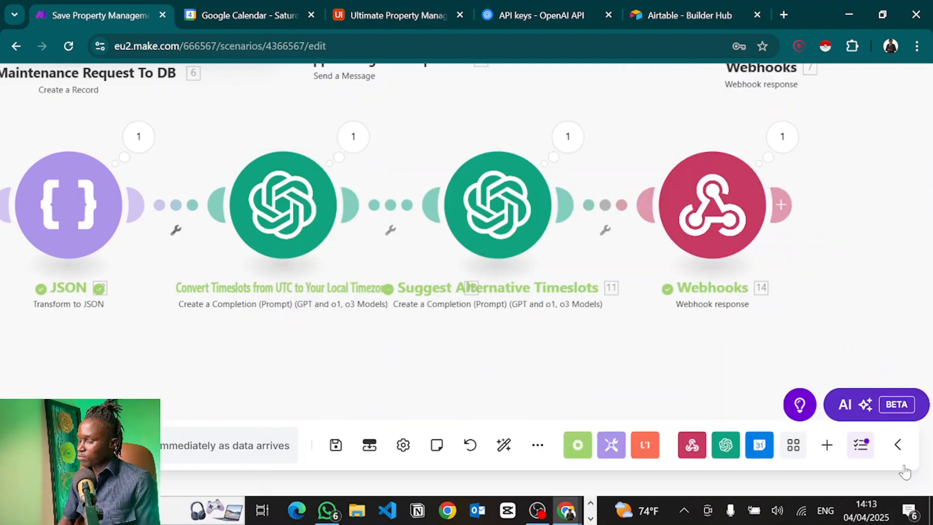
Check the webhook response returns status 200 with body mapping 11. Result, and save it.
click(721, 209)
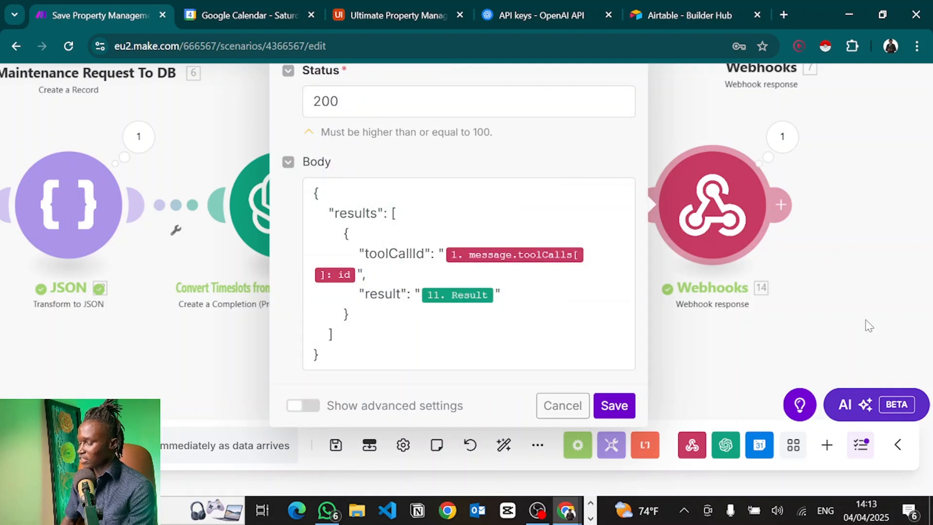
drag(869, 326, 587, 348)
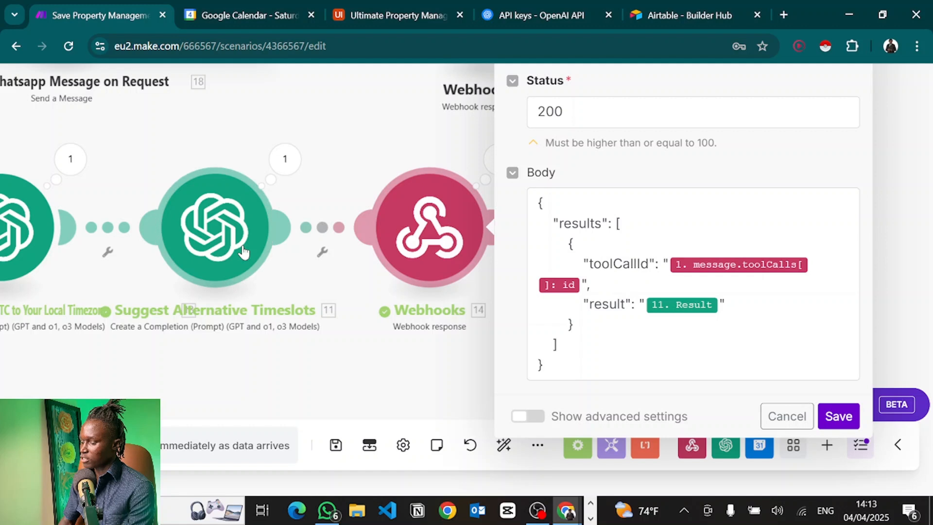
click(634, 328)
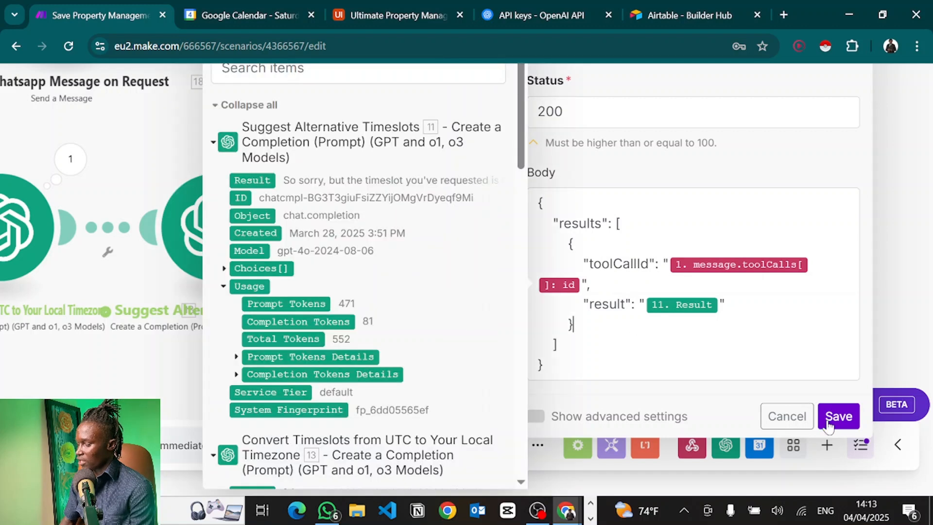
click(839, 416)
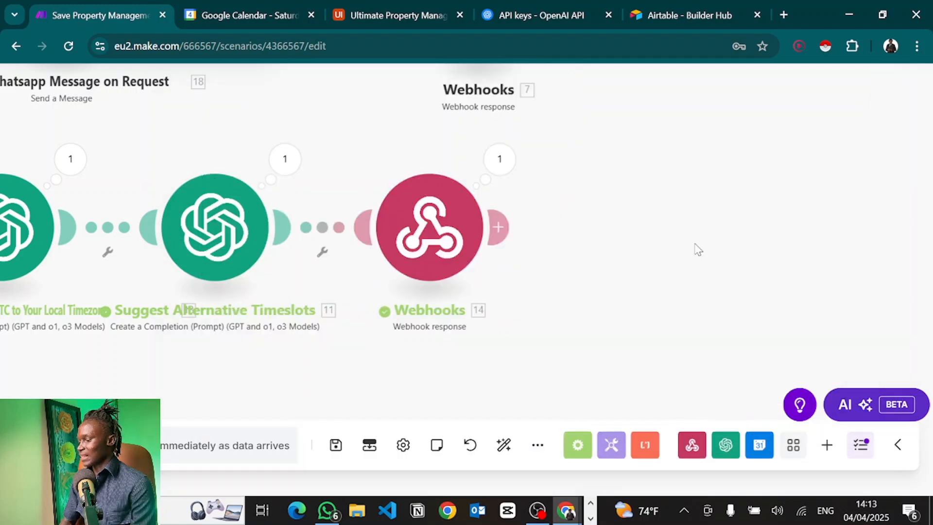
scroll(698, 250, down, 5)
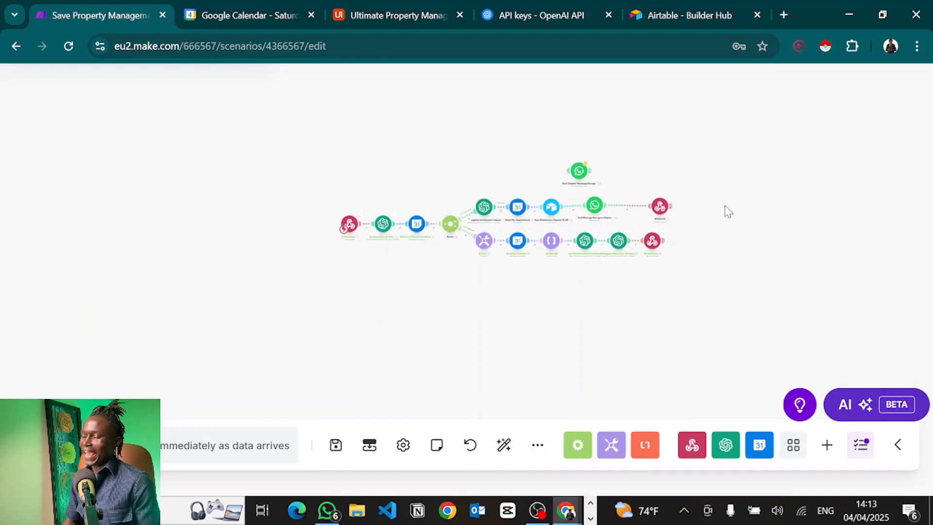